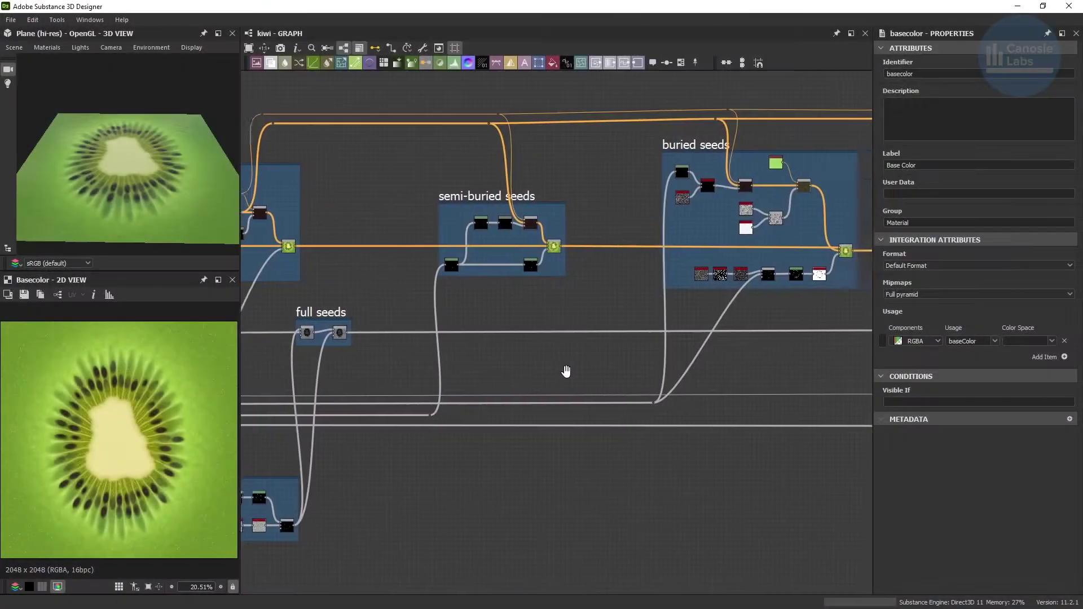
middle_drag(565, 370, 957, 361)
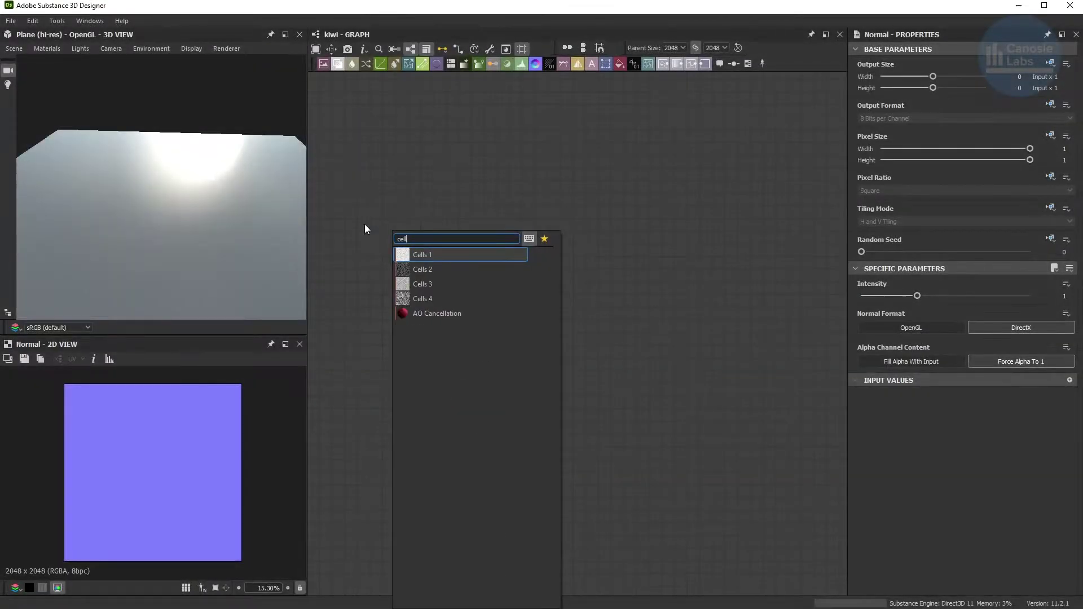
Combine a Cells 2 node at scale 227 with a Clouds 1 node in a Min (Darken) Blend at 0.28 opacity.
click(424, 271)
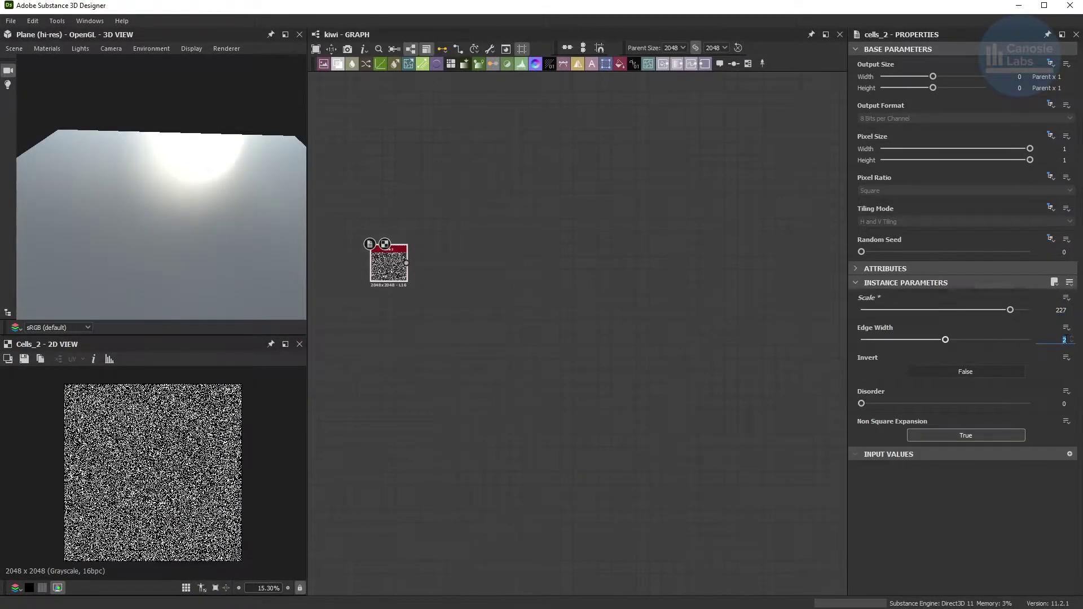
scroll(372, 265, up, 5)
key(space)
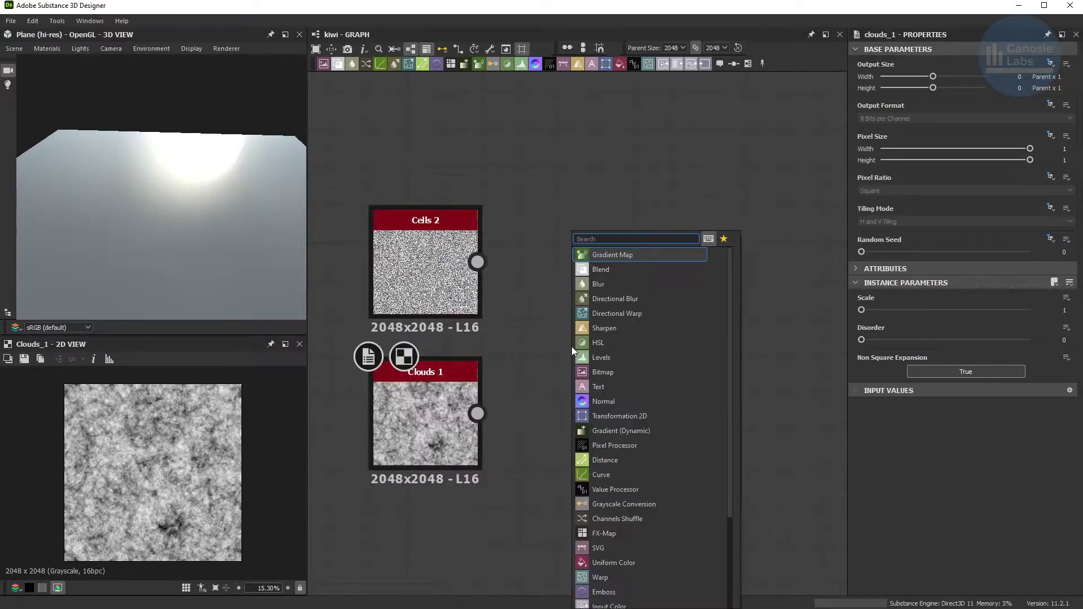
click(626, 269)
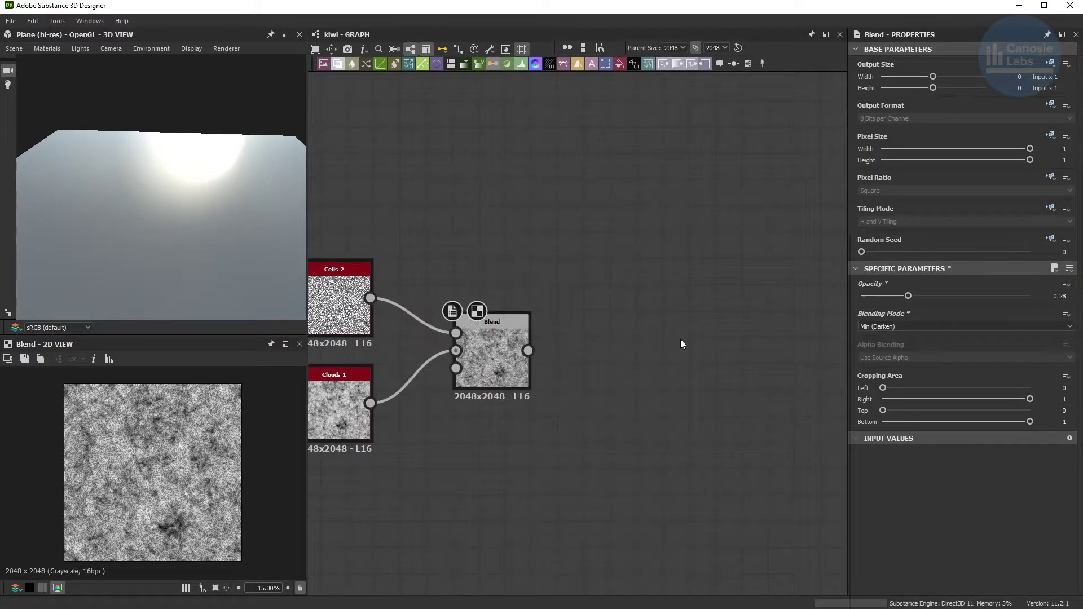
Add a Blur HQ Grayscale node after the Blend with intensity 0.64 and quality 1.
key(space)
text(blur)
key(Return)
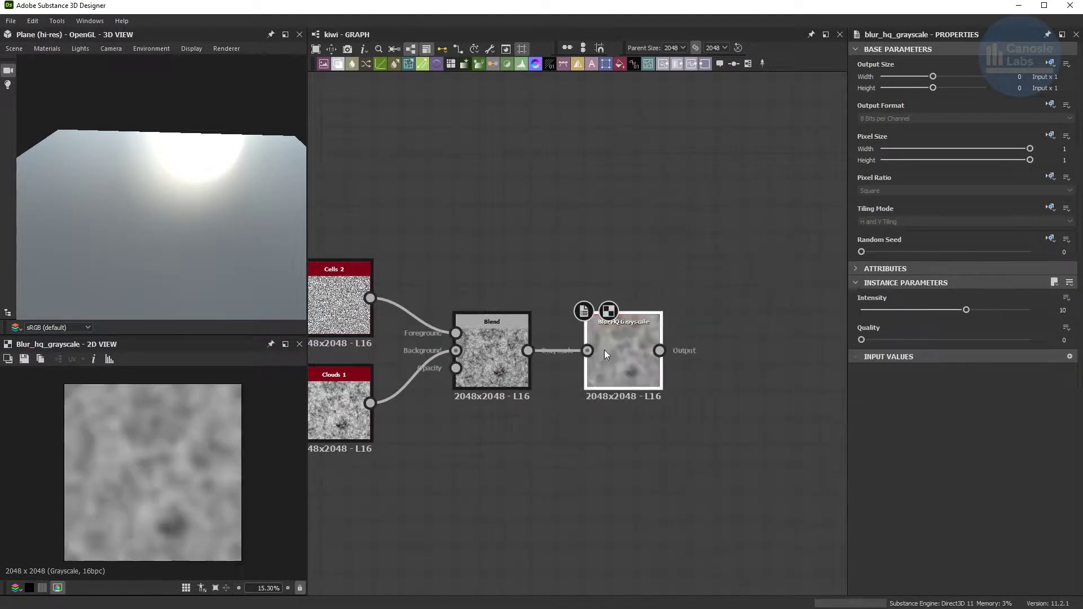
key(Return)
Add a Levels node after the blur and narrow its input and output ranges to flatten the texture's contrast.
key(space)
text(levels)
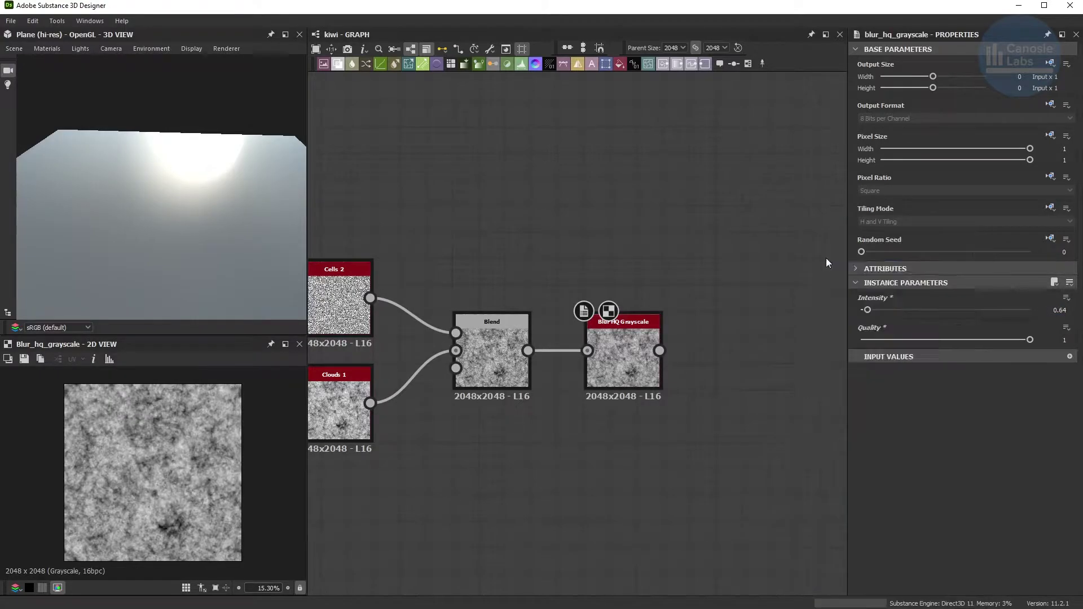
key(Return)
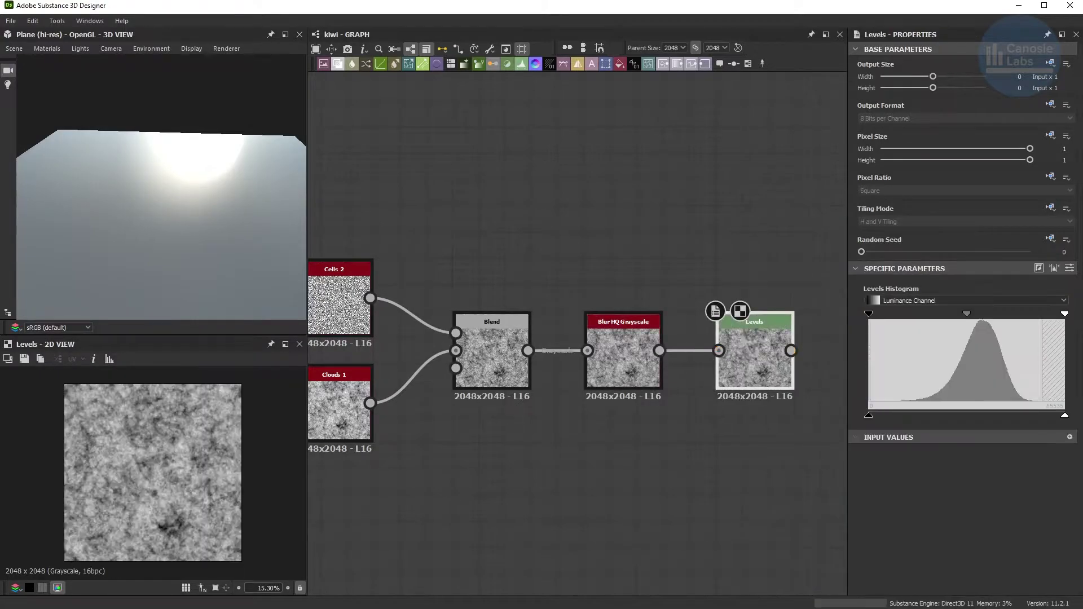
drag(1064, 416, 998, 416)
drag(1064, 314, 1014, 314)
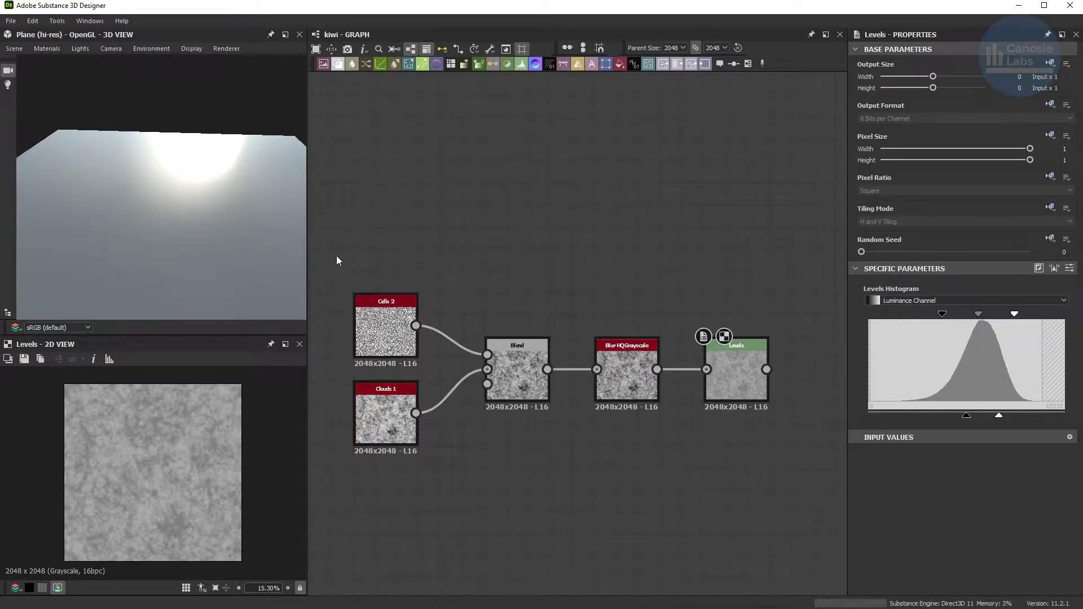
Frame the Cells 2, Clouds 1, Blend, Blur HQ Grayscale and Levels nodes under the title "base texture".
drag(336, 256, 790, 462)
click(747, 63)
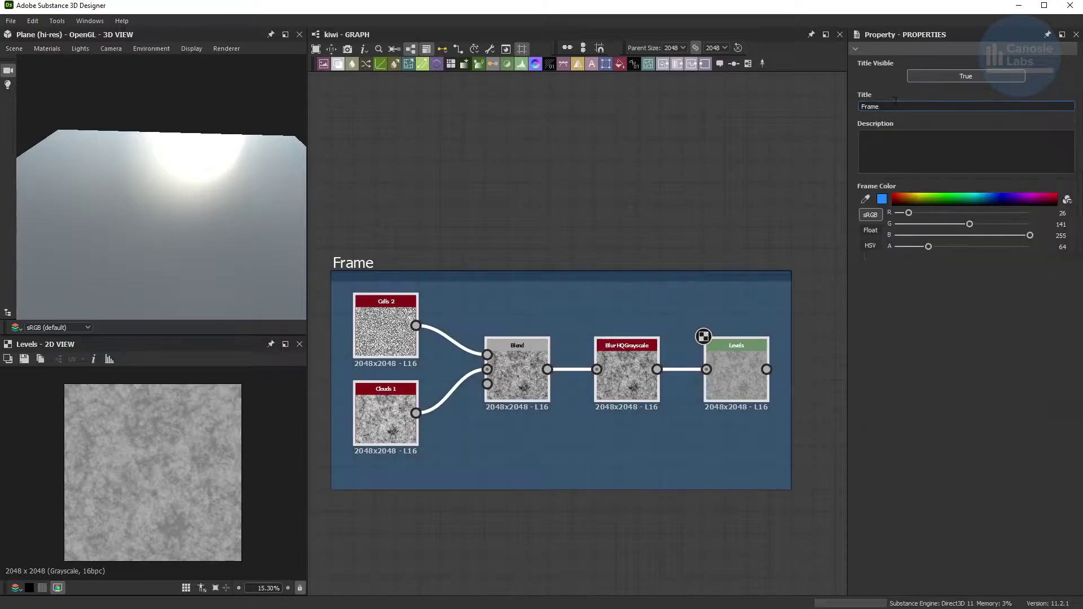
double_click(891, 106)
text(base texture)
key(Return)
Connect the base texture's Levels output to the input of the Normal node.
scroll(418, 309, down, 10)
drag(469, 317, 781, 247)
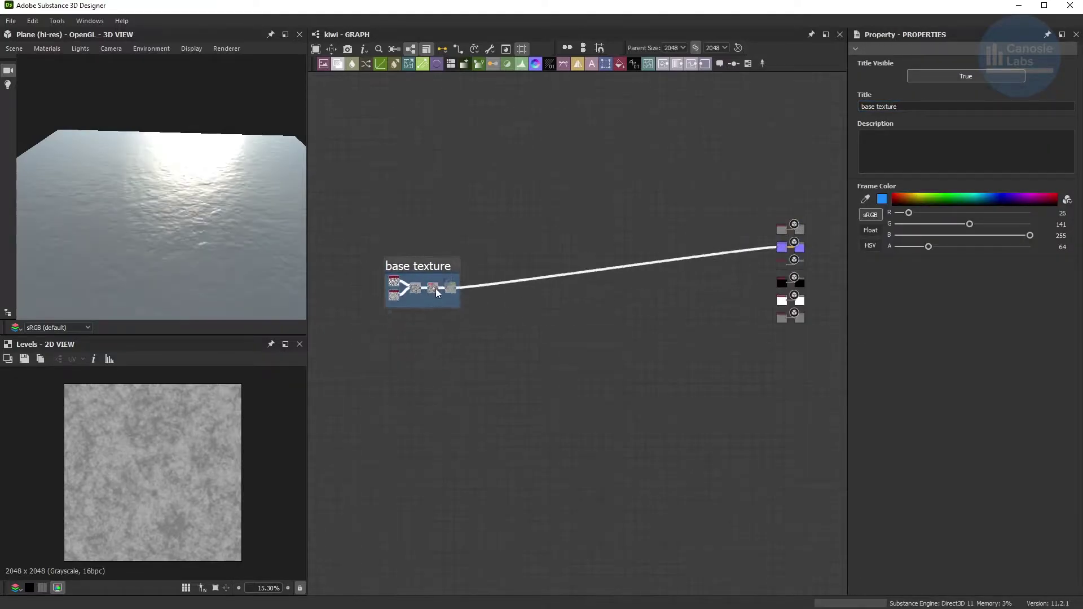
click(496, 317)
middle_drag(496, 317, 487, 266)
scroll(487, 266, up, 1)
mouse_move(140, 173)
mouse_down()
mouse_move(131, 169)
mouse_move(142, 173)
mouse_up()
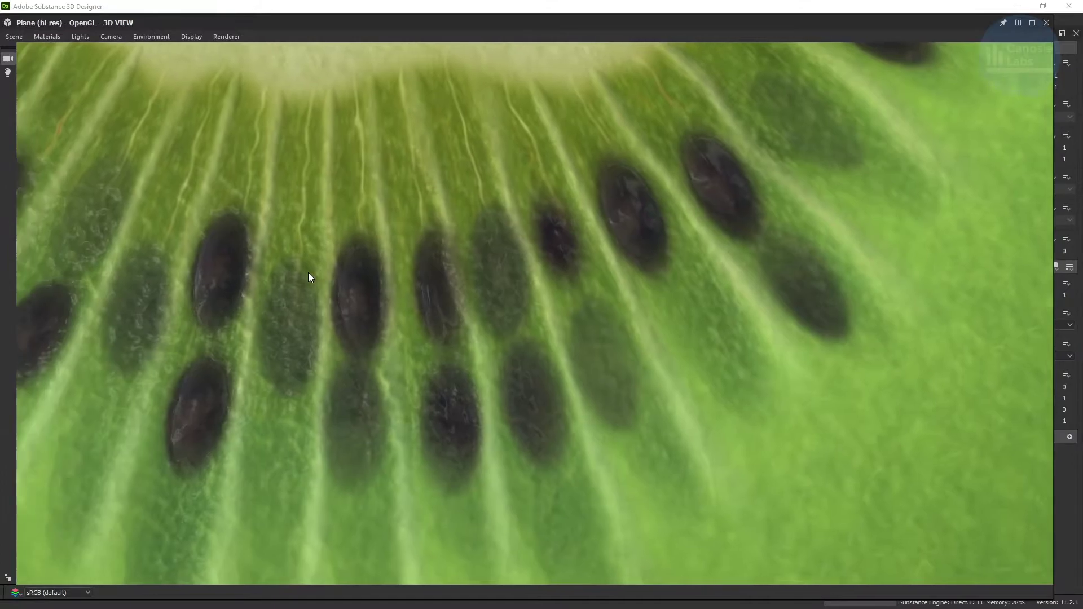
Examine the finished kiwi material in 3D from several angles and under rotated lighting, including seeds, fibres and core.
alt+drag(308, 272, 438, 324)
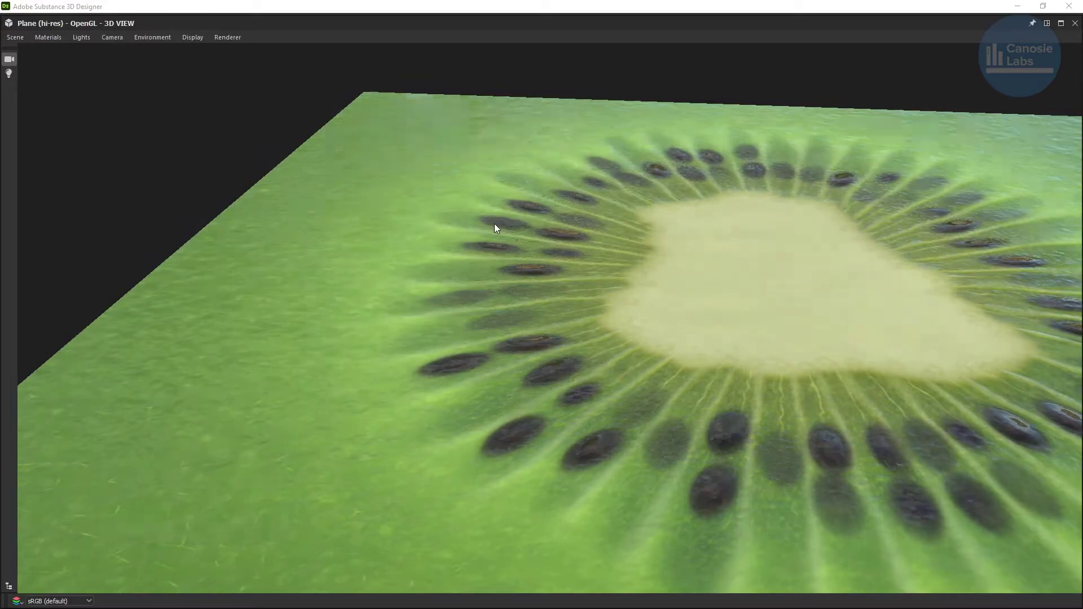
ctrl+shift+right_drag(494, 224, 399, 240)
shift+drag(399, 240, 310, 270)
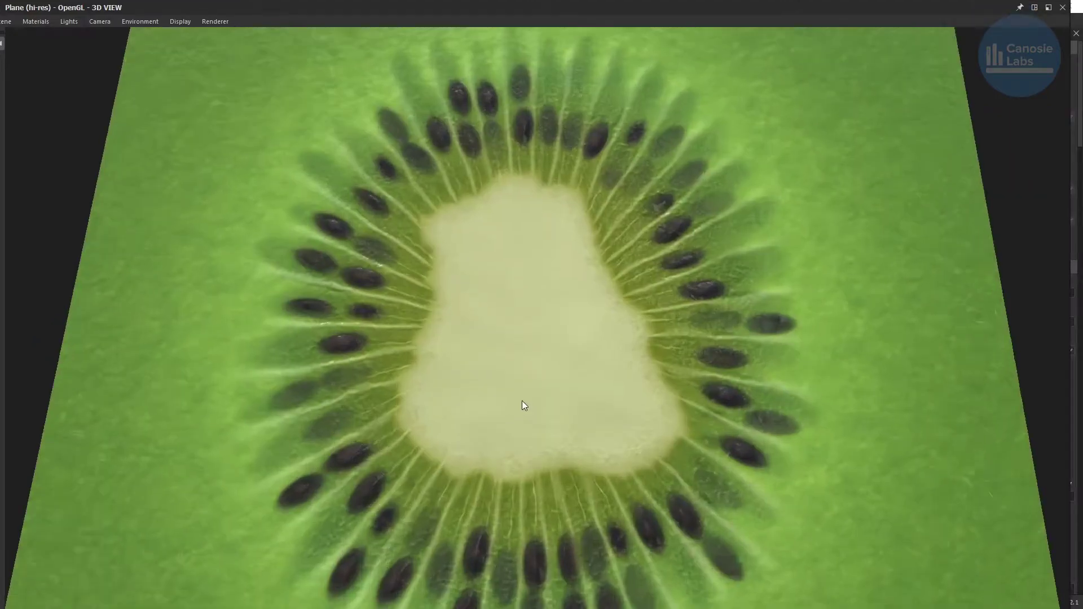
scroll(523, 401, up, 5)
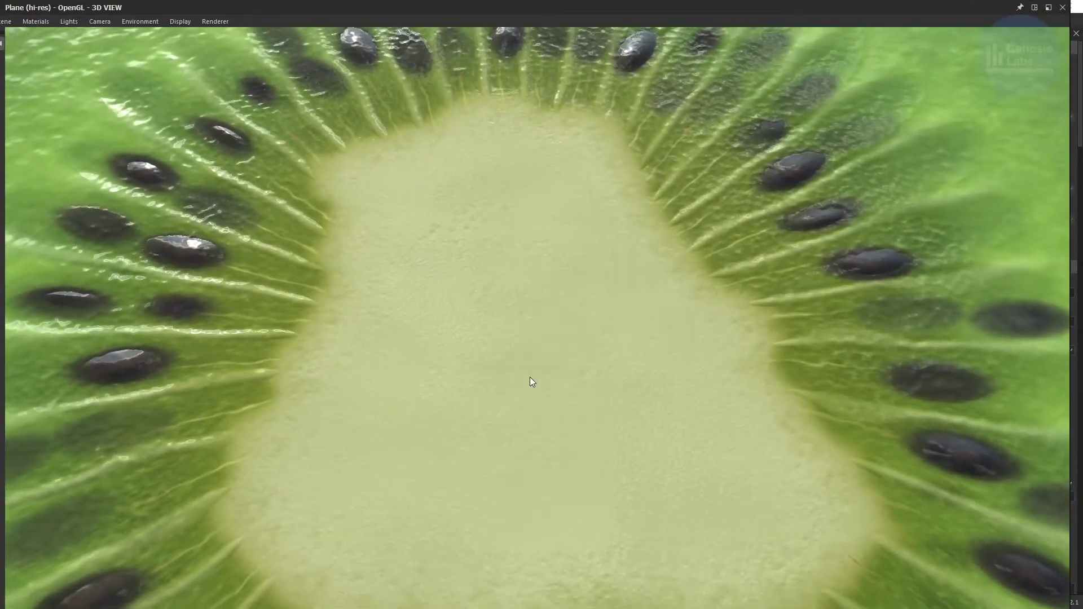
drag(529, 376, 525, 351)
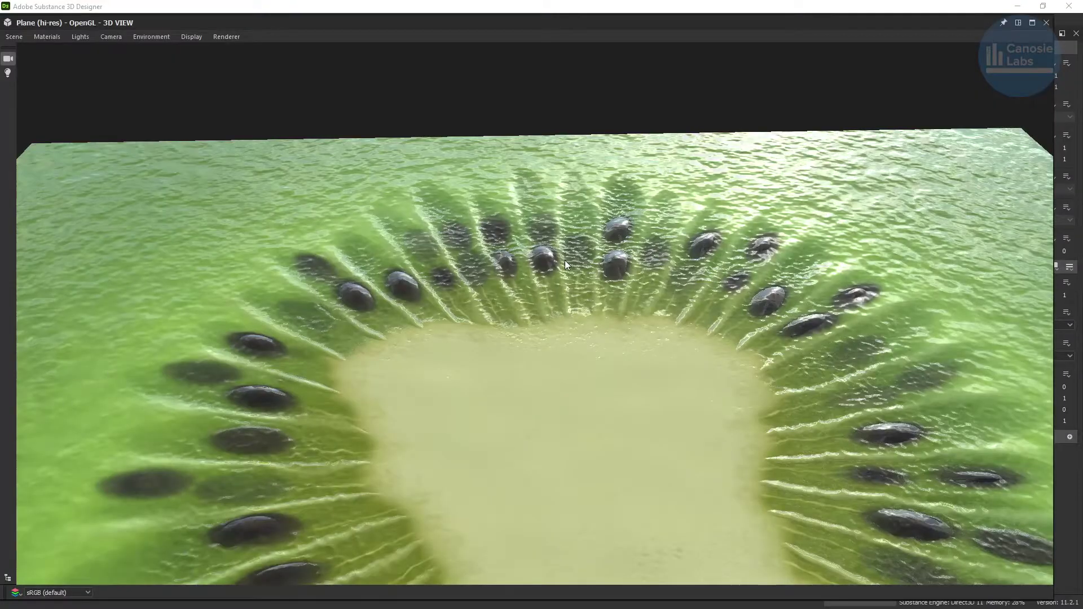
shift+drag(565, 264, 248, 303)
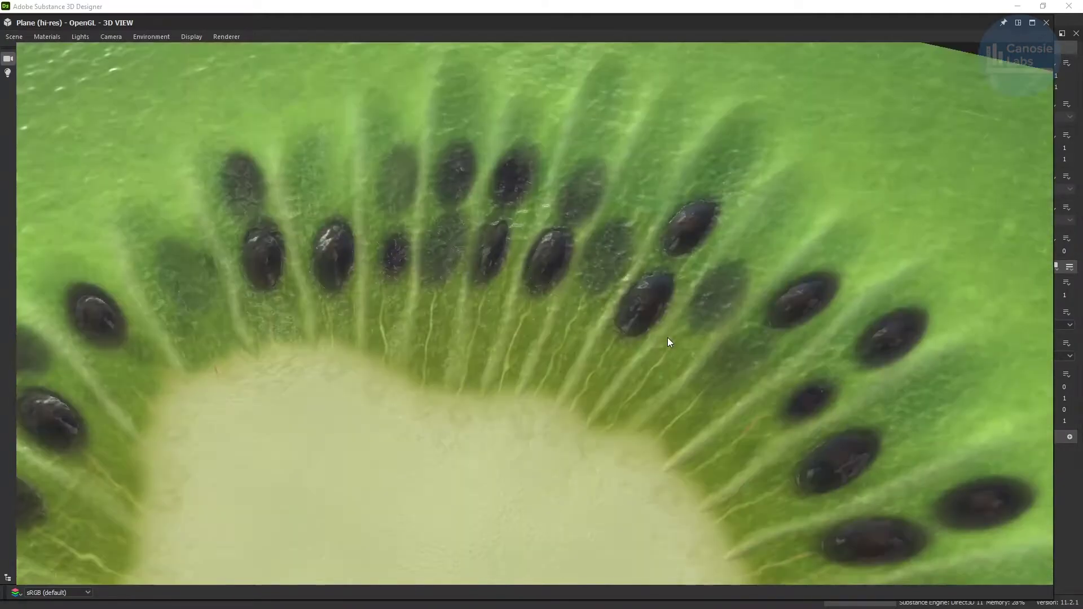
scroll(590, 350, up, 8)
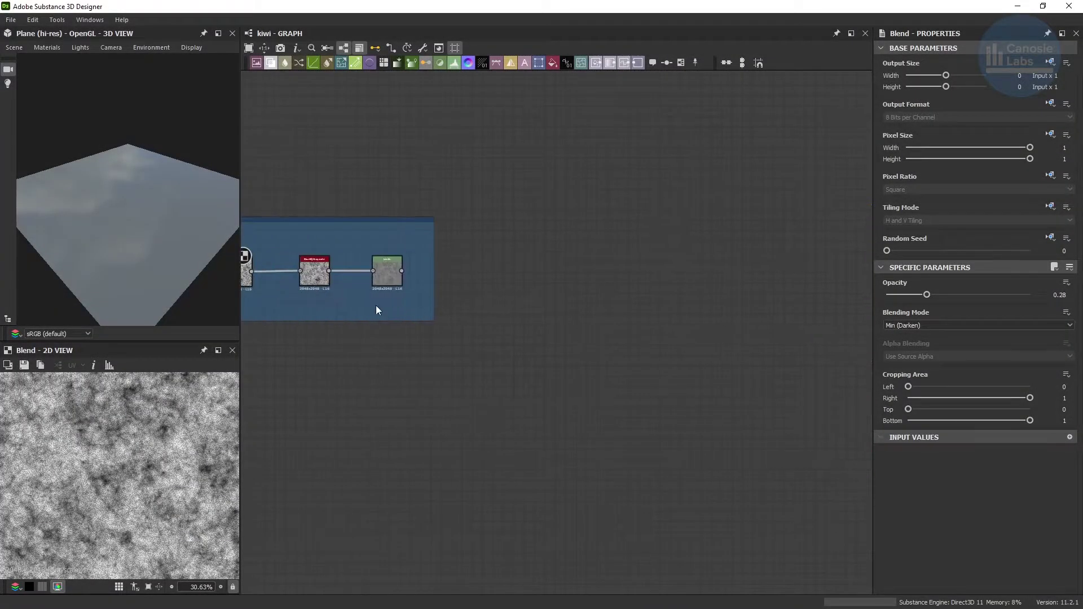
Examine the settings and previews of the base texture nodes from Cells 2 and Clouds 1 through to Levels.
middle_drag(376, 307, 571, 320)
scroll(467, 300, up, 3)
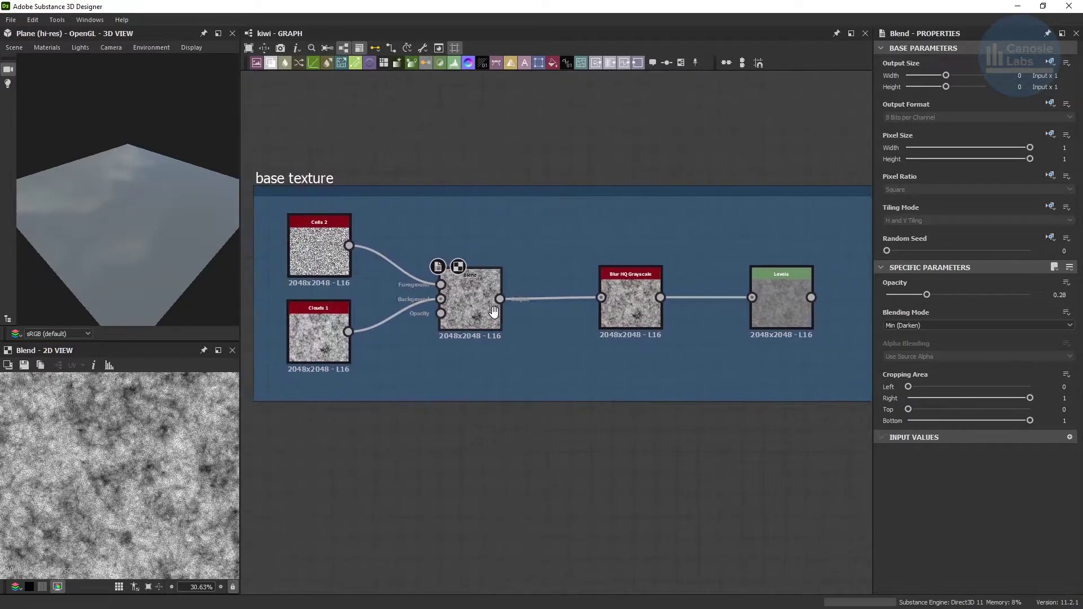
click(304, 251)
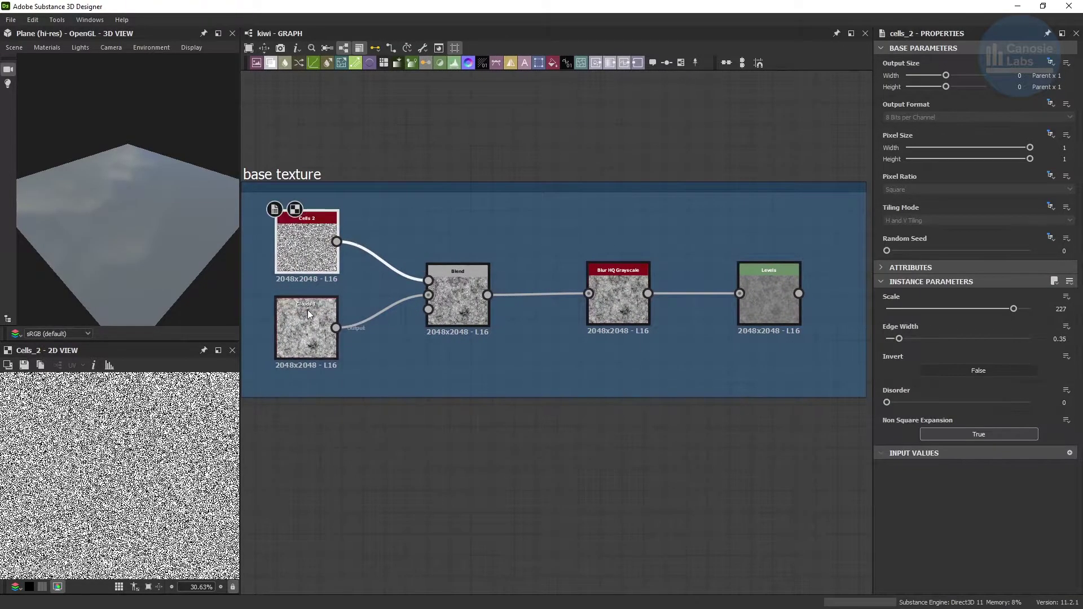
click(308, 329)
click(451, 304)
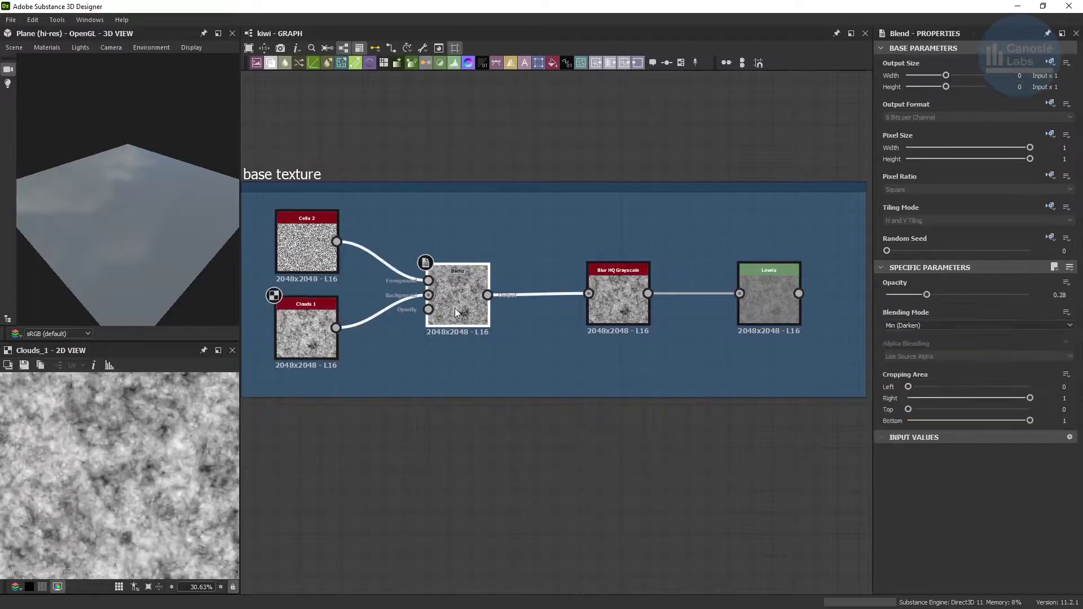
click(603, 303)
click(753, 300)
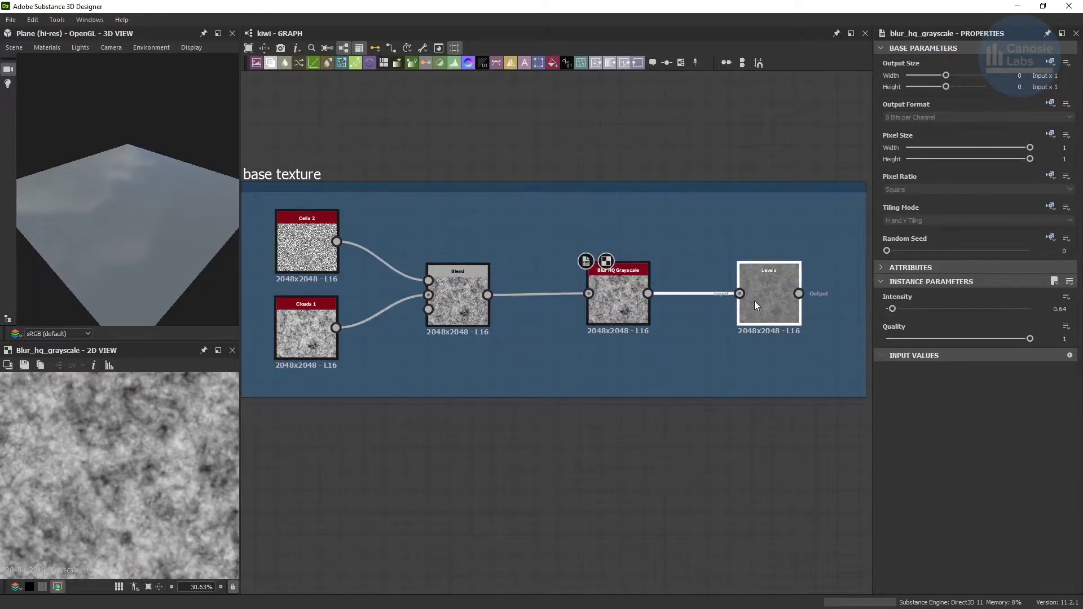
Link the base texture's Levels node to the Normal node and check the surface relief under rotated lighting.
scroll(754, 300, down, 3)
middle_drag(802, 300, 415, 312)
scroll(549, 303, down, 3)
drag(383, 311, 724, 299)
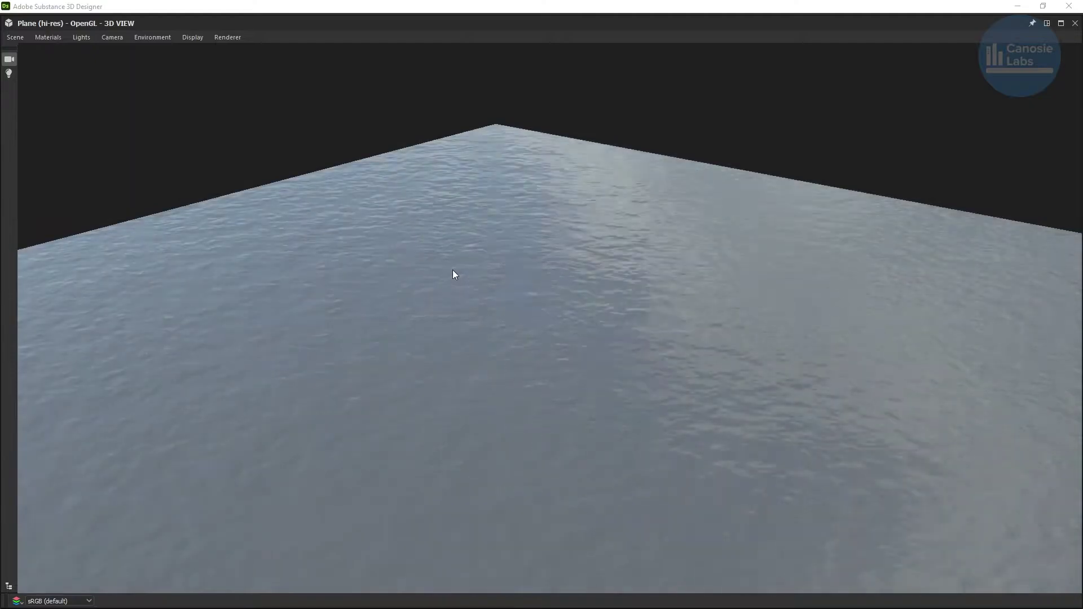
ctrl+shift+right_drag(452, 269, 242, 298)
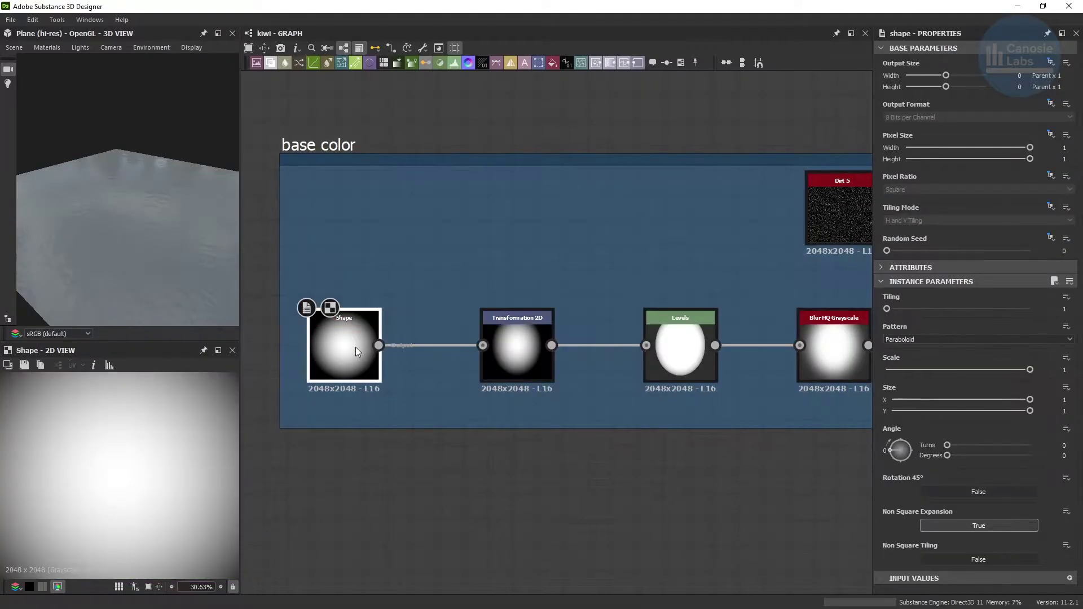
Examine the base color nodes from Transformation 2D through Levels, blur, Dirt 5 and Blend to the Gradient Map's gradient.
click(515, 344)
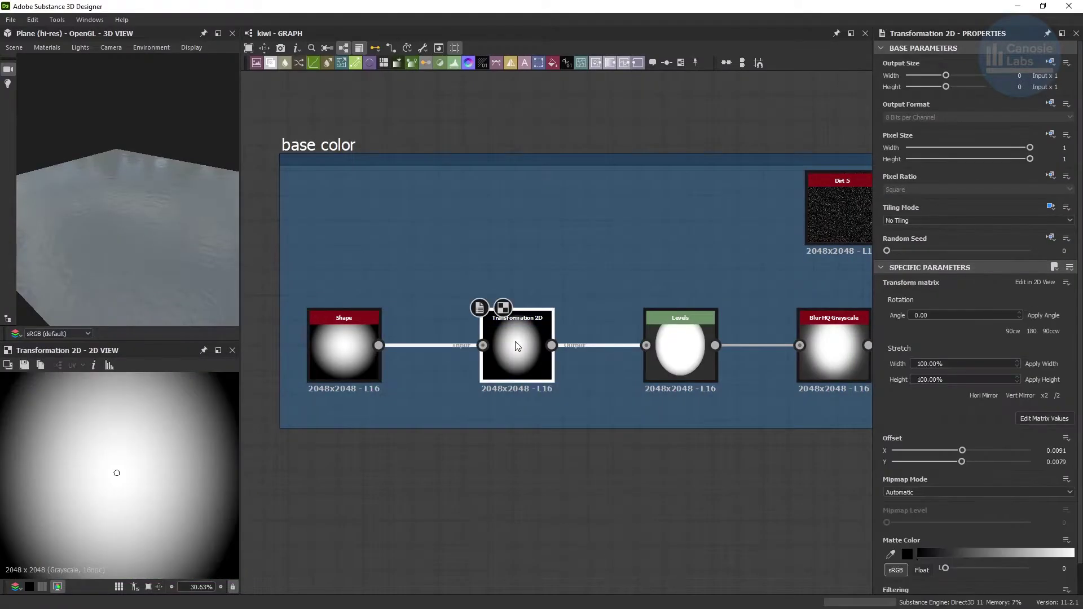
click(684, 342)
middle_drag(684, 342, 369, 356)
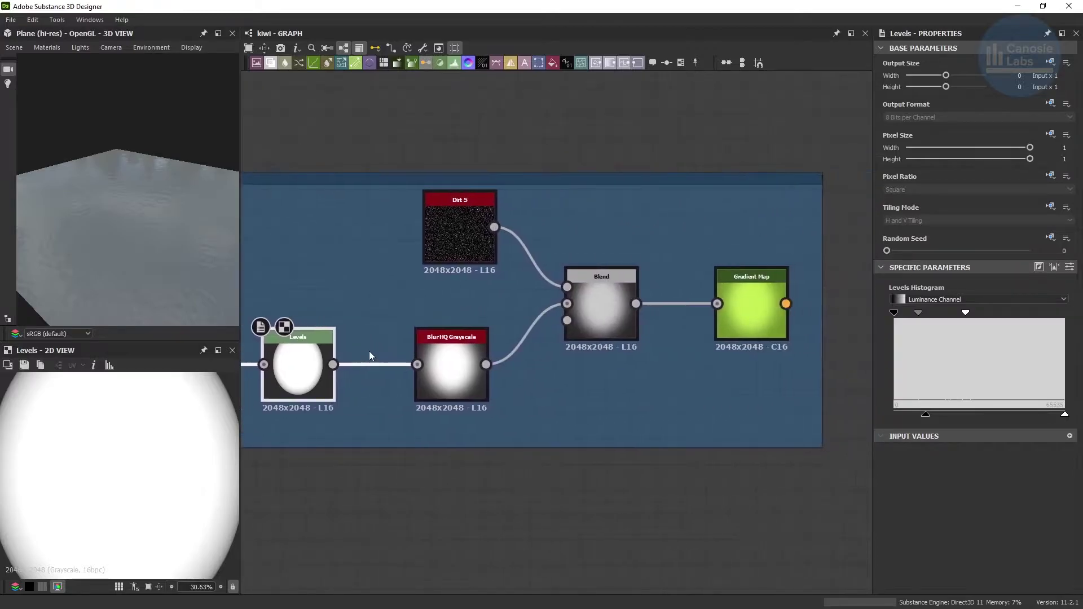
drag(449, 352, 441, 351)
click(459, 234)
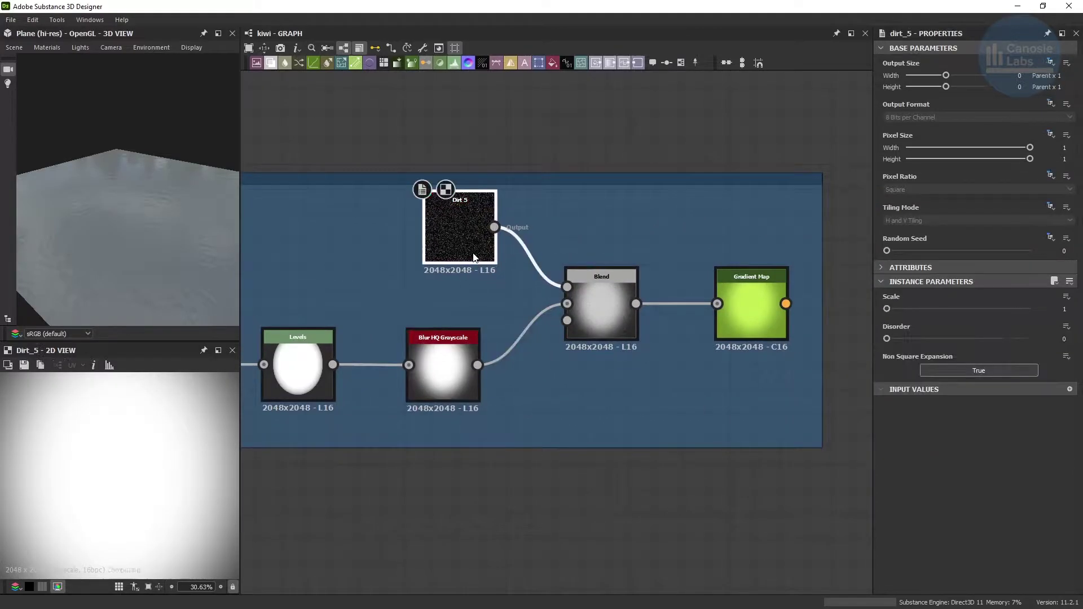
click(593, 297)
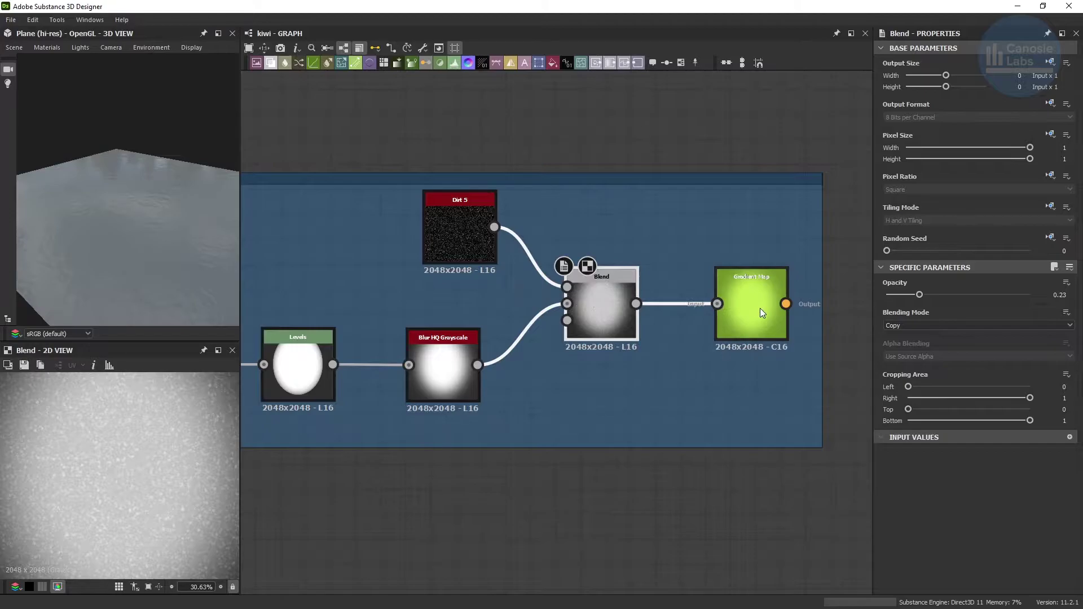
click(759, 308)
double_click(756, 354)
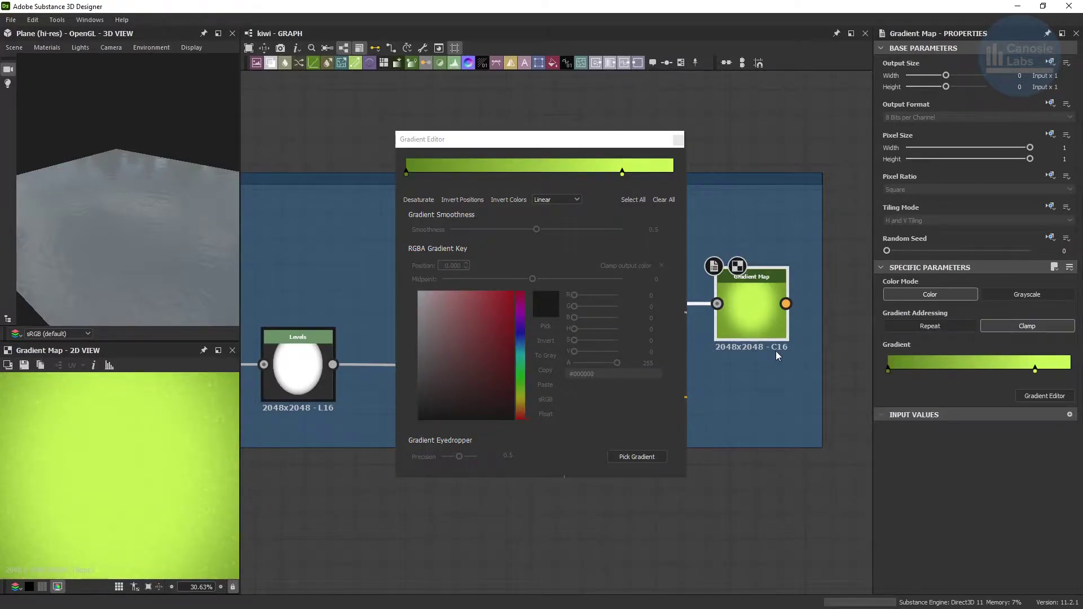
key(Escape)
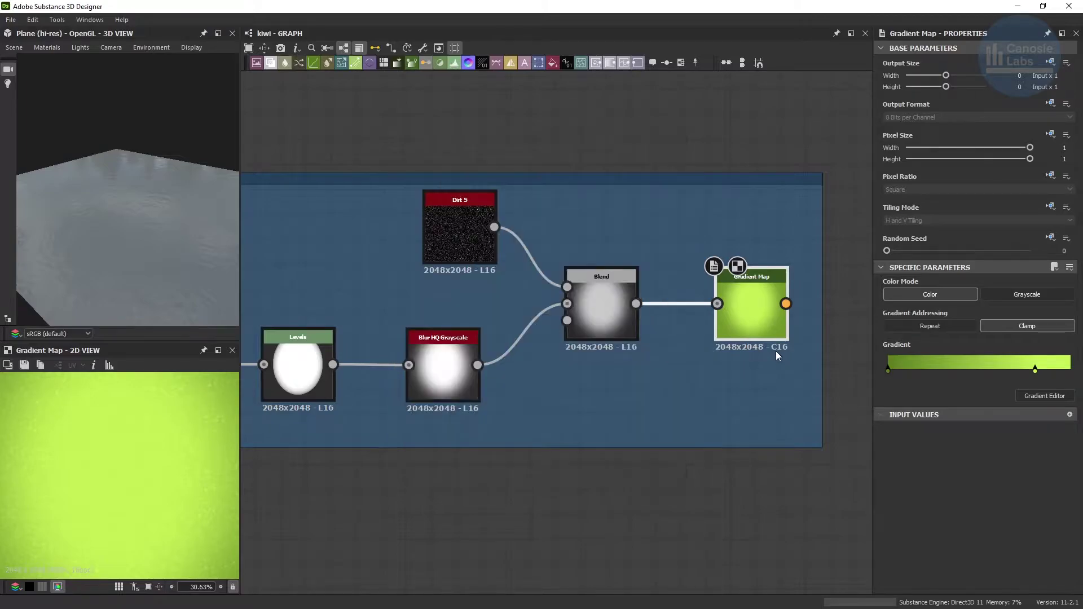
Connect the base color frame's Gradient Map output to the Base Color node.
scroll(776, 350, down, 2)
middle_drag(776, 350, 412, 288)
scroll(412, 288, down, 2)
scroll(413, 287, down, 2)
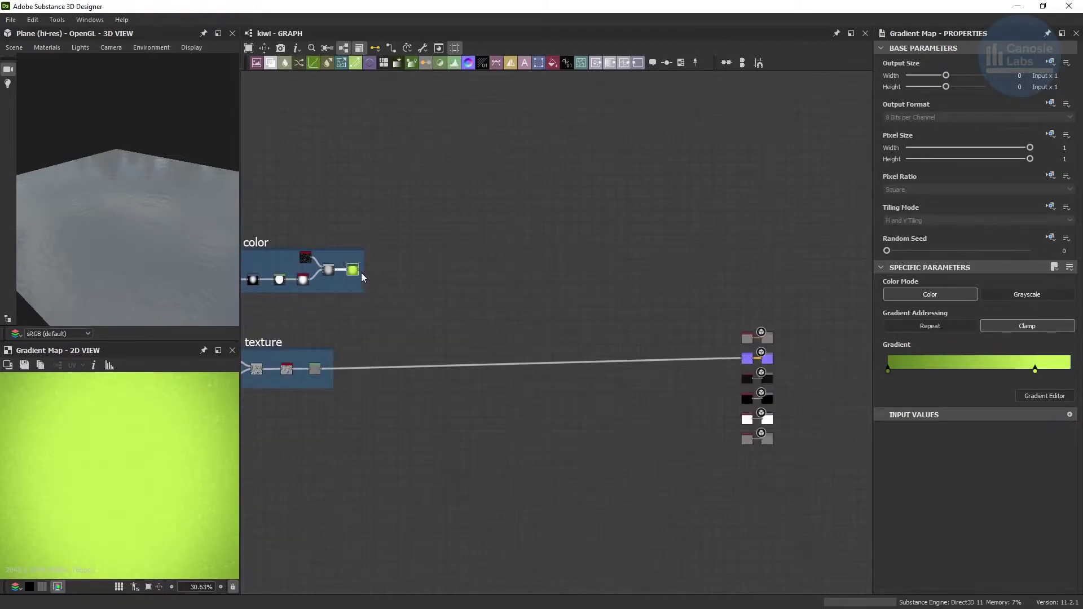
drag(364, 270, 746, 337)
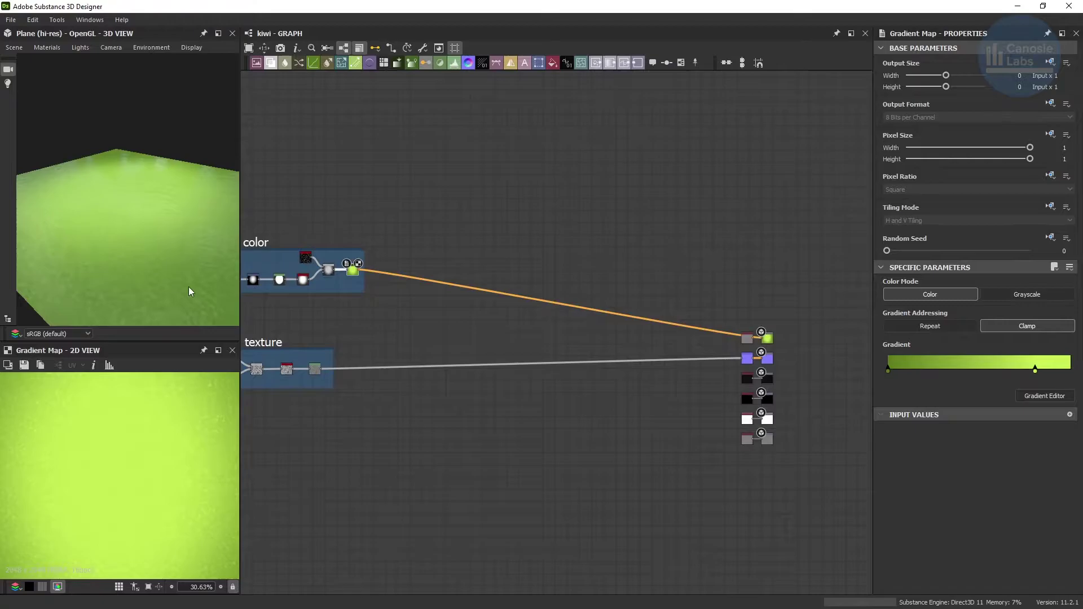
Examine the additional texture nodes from the blur and Gaussian Noise through Blend and Uniform Color to the final Blend.
middle_drag(338, 294, 490, 302)
scroll(408, 344, down, 2)
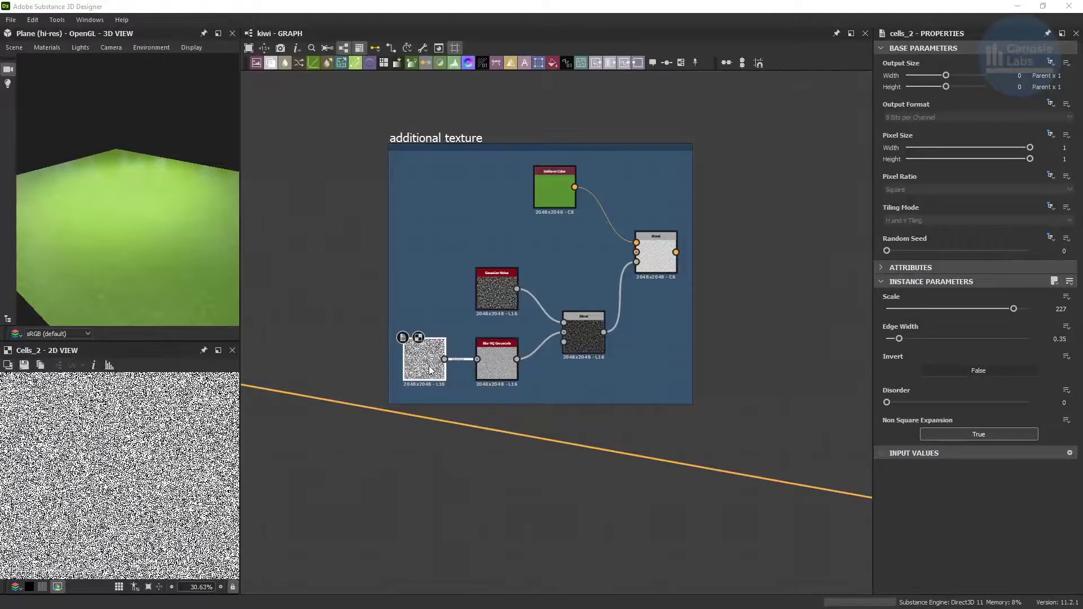
click(489, 365)
click(492, 302)
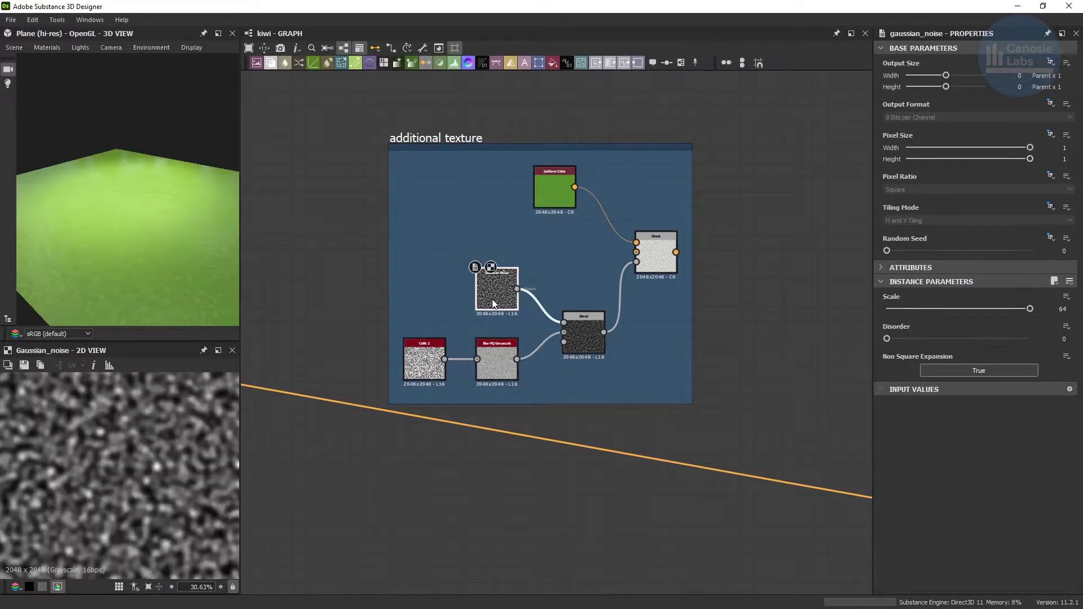
click(578, 333)
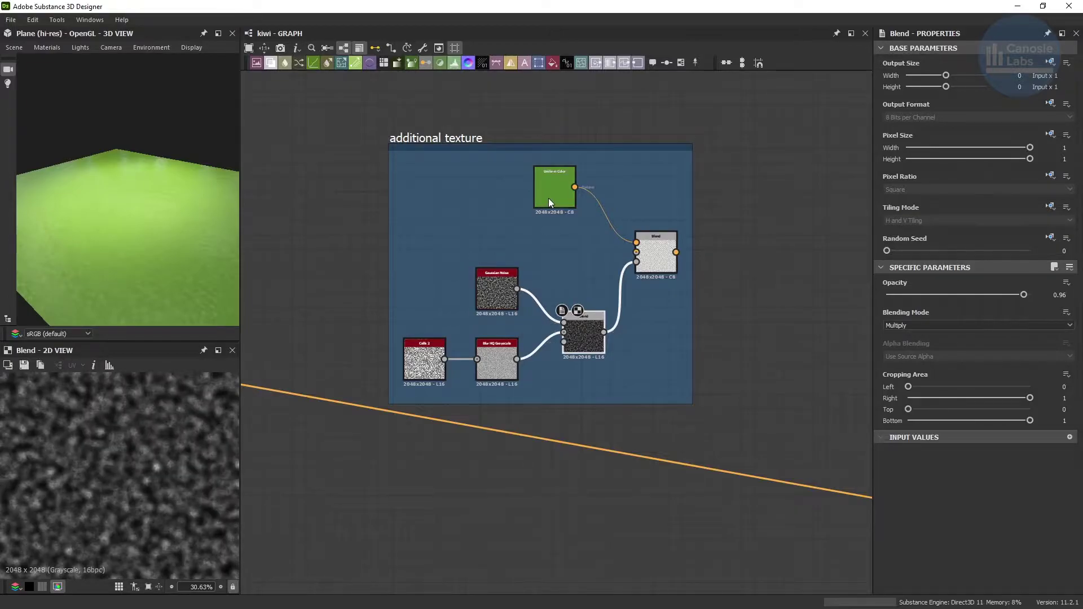
click(548, 197)
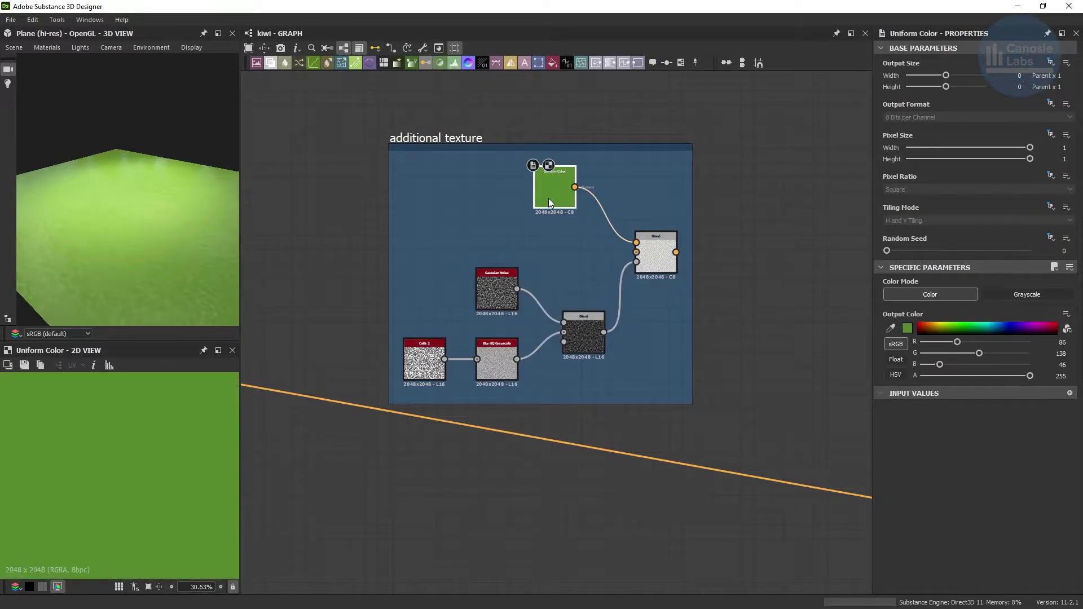
click(658, 263)
Route the base color Gradient Map through the additional texture frame's final Blend and connect that Blend to the Base Color node.
scroll(692, 319, down, 3)
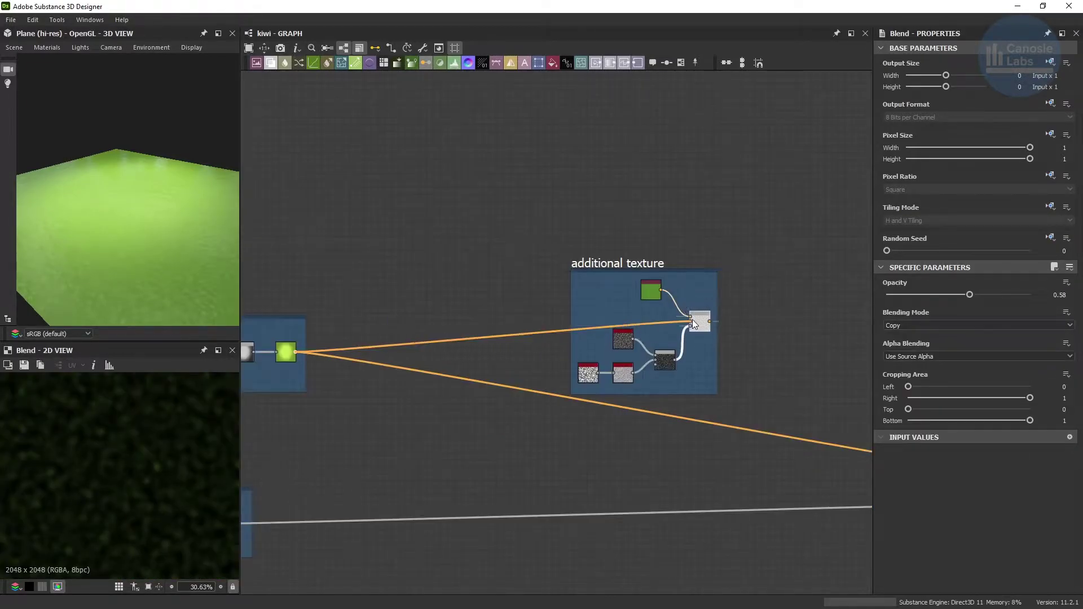
middle_drag(692, 319, 418, 339)
drag(417, 338, 824, 448)
click(840, 453)
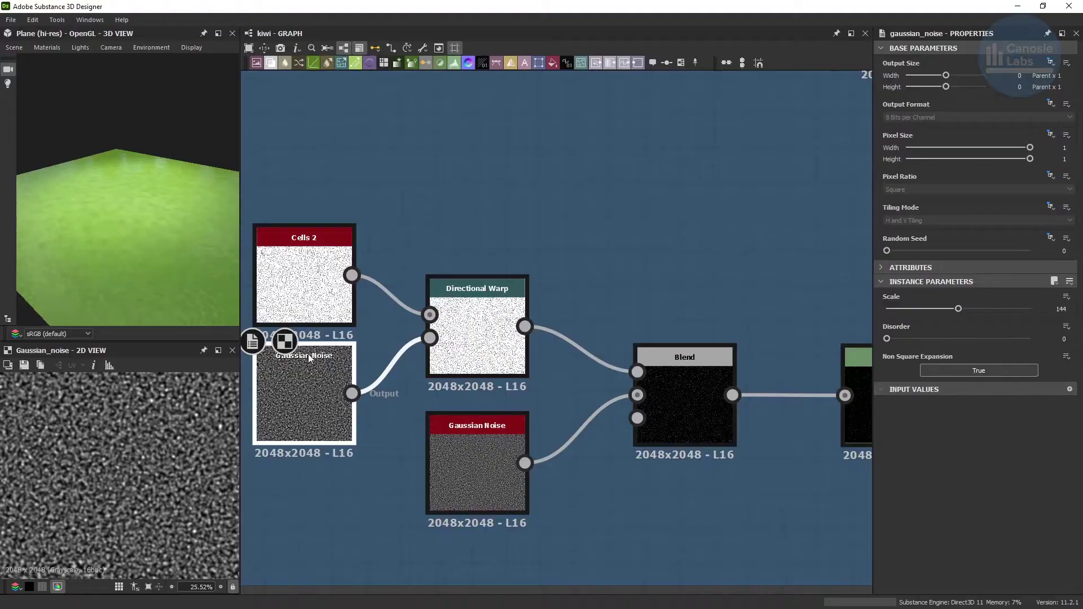
Examine the fine fibre color nodes from Cells 2, Gaussian Noise and Directional Warp through Blend, Levels and Uniform Color to the final Blend.
click(304, 281)
click(440, 335)
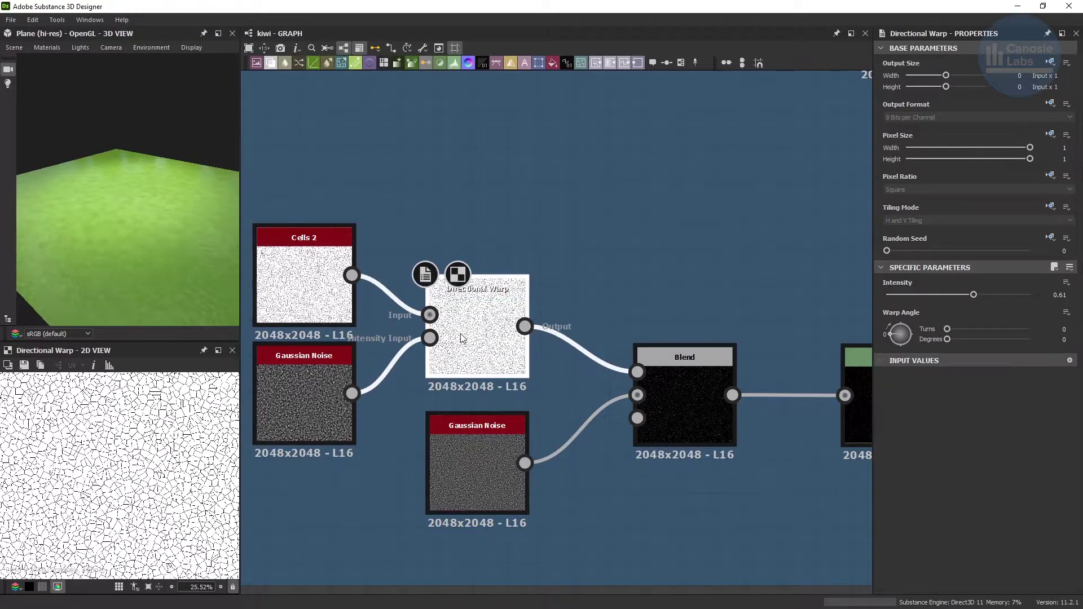
click(460, 427)
click(674, 411)
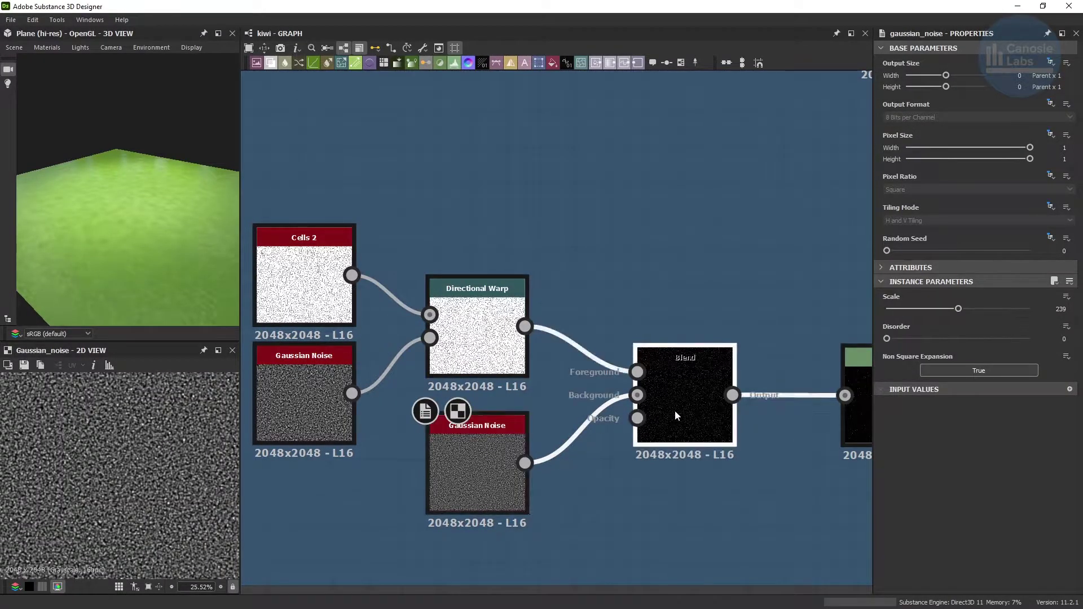
scroll(705, 404, down, 1)
middle_drag(705, 405, 468, 470)
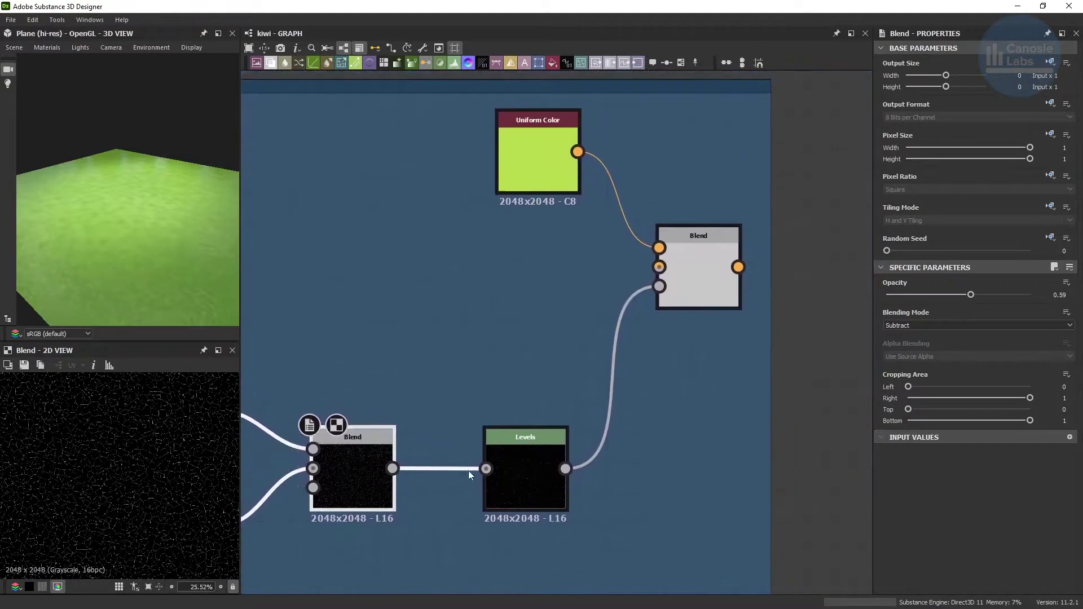
click(529, 452)
double_click(529, 179)
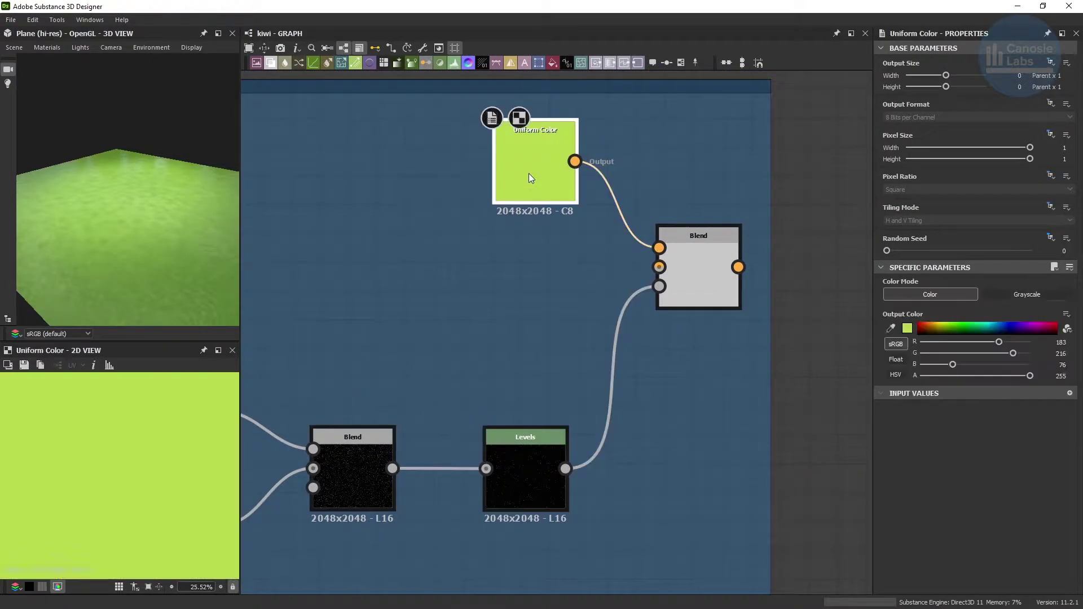
double_click(696, 269)
Inspect the kiwi surface in the enlarged 3D view while rotating the environment lighting.
scroll(661, 293, down, 5)
middle_drag(248, 412, 321, 402)
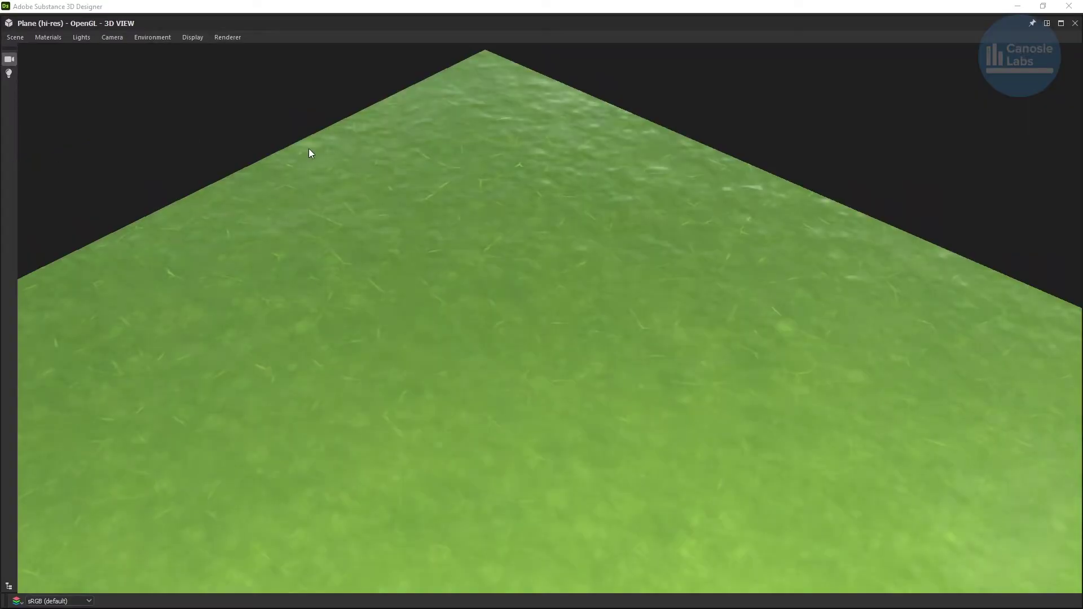
shift+right_drag(309, 148, 287, 153)
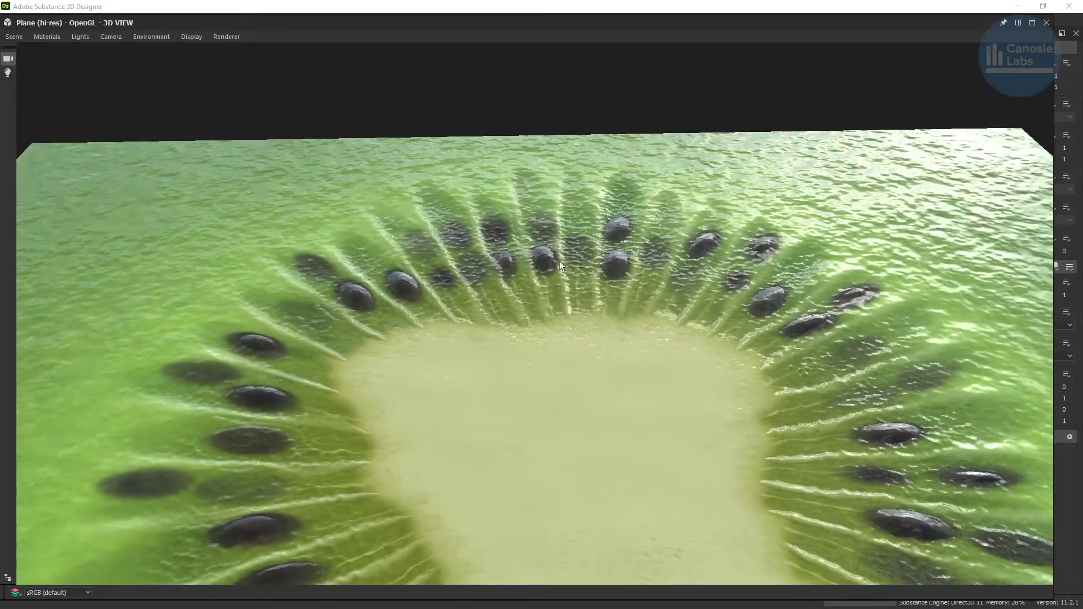
shift+right_drag(560, 260, 356, 284)
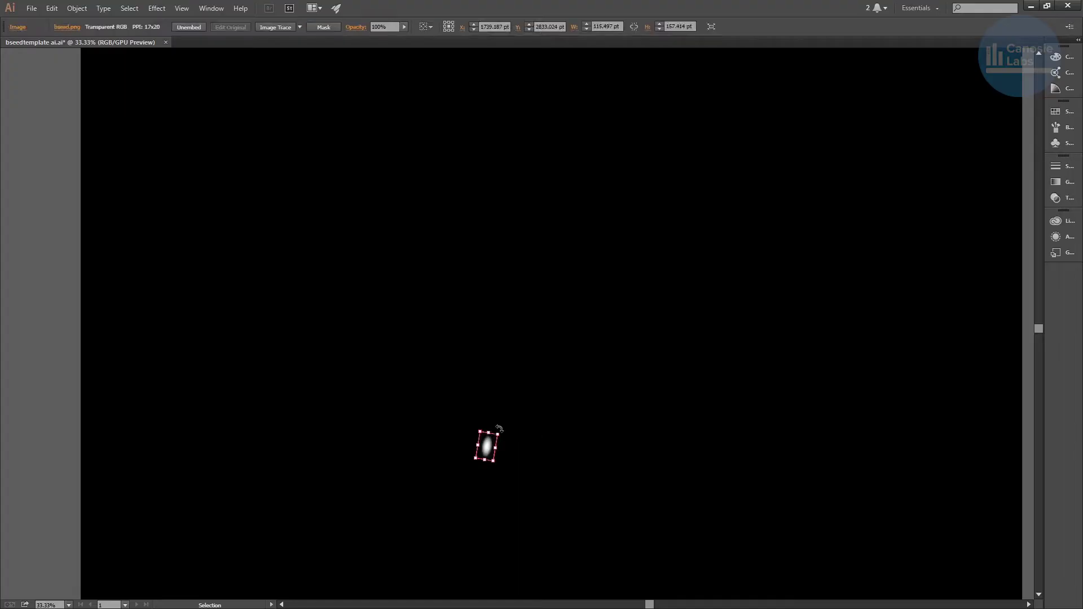
In Illustrator, duplicate and rotate the blurred white seed image into a rounded ring of seeds with a few stray outer ones.
alt+drag(495, 431, 585, 432)
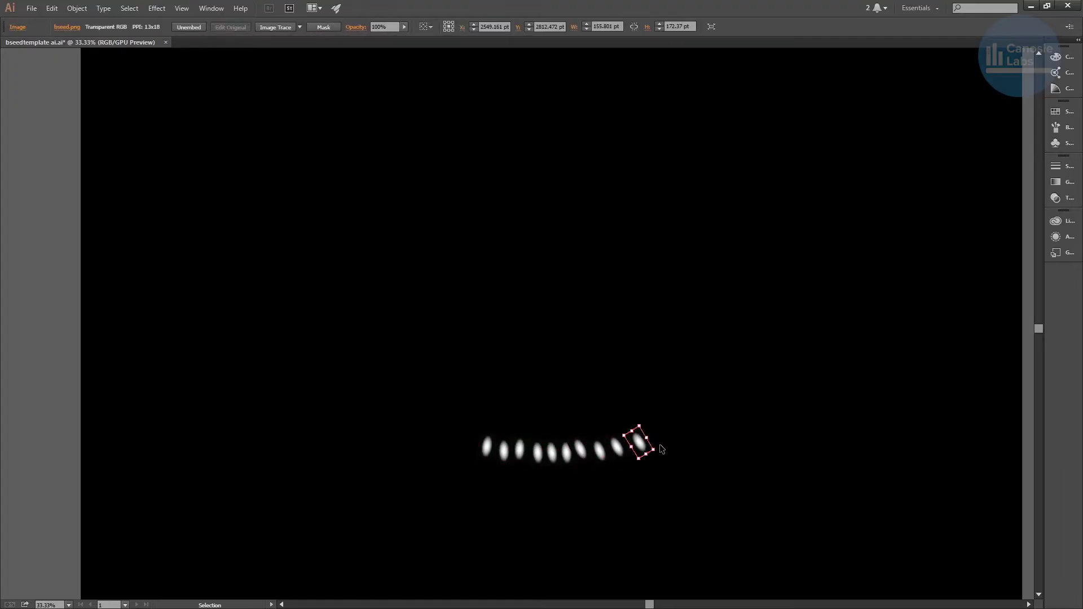
alt+drag(662, 318, 672, 244)
alt+drag(672, 244, 612, 178)
alt+drag(612, 178, 582, 156)
alt+drag(581, 155, 503, 147)
drag(484, 138, 483, 138)
alt+drag(503, 146, 490, 153)
drag(507, 166, 509, 163)
alt+drag(489, 154, 478, 126)
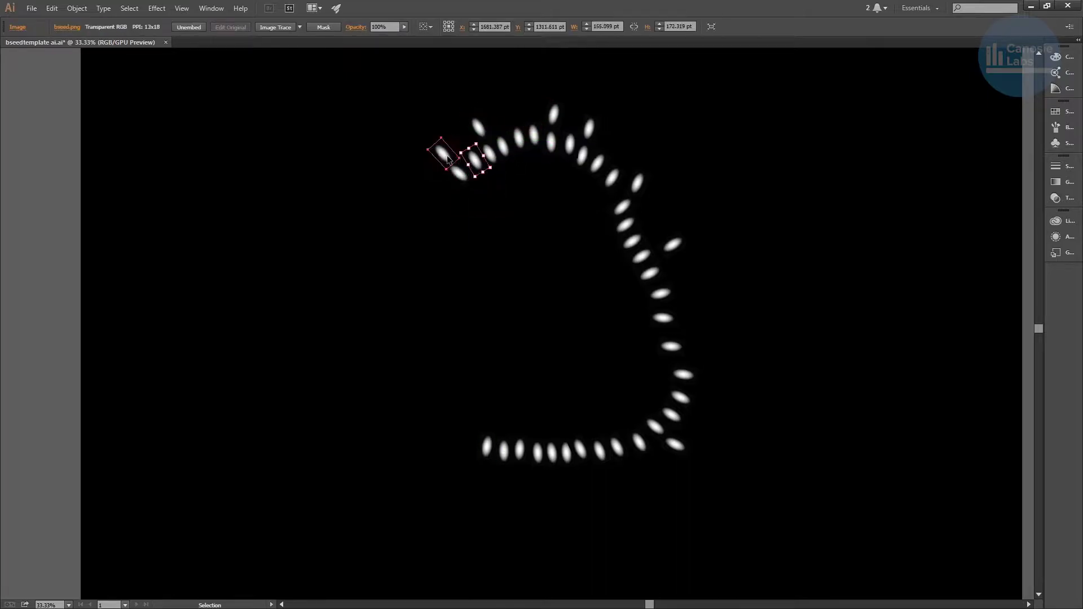
alt+drag(449, 160, 423, 273)
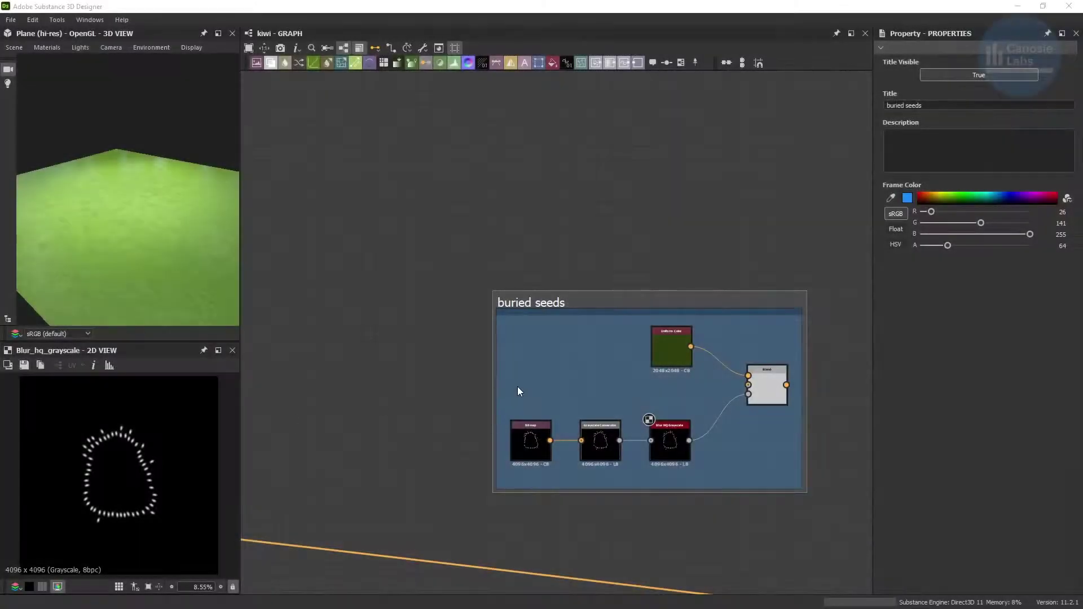
In Substance 3D Designer, examine the buried seeds nodes from the bseedtemplate-ai Bitmap through Grayscale Conversion to Blur HQ Grayscale.
scroll(590, 387, up, 3)
middle_drag(589, 386, 451, 358)
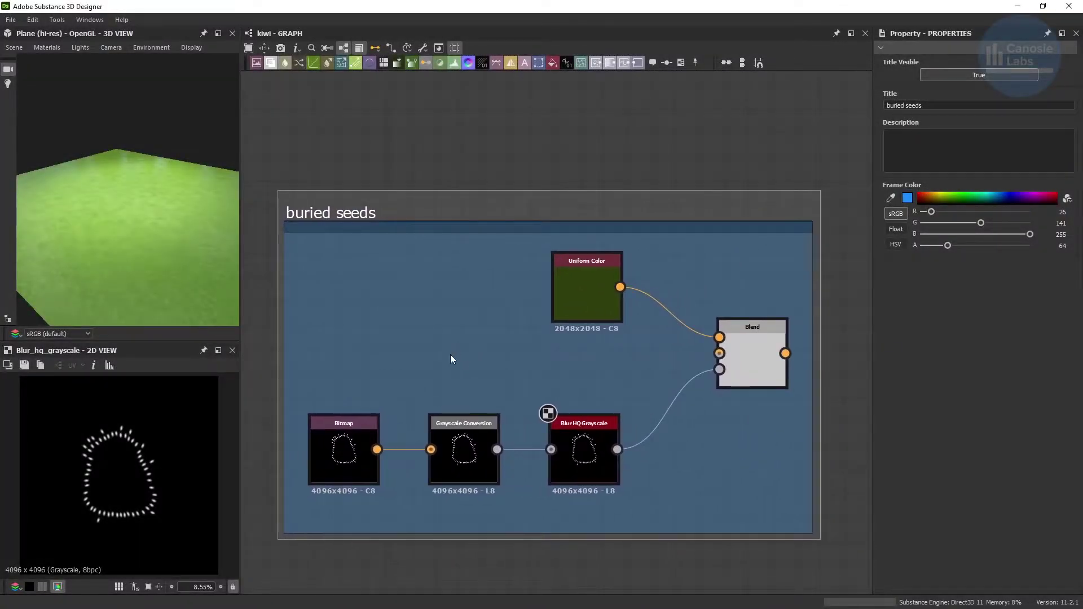
click(340, 448)
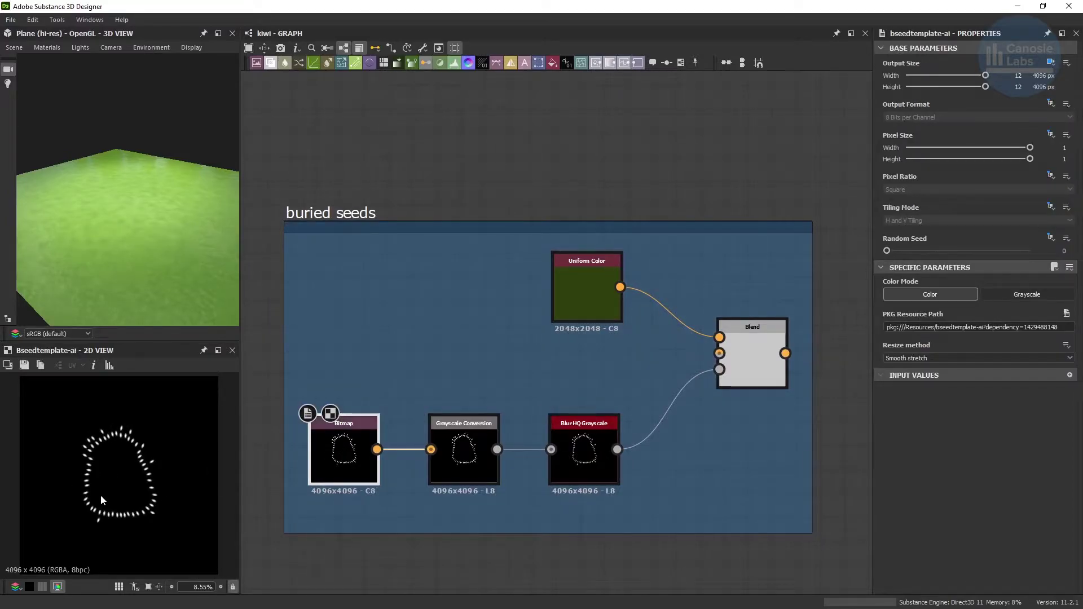
click(448, 465)
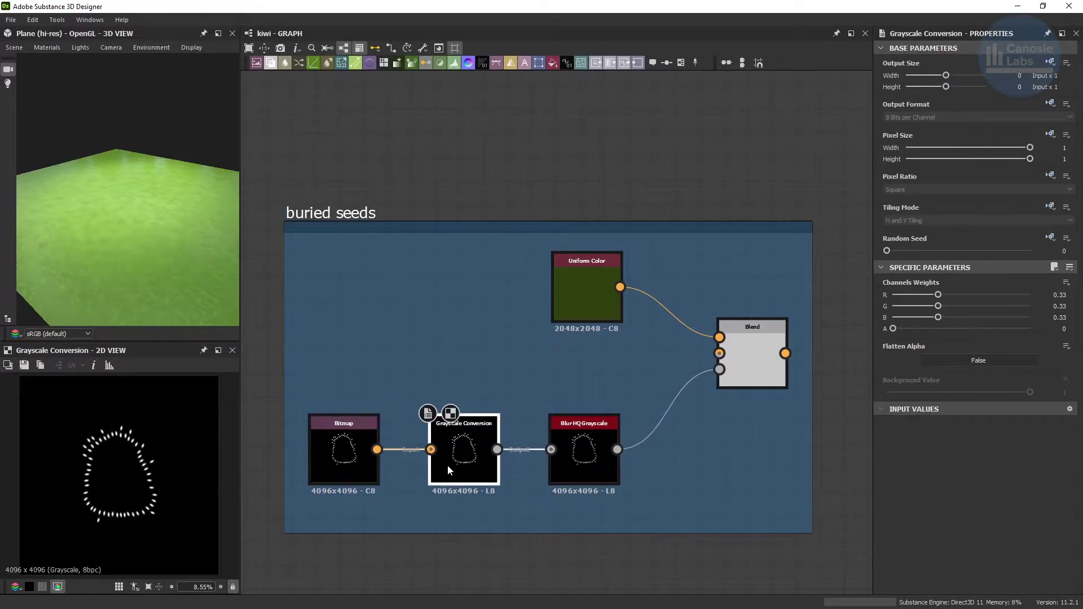
click(563, 450)
Move the buried seeds frame down to the base color link and feed the color through its Blend node.
scroll(521, 451, down, 5)
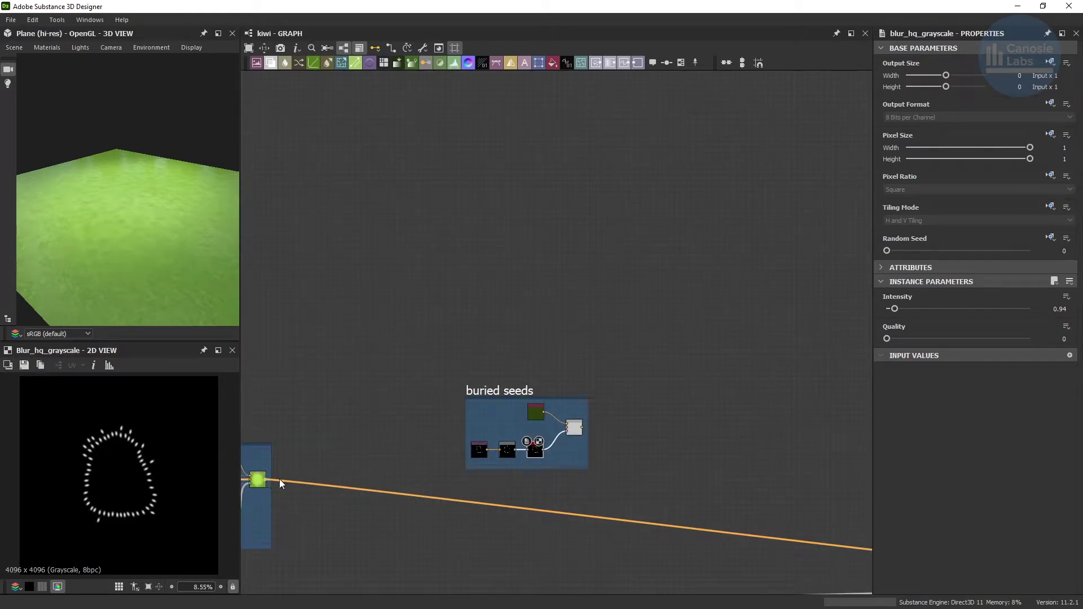
drag(514, 398, 551, 468)
scroll(361, 446, down, 2)
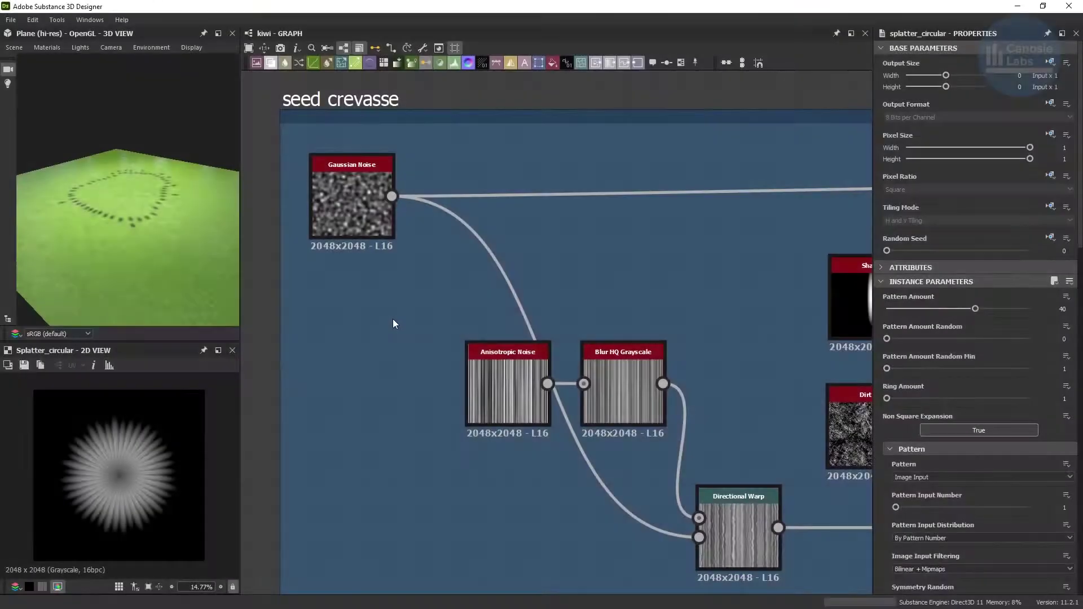
Examine the seed crevasse nodes from Gaussian Noise, Anisotropic Noise and blur through Directional Warp, Shape and Dirt 4 to the multiplied Blend.
click(330, 167)
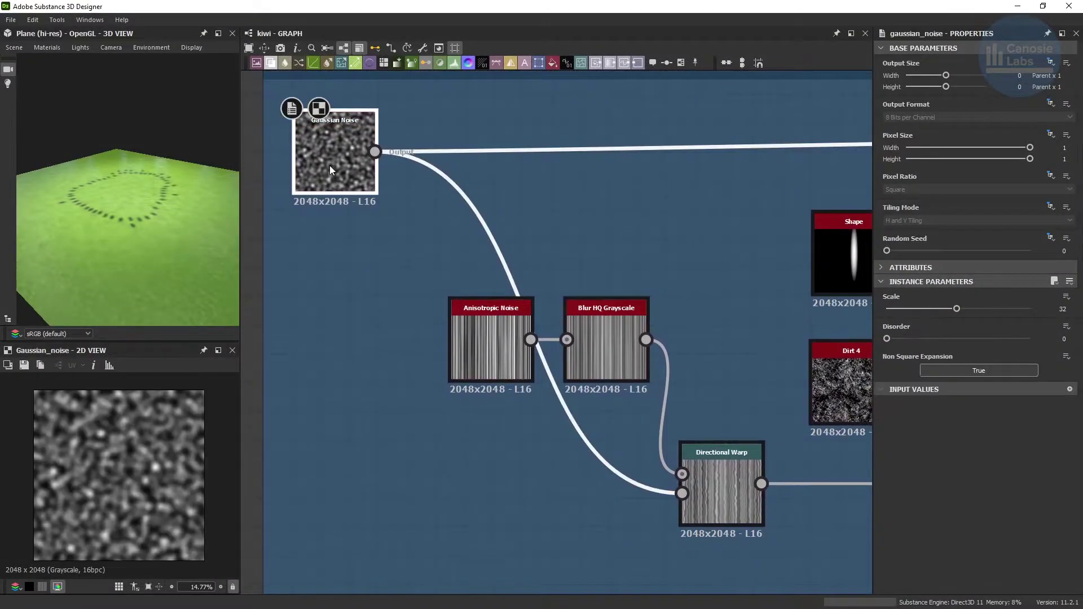
click(482, 337)
click(611, 347)
click(716, 461)
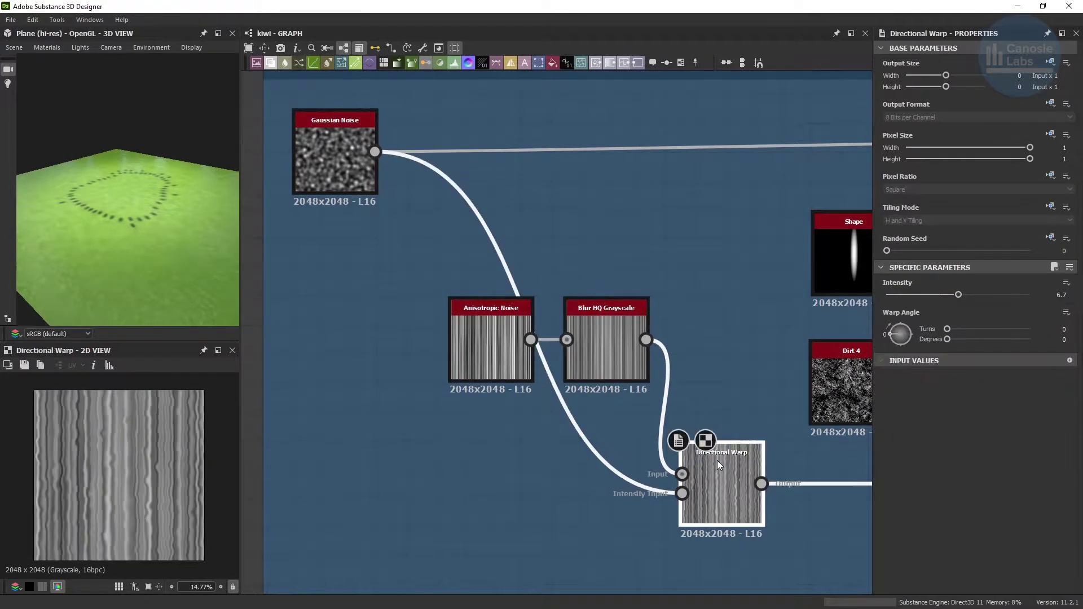
middle_drag(784, 437, 358, 411)
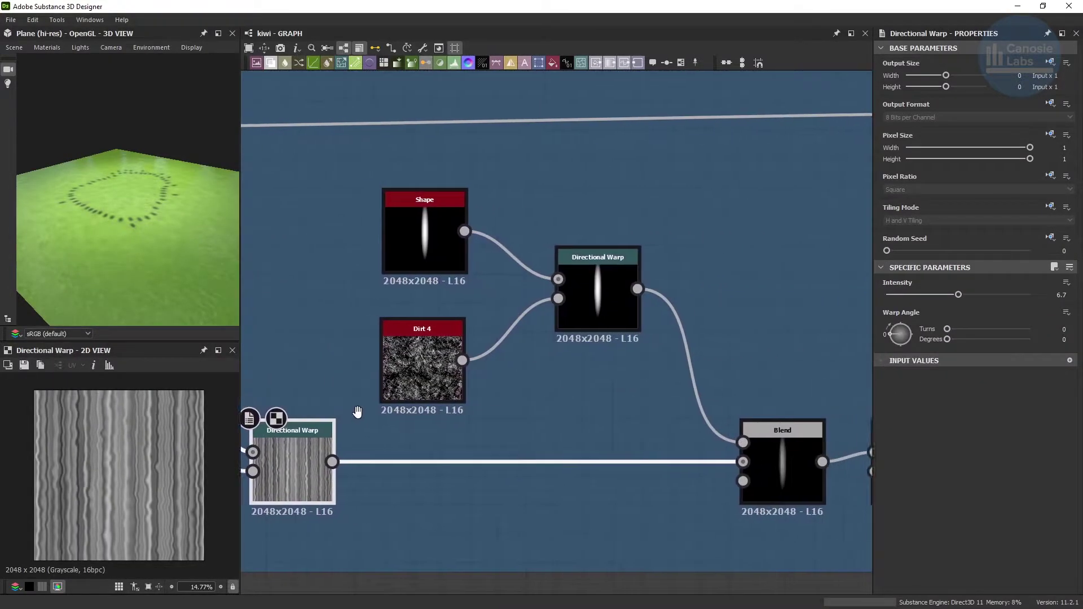
click(411, 368)
click(424, 259)
click(592, 309)
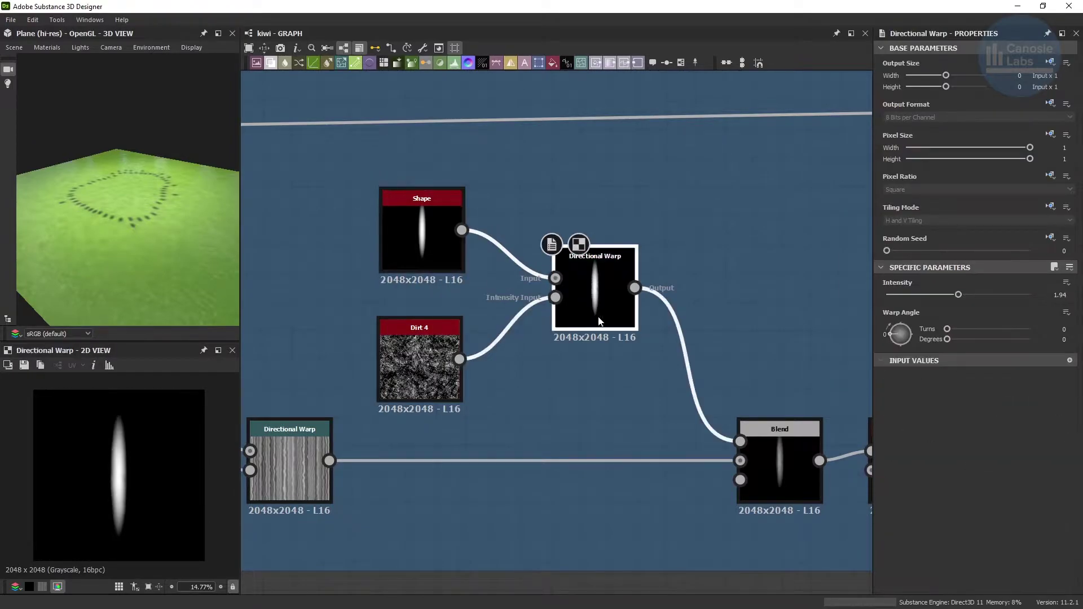
click(763, 435)
Examine the remaining seed crevasse nodes from Splatter Circular and Transformation 2D through Blend and blur to Histogram Scan.
scroll(761, 434, down, 2)
scroll(761, 434, down, 1)
middle_drag(762, 434, 351, 432)
click(443, 451)
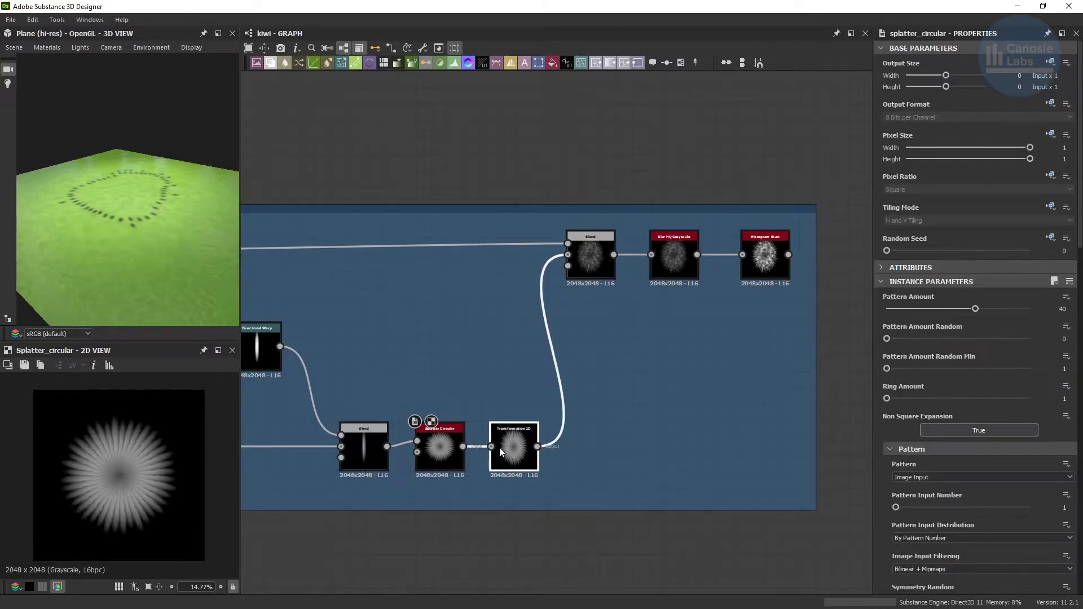
click(501, 448)
click(578, 275)
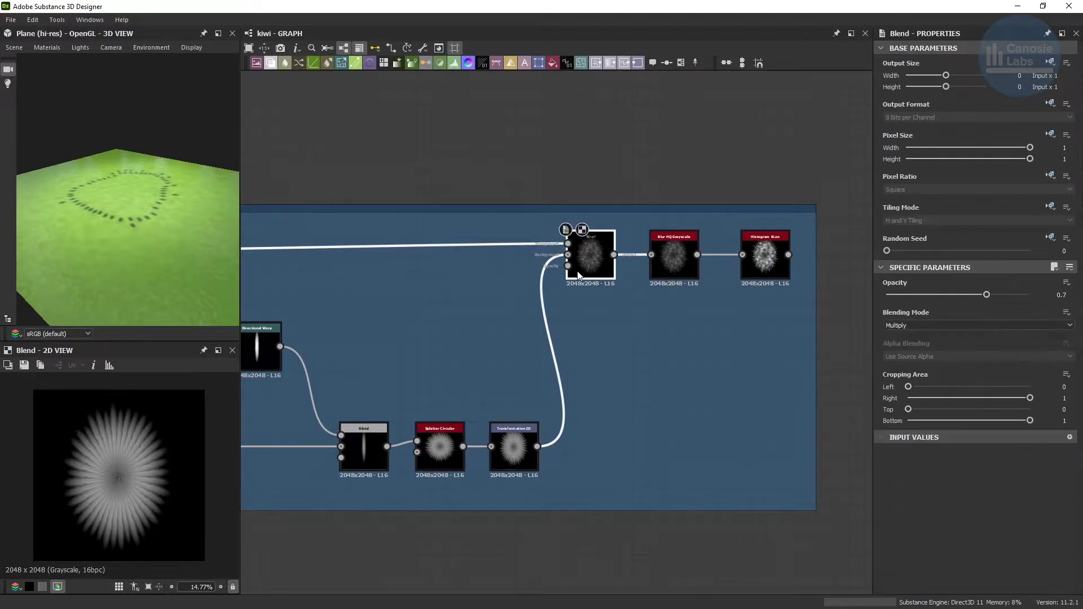
click(662, 275)
click(752, 267)
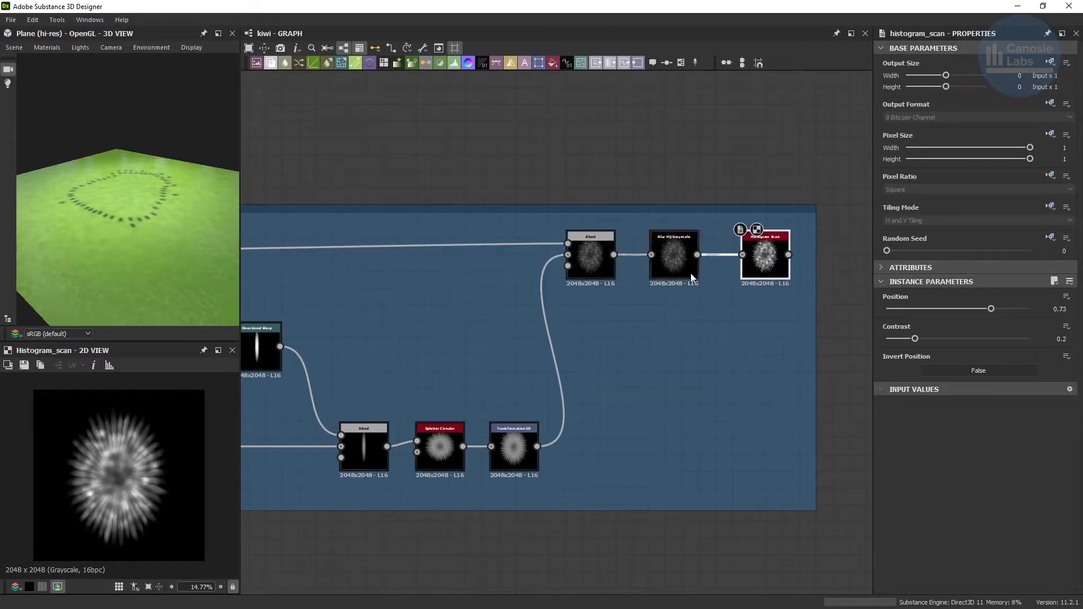
Examine the pattern, position, size and rotation parameters of the seed crevasse Splatter Circular node.
scroll(621, 286, down, 5)
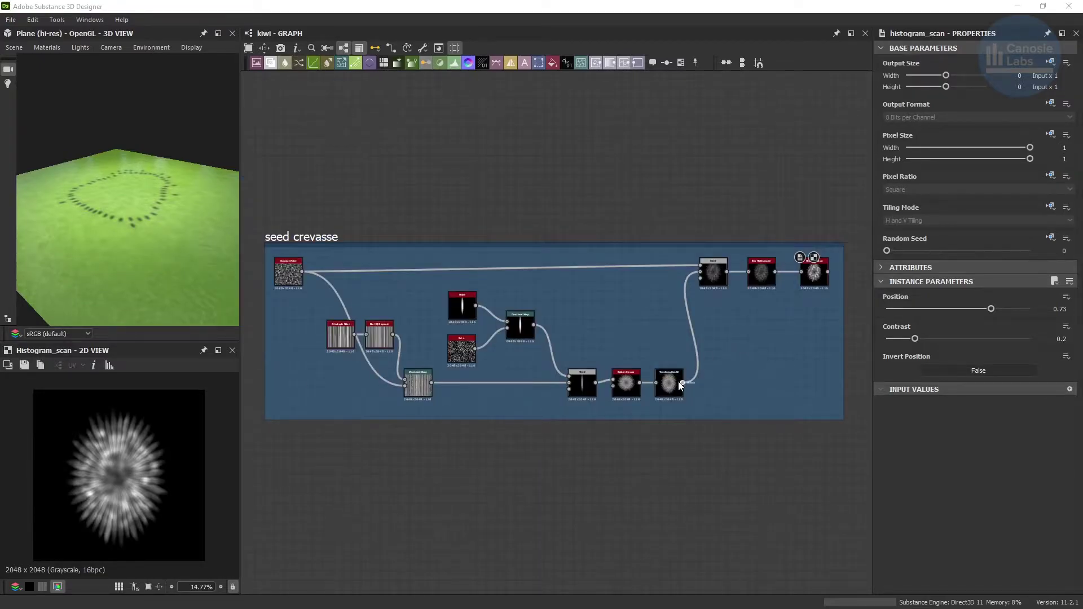
scroll(680, 385, up, 5)
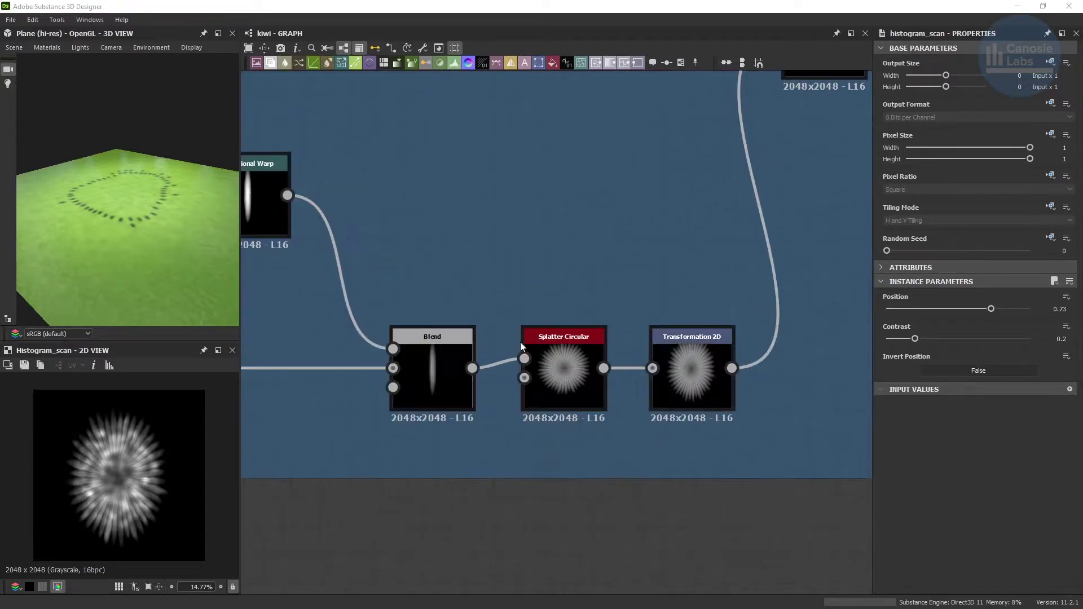
click(551, 347)
scroll(1030, 105, down, 3)
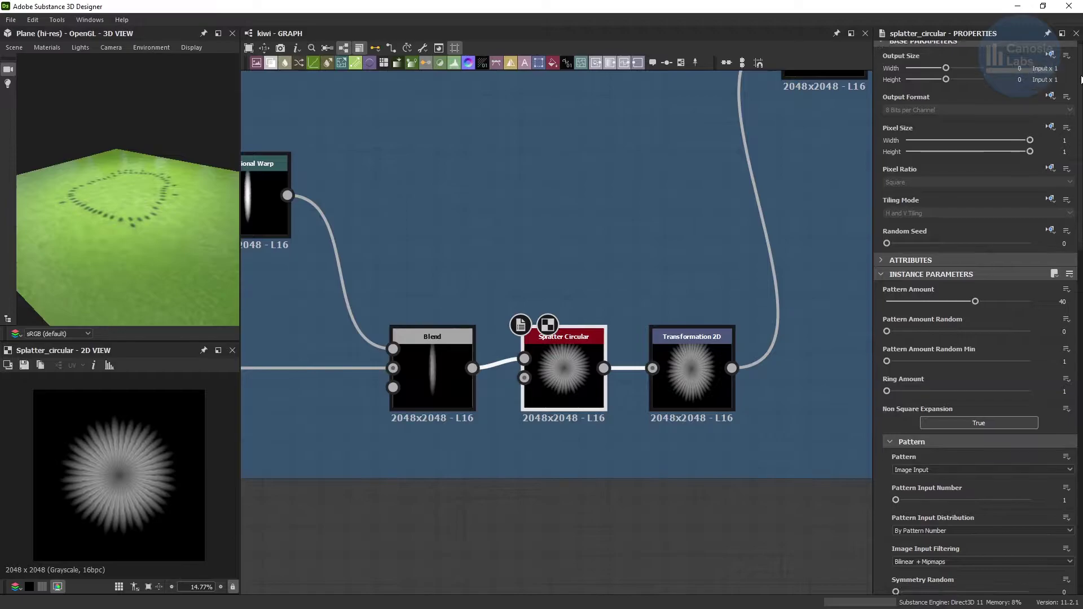
scroll(977, 316, down, 6)
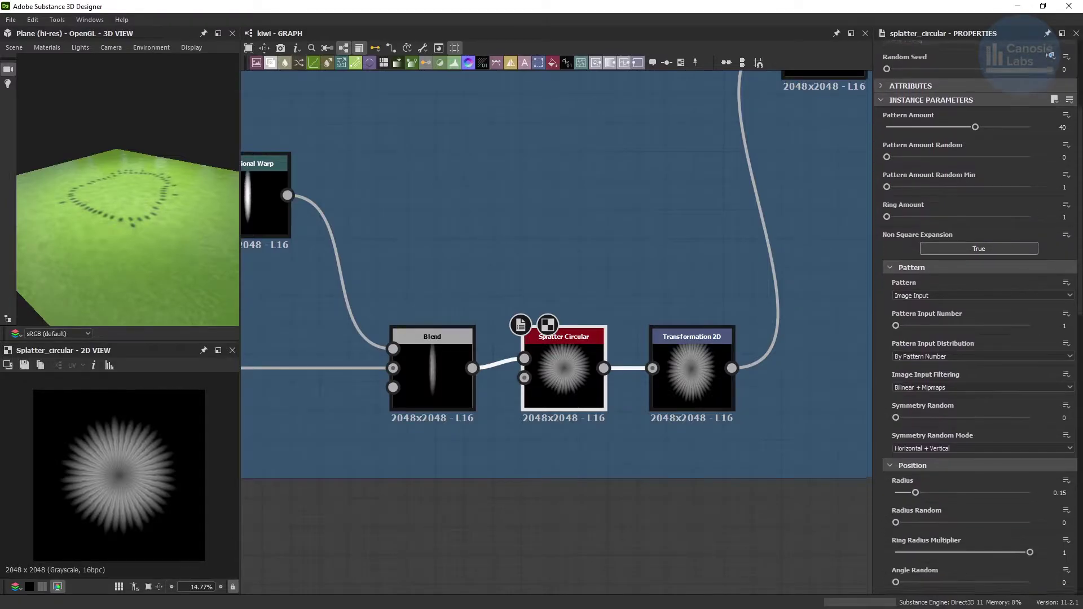
scroll(978, 316, down, 6)
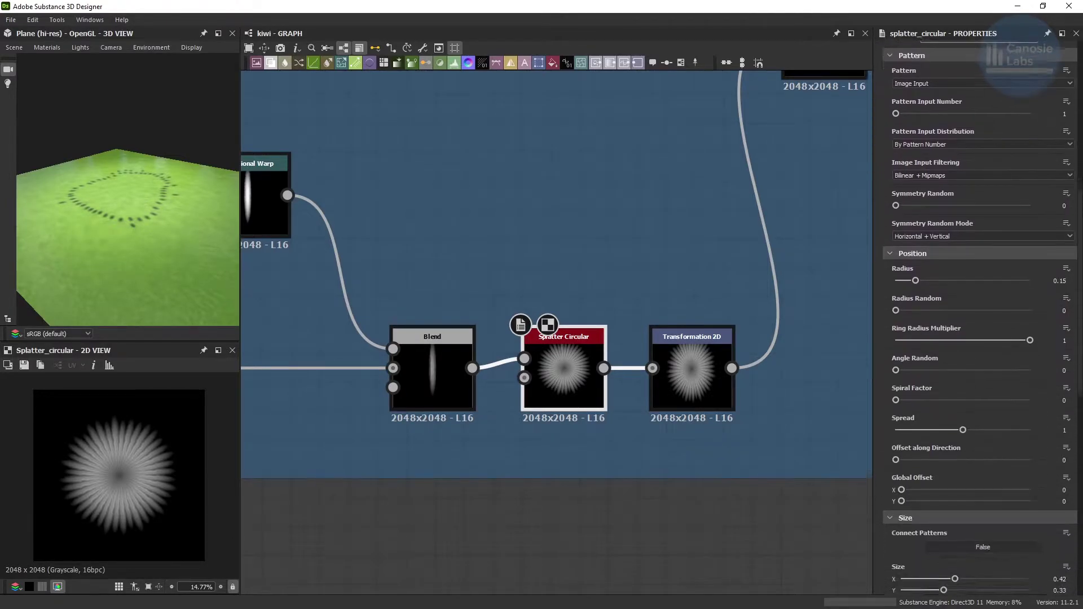
scroll(1078, 338, down, 6)
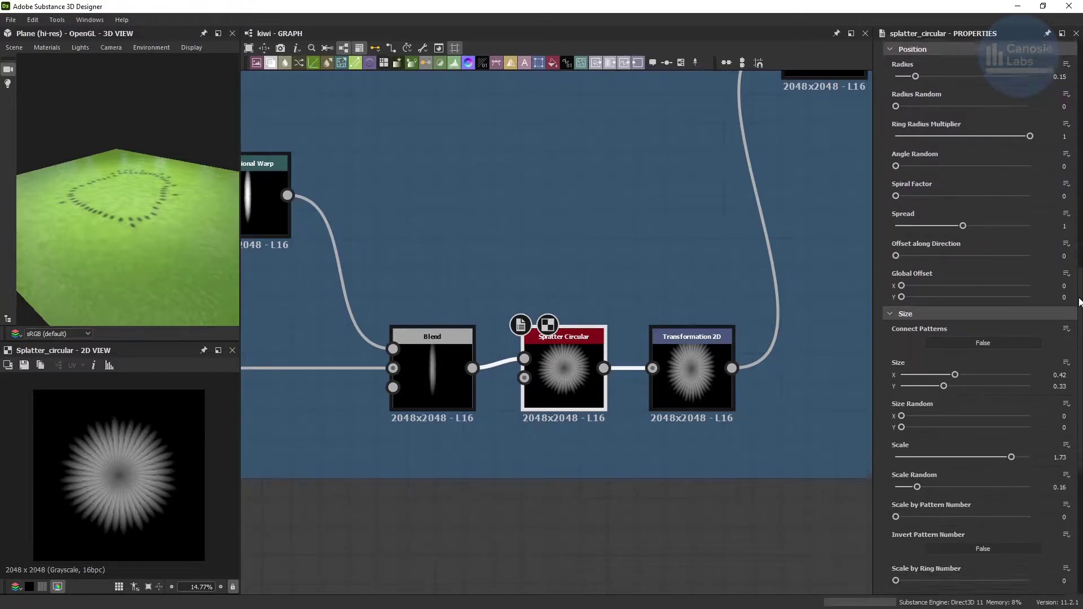
scroll(1079, 338, down, 6)
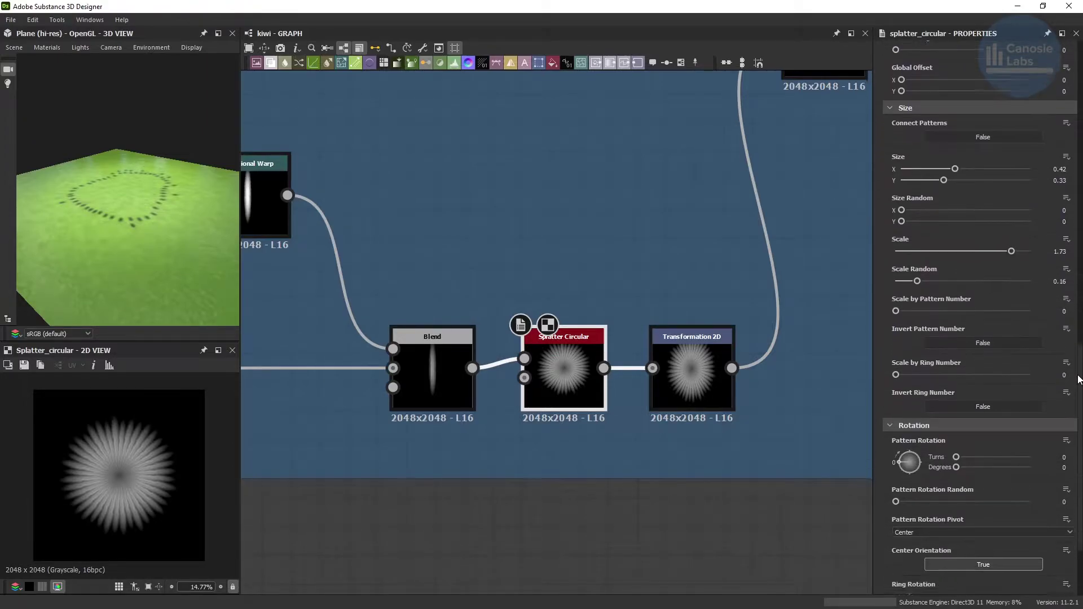
scroll(1079, 339, down, 1)
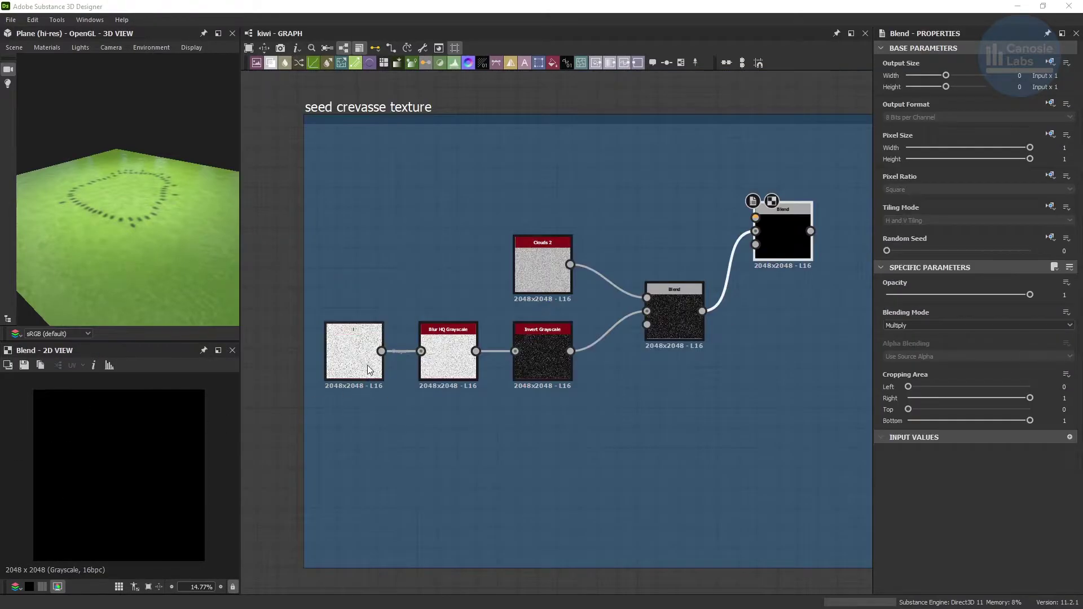
Examine the seed crevasse texture nodes from Cells 1, Blur HQ Grayscale, Invert Grayscale and Clouds 2 through to the final multiplied Blend.
click(368, 369)
double_click(450, 361)
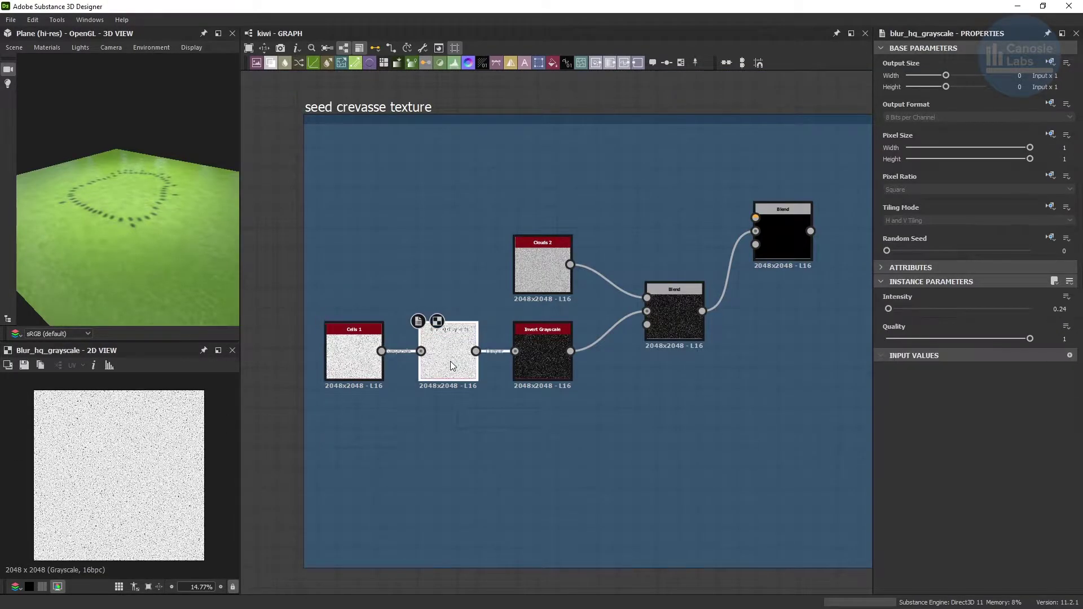
click(521, 361)
double_click(520, 360)
double_click(547, 274)
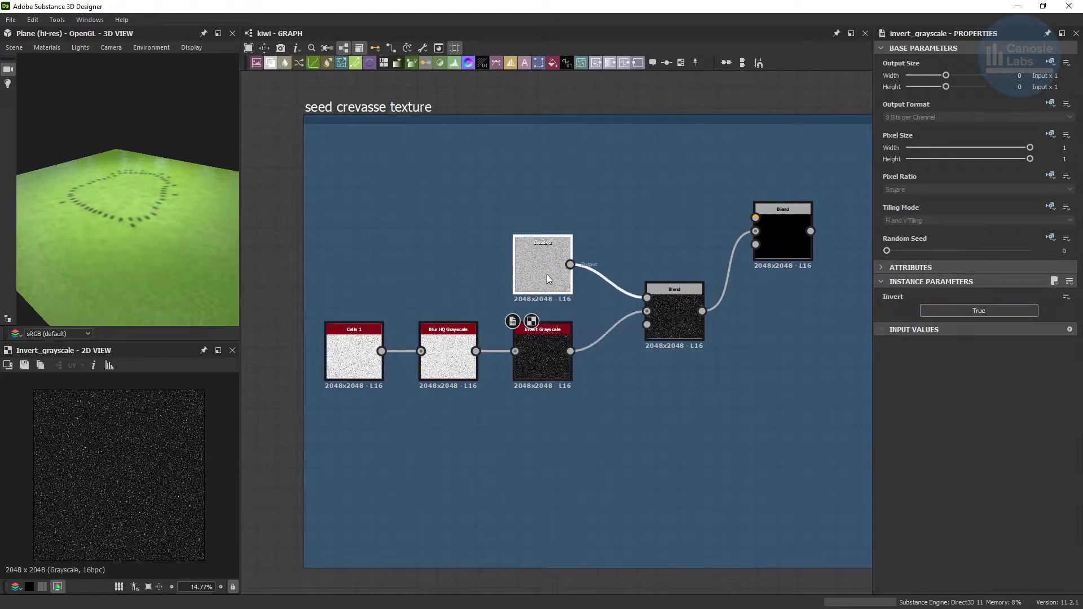
double_click(676, 304)
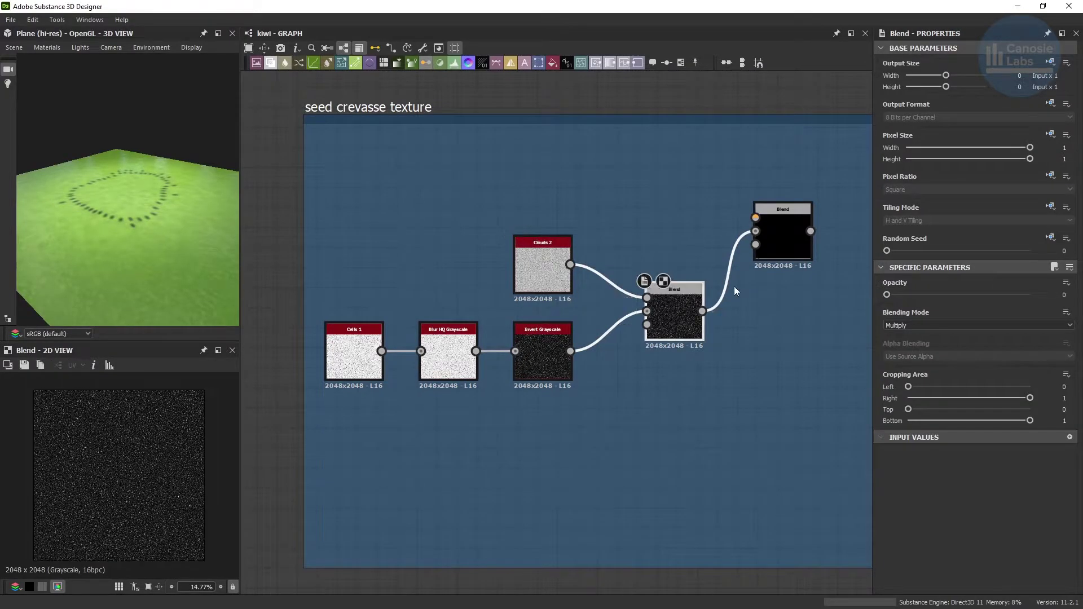
double_click(791, 243)
Connect the seed crevasse Histogram Scan to the foreground of the final seed crevasse texture Blend and move that frame closer.
scroll(589, 299, down, 4)
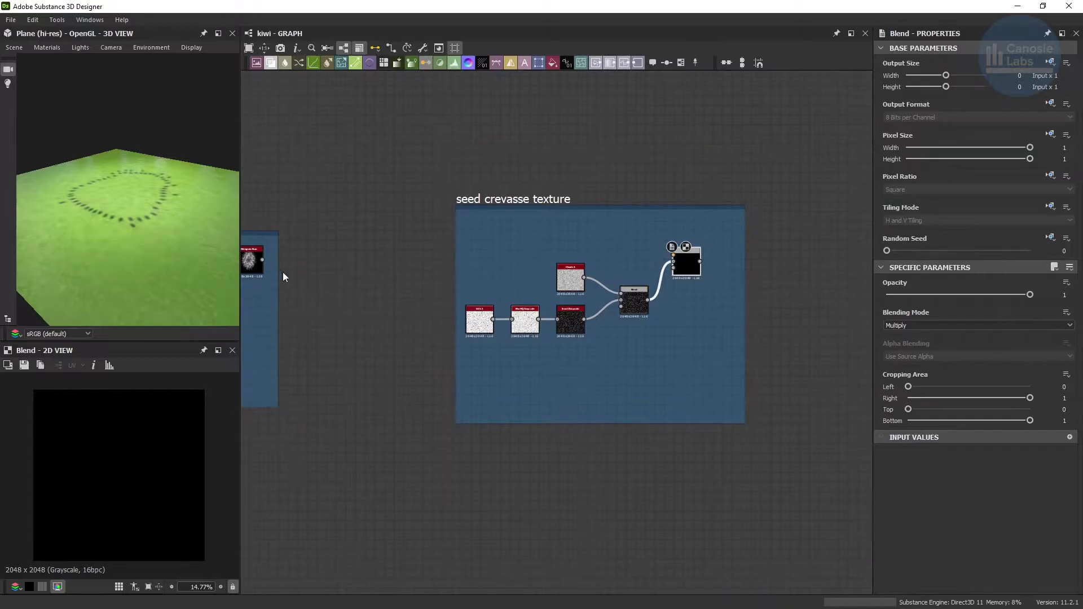
drag(262, 259, 673, 255)
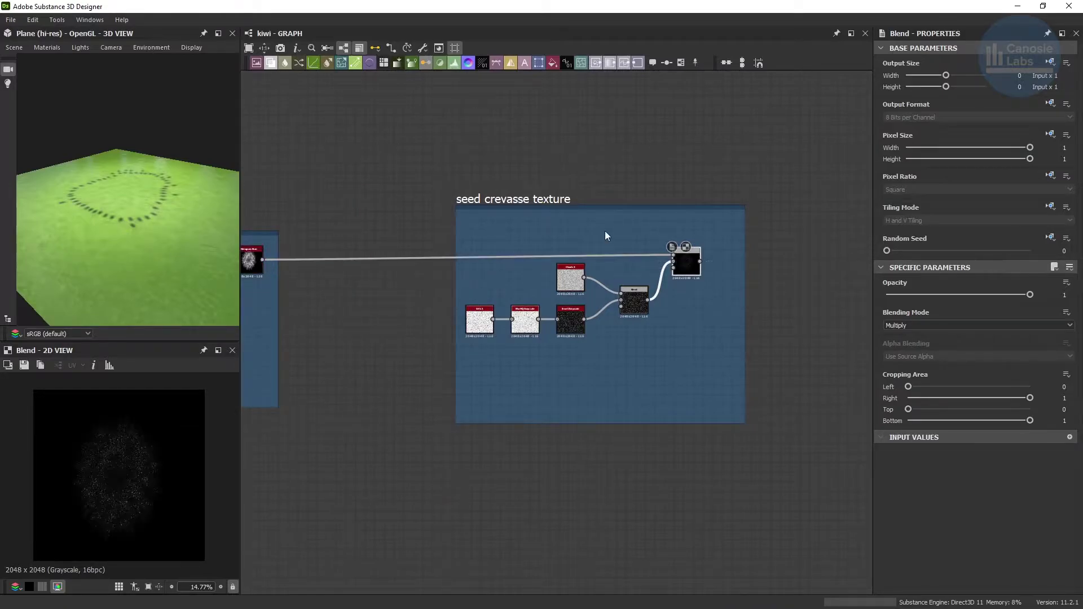
drag(504, 202, 411, 207)
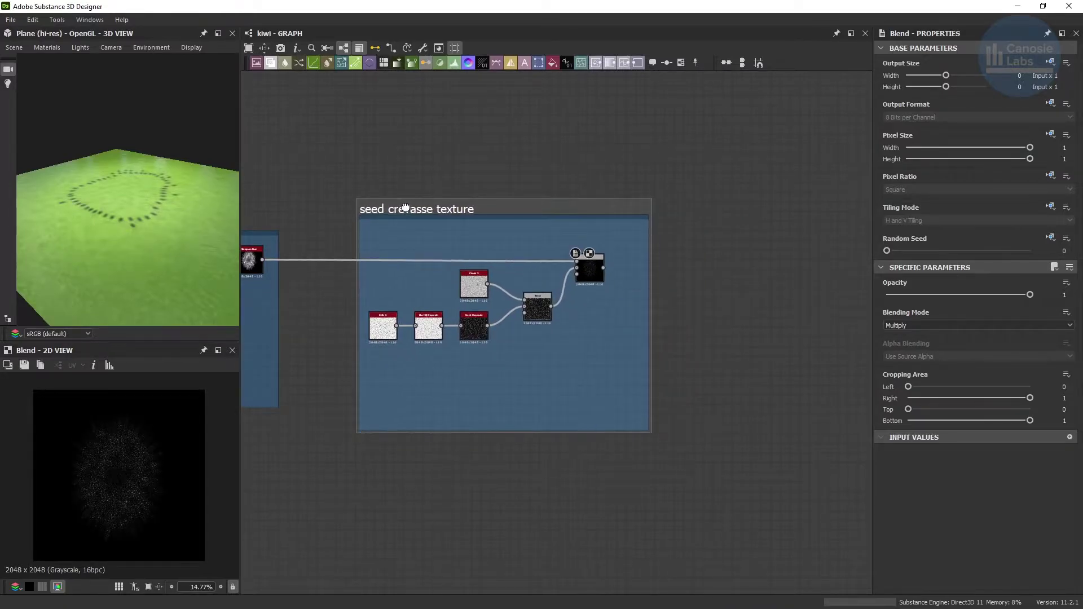
Examine the crevasse color group's light and dark green Uniform Color nodes and the Blend that combines them.
scroll(484, 260, up, 1)
scroll(484, 261, up, 1)
scroll(111, 485, up, 5)
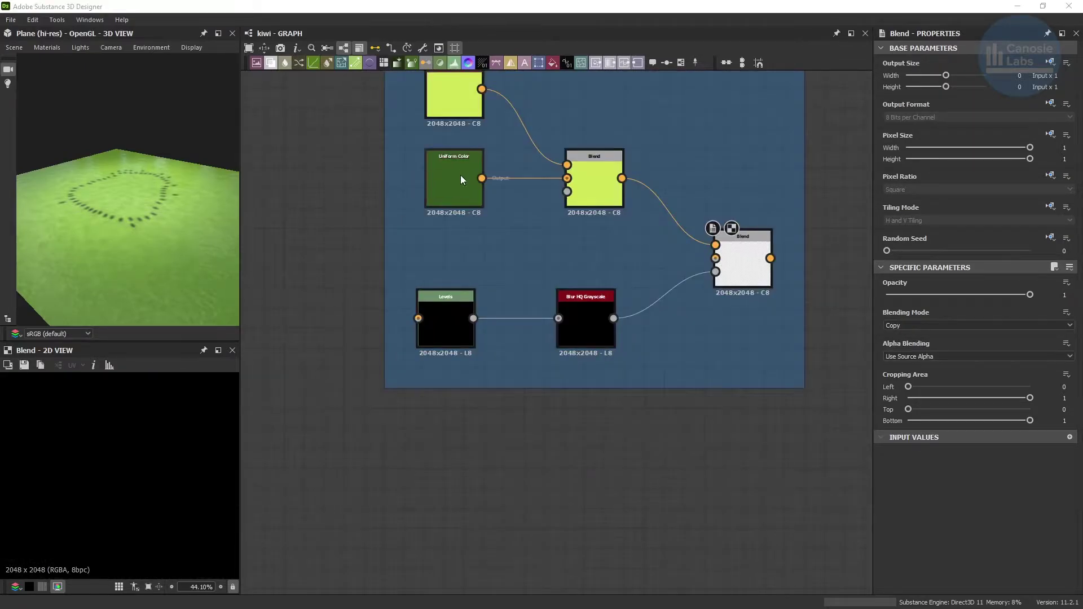
middle_drag(461, 180, 480, 305)
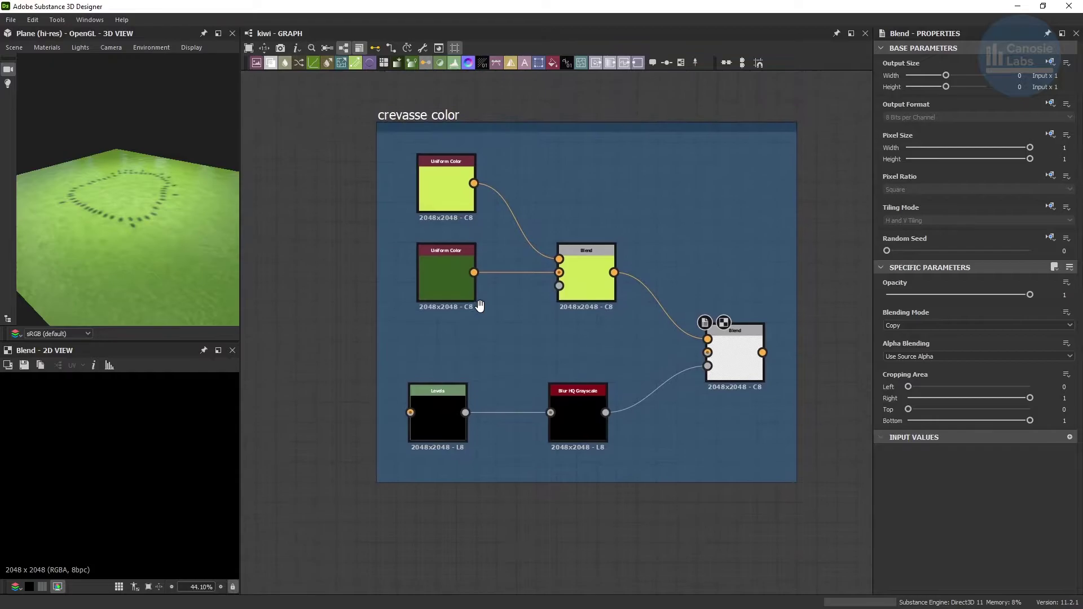
click(432, 187)
click(436, 263)
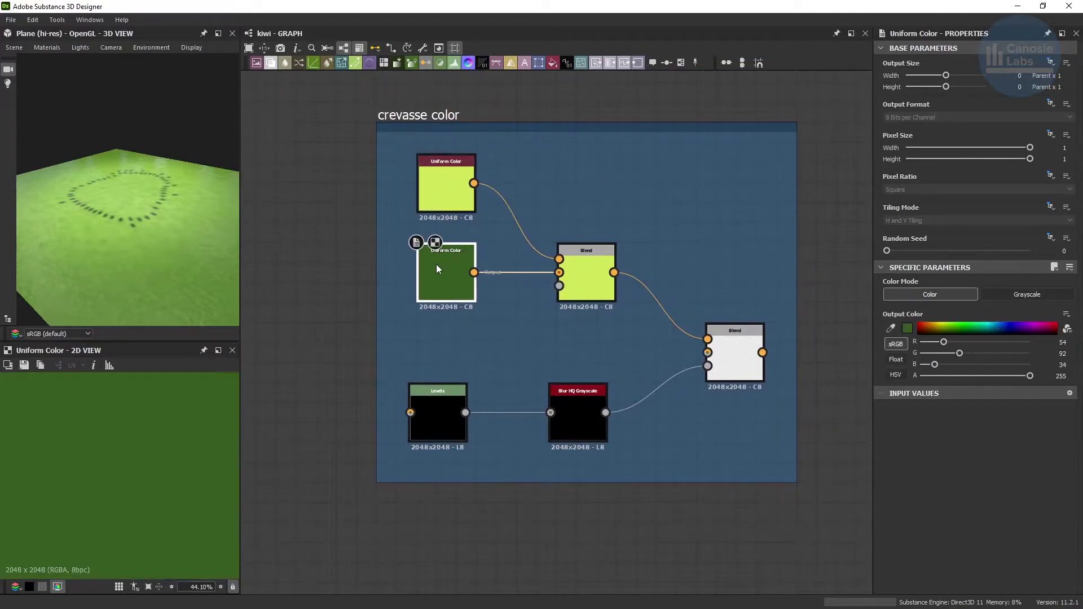
click(590, 270)
Connect the final seed crevasse texture Blend to the opacity input of the Blend combining the two crevasse greens.
scroll(589, 270, down, 5)
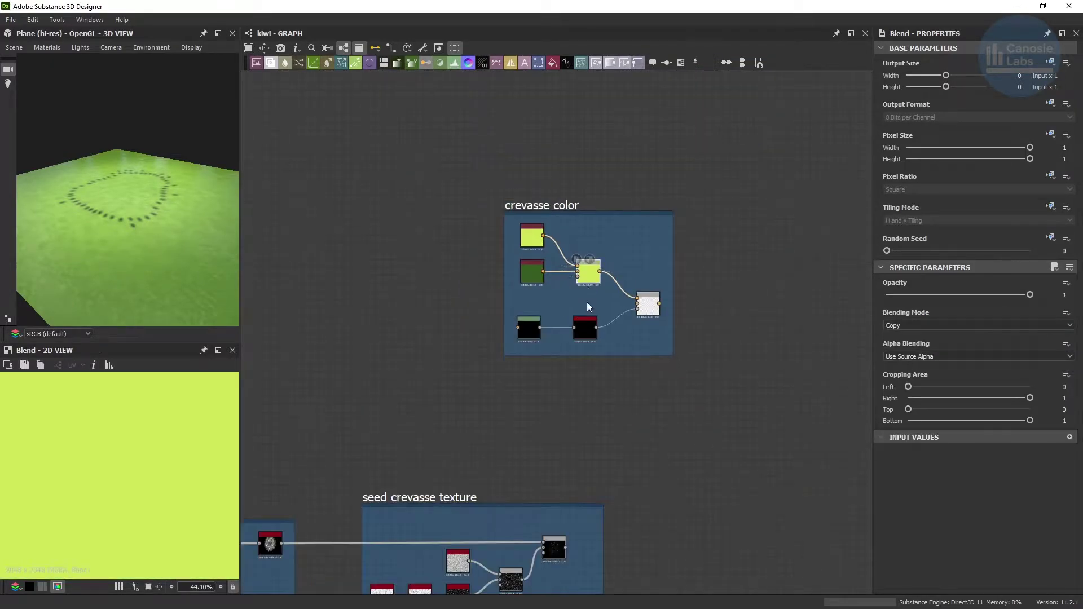
drag(565, 546, 577, 276)
scroll(597, 287, up, 5)
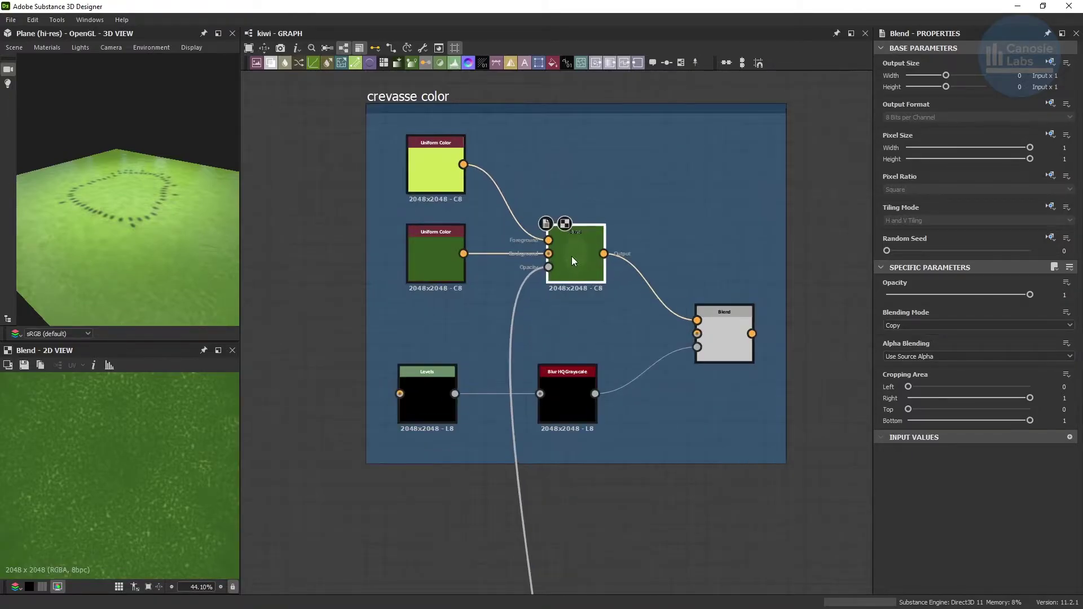
Connect the seed crevasse Histogram Scan to the crevasse color Levels node and preview the group's final Blend.
scroll(412, 416, down, 5)
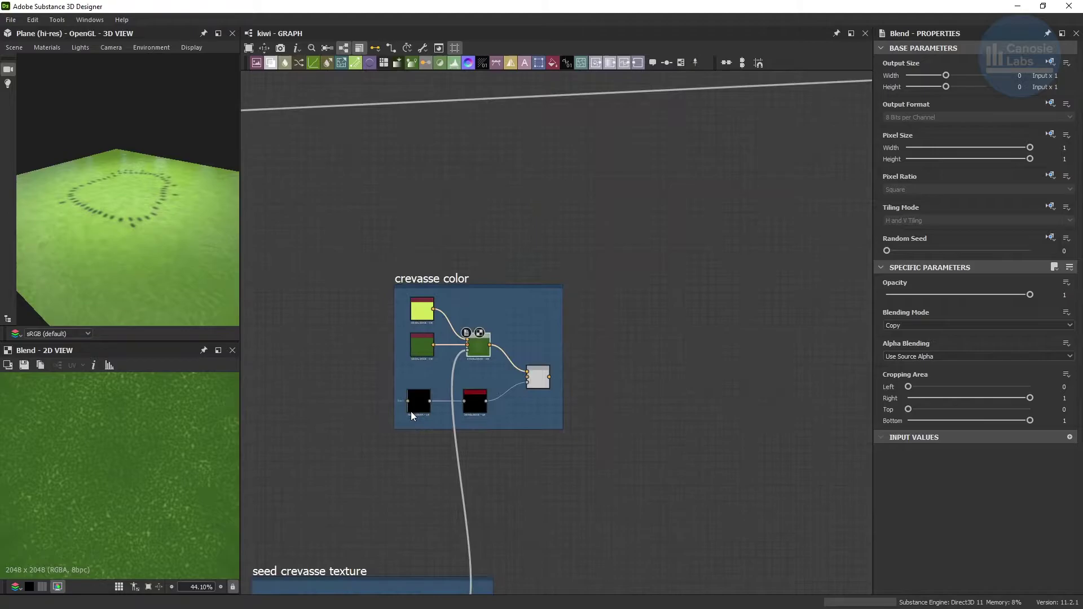
middle_drag(410, 411, 611, 333)
scroll(577, 366, up, 2)
drag(346, 566, 628, 307)
scroll(738, 338, up, 4)
middle_drag(739, 338, 610, 447)
double_click(404, 397)
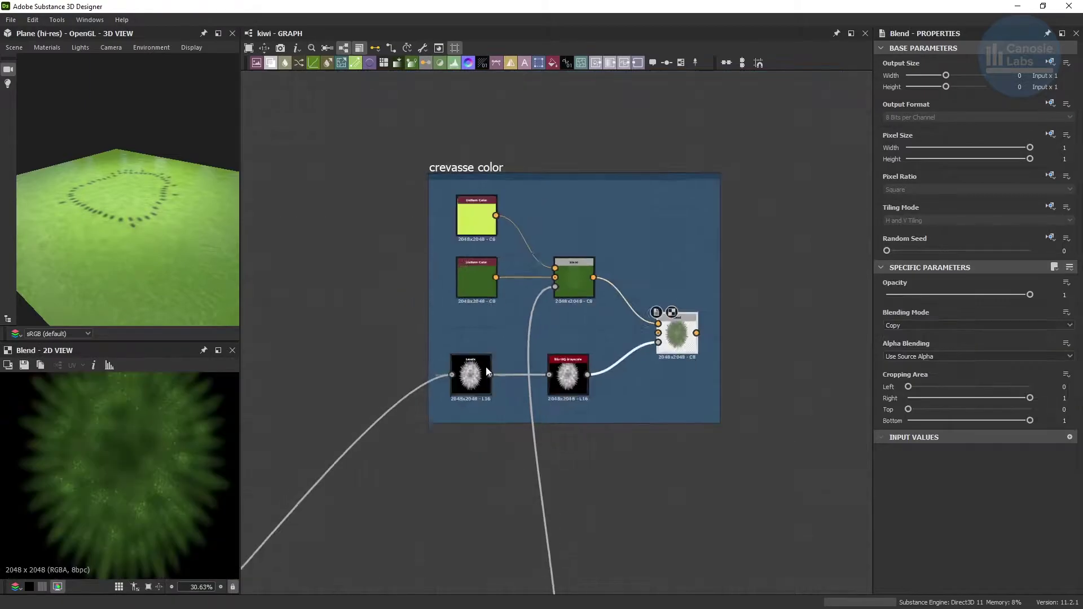
Move the crevasse color frame onto the base color link after buried seeds and route the color through its final Blend to the output.
scroll(567, 388, down, 5)
drag(547, 370, 394, 80)
scroll(336, 138, up, 5)
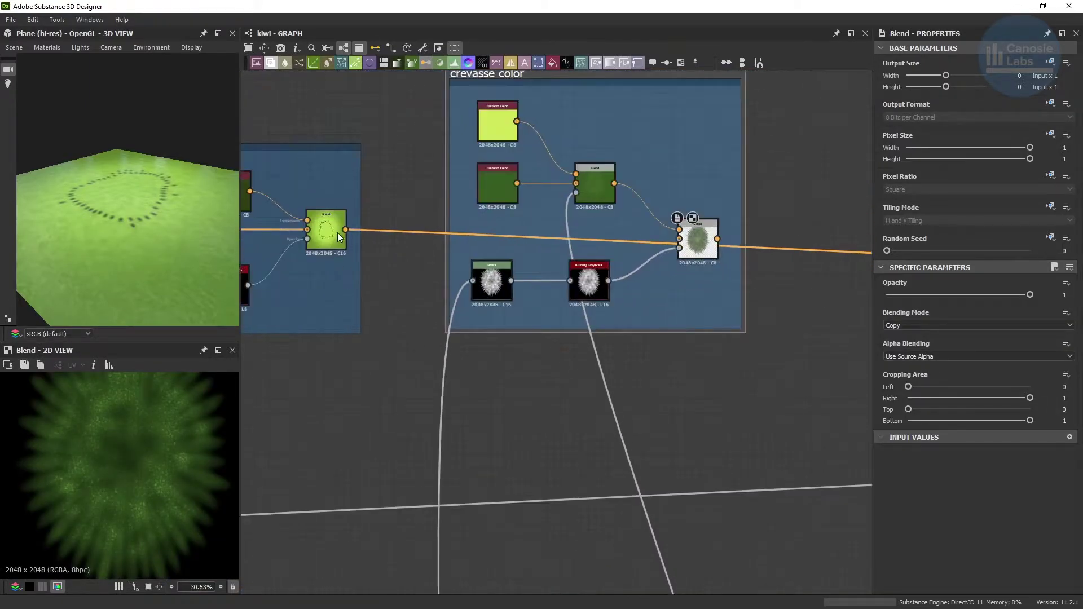
drag(683, 239, 685, 239)
scroll(699, 250, down, 3)
middle_drag(700, 251, 486, 292)
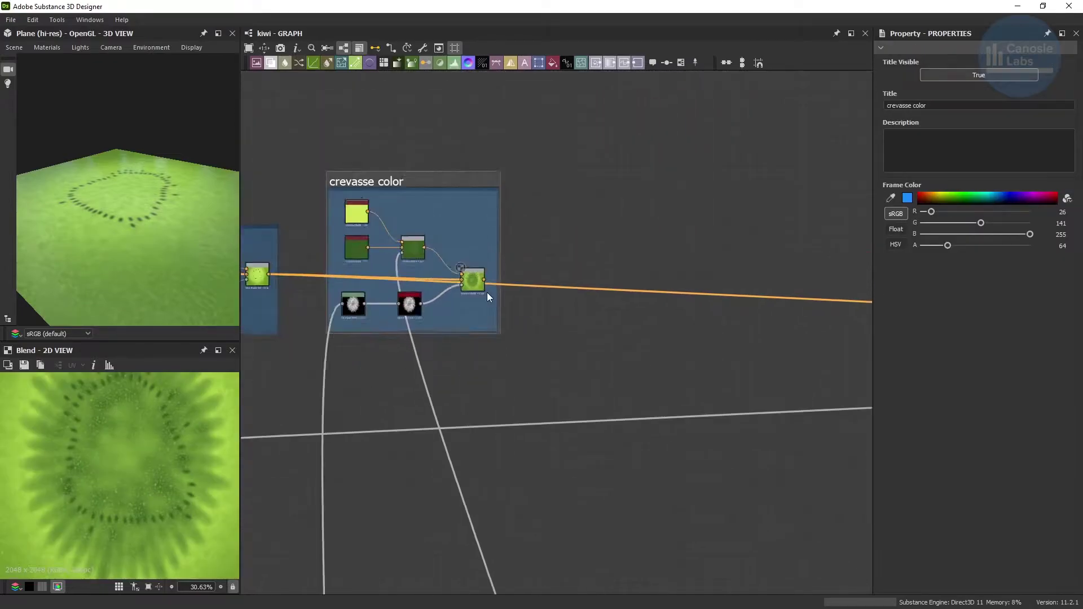
scroll(587, 293, down, 1)
middle_drag(587, 293, 518, 280)
scroll(376, 301, down, 3)
key(f)
Check the outer core Blend and Uniform Color nodes, and connect the grayscale mask from the base color group to the outer core Levels node.
double_click(637, 352)
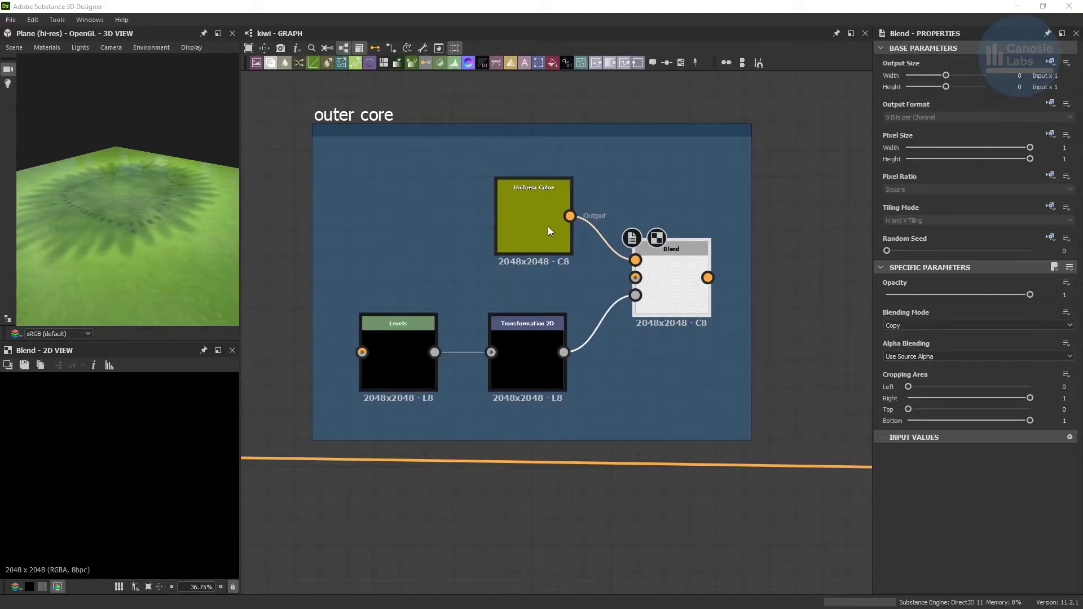
double_click(550, 231)
scroll(403, 326, down, 3)
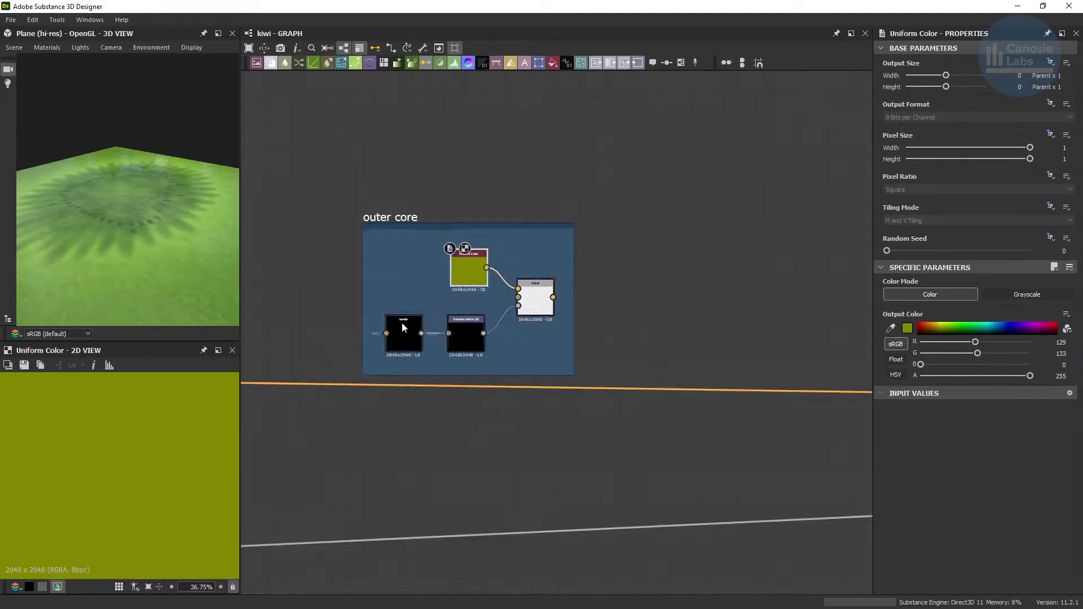
scroll(401, 322, down, 2)
middle_drag(368, 338, 613, 348)
scroll(304, 350, down, 3)
middle_drag(259, 350, 478, 344)
scroll(270, 351, down, 2)
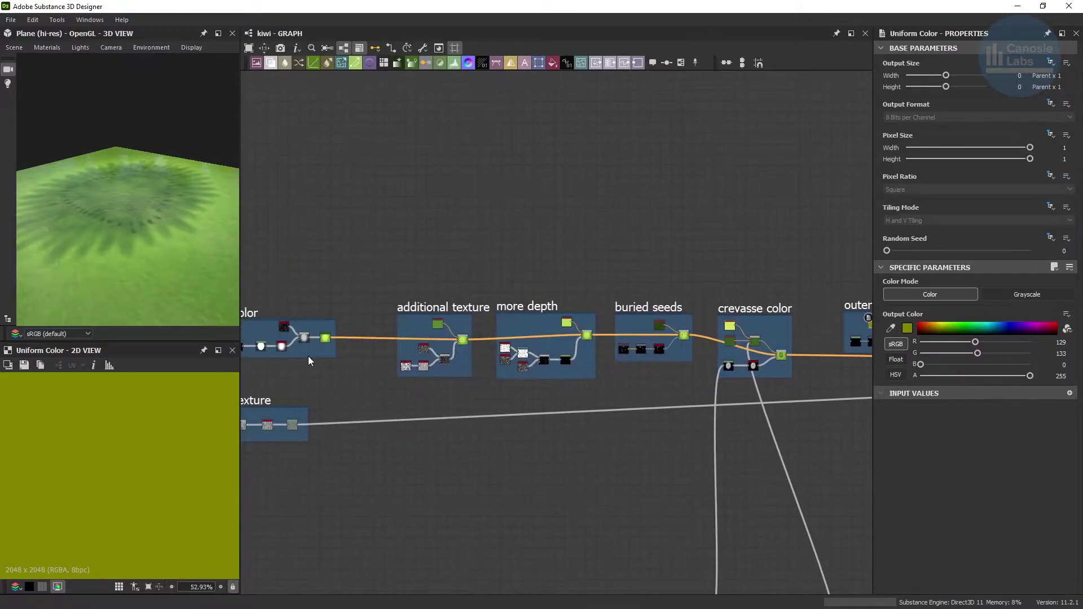
scroll(285, 346, up, 3)
middle_drag(264, 345, 359, 346)
scroll(351, 348, up, 4)
click(411, 339)
scroll(562, 362, down, 4)
middle_drag(672, 351, 265, 349)
middle_drag(767, 350, 264, 347)
scroll(675, 342, up, 5)
click(477, 335)
scroll(610, 322, up, 3)
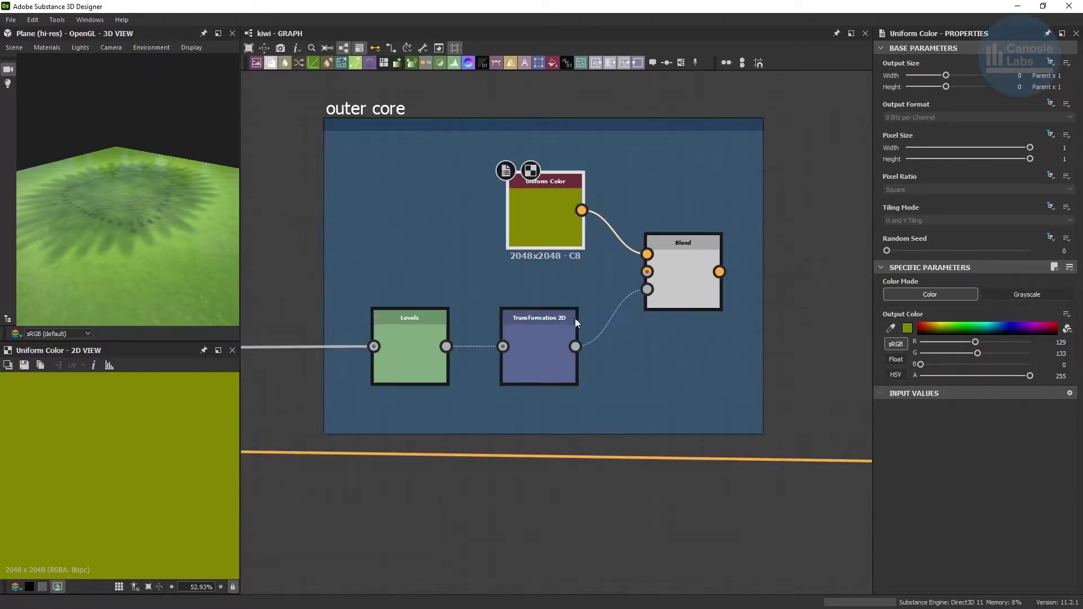
Preview the outer core mask through Levels and Transformation 2D, and its colored result in the Blend.
double_click(424, 328)
double_click(535, 339)
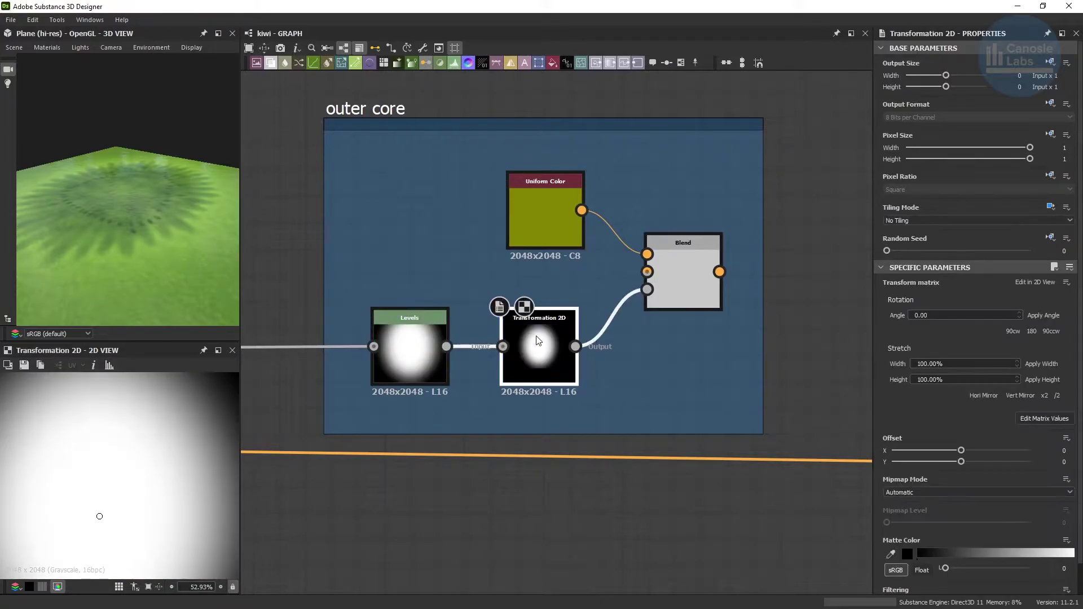
double_click(689, 286)
Feed the final crevasse color Blend into the background of the outer core Blend and move the outer core frame down onto the link.
scroll(689, 287, down, 3)
middle_drag(421, 351, 524, 374)
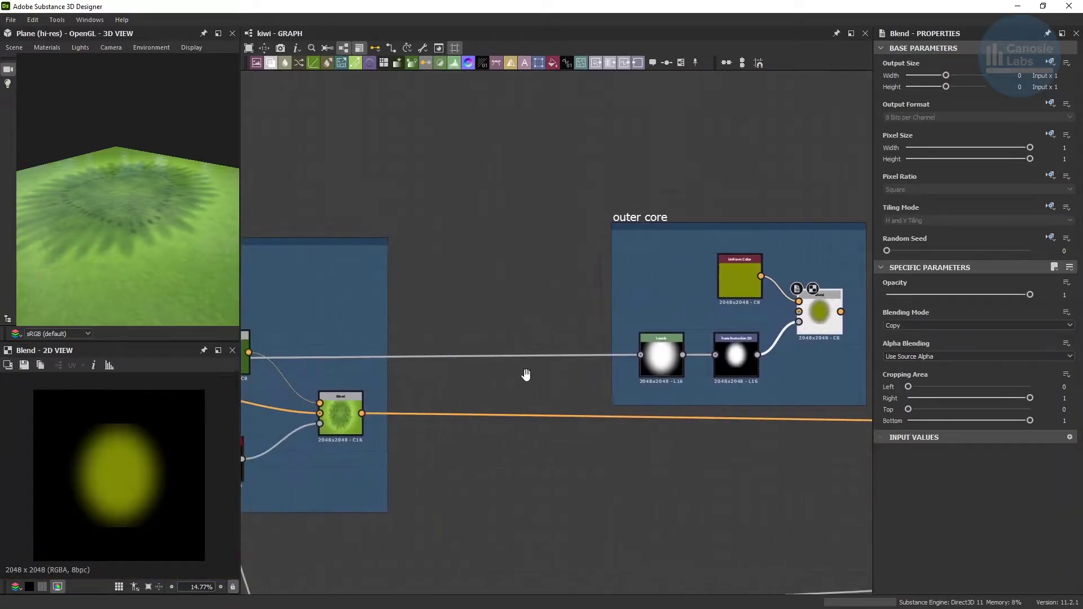
click(362, 414)
middle_drag(651, 359, 482, 357)
click(628, 310)
drag(489, 225, 382, 333)
Connect the outer core Blend to the material's base color output.
click(563, 418)
scroll(661, 421, down, 3)
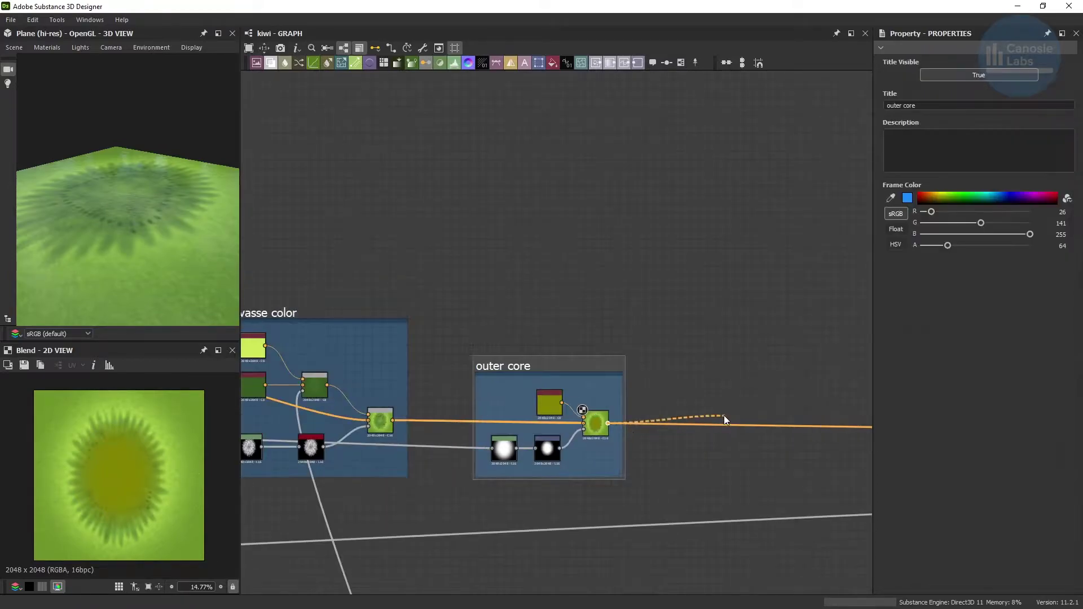
middle_drag(846, 414, 282, 383)
middle_drag(789, 395, 550, 394)
key(f)
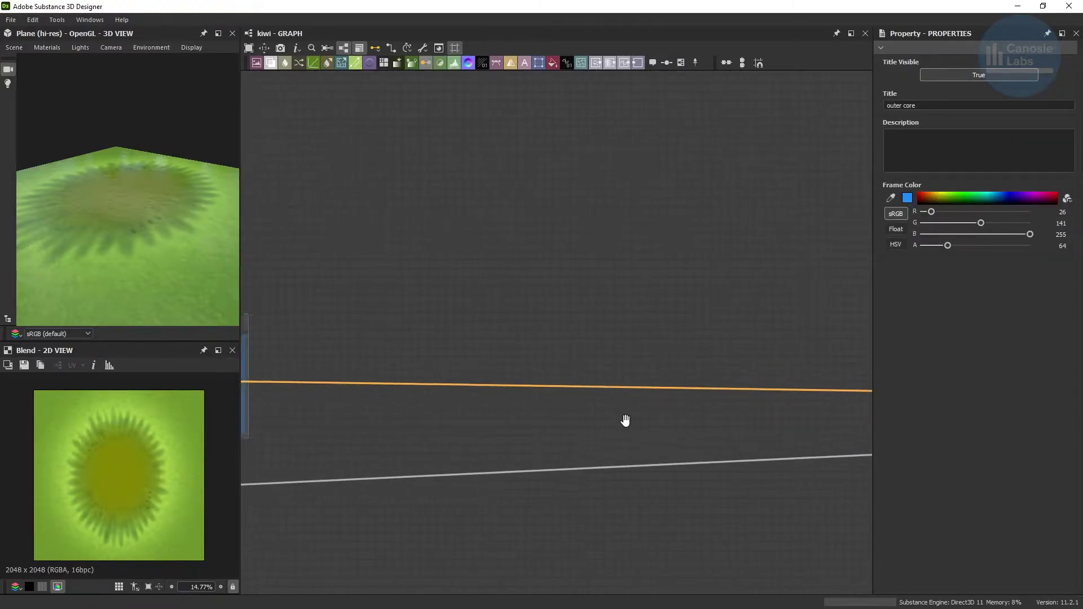
Examine the veins in the finished kiwi render, and preview the seed vain group's Gradient Linear 3 and first Transformation 2D nodes.
scroll(107, 451, up, 5)
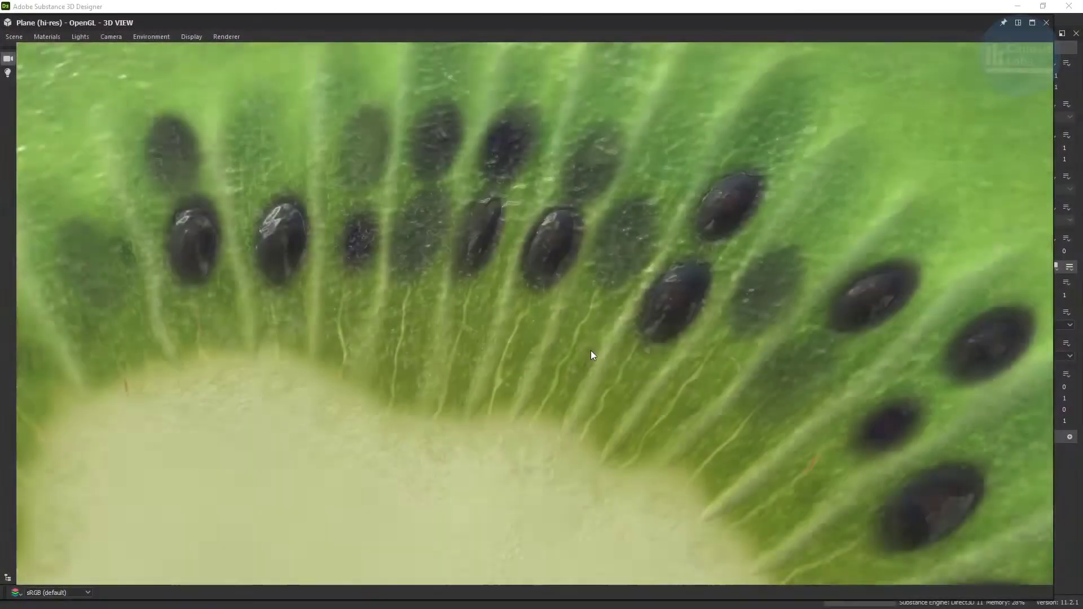
scroll(521, 391, up, 5)
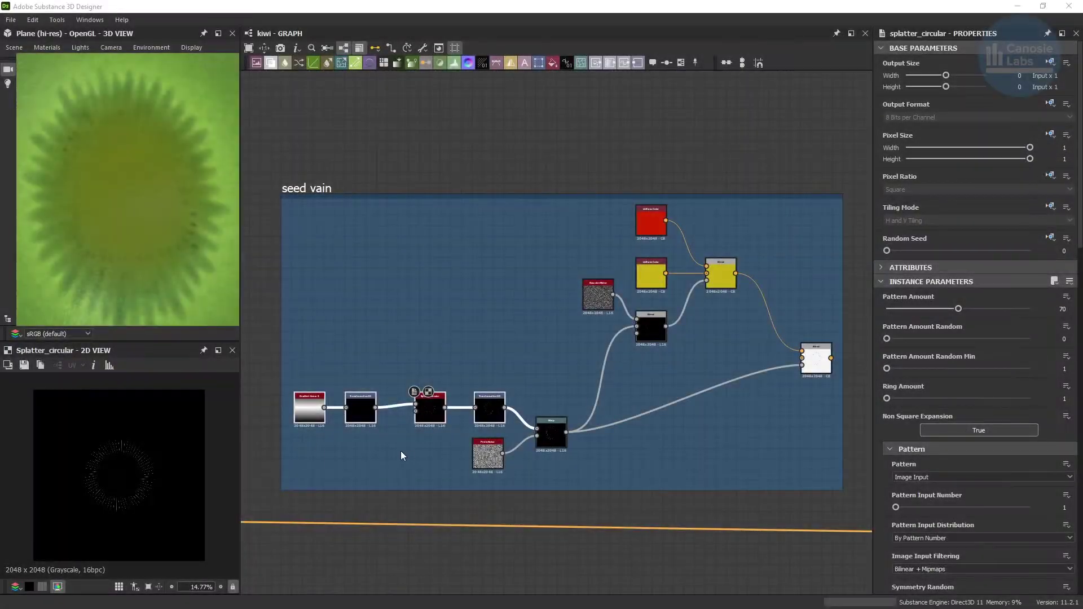
scroll(329, 451, up, 8)
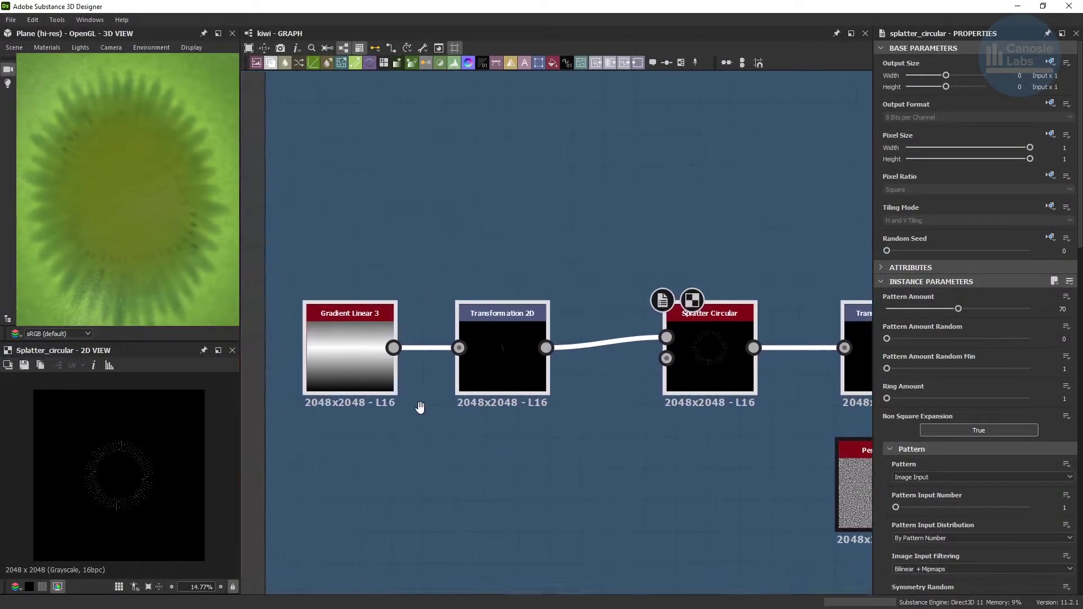
click(407, 367)
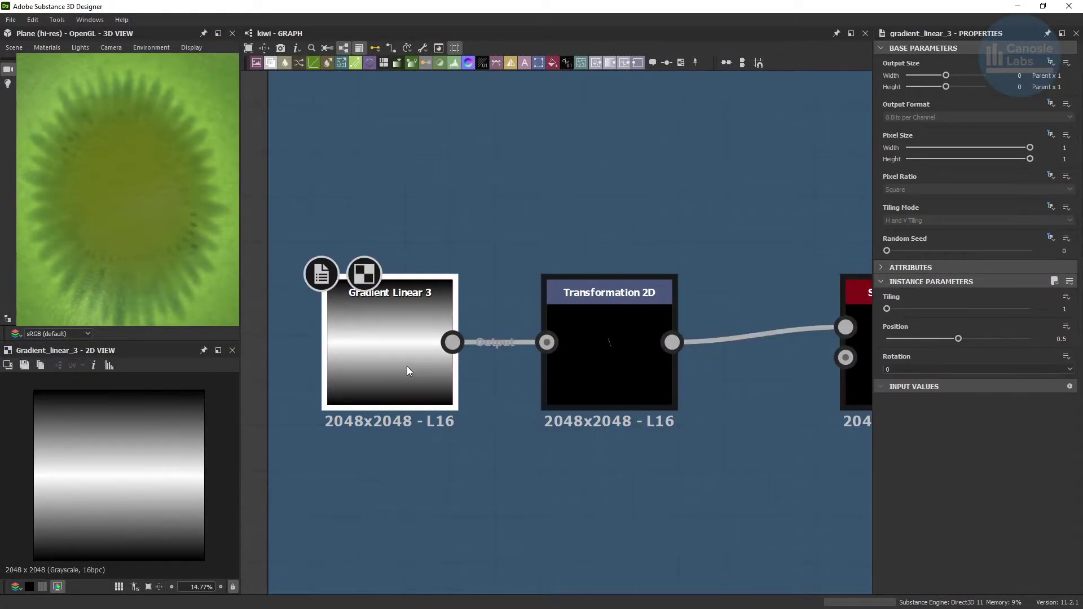
click(578, 368)
scroll(623, 368, down, 2)
middle_drag(742, 379, 426, 374)
Preview the seed vain Splatter Circular node and review its pattern, position, size and rotation parameters.
click(504, 366)
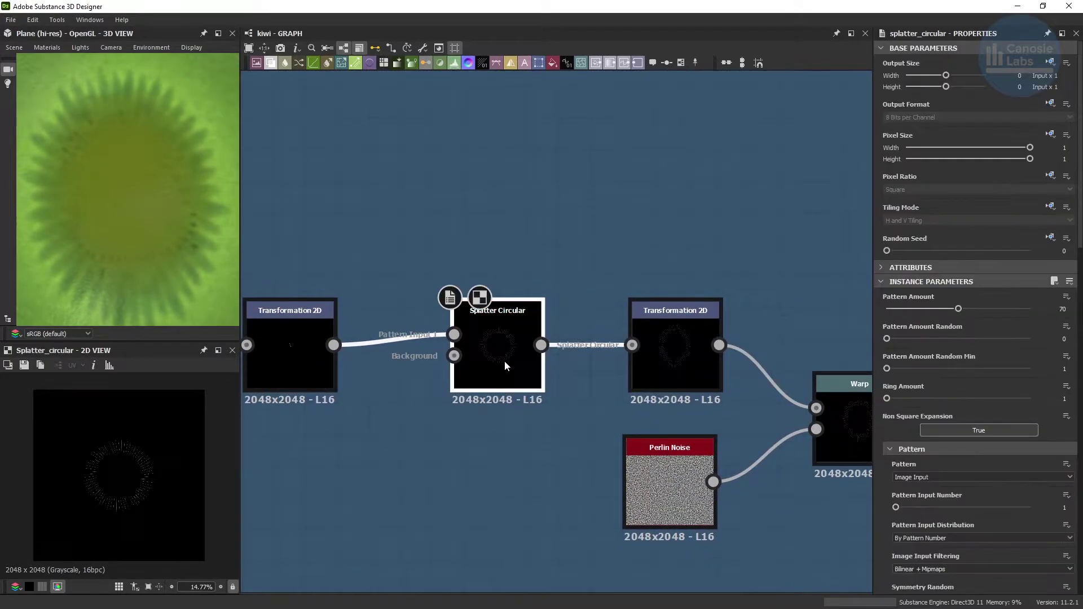
scroll(975, 315, down, 2)
scroll(1061, 237, down, 5)
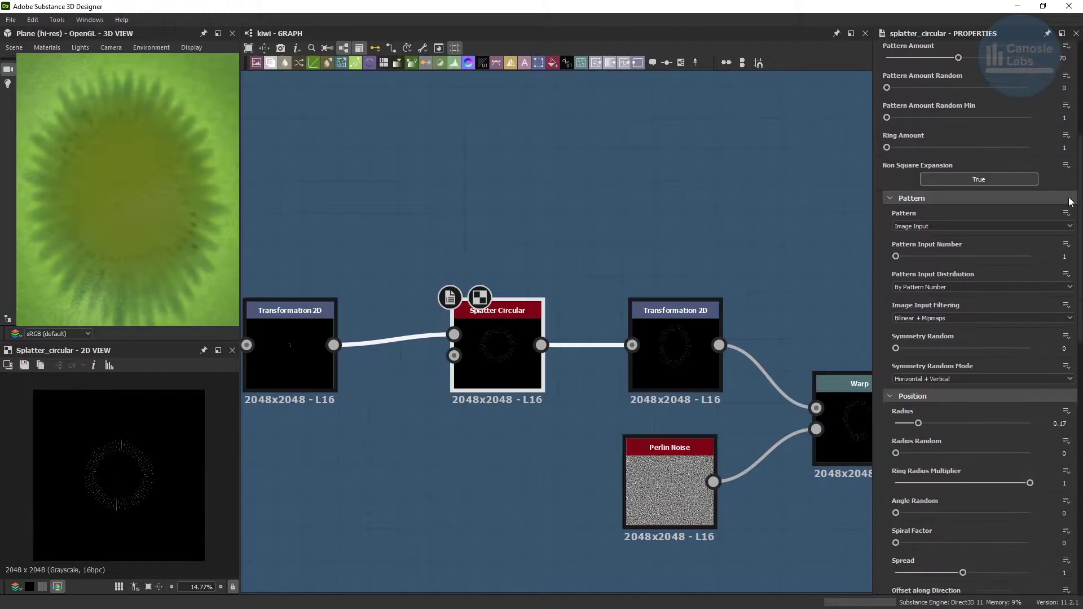
scroll(1062, 237, down, 5)
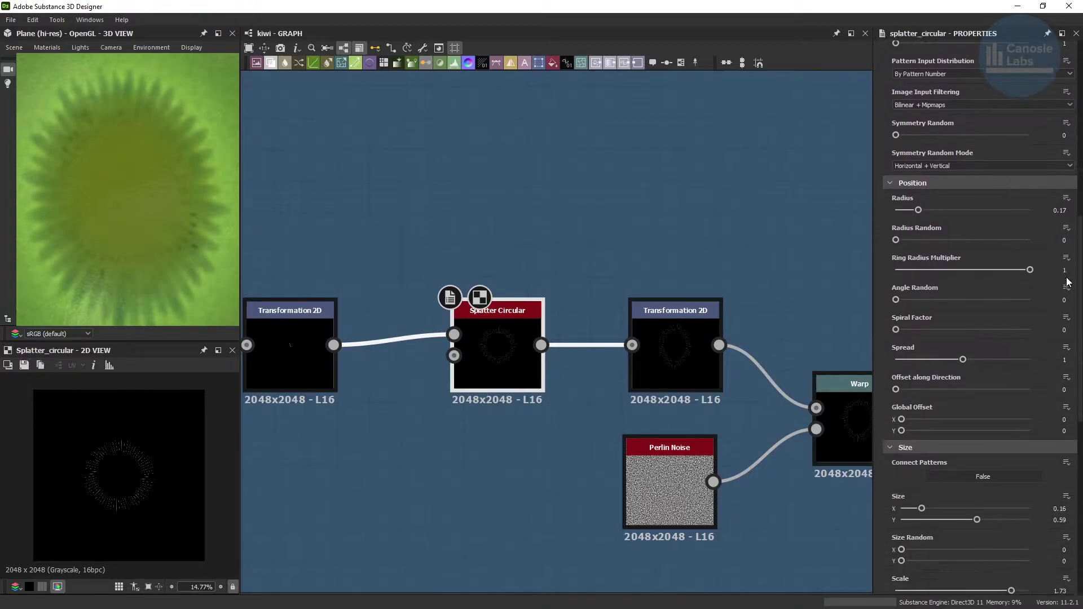
scroll(1067, 332, down, 6)
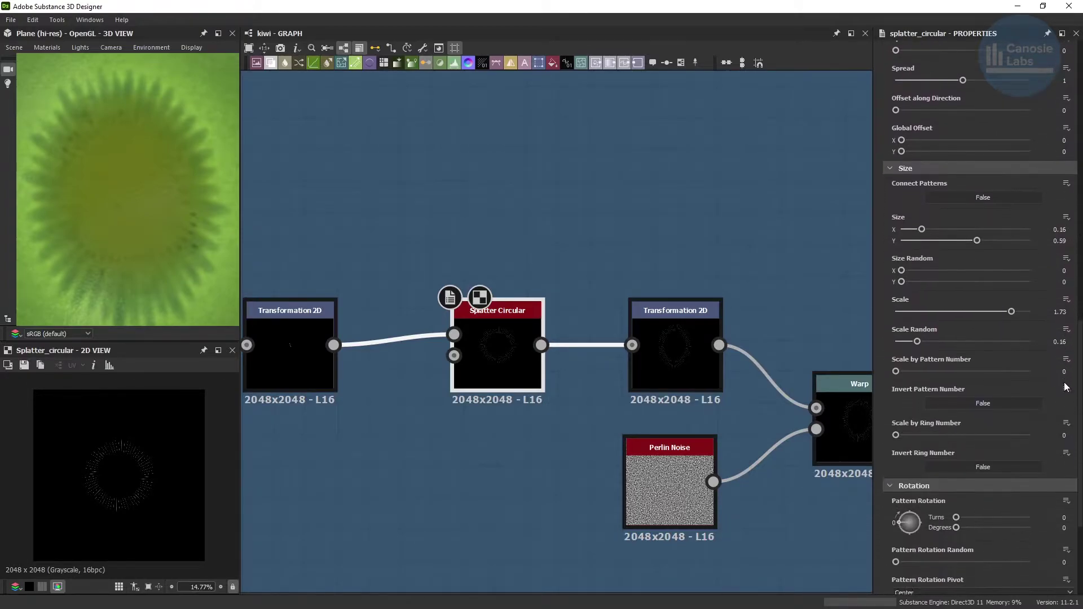
scroll(1063, 441, down, 1)
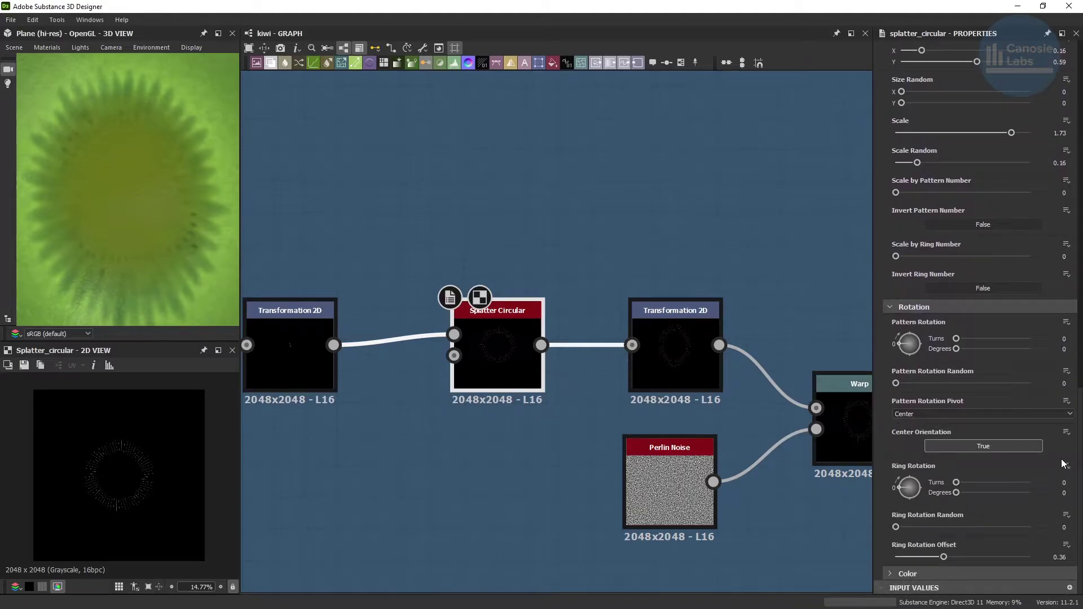
Check the Transformation 2D following the Splatter Circular, the Perlin Noise and the Warp that combines them.
click(686, 354)
middle_drag(767, 367, 534, 343)
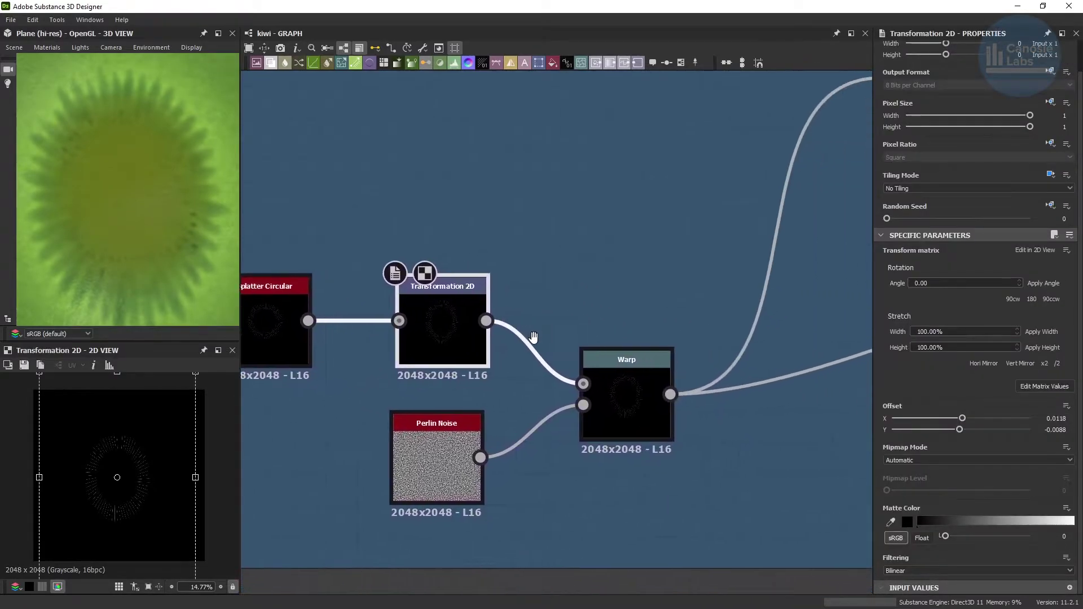
click(450, 430)
double_click(631, 407)
scroll(659, 369, down, 2)
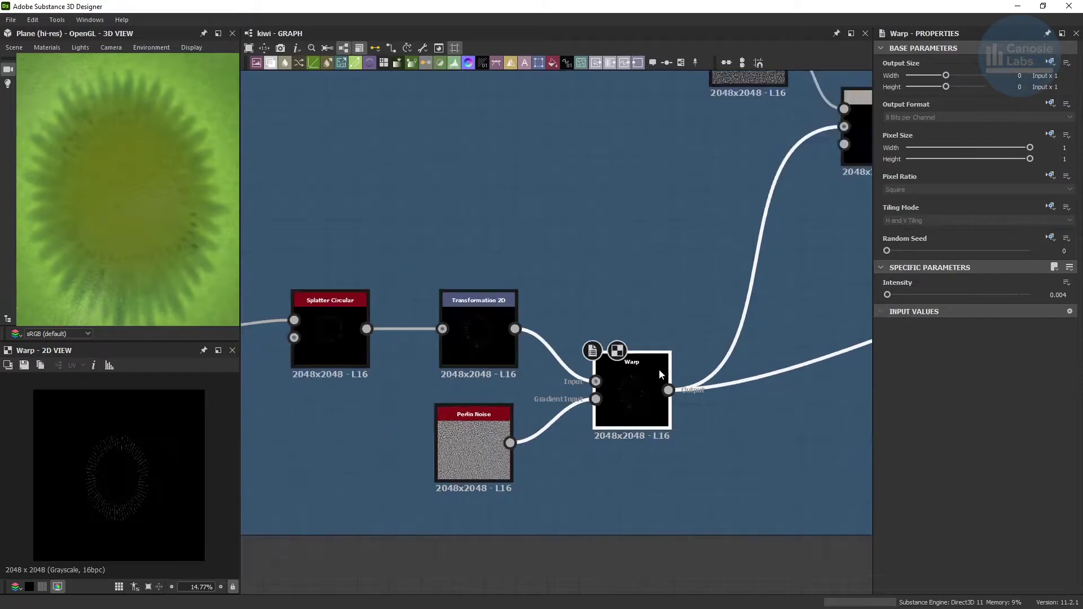
Check the seed vain Gaussian Noise, its grayscale Blend, the red and yellow Uniform Colors, and the Blend that mixes them.
middle_drag(759, 292, 379, 489)
click(344, 312)
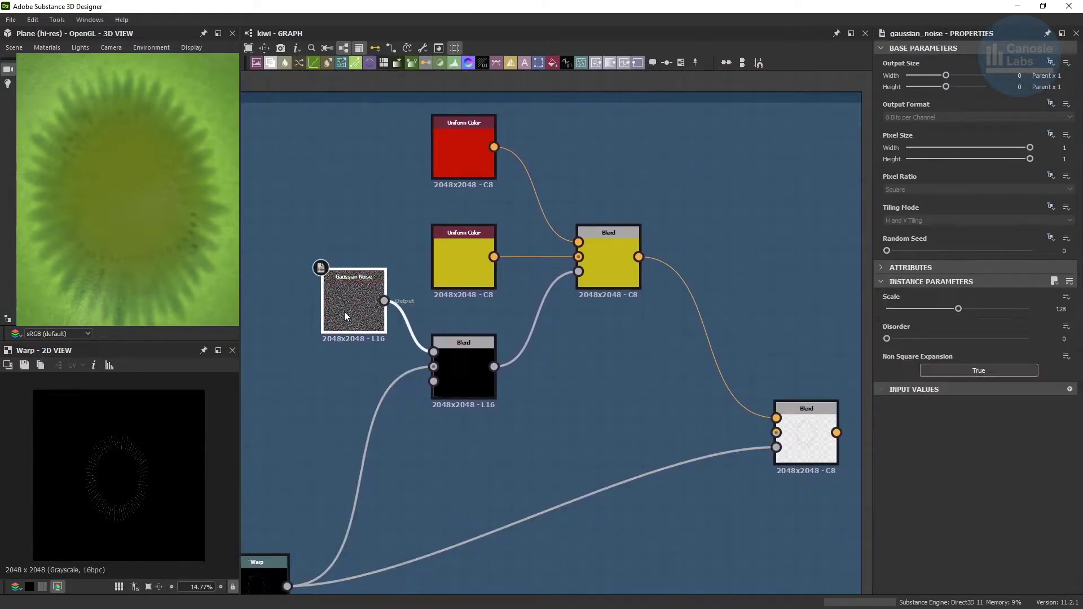
click(464, 374)
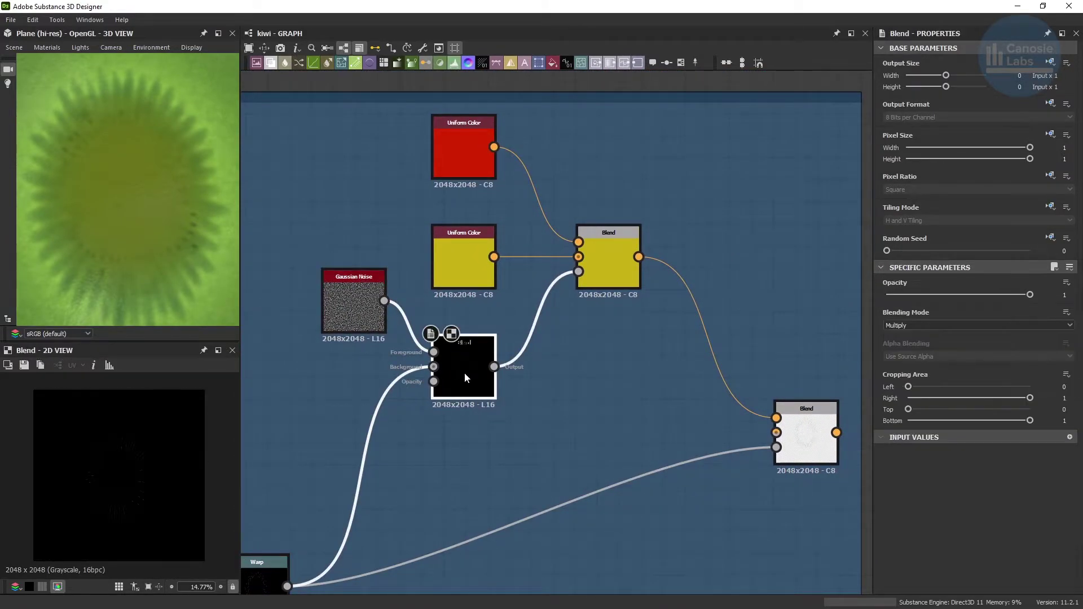
click(464, 167)
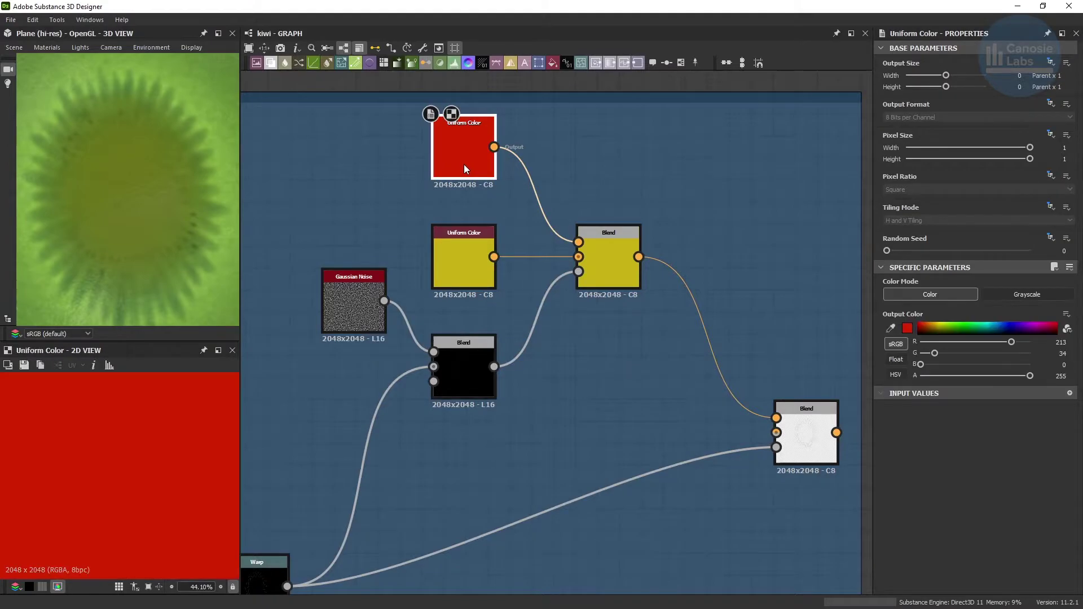
click(458, 252)
click(611, 274)
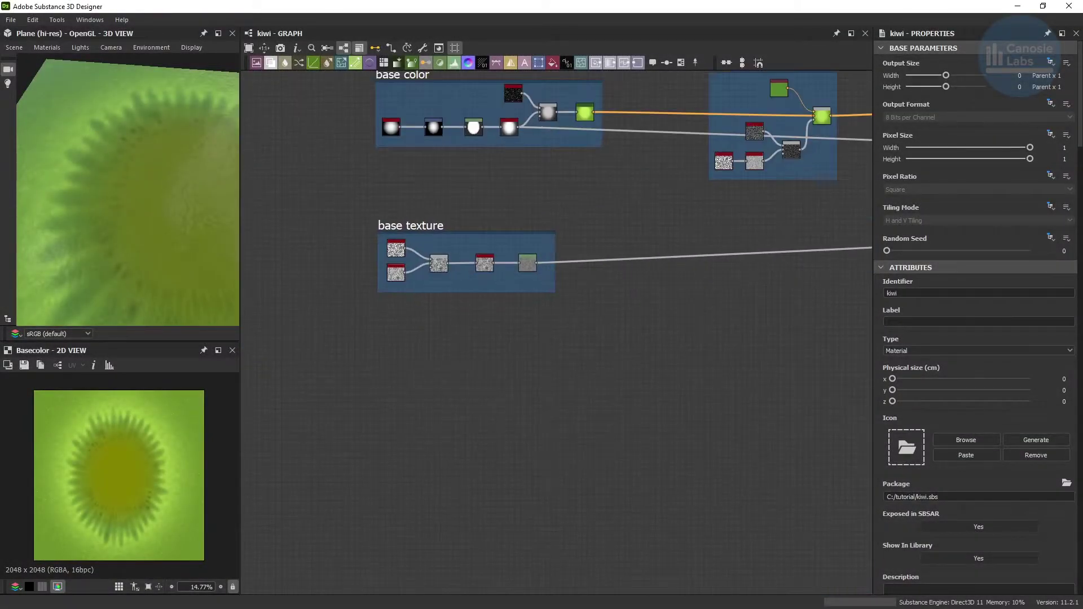
Place the kiwi_core node in empty space below the base texture group and preview its core mask.
drag(393, 364, 428, 362)
scroll(430, 364, up, 9)
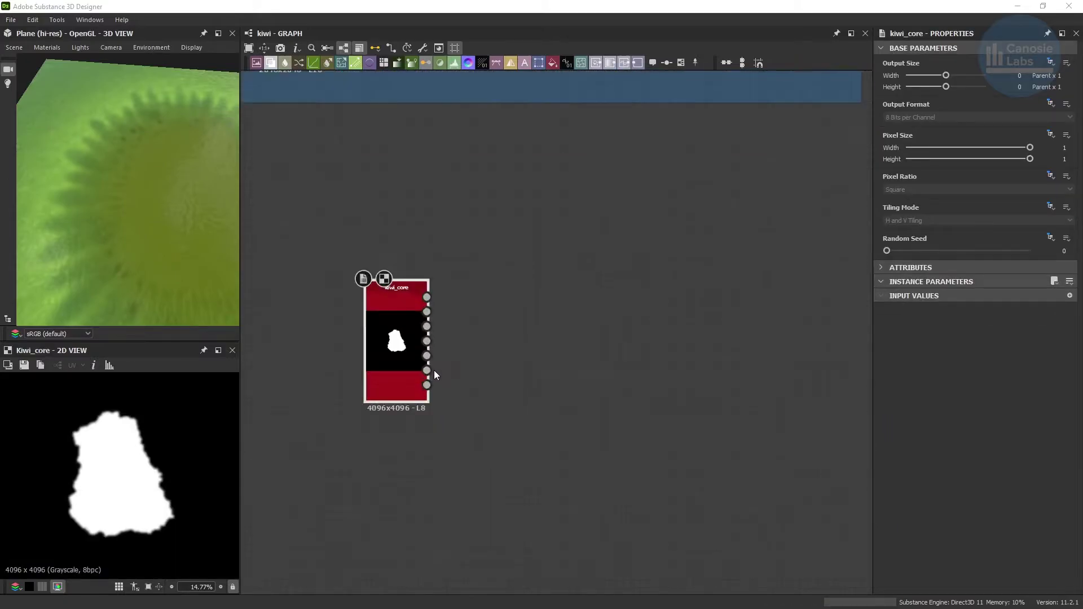
middle_drag(408, 367, 473, 373)
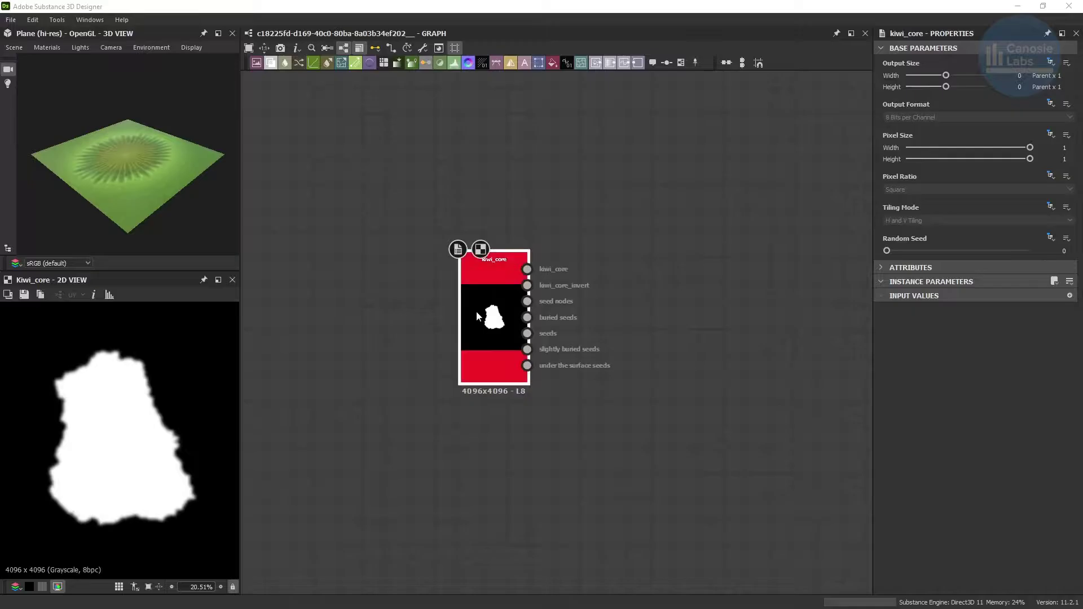
Connect the kiwi_core_invert output to Edge Detect and feed that into the Transformation 2D, previewing both nodes.
scroll(477, 311, up, 5)
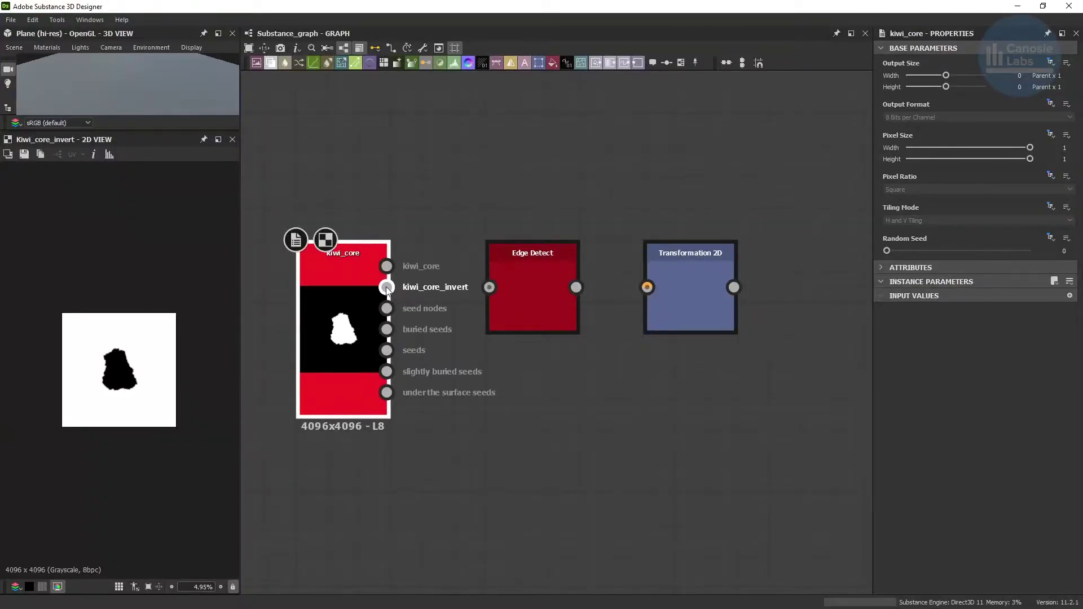
drag(481, 288, 489, 288)
double_click(516, 295)
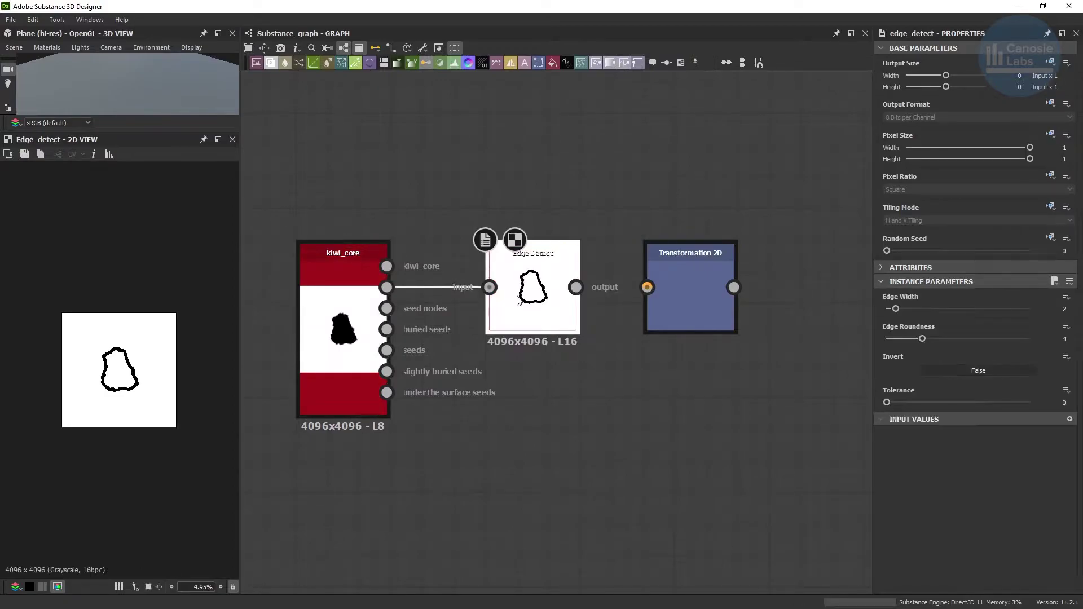
drag(644, 289, 647, 288)
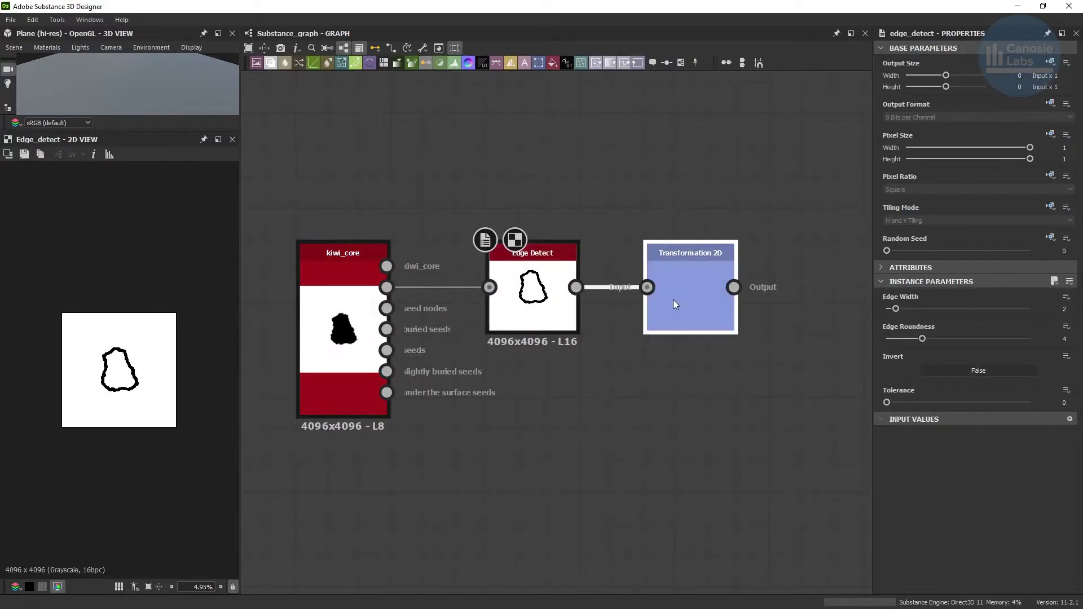
double_click(672, 299)
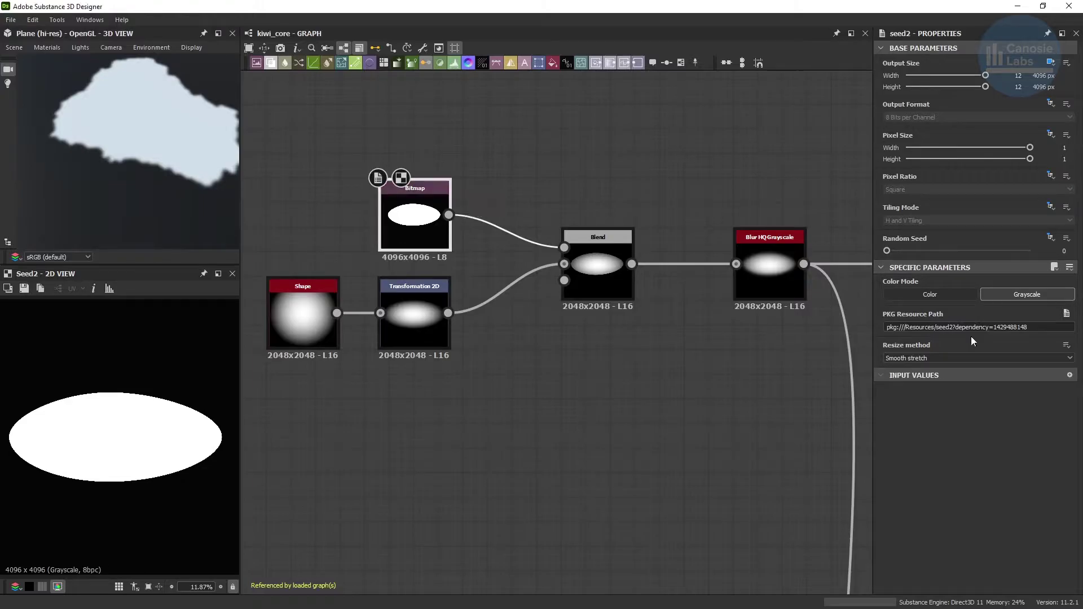
Inspect the seed shape nodes inside the kiwi_core graph: Shape, Transformation 2D, Blend and Blur HQ Grayscale.
click(313, 345)
click(411, 321)
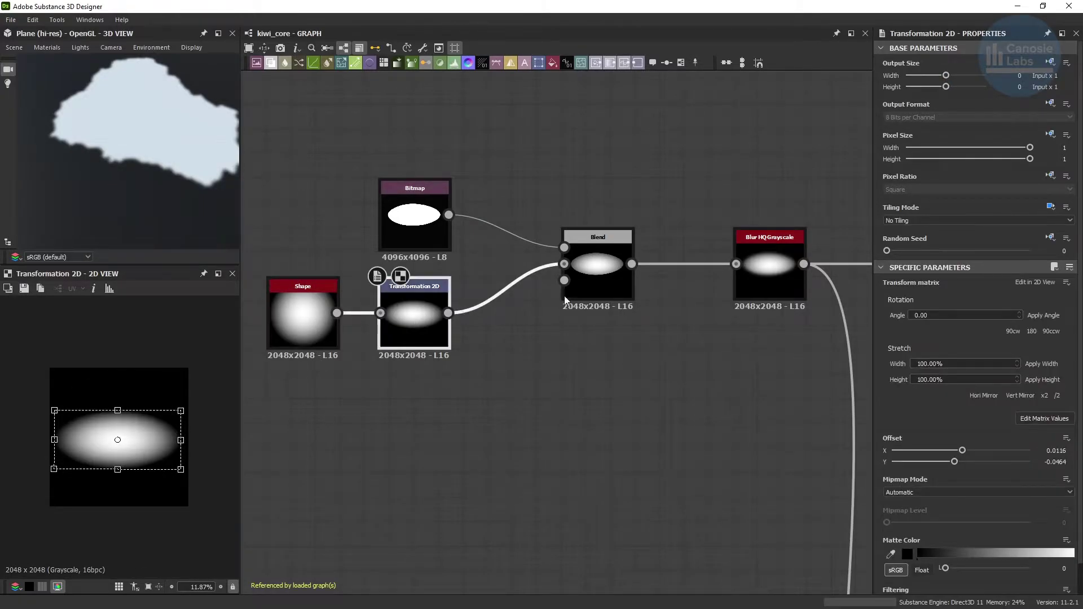
click(600, 283)
click(777, 280)
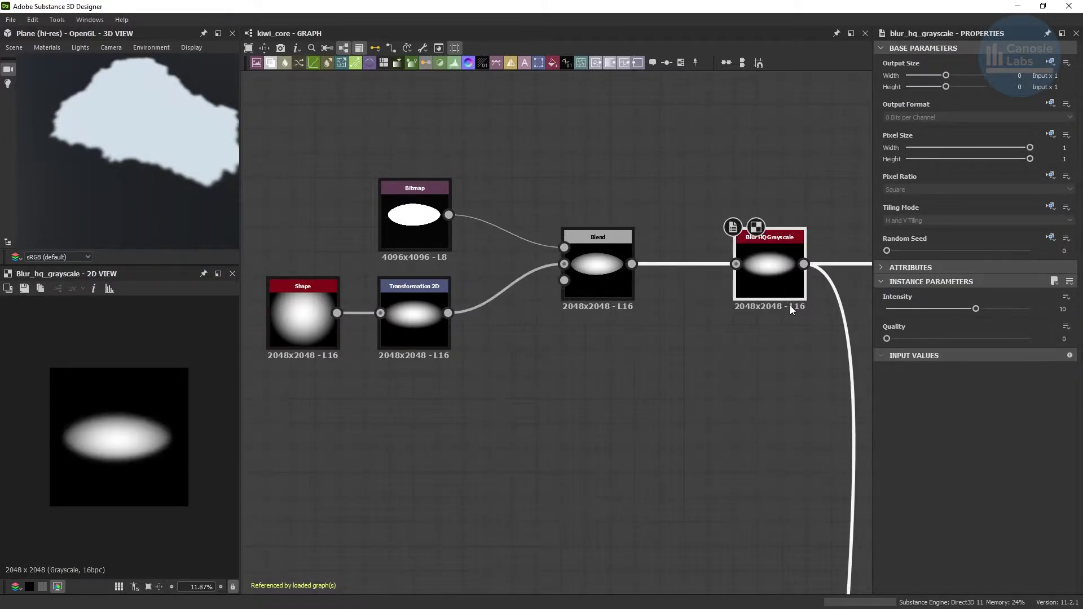
Follow the blurred seed to the Transformation 2D that scales it down and preview the first Blends of the seed placement chain.
middle_drag(778, 324, 360, 356)
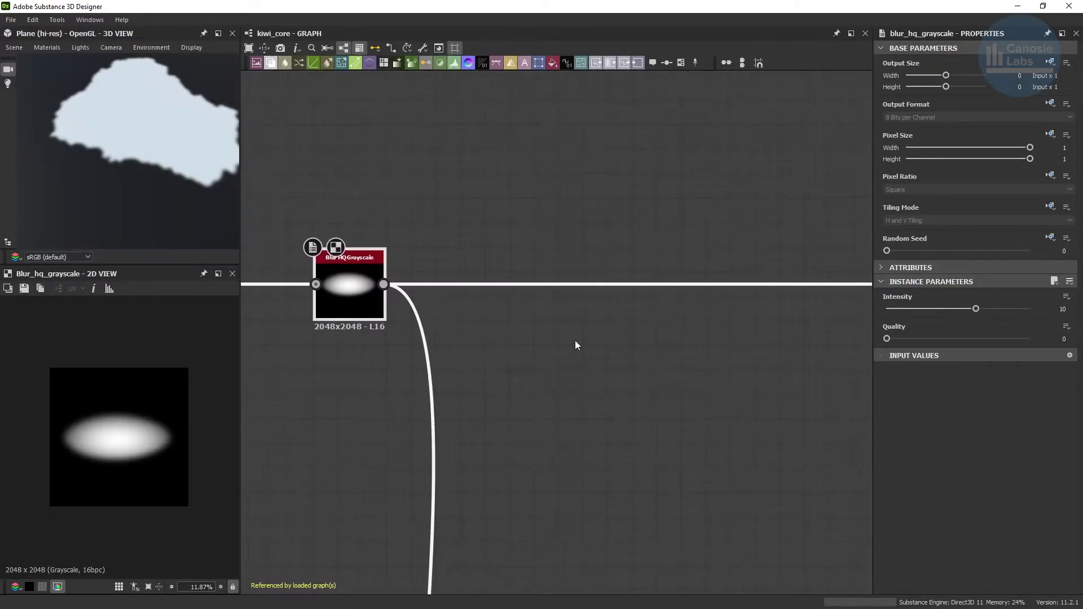
middle_drag(575, 344, 384, 336)
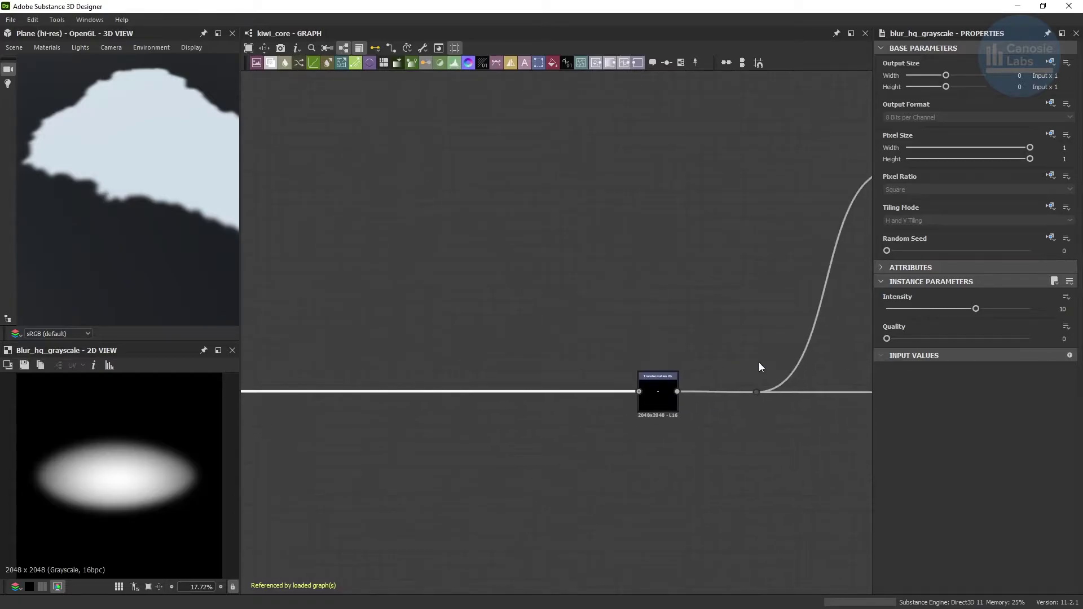
middle_drag(759, 363, 551, 359)
click(466, 395)
middle_drag(798, 293, 508, 320)
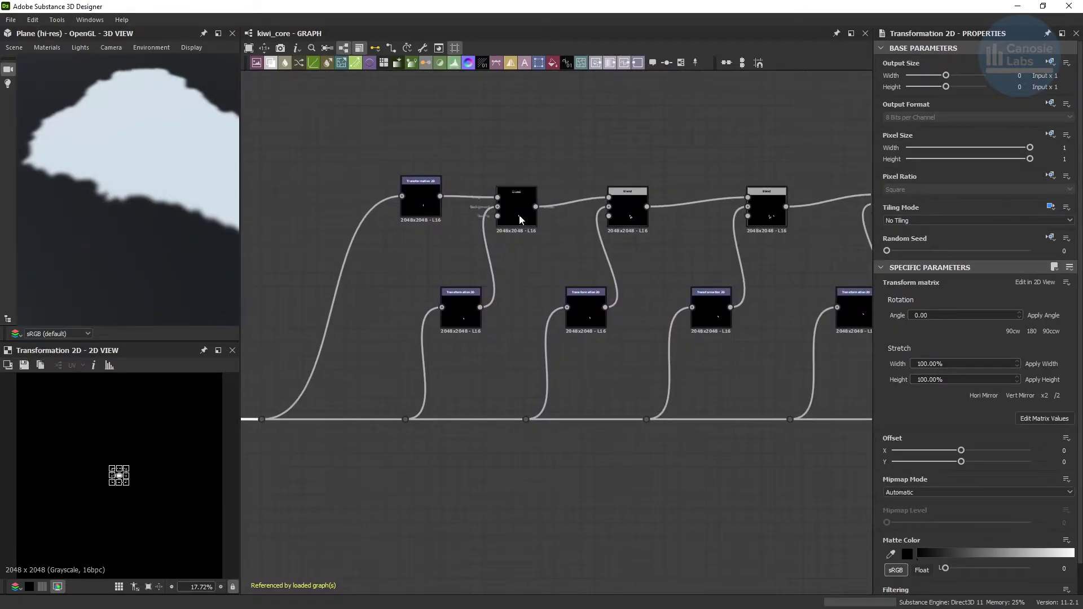
click(520, 219)
click(647, 217)
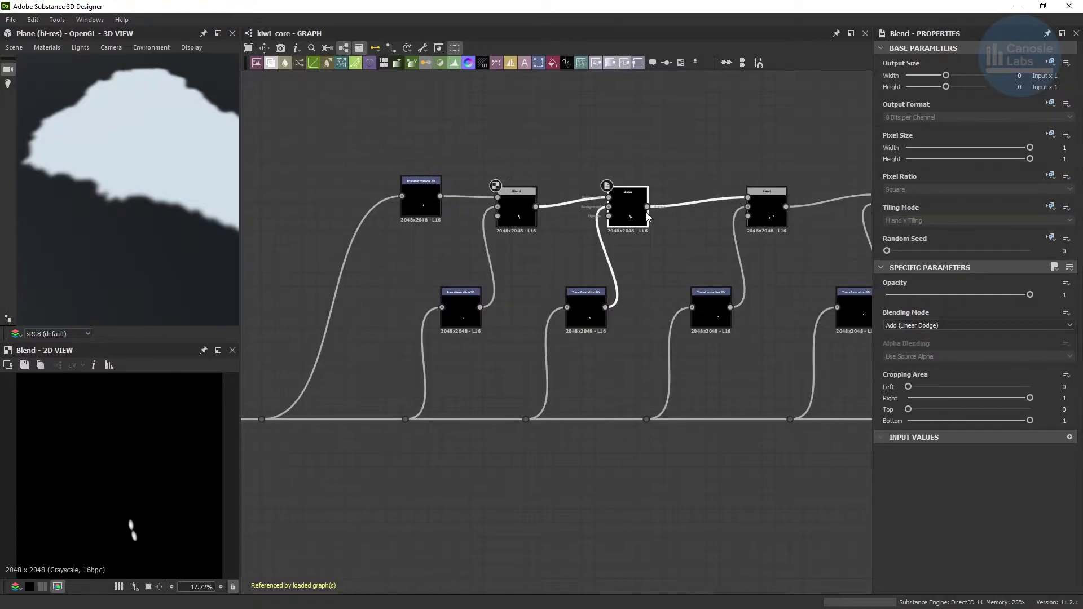
click(759, 217)
middle_drag(818, 242, 439, 242)
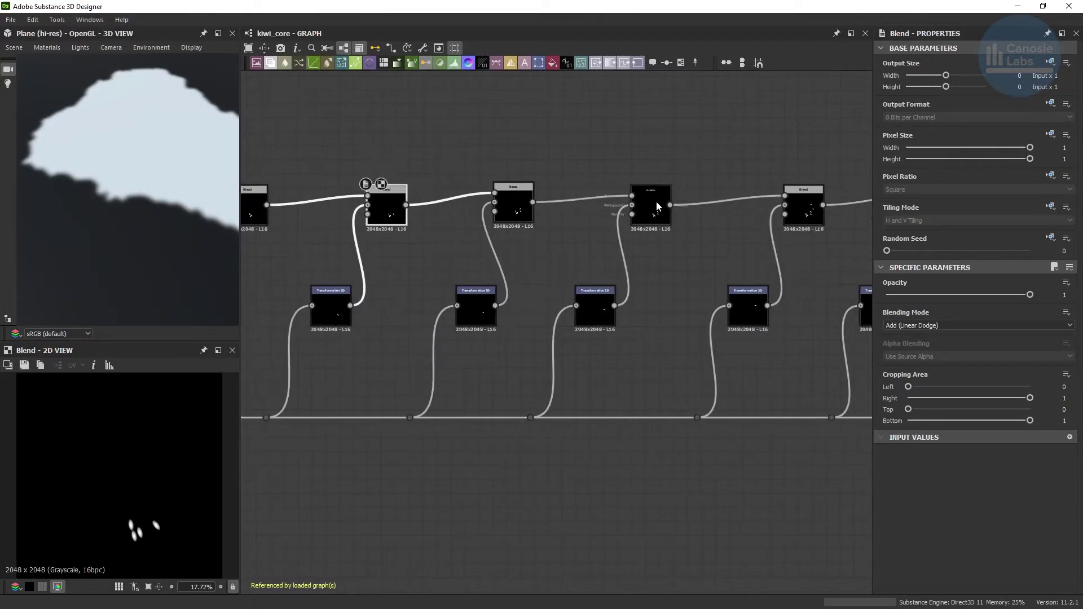
Preview the successive Blends along the middle of the seed placement chain to examine how individual seeds are added.
click(653, 207)
middle_drag(759, 252, 452, 245)
click(628, 202)
middle_drag(792, 241, 475, 239)
double_click(741, 209)
double_click(763, 208)
middle_drag(819, 229, 496, 228)
double_click(696, 210)
click(701, 211)
double_click(701, 212)
double_click(742, 198)
Preview the remaining Blends of the seed placement chain and the node fed by the last Blend.
middle_drag(823, 254, 500, 254)
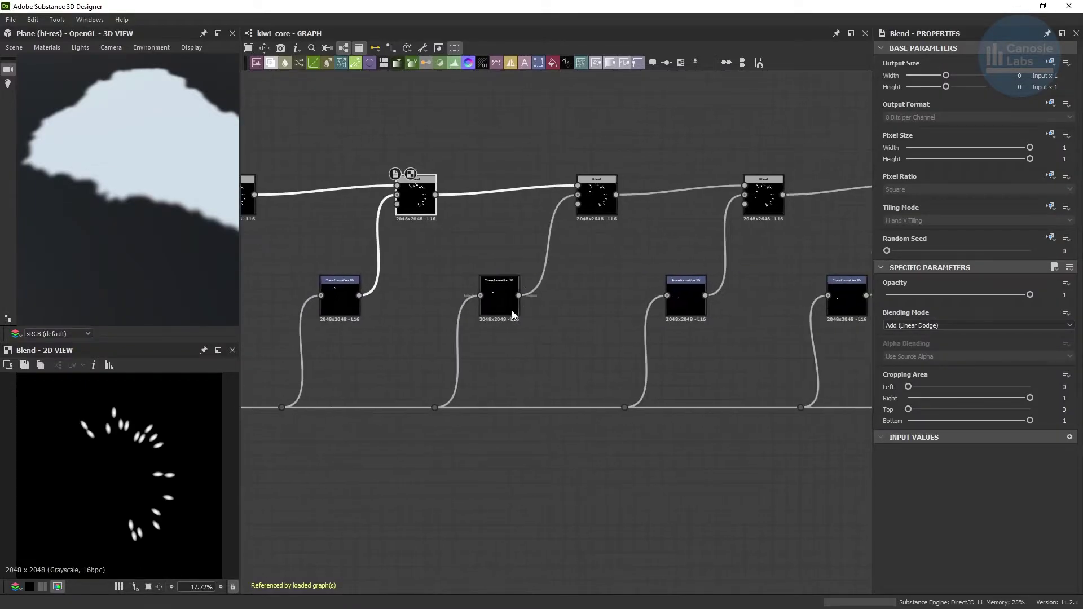
double_click(598, 203)
middle_drag(835, 242, 479, 243)
double_click(762, 230)
double_click(753, 216)
middle_drag(795, 243, 519, 242)
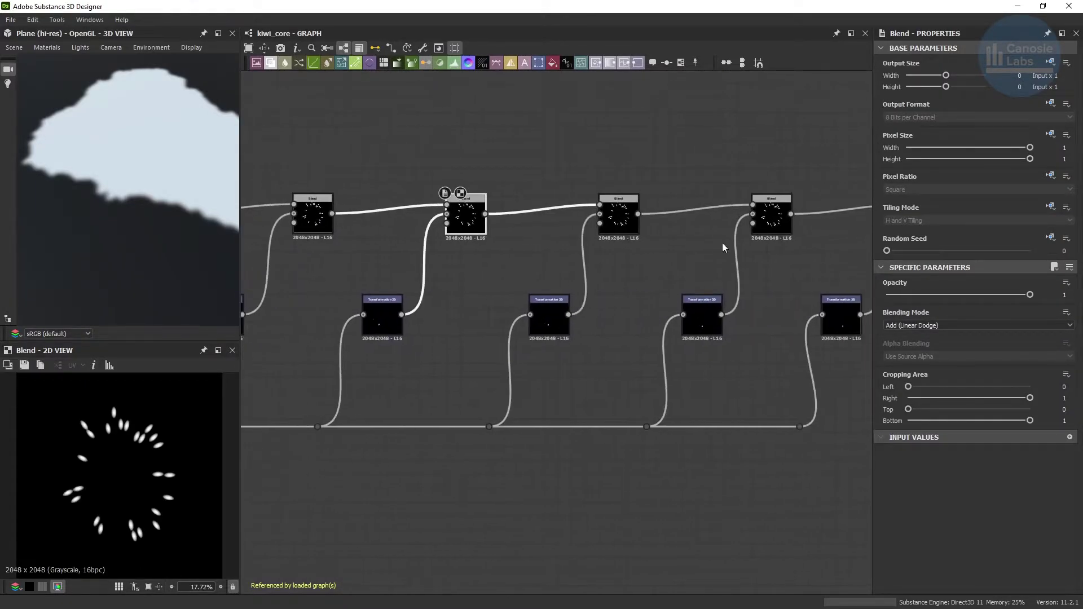
double_click(768, 220)
middle_drag(819, 265, 517, 267)
click(635, 231)
middle_drag(635, 236, 329, 244)
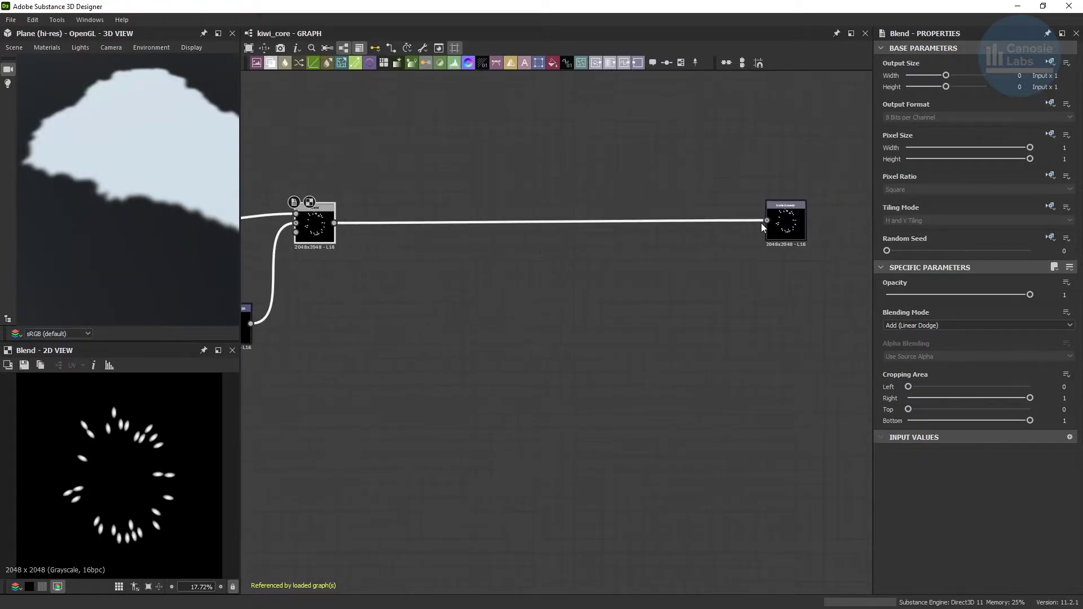
click(787, 226)
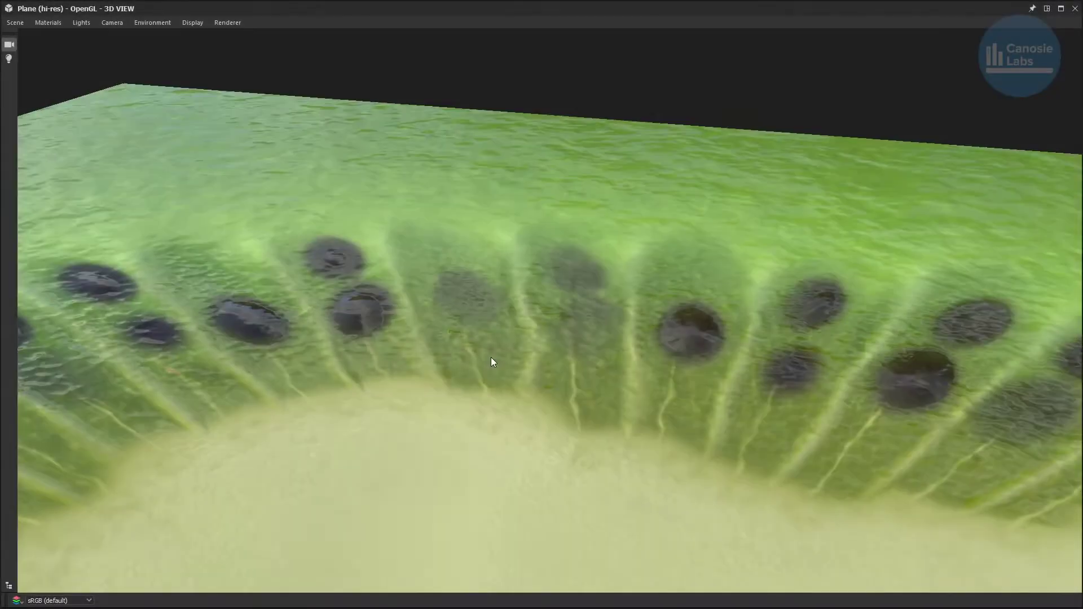
Examine the finished kiwi's seeds, veins and core up close from different angles in the 3D view.
mouse_move(491, 357)
mouse_down()
mouse_move(505, 360)
mouse_move(489, 342)
mouse_move(473, 357)
mouse_up()
scroll(502, 331, up, 1)
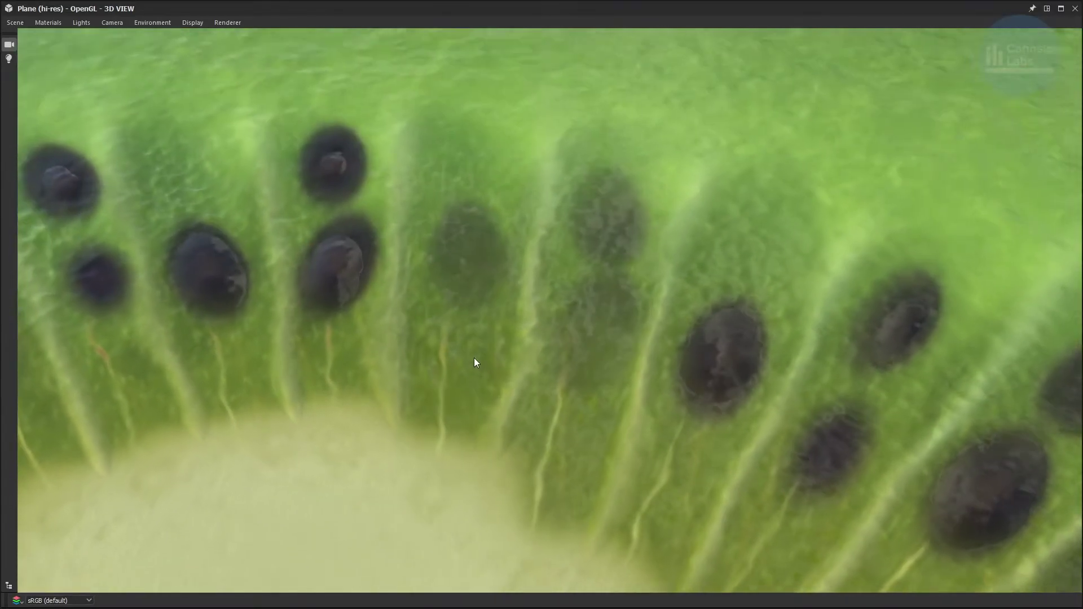
scroll(476, 372, down, 2)
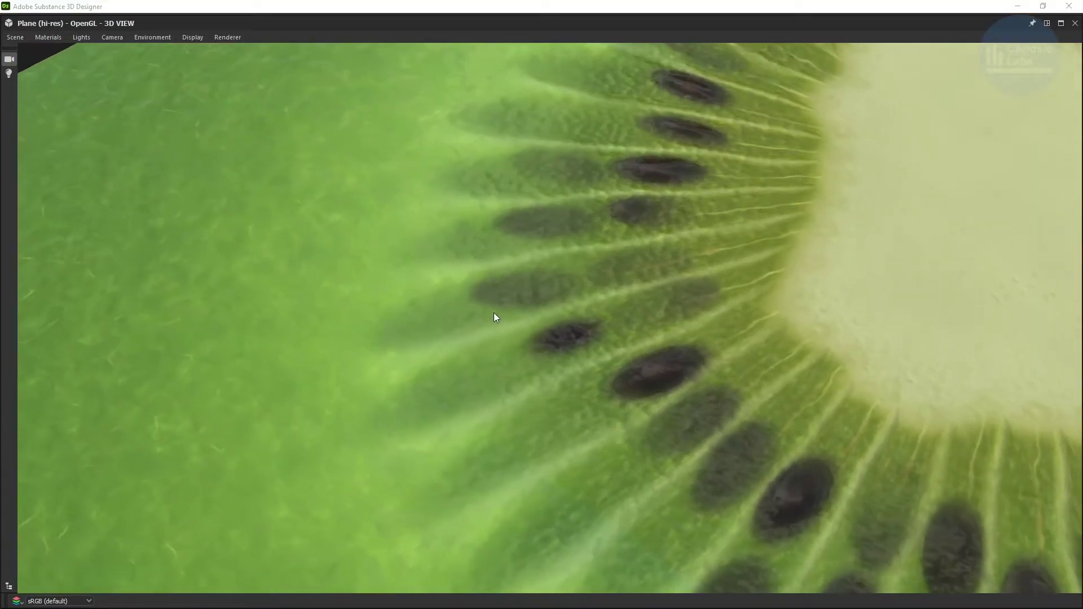
scroll(493, 313, up, 5)
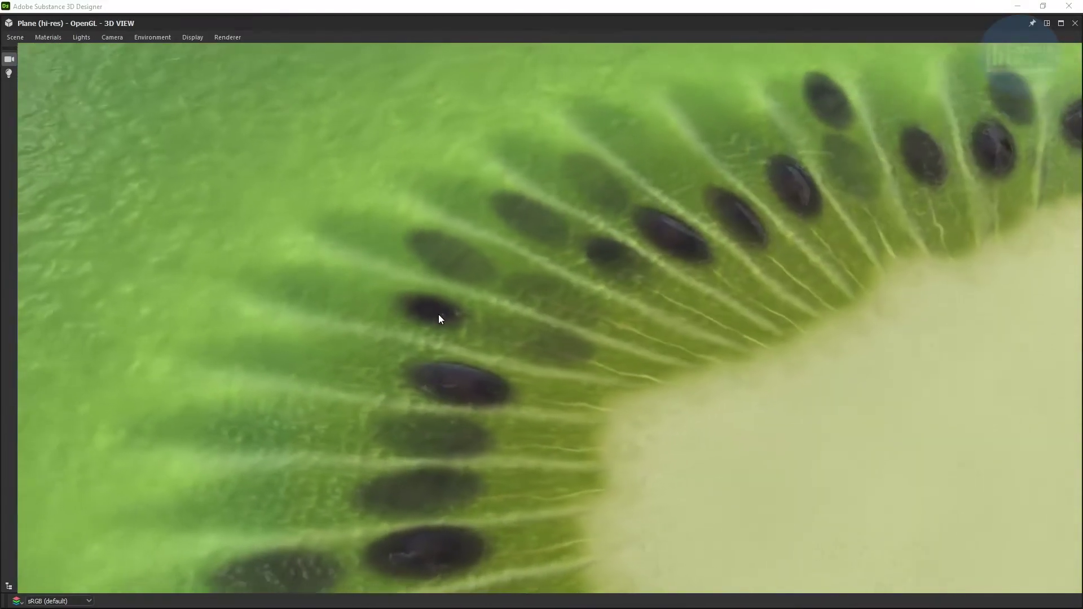
Follow the blurred seed in the kiwi_core graph to the Transformation 2D that scales it down and preview that node.
drag(438, 315, 346, 318)
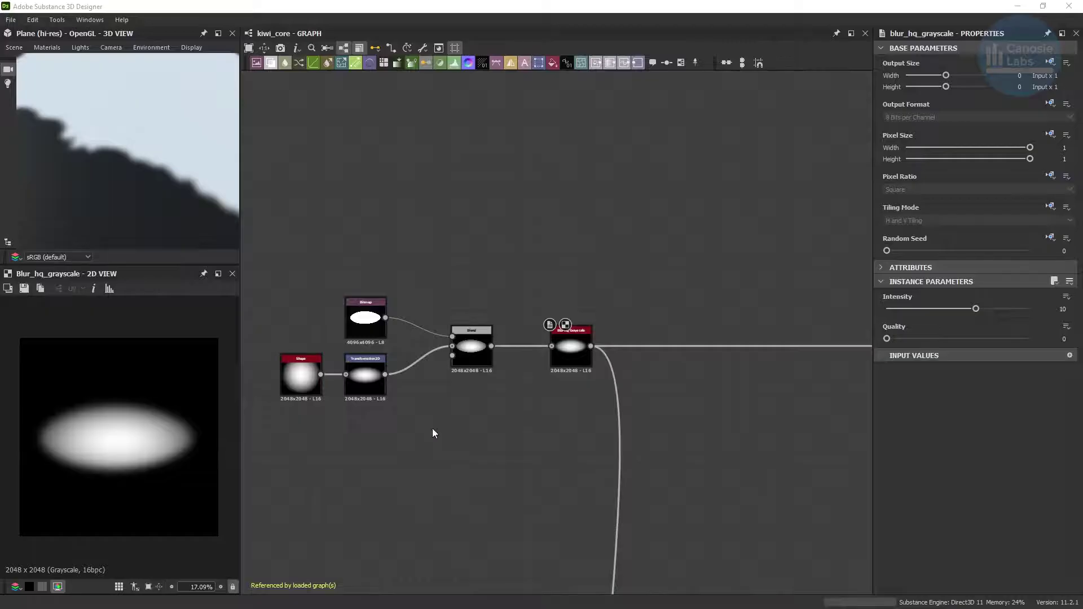
middle_drag(432, 432, 733, 256)
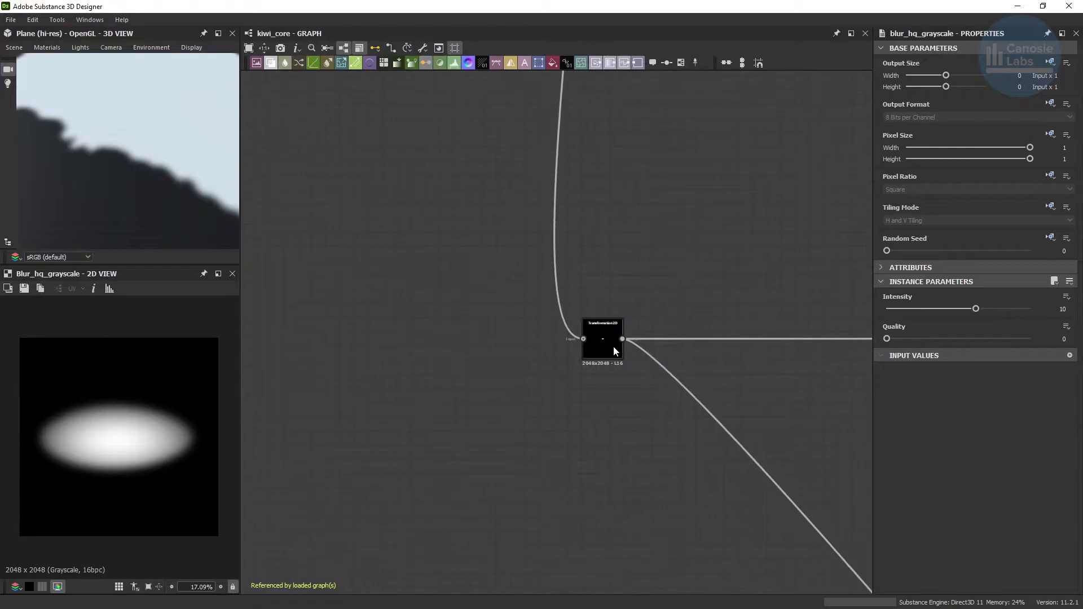
double_click(613, 347)
scroll(613, 346, down, 1)
middle_drag(614, 346, 444, 410)
Preview the Levels, Dirt 4, Slope Blur Grayscale and Blend nodes that roughen the scaled-down seed.
middle_drag(704, 386, 270, 396)
scroll(757, 326, up, 3)
middle_drag(691, 507, 617, 246)
scroll(616, 247, up, 2)
double_click(348, 174)
click(352, 283)
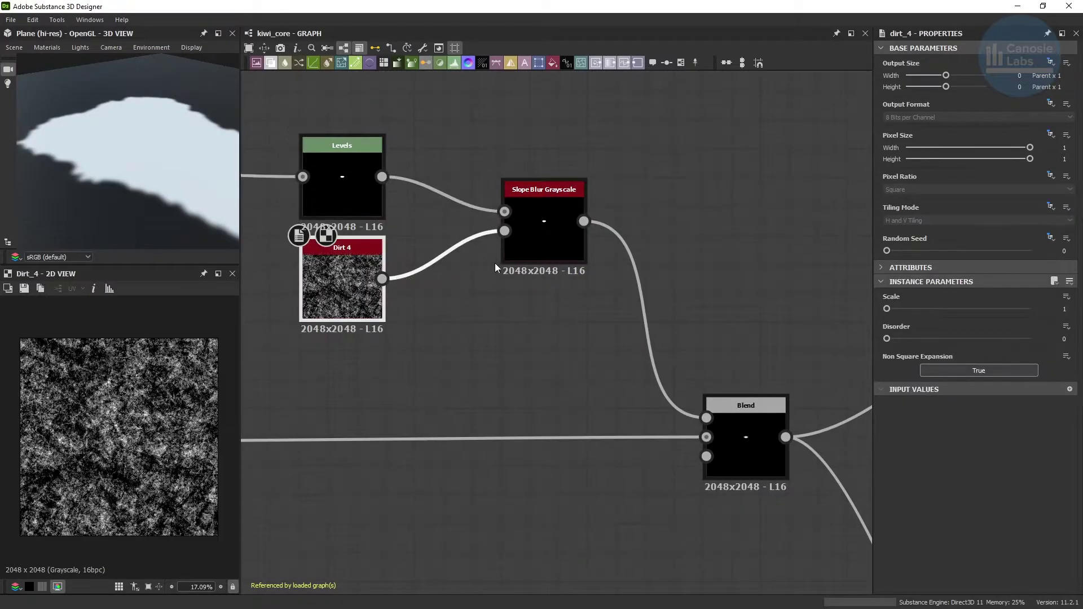
click(541, 241)
click(746, 443)
scroll(746, 440, down, 3)
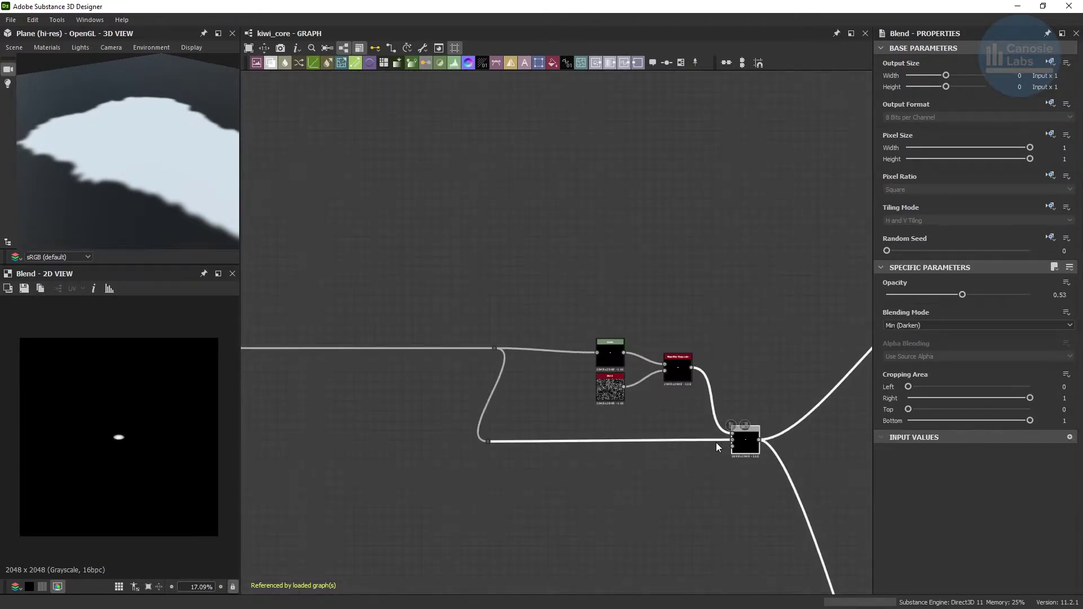
Preview successive Blends along the roughened seed's placement chain to examine how individual seeds are added.
middle_drag(789, 435, 405, 450)
scroll(660, 400, down, 1)
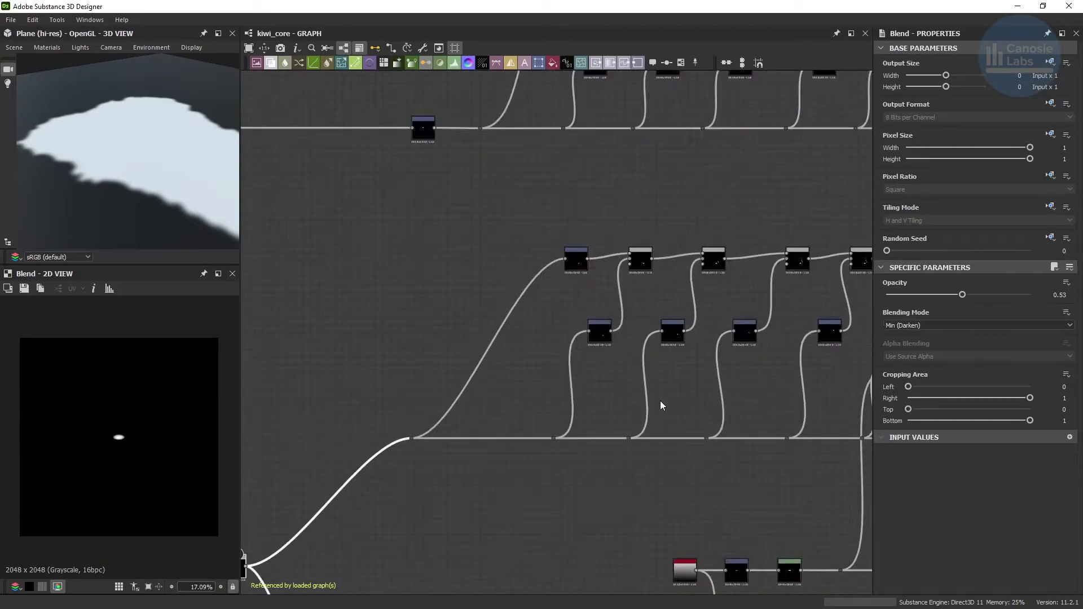
scroll(659, 401, up, 3)
middle_drag(743, 367, 655, 380)
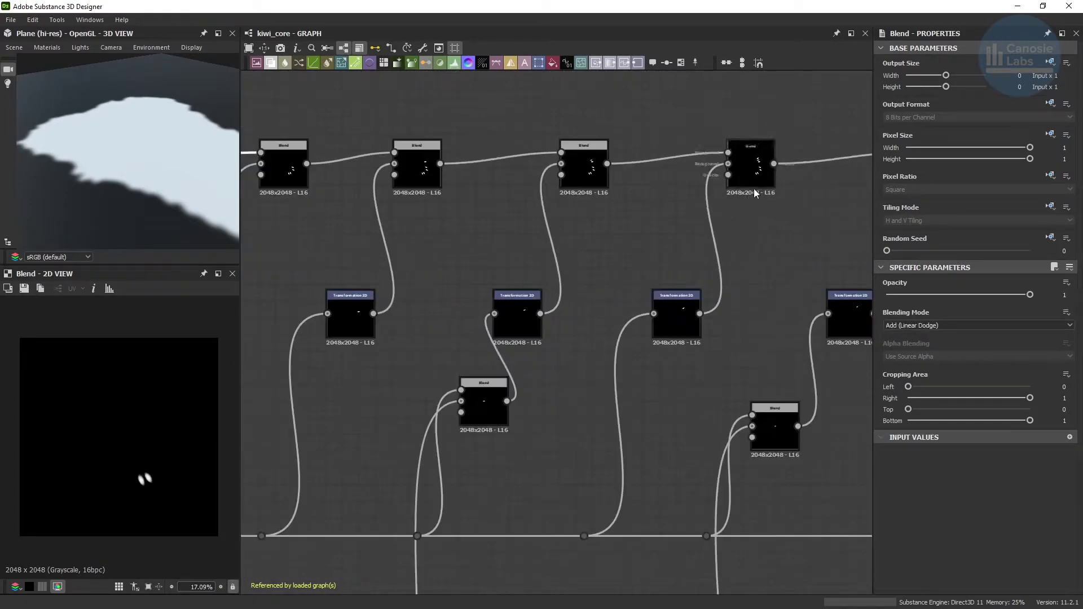
double_click(753, 179)
middle_drag(762, 289, 392, 286)
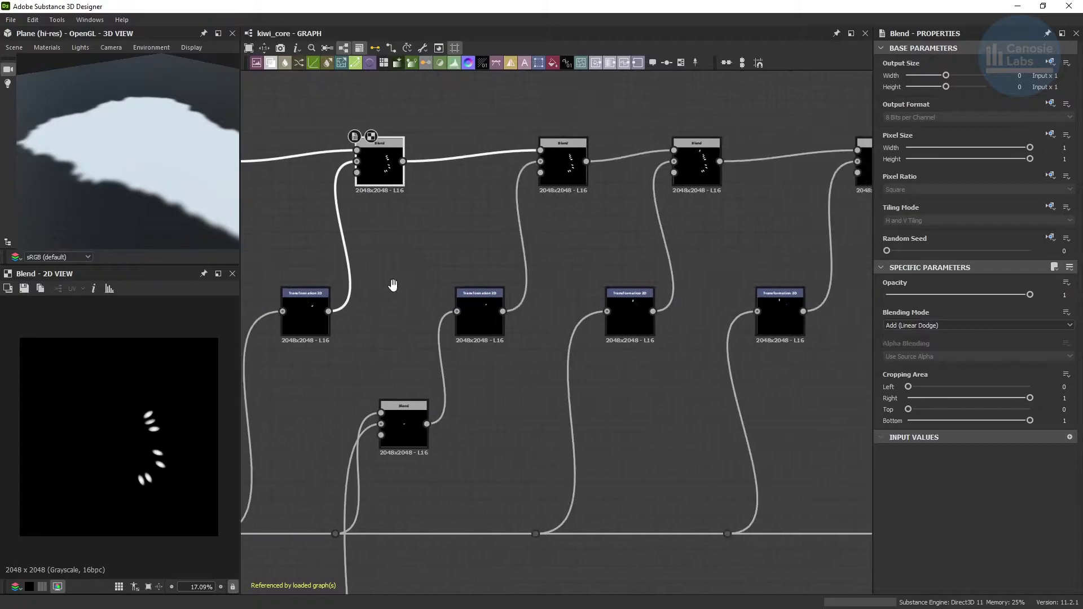
double_click(696, 169)
middle_drag(815, 295, 428, 295)
double_click(665, 169)
middle_drag(785, 264, 317, 264)
double_click(638, 157)
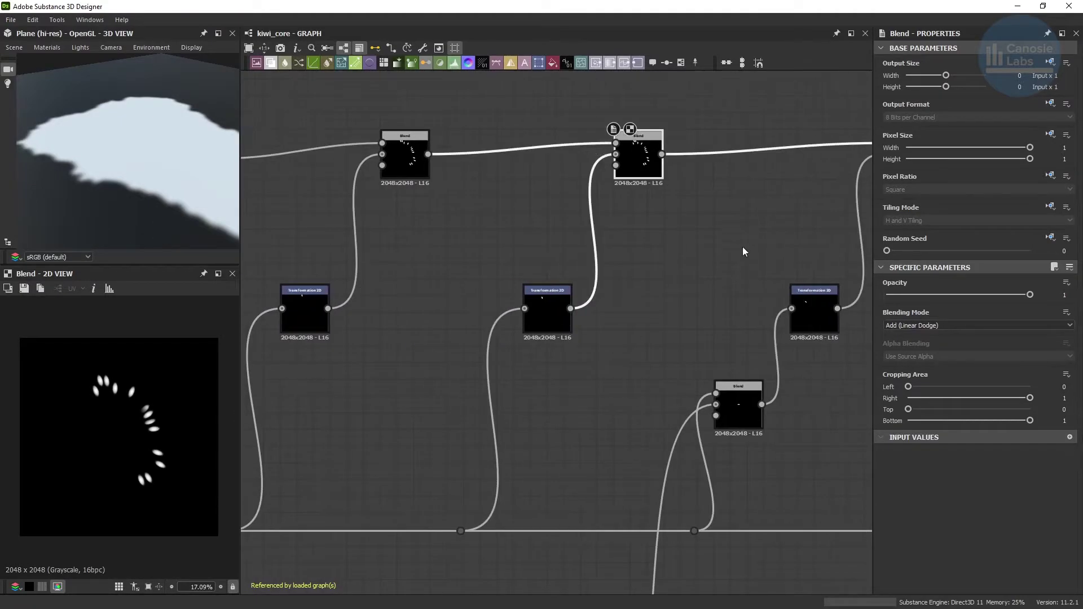
Preview the Gradient Linear 1 node's two branches, one through Transformation 2D and Levels, the other through Transformation 2D and Curve.
scroll(742, 246, down, 4)
middle_drag(373, 448, 750, 415)
scroll(705, 431, down, 1)
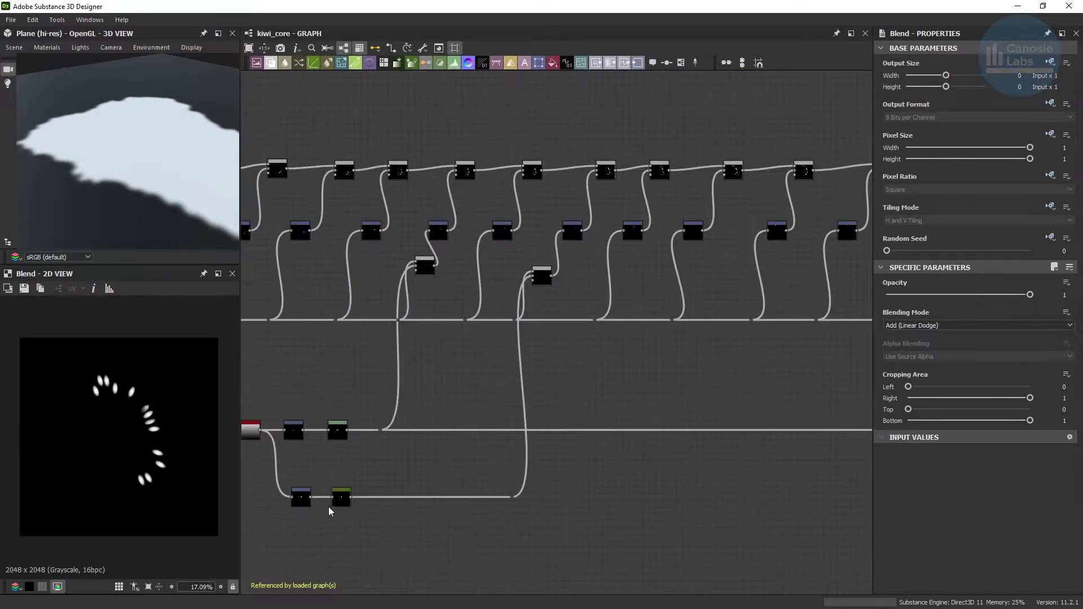
scroll(446, 471, up, 4)
scroll(446, 470, up, 1)
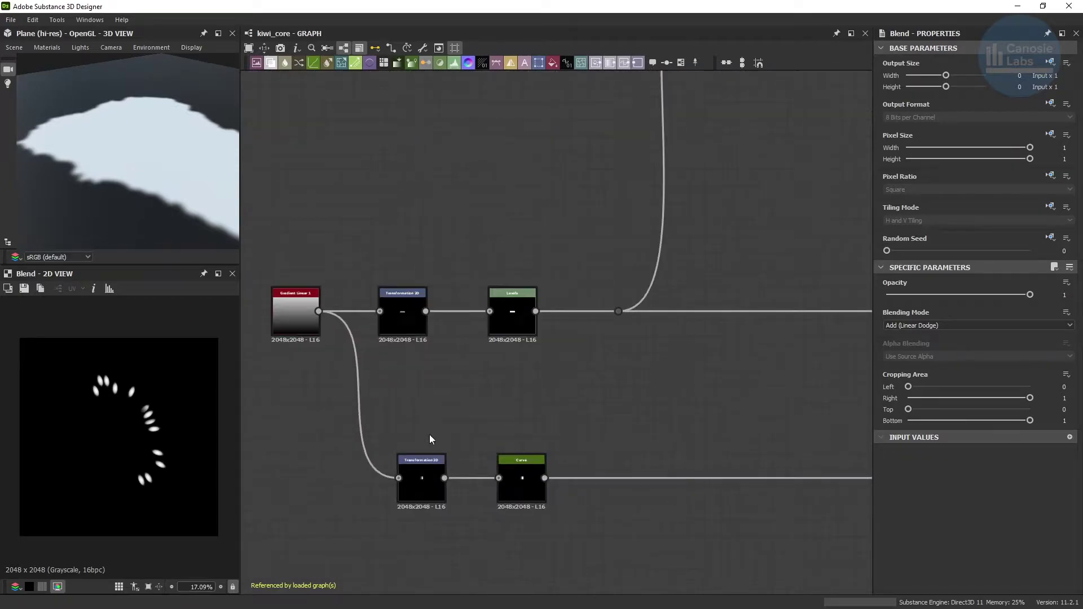
click(296, 313)
click(398, 332)
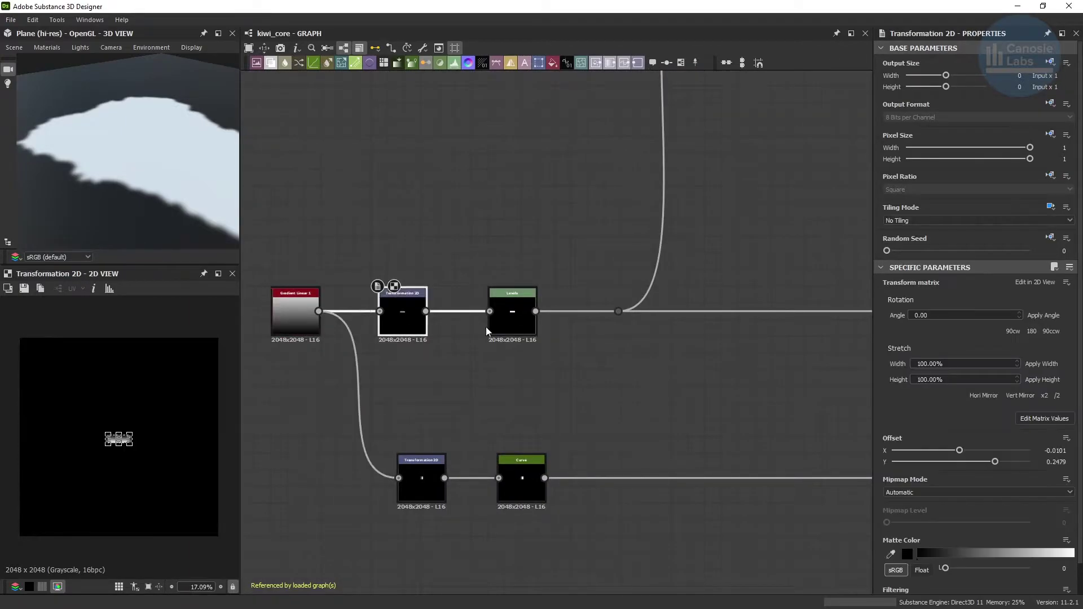
click(526, 330)
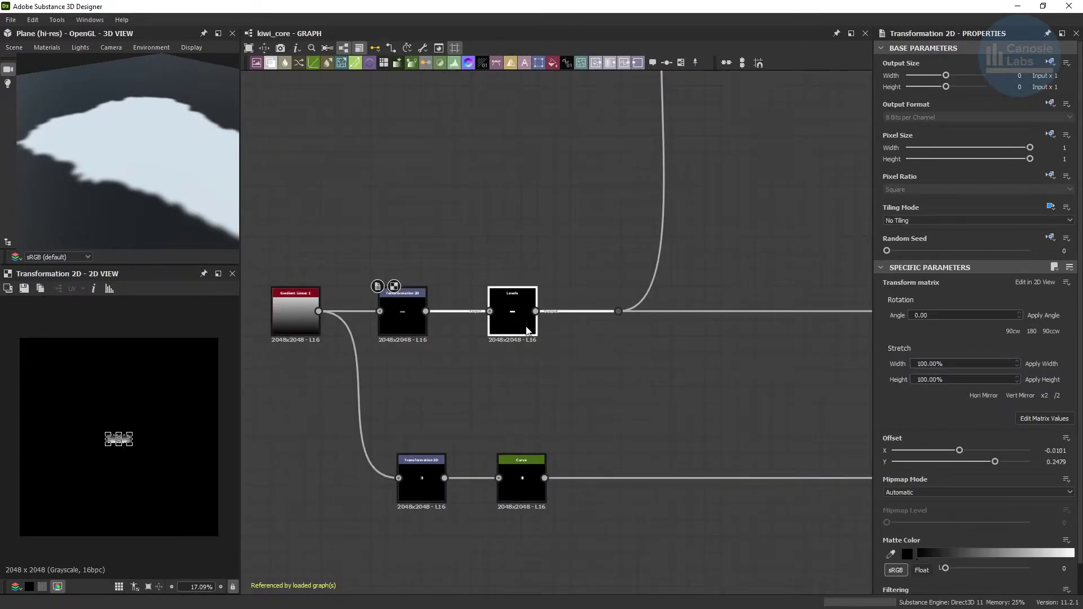
click(431, 488)
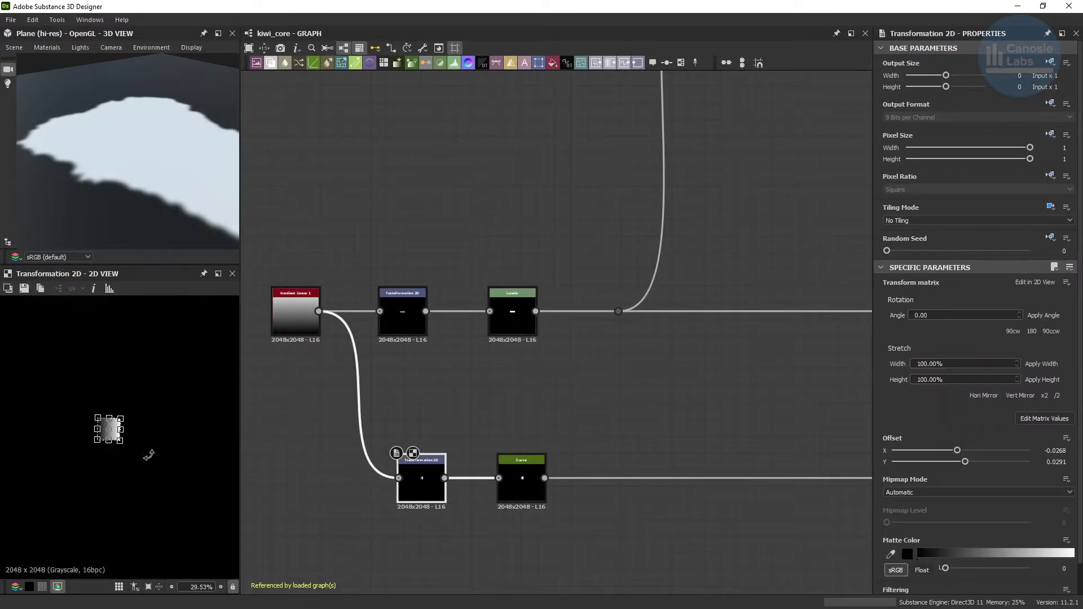
click(523, 482)
Preview the two Blends that combine the gradient branches with the seed before it is placed.
scroll(369, 415, down, 4)
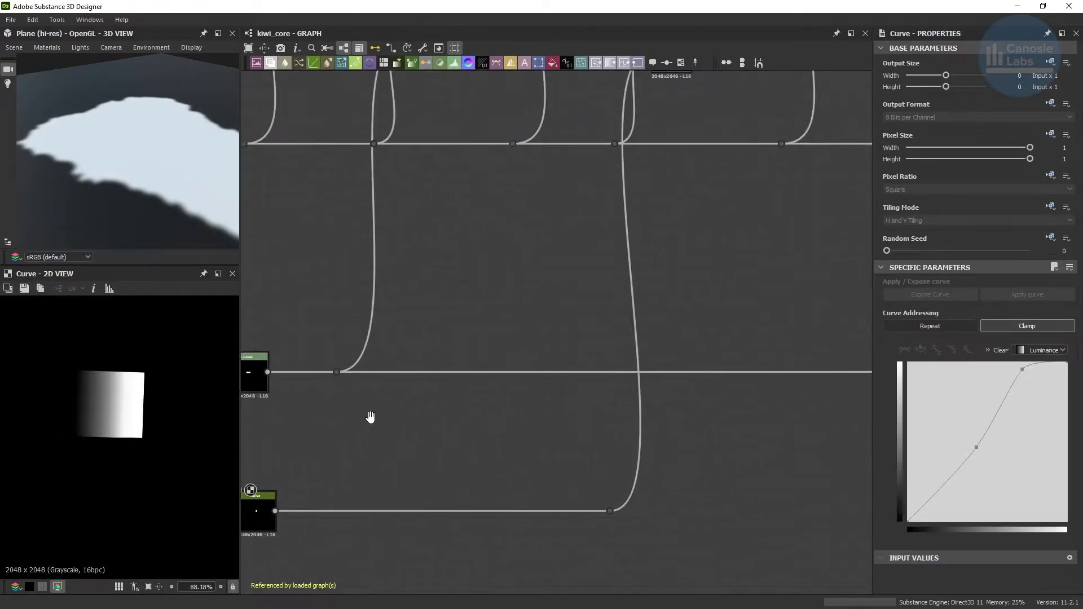
scroll(425, 148, up, 3)
double_click(404, 224)
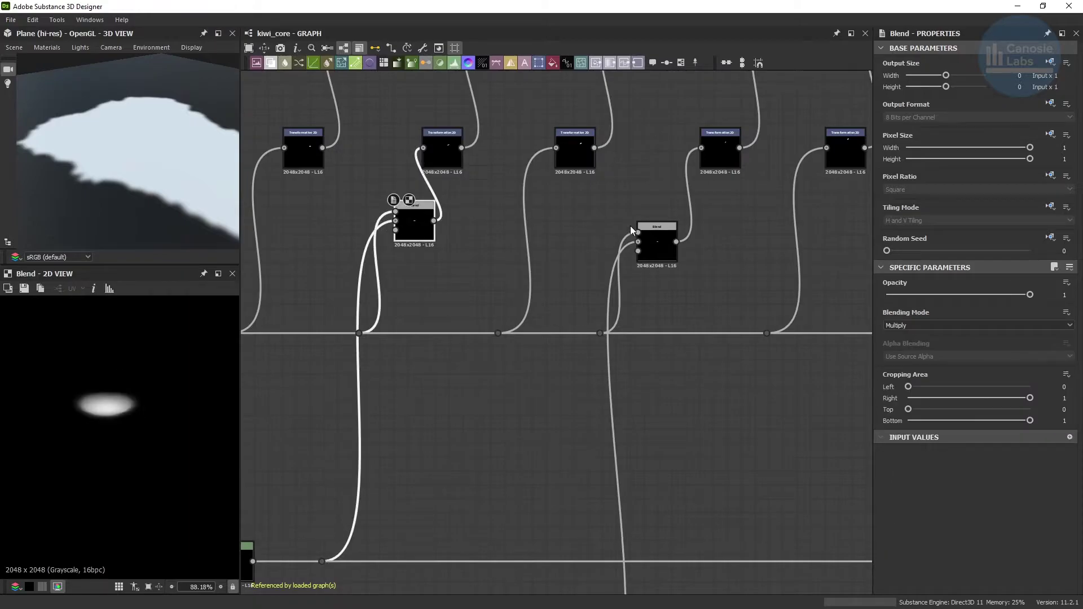
click(657, 244)
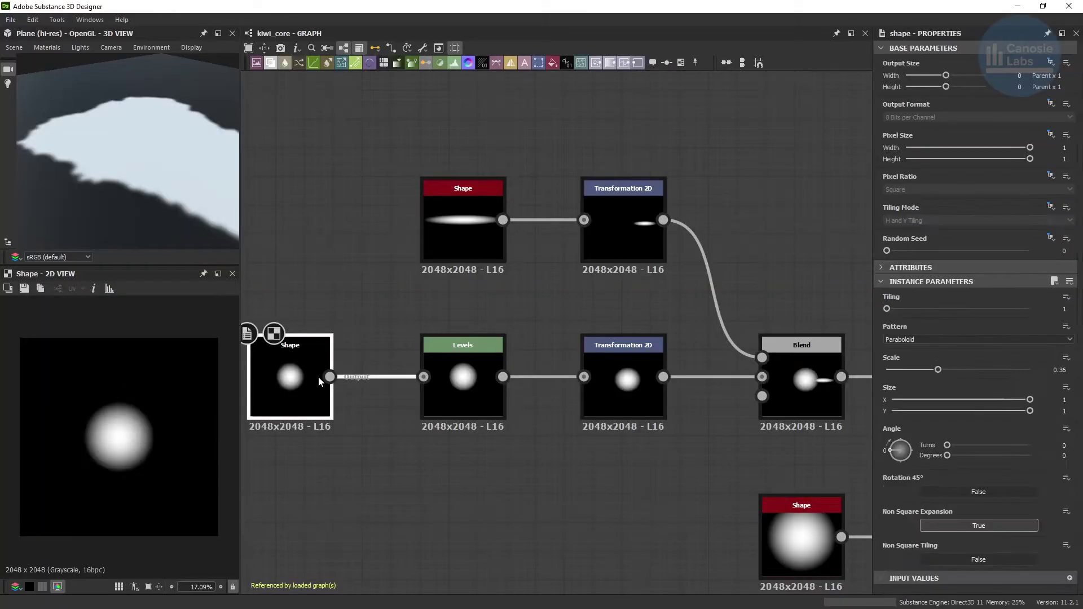
Preview the Levels and Transformation 2D of the round Shape, the transformed elongated Shape, and the Blend that joins them.
click(456, 377)
click(600, 380)
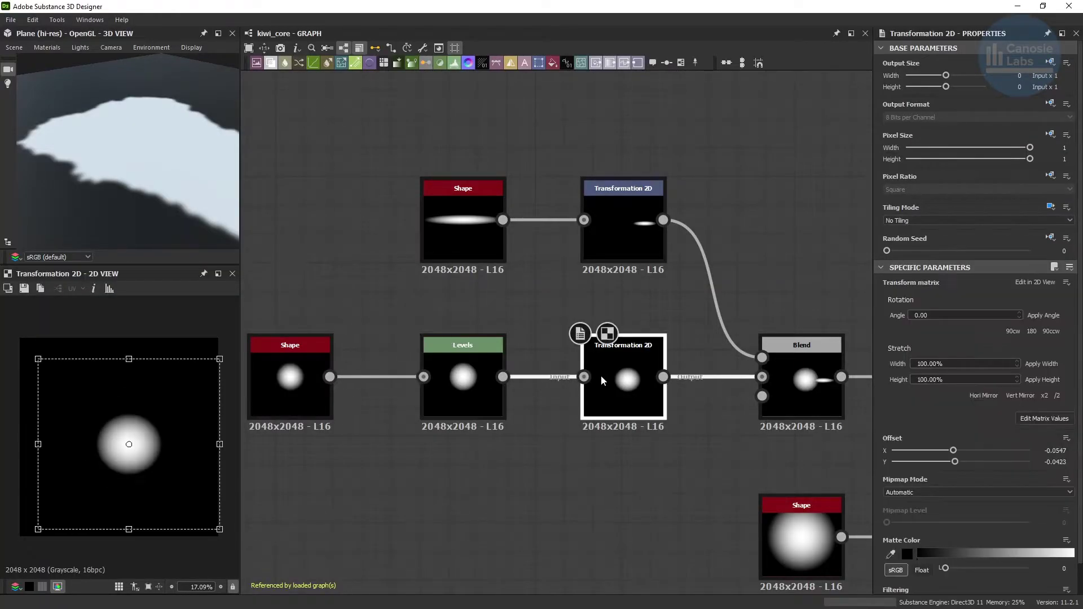
click(462, 237)
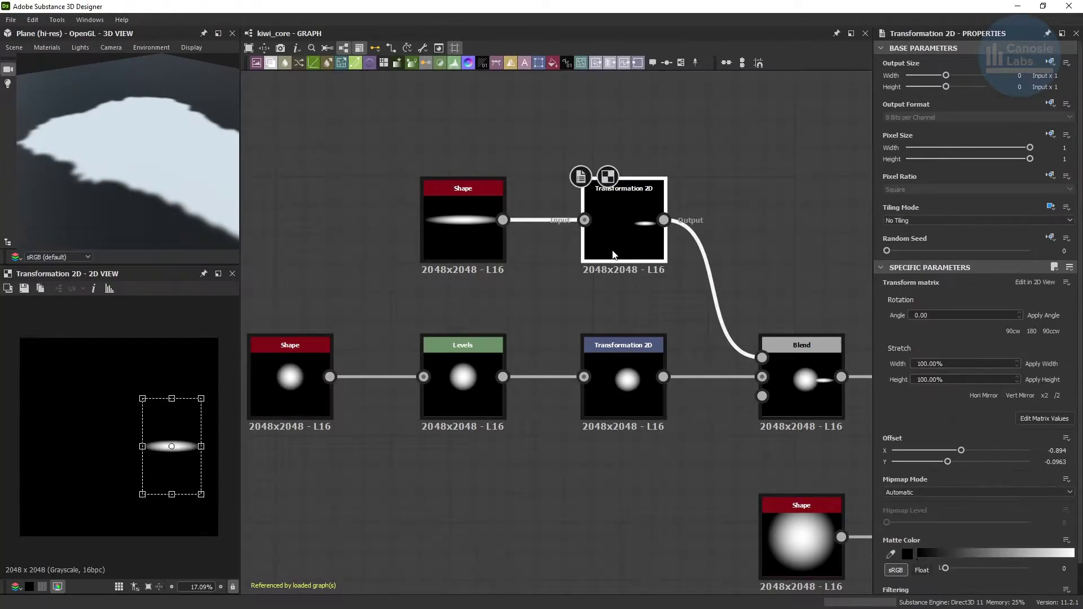
click(789, 403)
Preview the joined shape's Transformation 2D and Invert Grayscale, the large Shape's Transformation 2D and Levels, and their combining Blend.
middle_drag(748, 429, 254, 375)
click(490, 317)
click(640, 316)
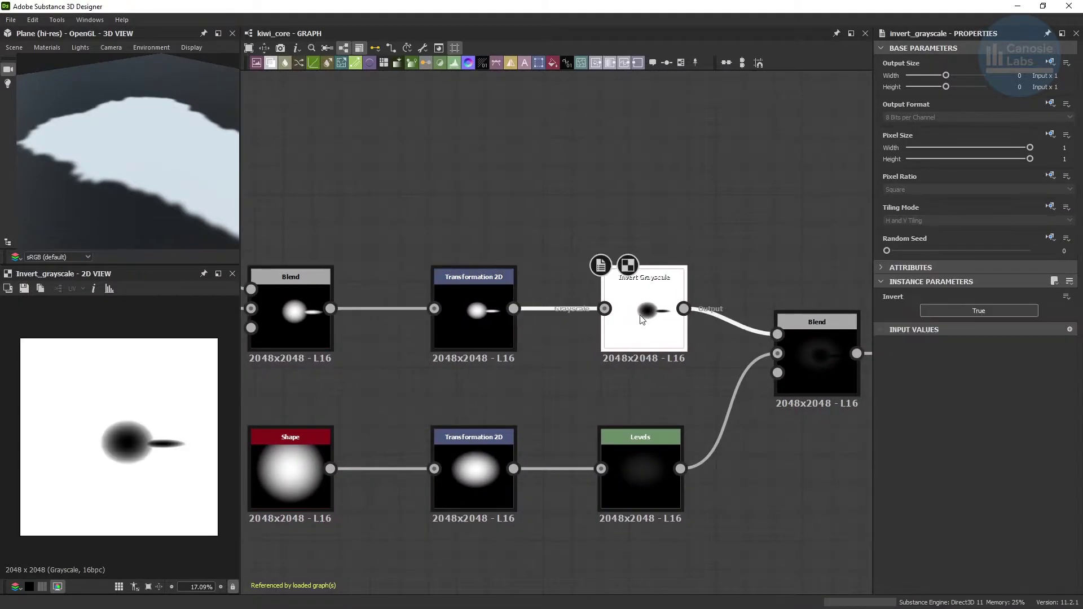
click(313, 473)
click(464, 469)
click(635, 467)
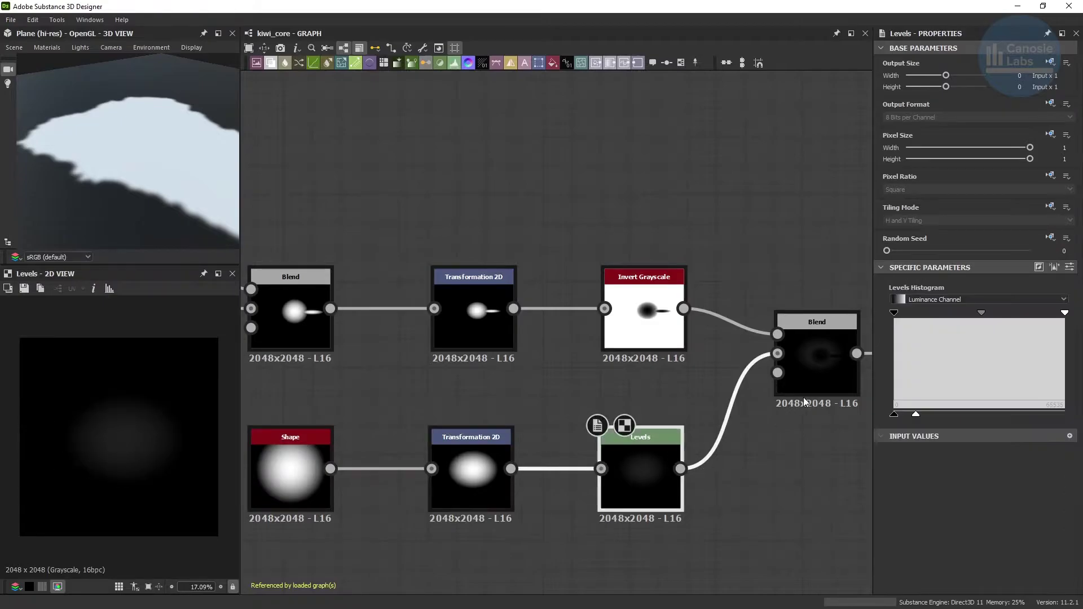
click(807, 376)
Preview the Transformation 2D that scales the combined shape down and the first Blends of its placement chain.
scroll(738, 403, down, 1)
middle_drag(739, 402, 426, 409)
click(739, 368)
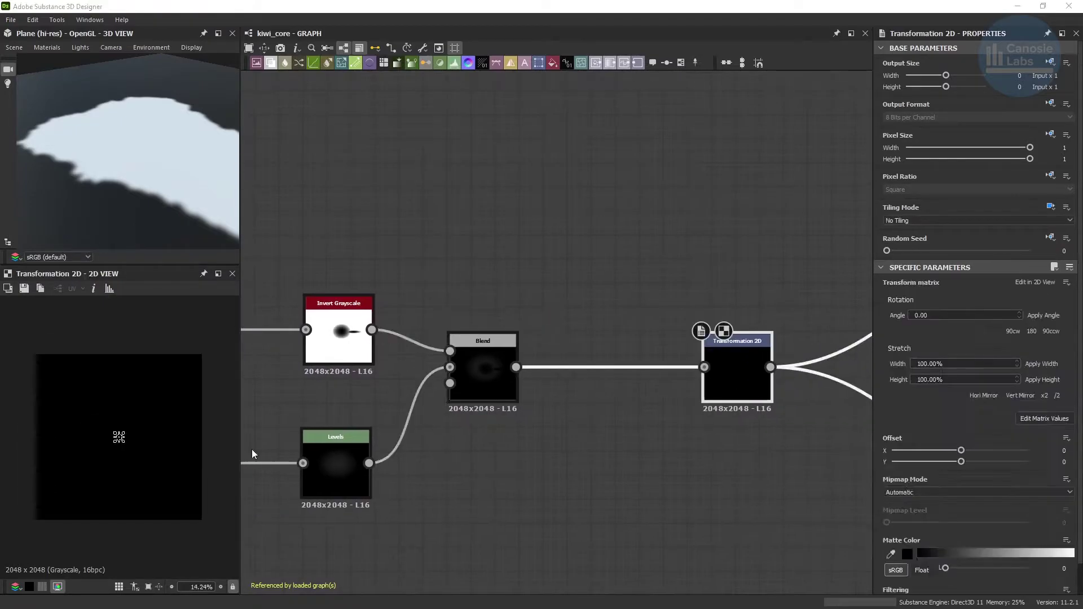
middle_drag(784, 408, 378, 410)
scroll(377, 409, down, 2)
middle_drag(624, 416, 488, 414)
click(634, 261)
scroll(155, 427, up, 2)
scroll(154, 426, down, 1)
scroll(607, 332, down, 2)
middle_drag(606, 333, 342, 330)
double_click(798, 281)
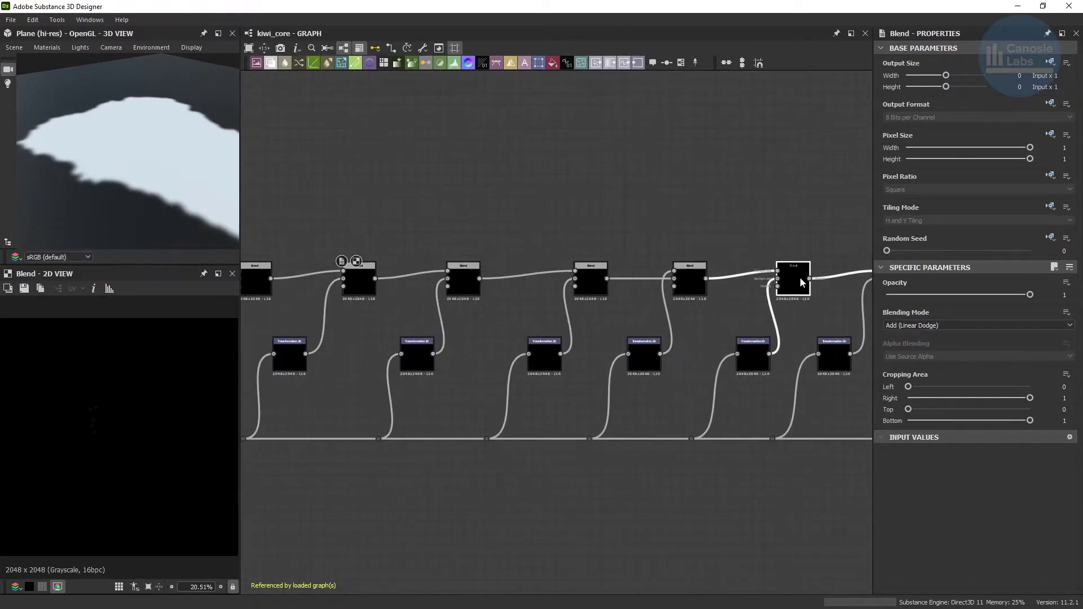
Preview further Blends toward the end of the combined shape's placement chain.
middle_drag(801, 315, 426, 331)
double_click(737, 298)
middle_drag(755, 333, 415, 337)
double_click(744, 300)
middle_drag(787, 338, 417, 343)
double_click(757, 321)
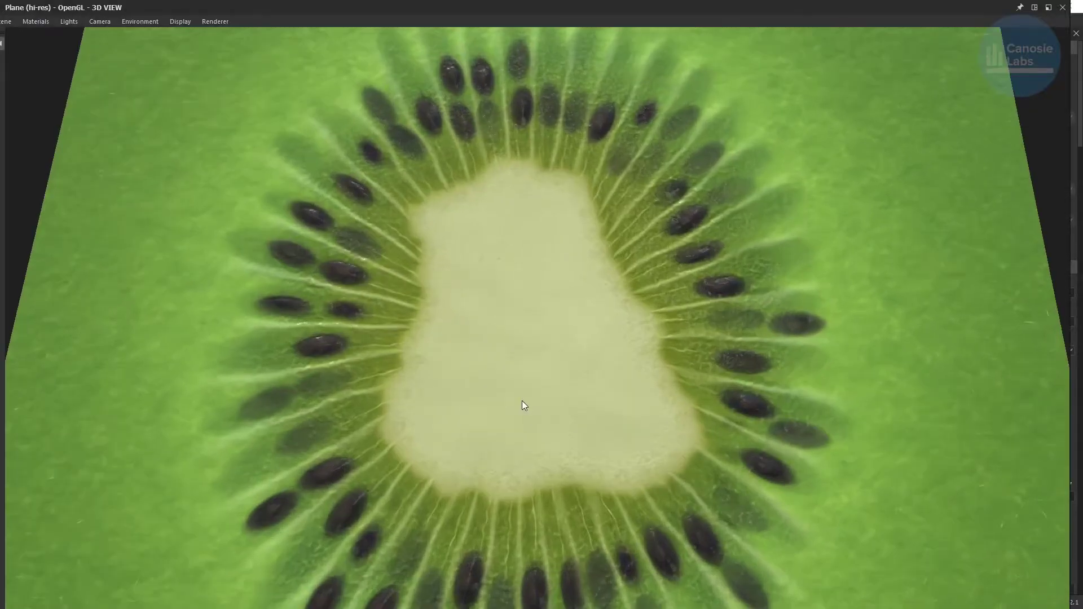
Examine the finished kiwi's core up close in the 3D view and follow the Directional Warp chain of the core shape.
scroll(522, 400, up, 5)
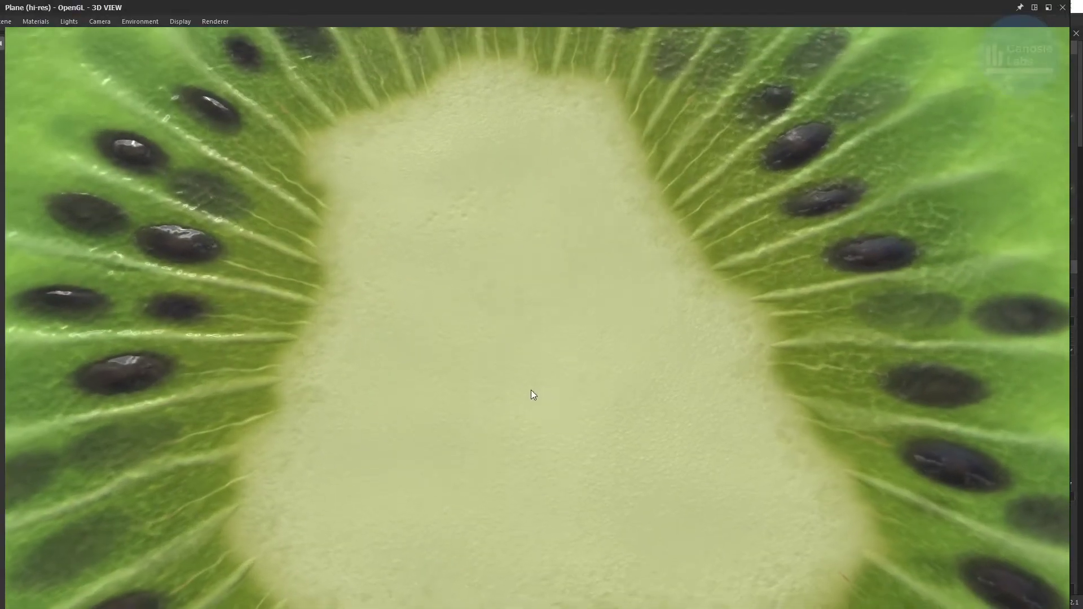
drag(530, 390, 526, 350)
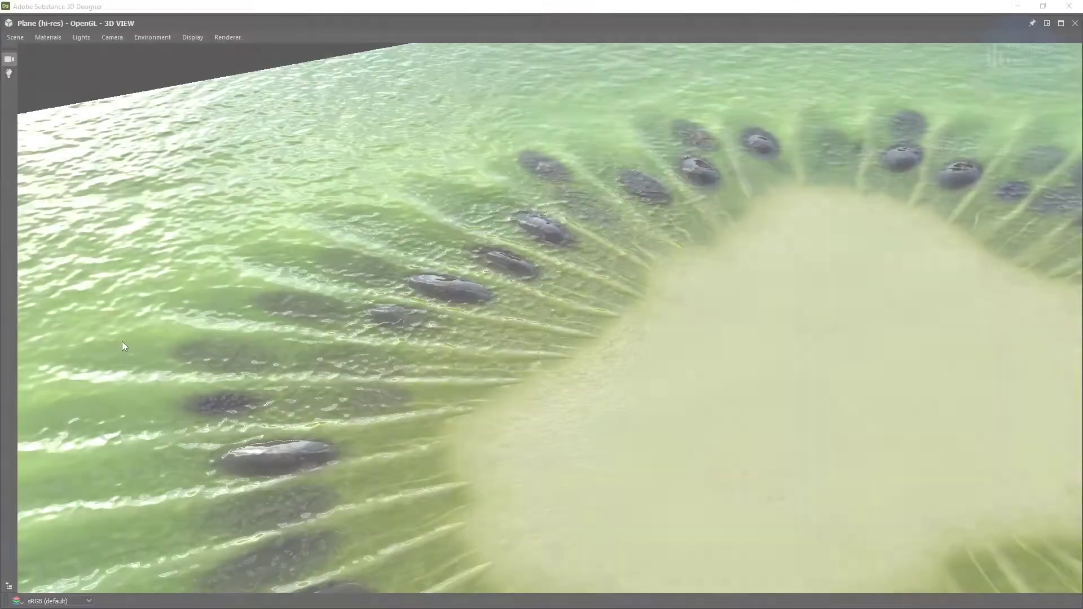
ctrl+shift+right_drag(122, 341, 84, 355)
shift+drag(85, 360, 50, 371)
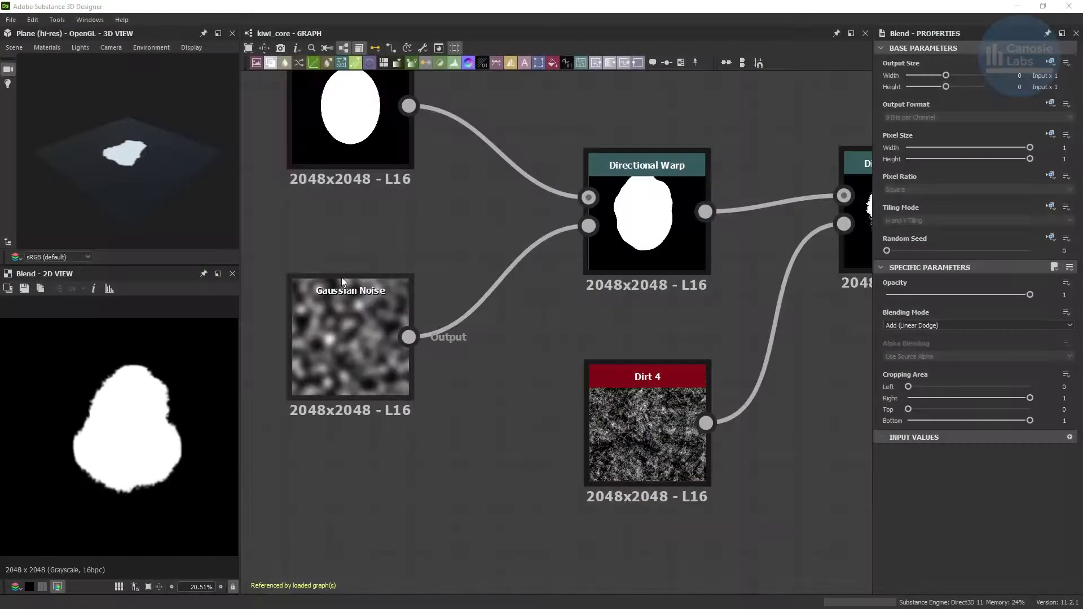
middle_drag(813, 295, 0, 312)
middle_drag(868, 310, 781, 313)
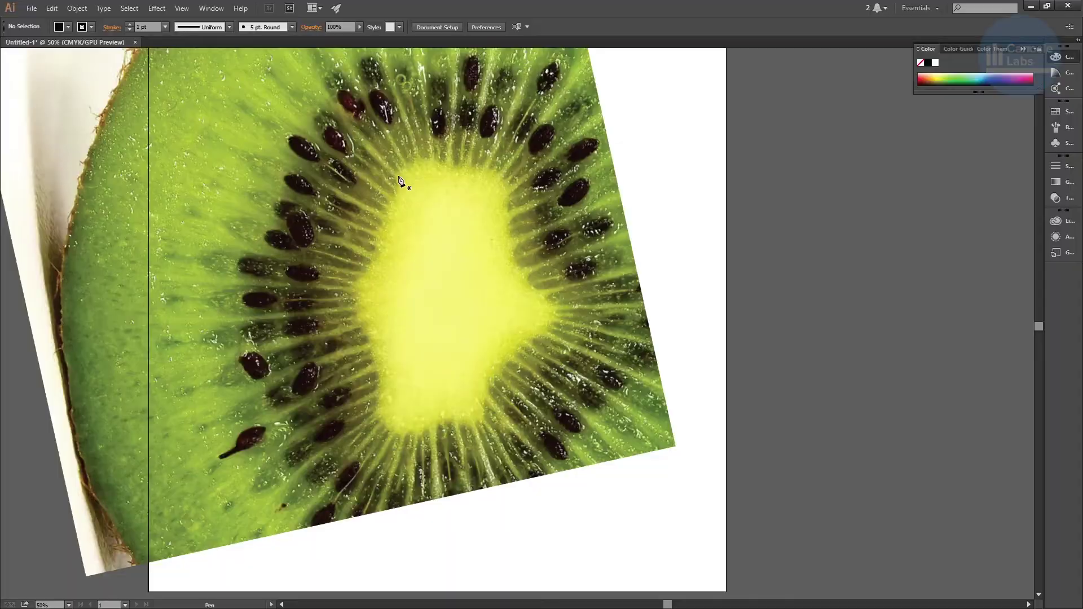
Switch to Illustrator and trace the irregular outline of the kiwi photo's pale core with the Pen tool, using a black fill.
drag(400, 178, 399, 186)
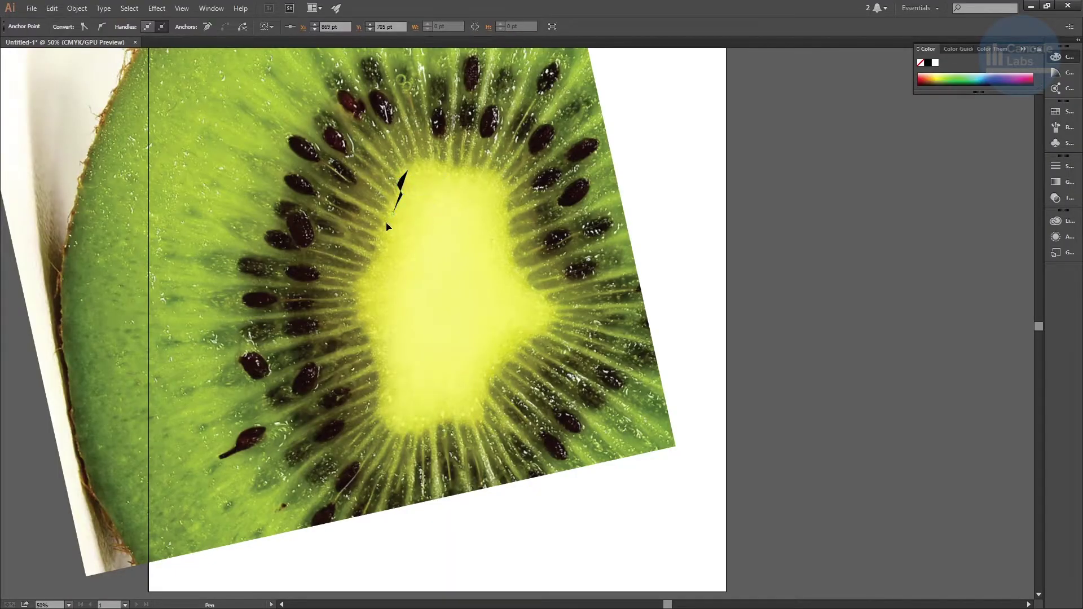
click(351, 295)
click(367, 334)
click(375, 356)
click(379, 379)
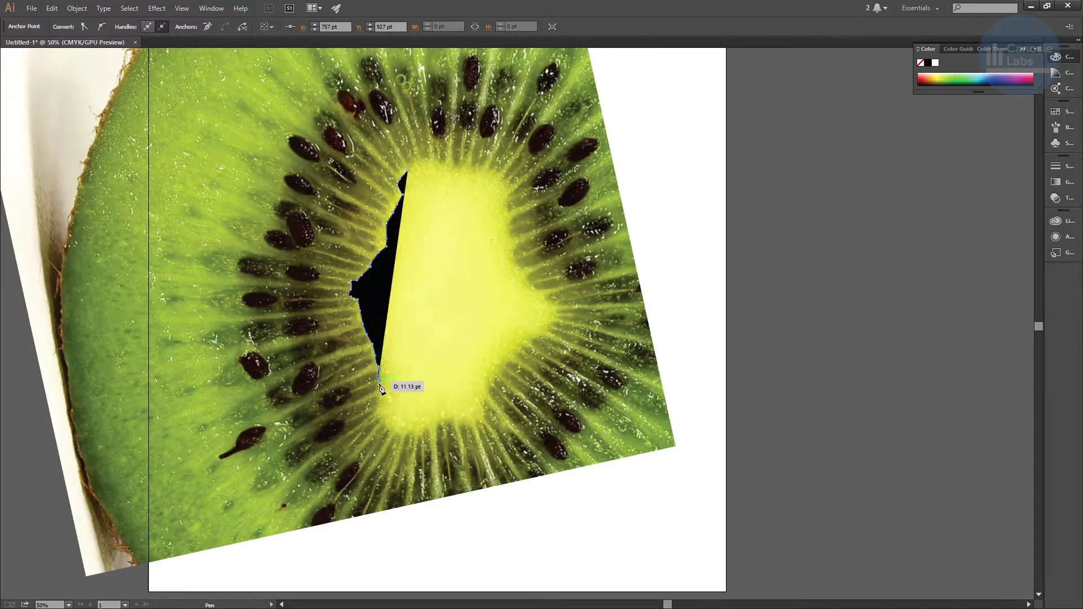
click(378, 391)
click(379, 402)
click(371, 419)
click(399, 428)
click(409, 434)
click(430, 434)
click(450, 421)
click(491, 423)
click(491, 385)
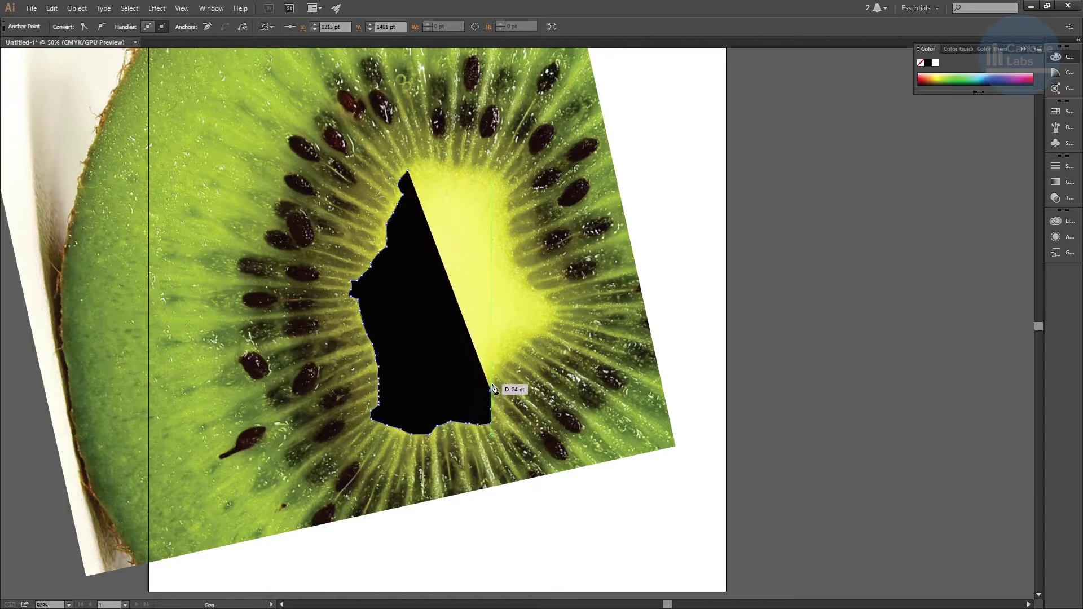
click(519, 348)
click(553, 328)
click(553, 306)
click(550, 296)
click(535, 280)
click(526, 264)
click(518, 255)
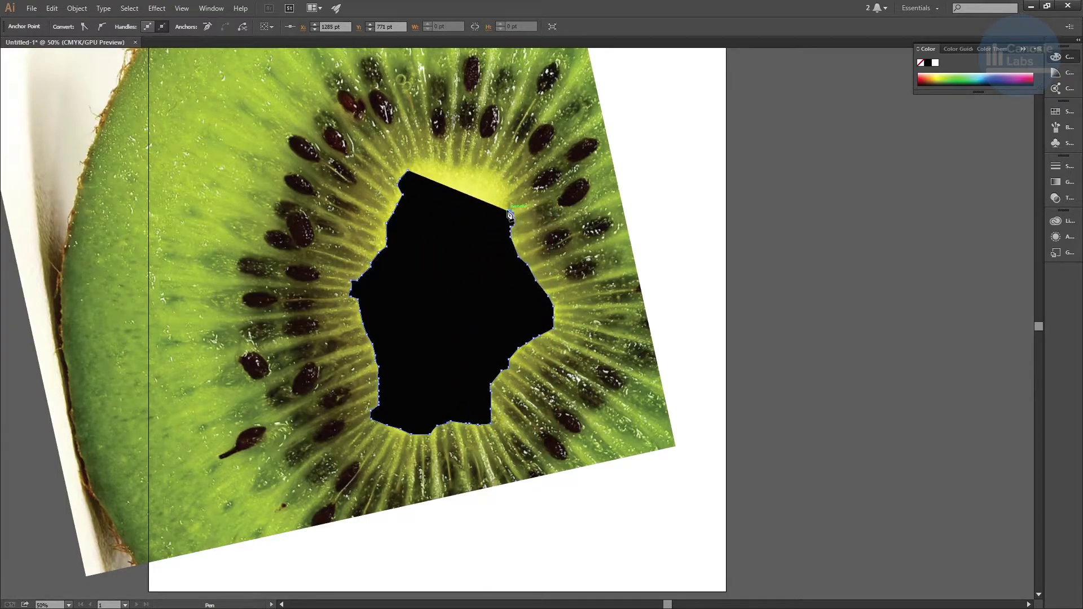
click(505, 200)
click(510, 184)
click(486, 167)
click(471, 167)
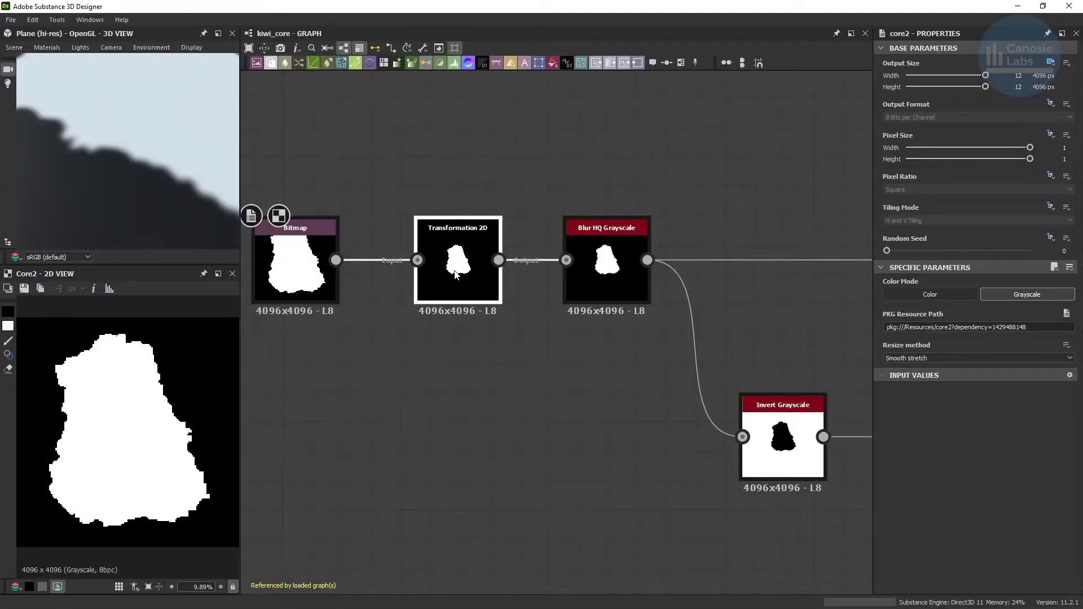
Switch back to Substance 3D Designer and preview the core bitmap's Transformation 2D, Blur HQ Grayscale and Invert Grayscale nodes.
click(455, 275)
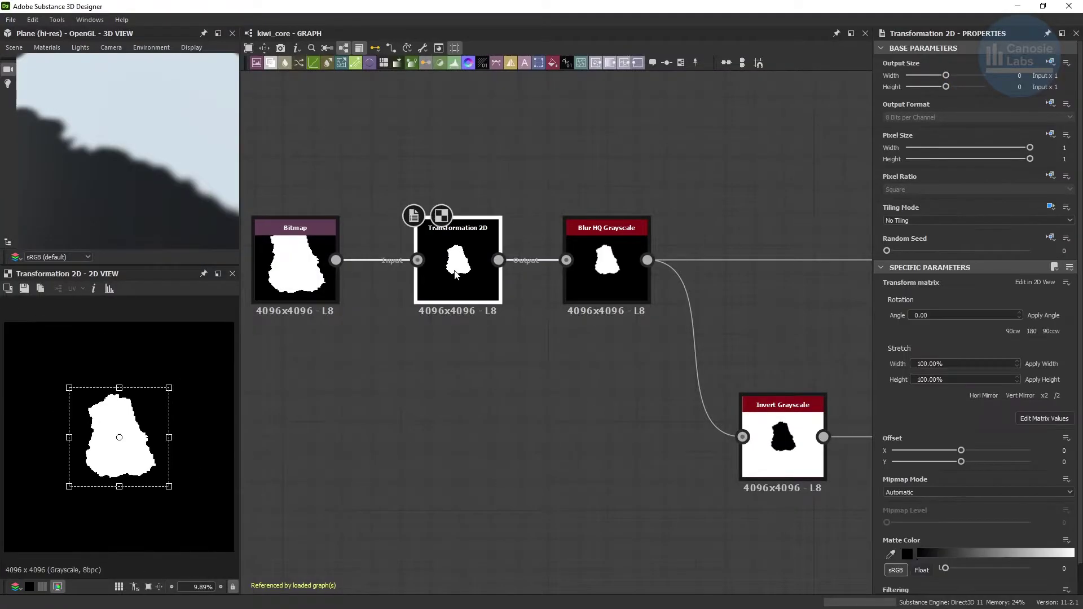
click(588, 272)
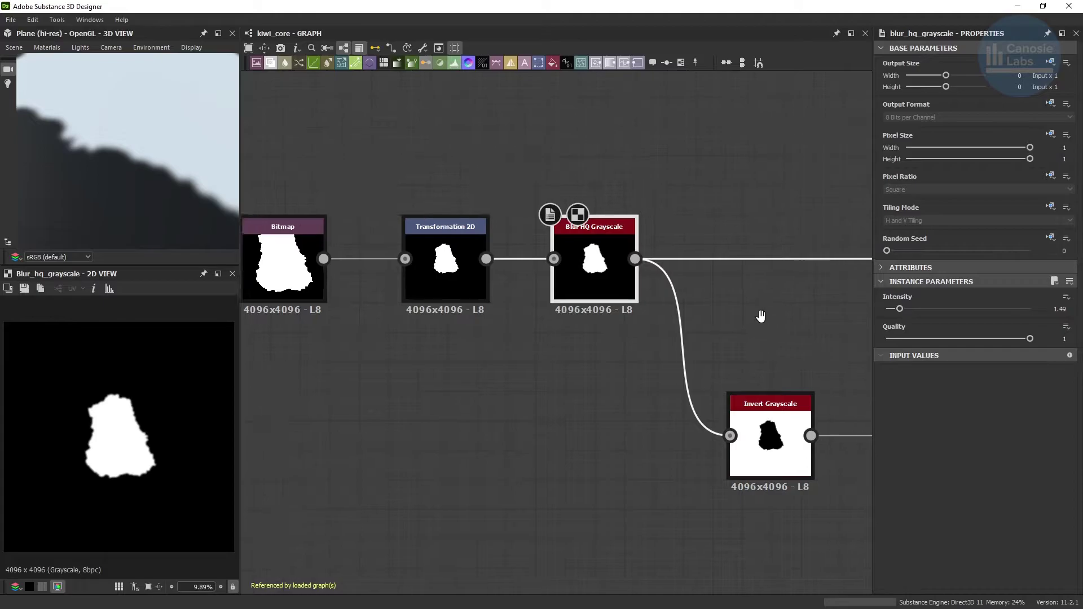
middle_drag(761, 314, 536, 309)
click(520, 424)
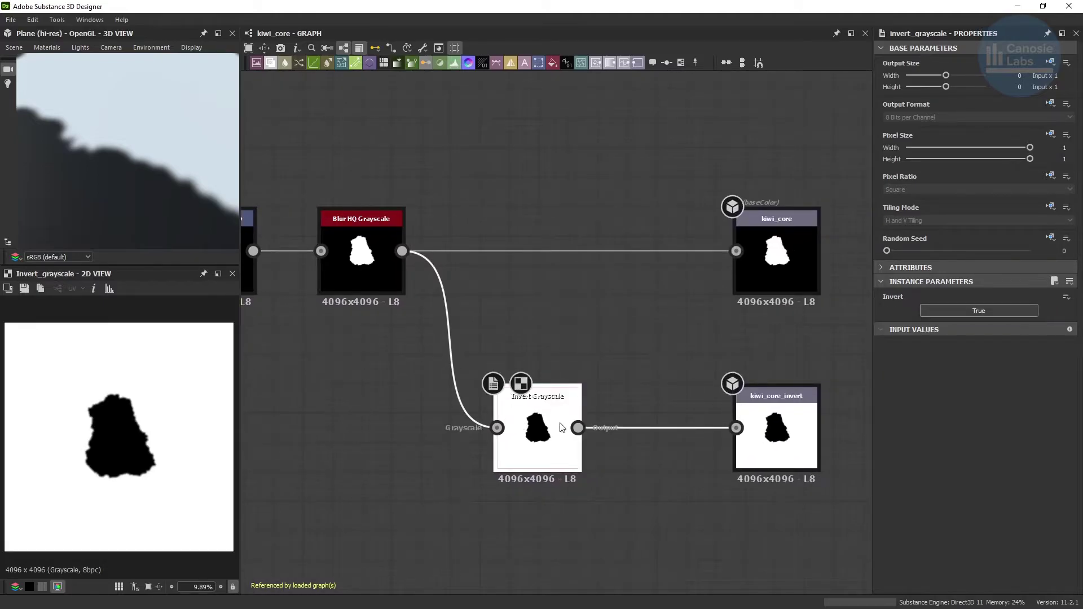
Preview the kiwi_core and kiwi_core_invert output nodes and look over the remaining outputs of the graph.
click(787, 265)
click(784, 408)
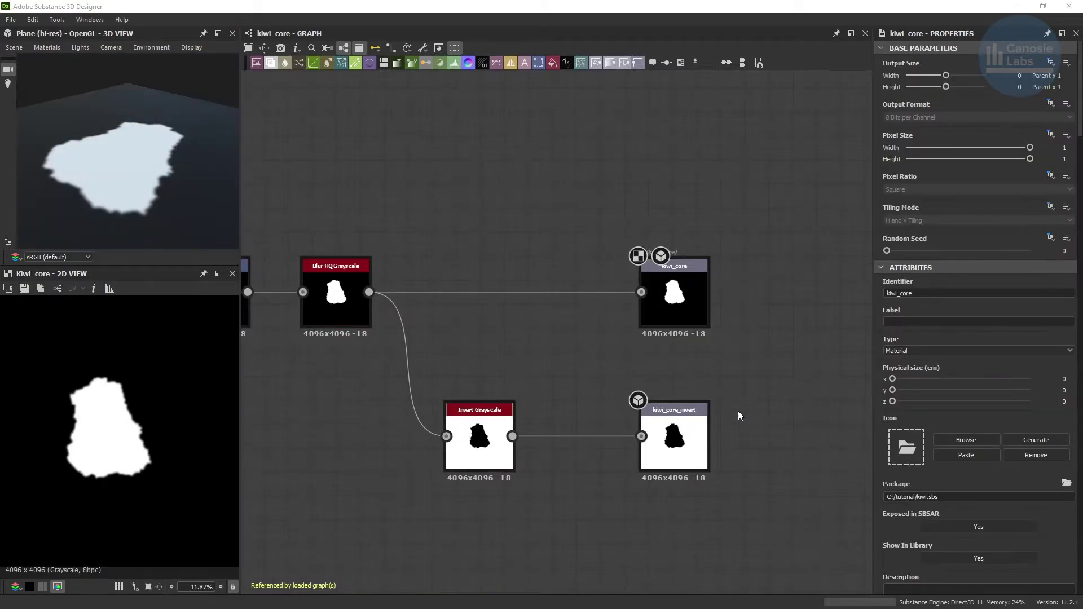
scroll(736, 410, down, 8)
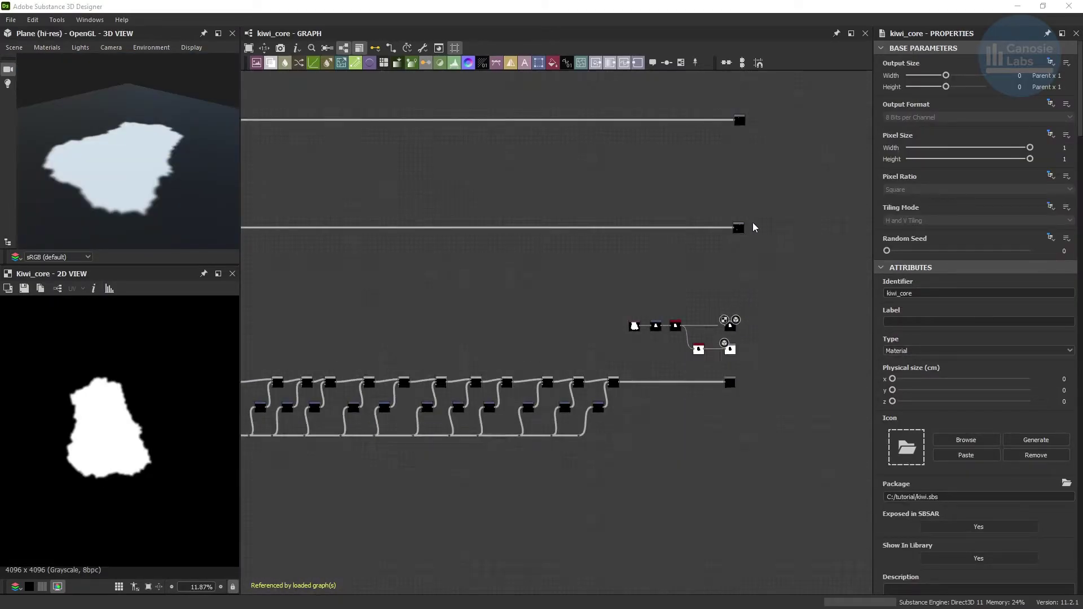
scroll(756, 164, down, 4)
middle_drag(791, 112, 730, 333)
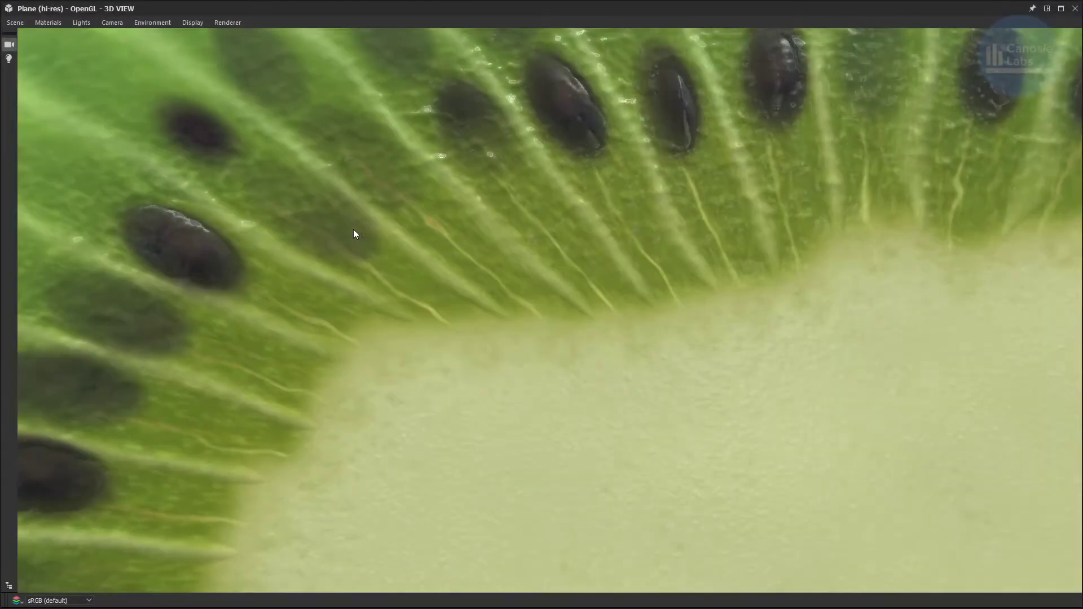
Relight the finished kiwi in the 3D view and follow the kiwi graph's kiwi_core output to the particles group.
ctrl+shift+right_drag(354, 229, 199, 238)
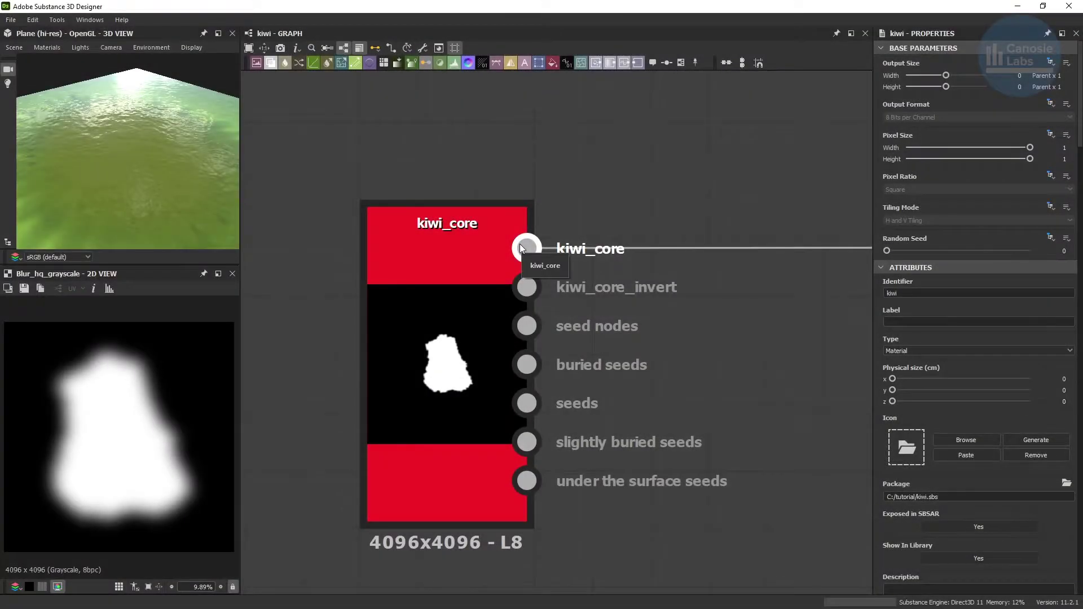
scroll(742, 273, down, 5)
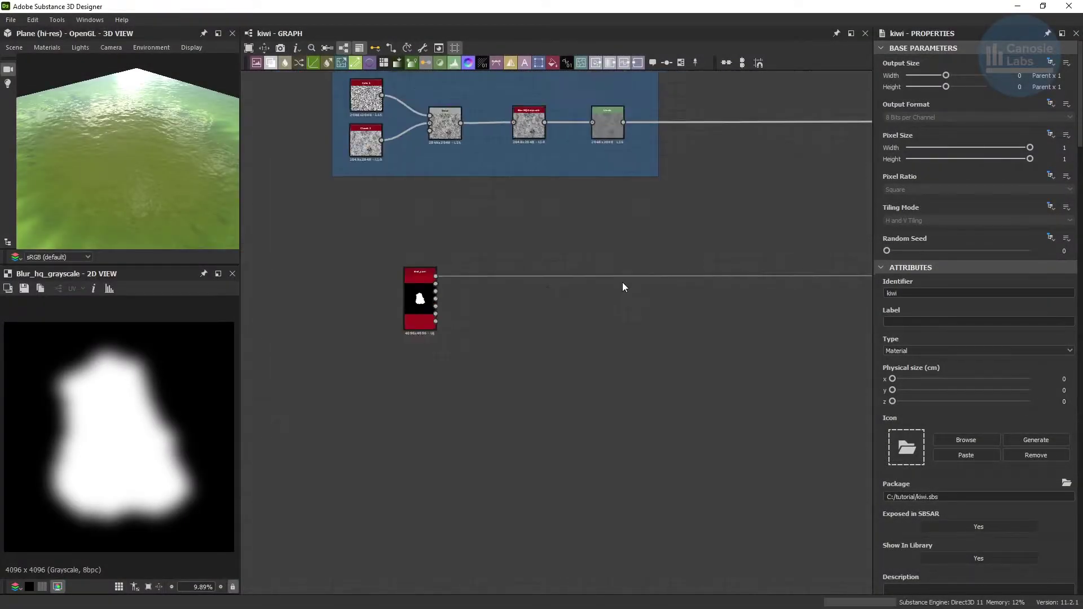
scroll(623, 287, down, 4)
middle_drag(741, 277, 310, 309)
middle_drag(752, 265, 410, 296)
middle_drag(824, 268, 480, 277)
scroll(574, 228, up, 6)
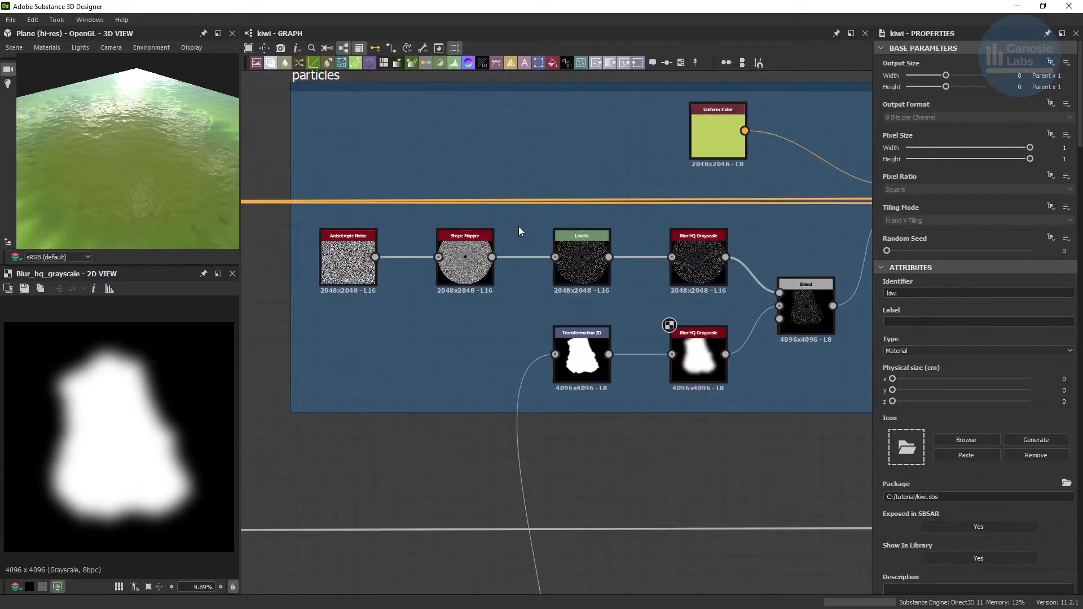
scroll(519, 231, down, 2)
Preview the particles group's Anisotropic Noise chain, its blurred core mask and the Multiply Blend combining them.
click(344, 294)
click(428, 297)
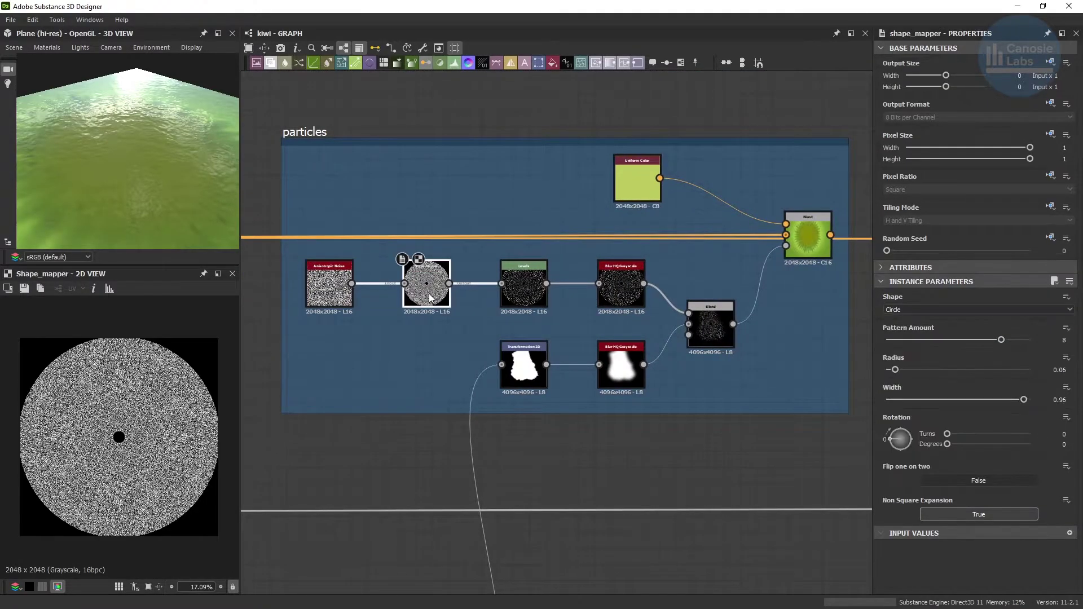
click(532, 297)
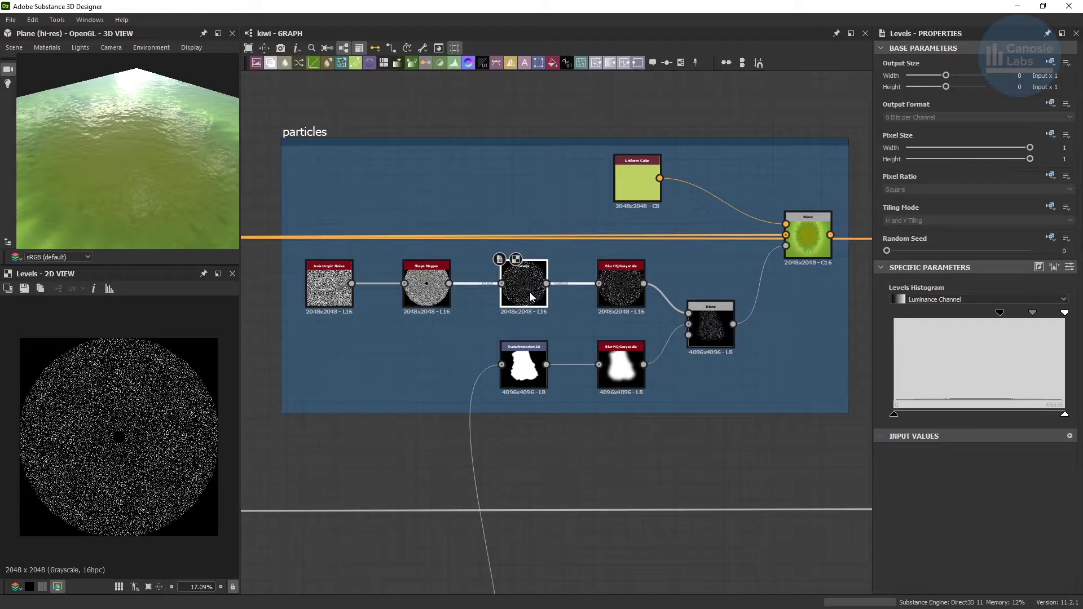
click(607, 292)
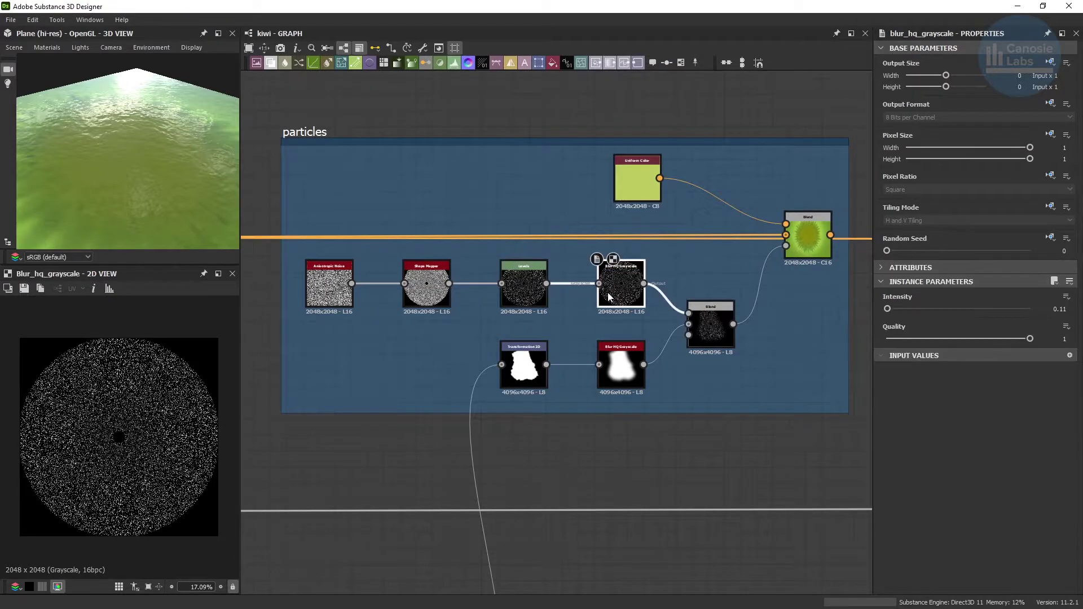
click(534, 368)
click(623, 369)
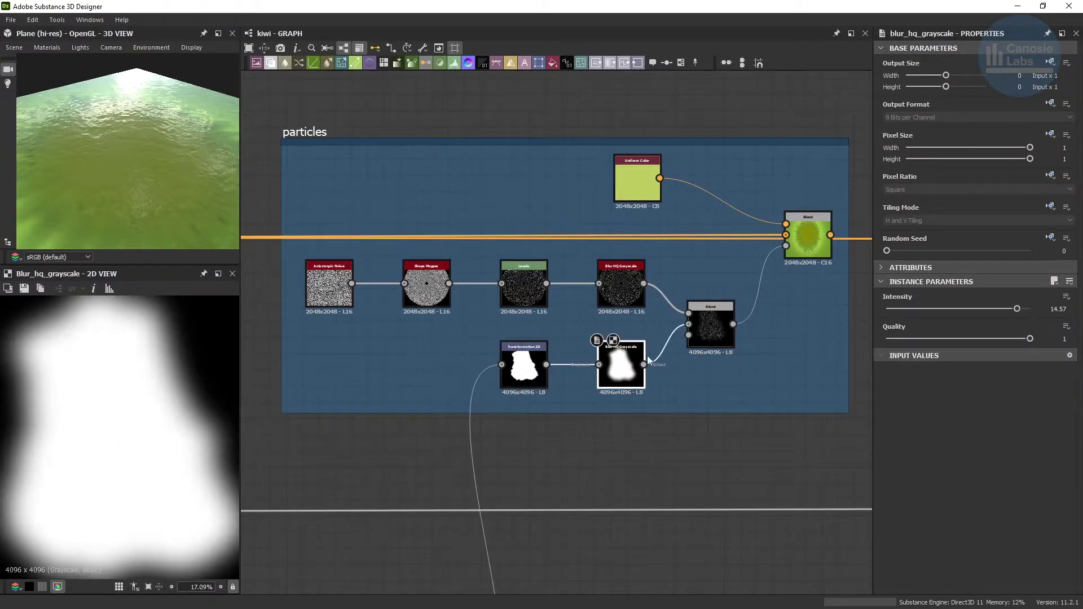
click(707, 335)
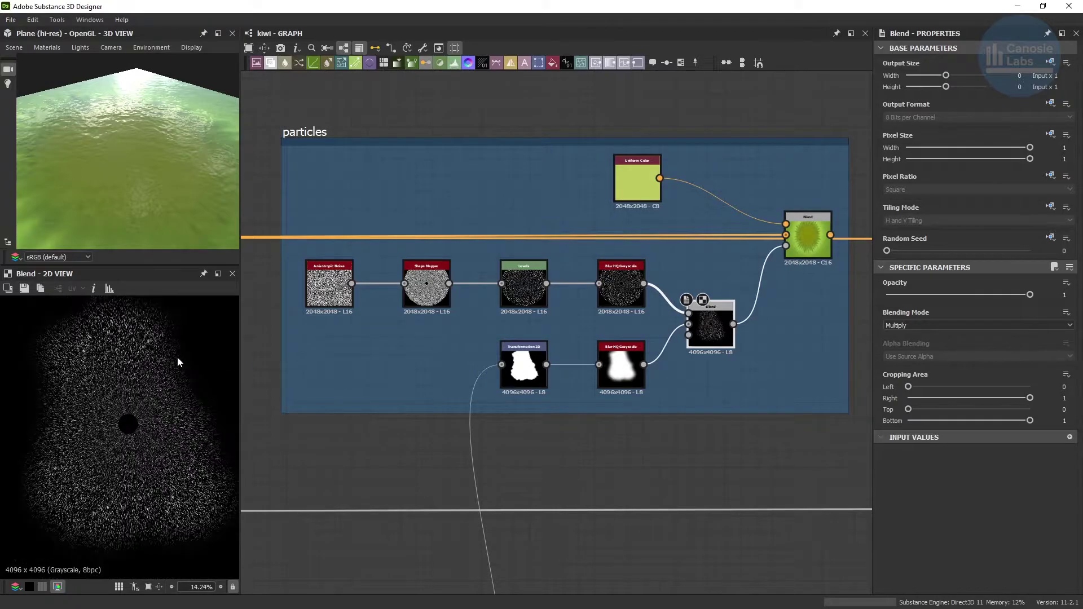
Preview the particles group's Uniform Color and final colour Blend, and examine the blended result up close in the 2D view.
scroll(178, 361, down, 2)
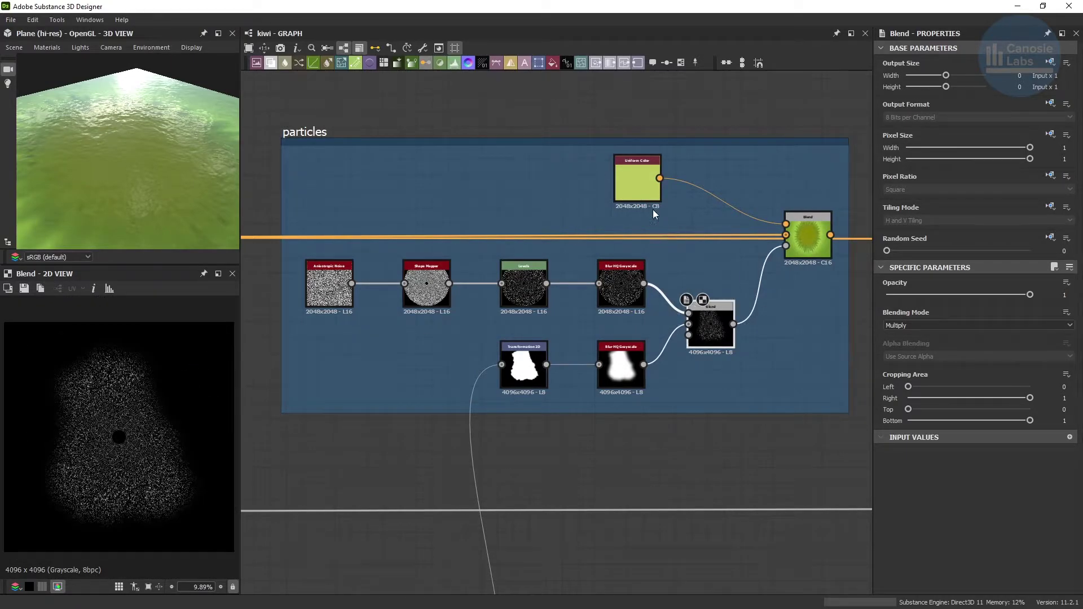
click(640, 190)
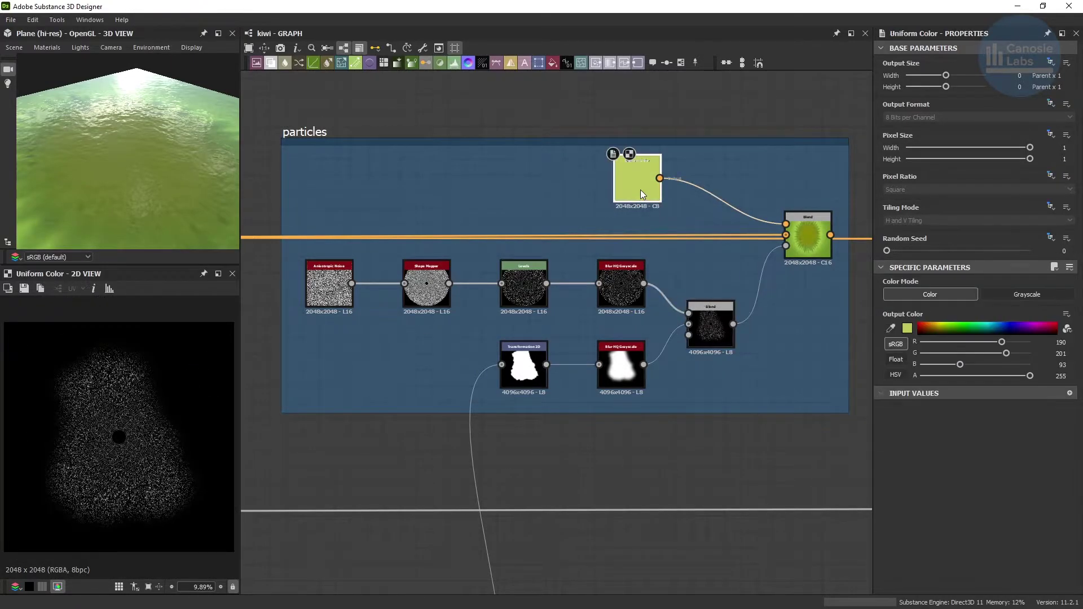
click(808, 250)
middle_drag(803, 269, 615, 276)
scroll(583, 281, down, 3)
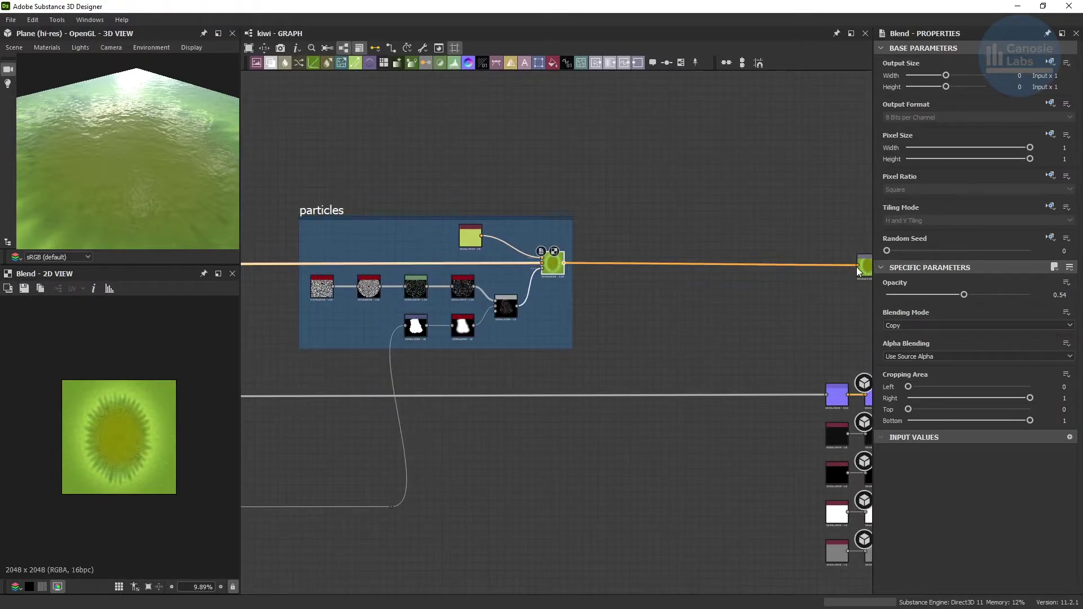
scroll(128, 425, up, 3)
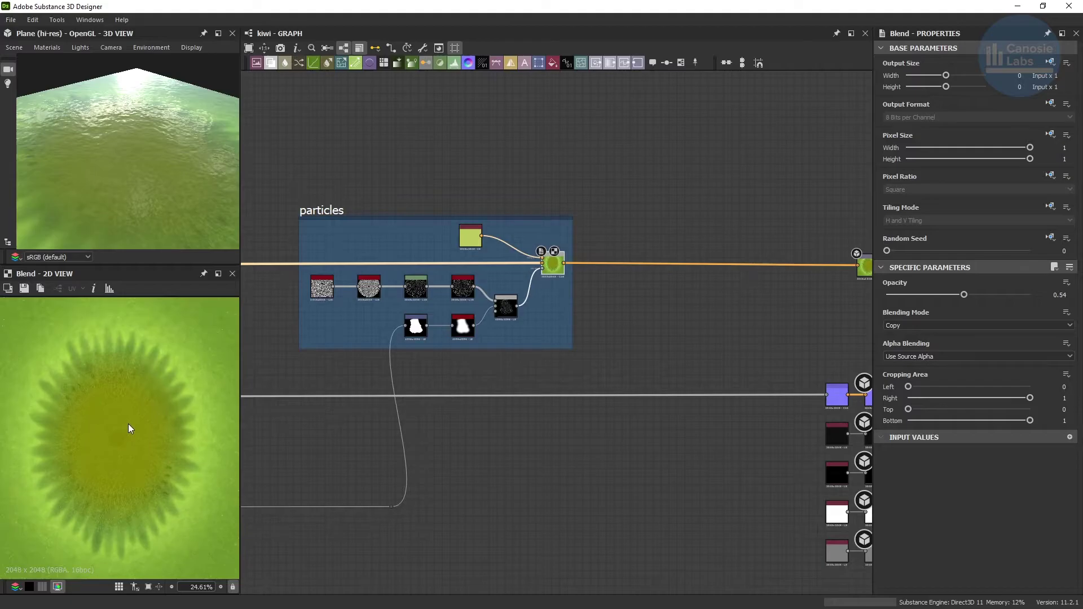
scroll(127, 424, up, 4)
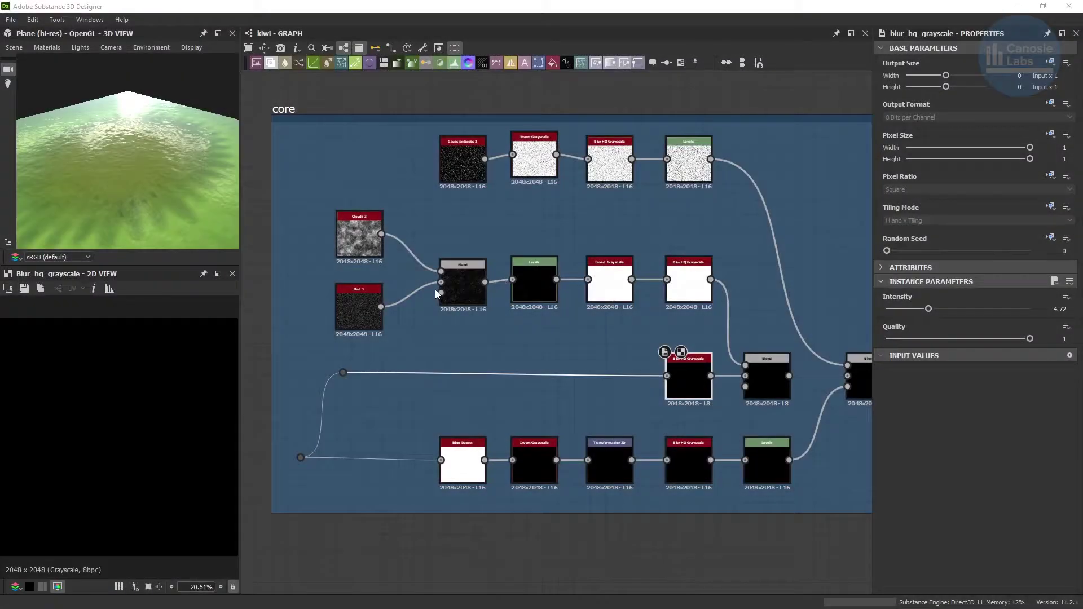
Preview the core group's Clouds 3 and Dirt 3 nodes and their Blend, Levels, Invert Grayscale and Blur HQ Grayscale chain.
scroll(433, 289, up, 5)
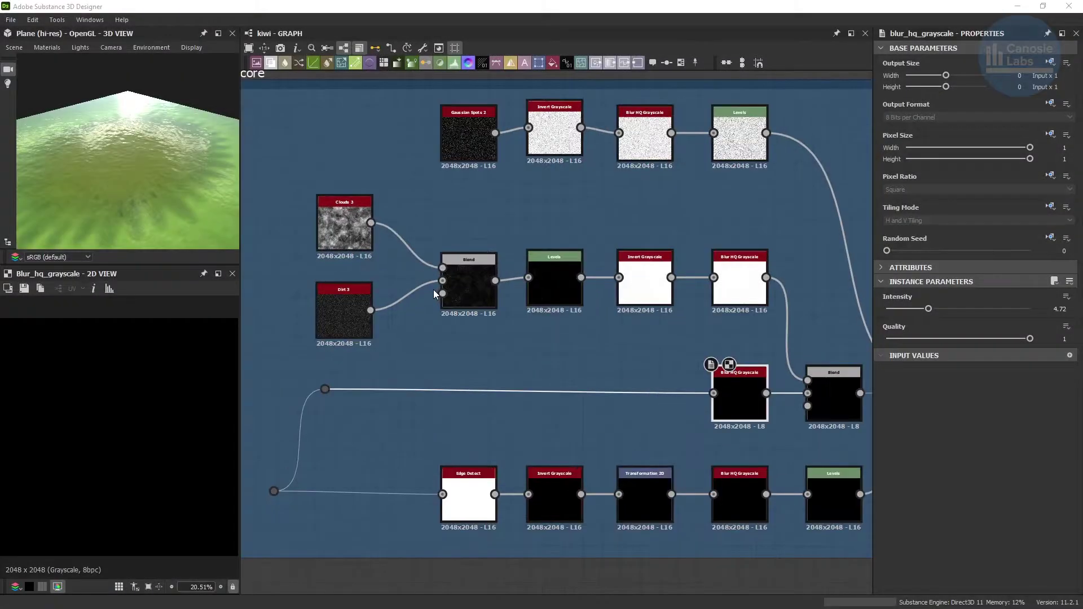
click(314, 207)
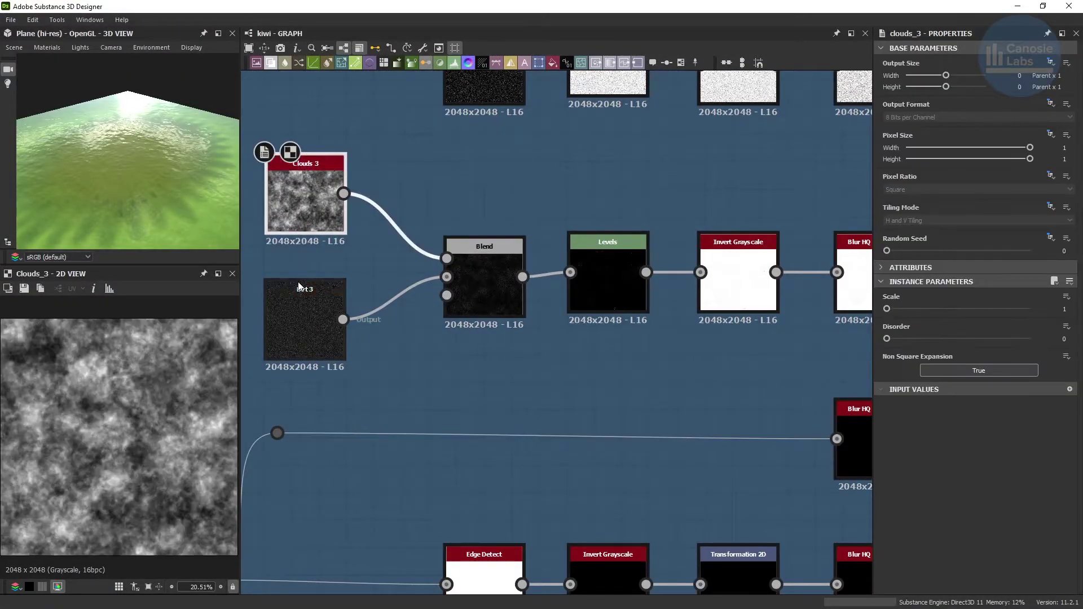
click(298, 299)
click(482, 279)
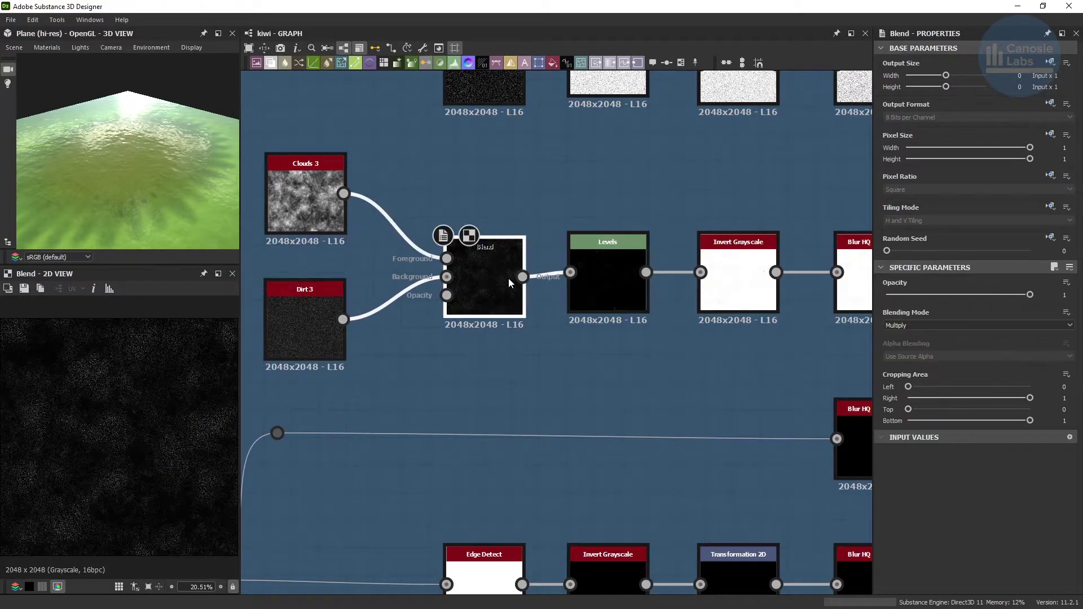
click(596, 276)
click(728, 279)
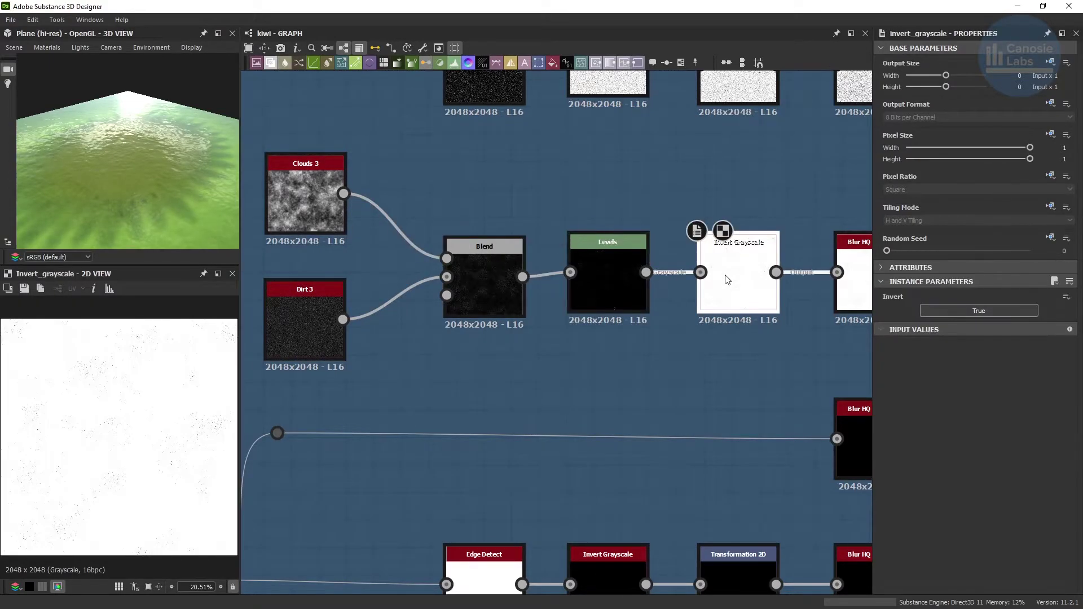
middle_drag(776, 323, 564, 301)
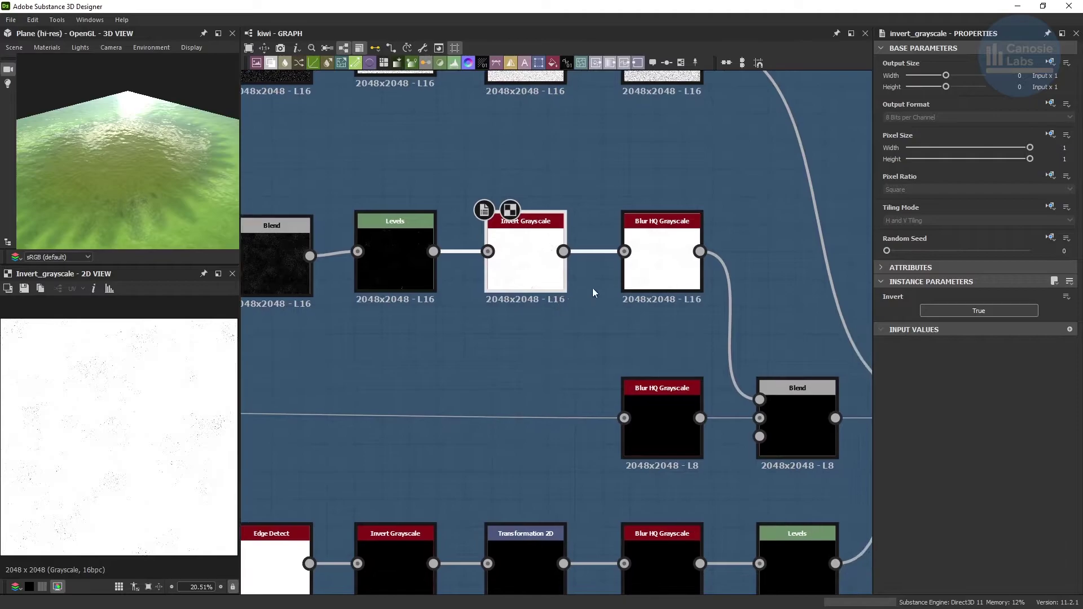
click(670, 254)
Connect the kiwi core mask line to the input Dot node of the core group.
scroll(670, 263, down, 6)
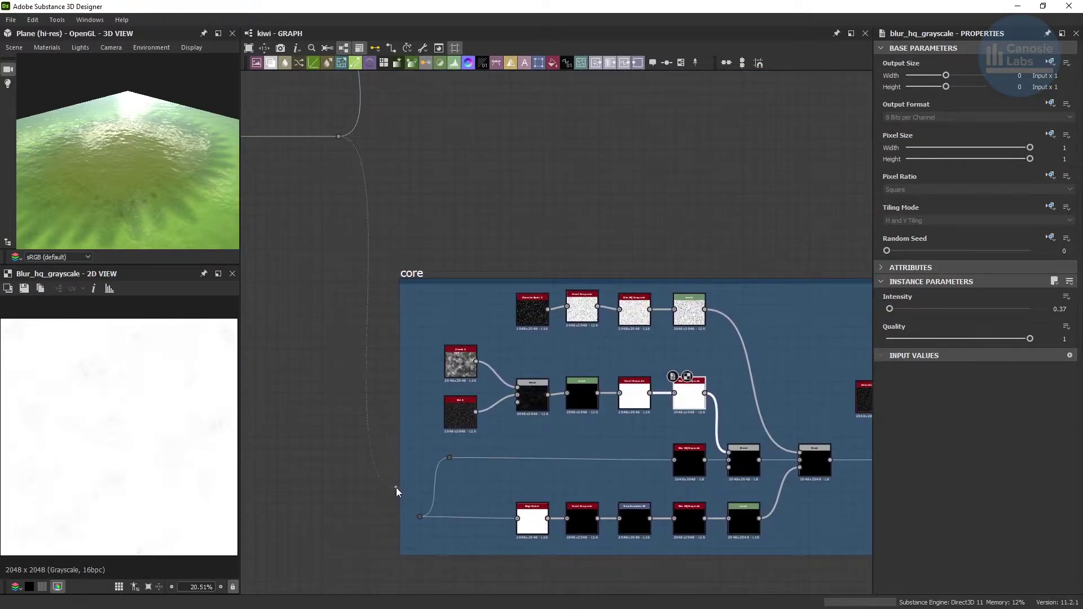
drag(396, 488, 417, 517)
scroll(610, 516, up, 4)
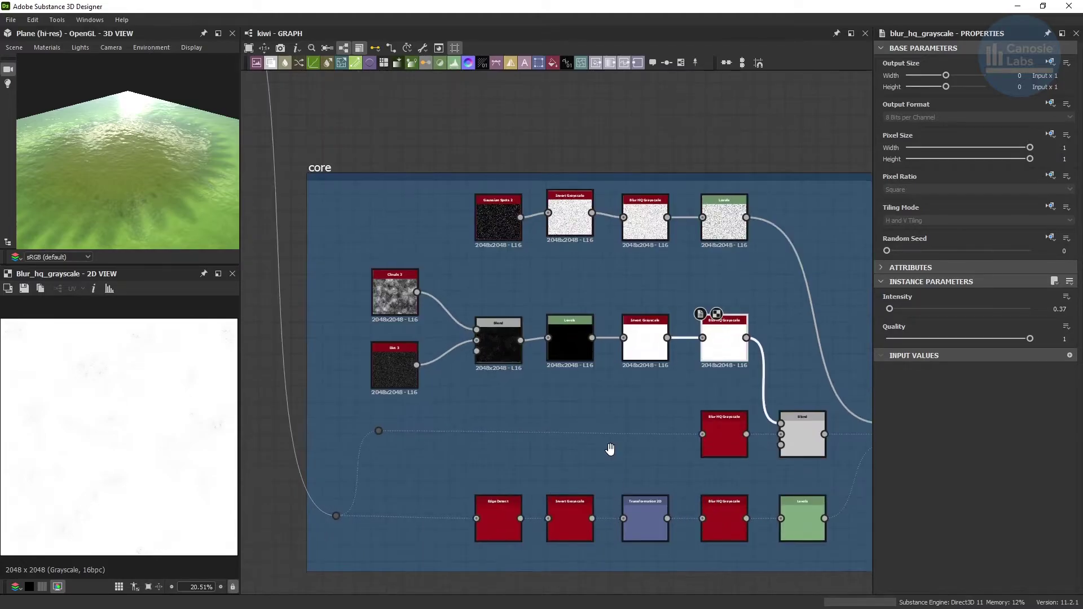
Preview the core group's Edge Detect outline chain through Invert Grayscale, Transformation 2D, Blur HQ Grayscale and Levels.
middle_drag(610, 448, 463, 295)
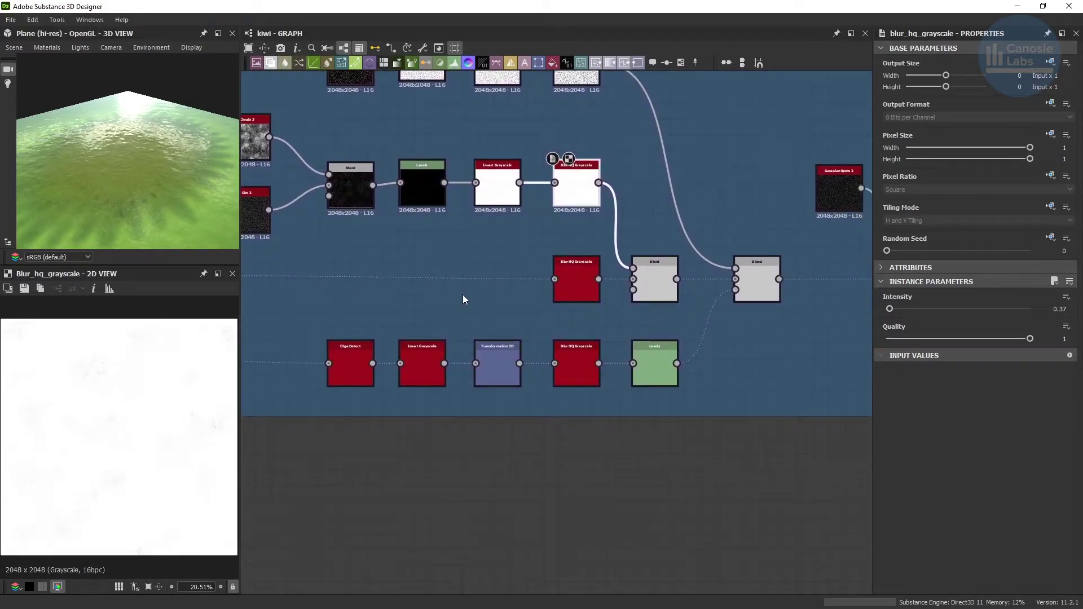
scroll(347, 357, up, 4)
click(353, 362)
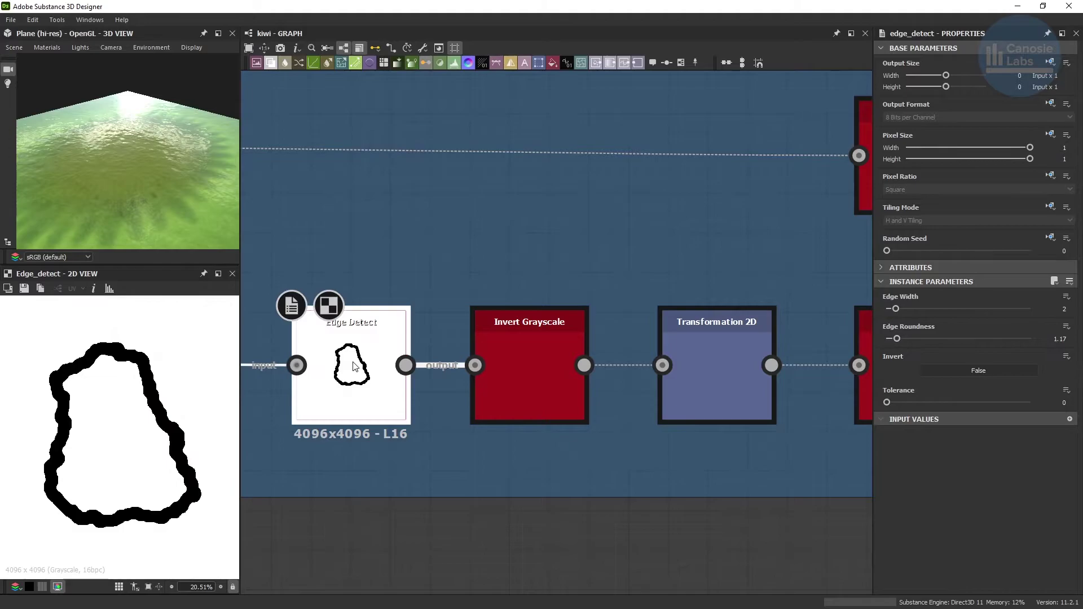
click(549, 366)
click(695, 364)
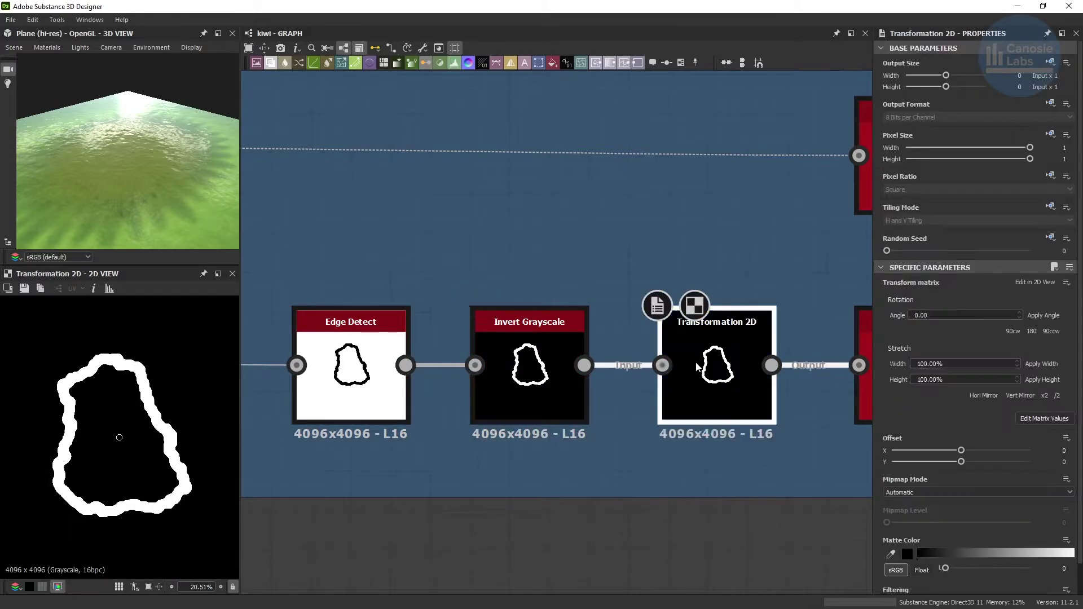
middle_drag(786, 307, 404, 313)
click(543, 375)
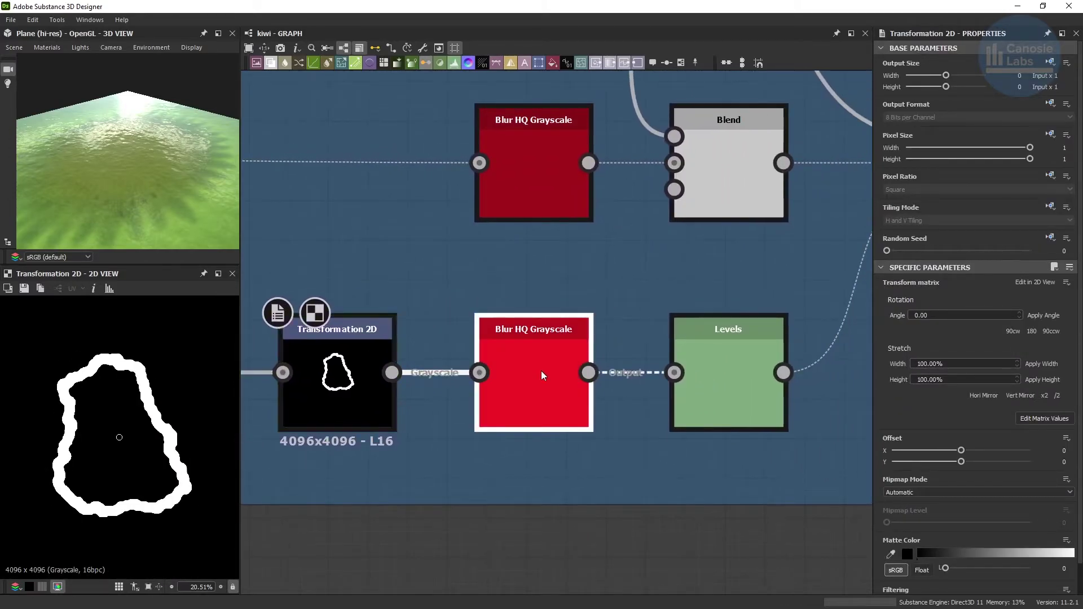
click(730, 349)
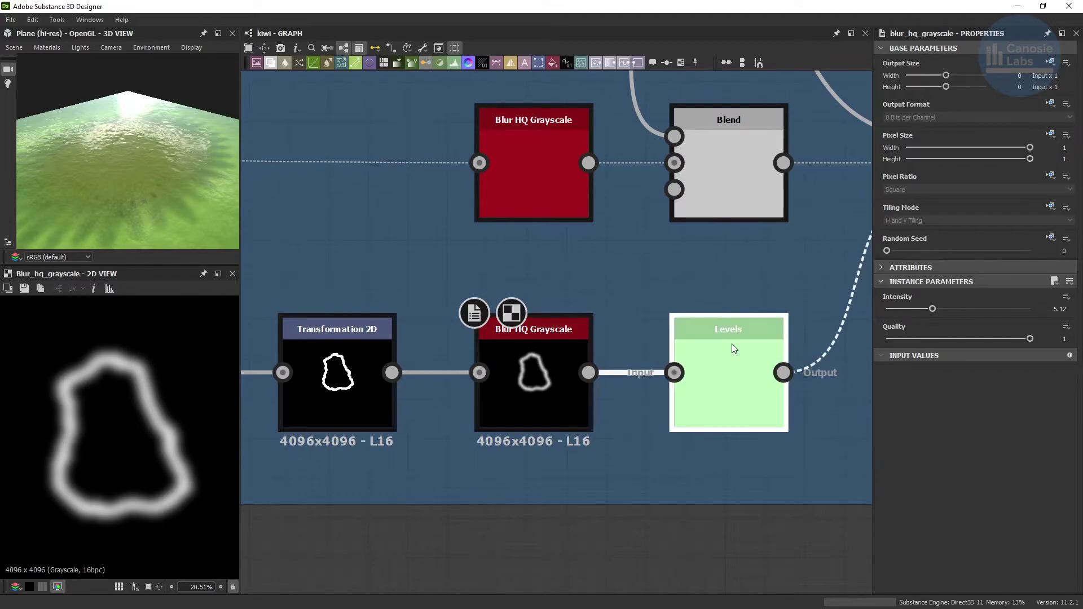
Preview the core group's blurred core mask and the Blend that multiplies it with the dirt pattern.
scroll(620, 167, down, 2)
middle_drag(675, 169, 513, 298)
click(405, 292)
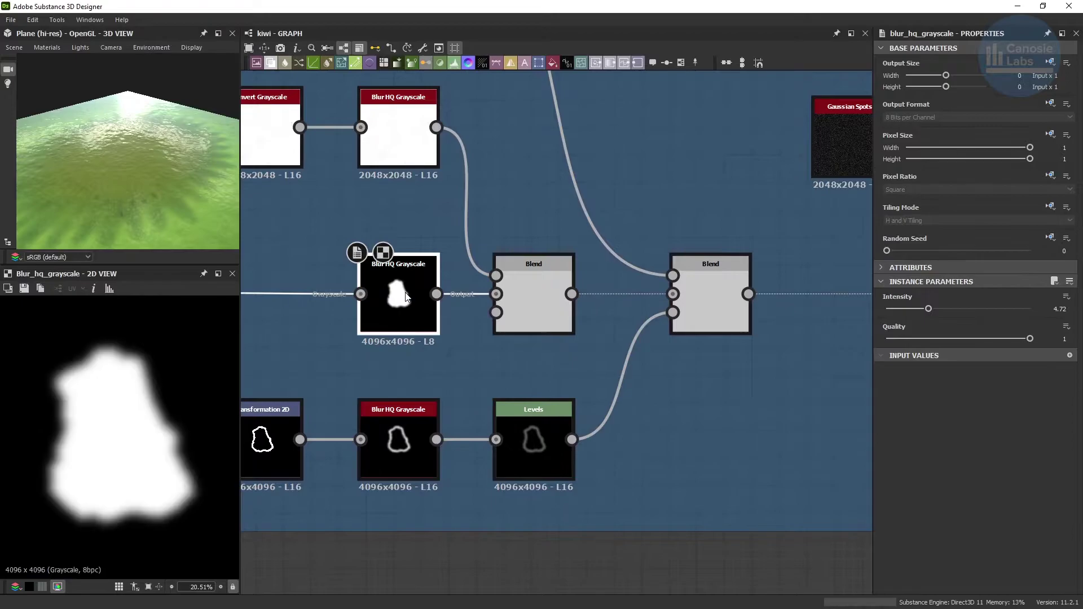
click(533, 299)
Preview the core group's upper Gaussian Spots 2 chain and the Blend that multiplies it onto the core along the outline mask.
scroll(692, 283, down, 3)
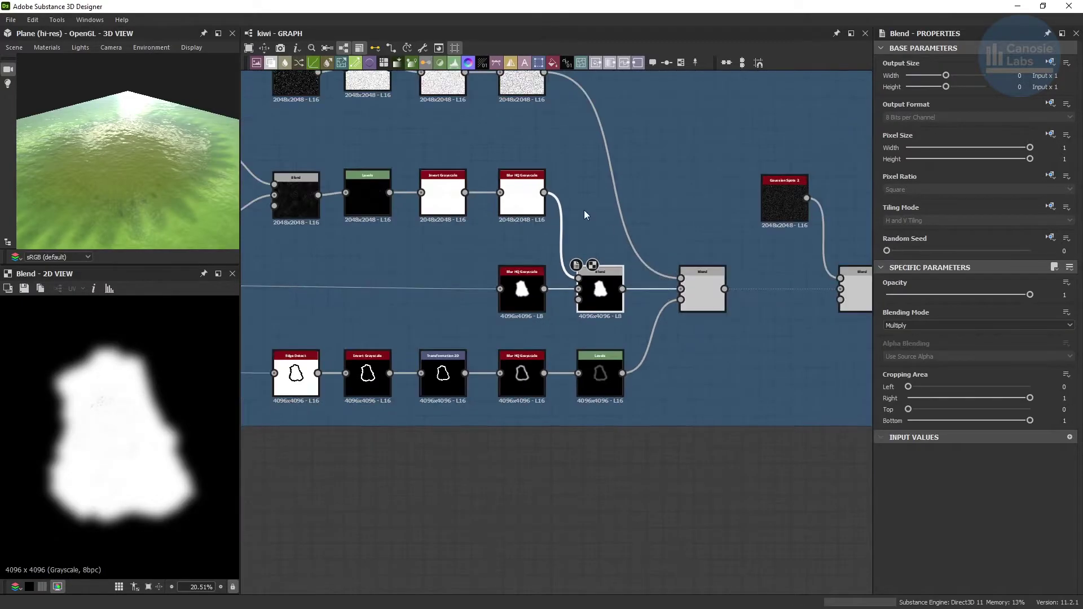
middle_drag(533, 175, 574, 248)
click(334, 151)
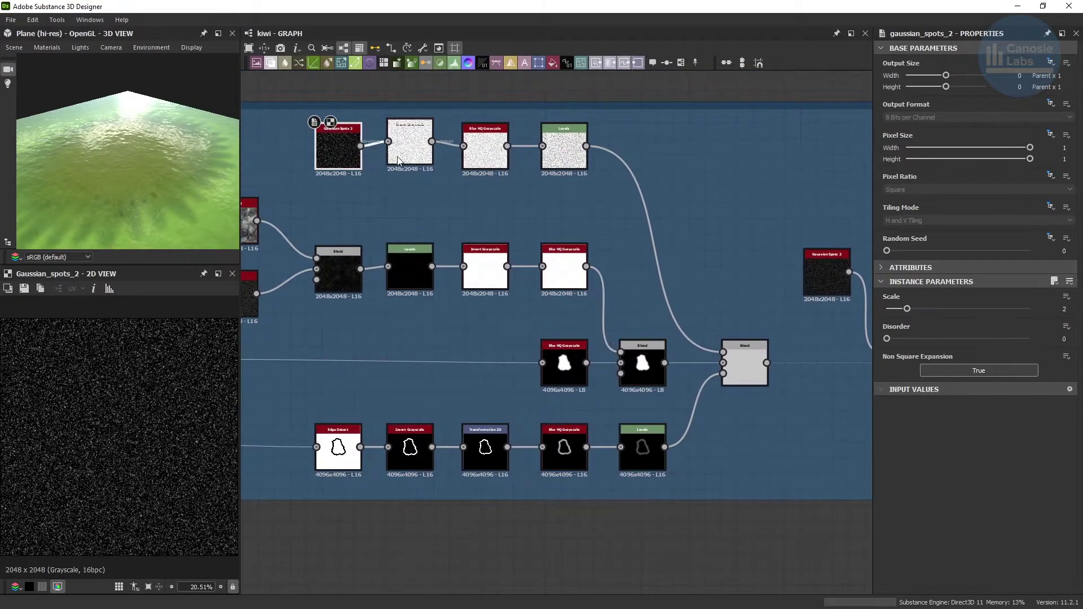
click(420, 151)
click(488, 157)
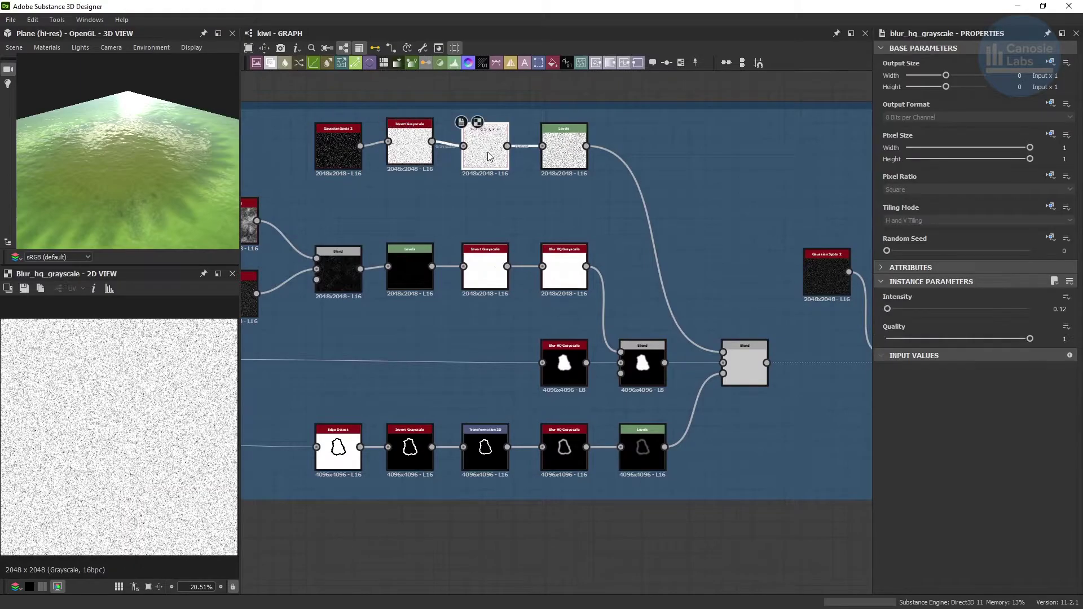
click(558, 155)
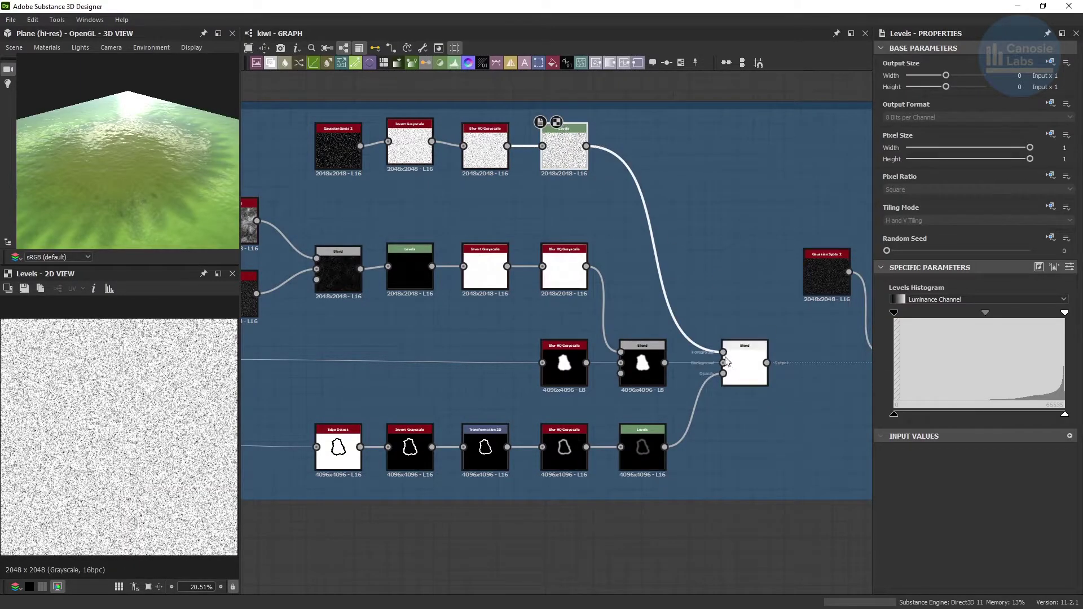
click(743, 363)
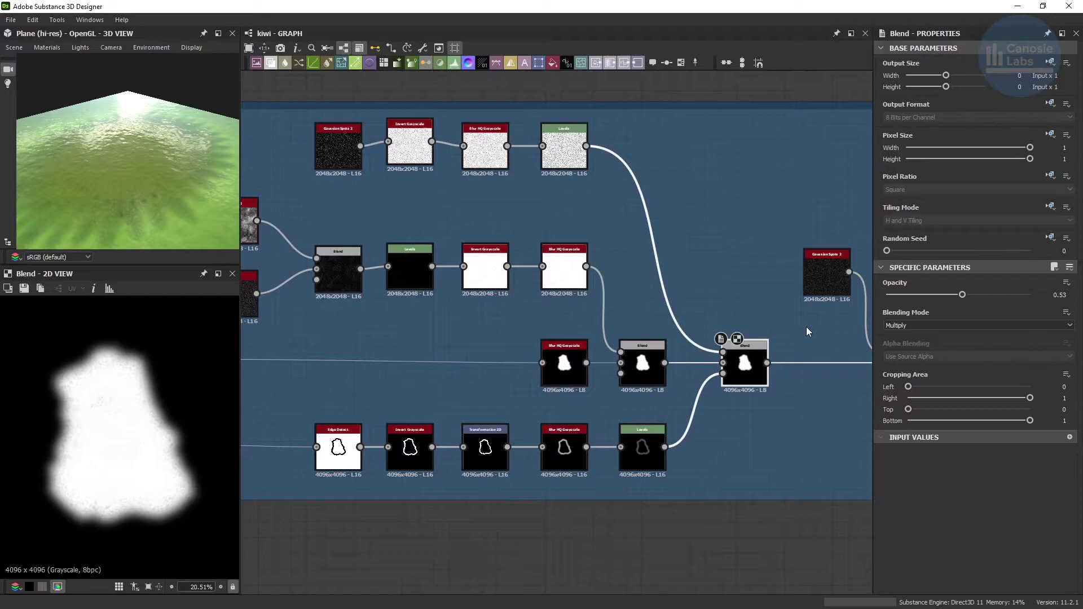
Preview the core group's last Gaussian Spots 2 and the Blend that combines it with the core mask.
middle_drag(807, 332, 509, 303)
click(510, 266)
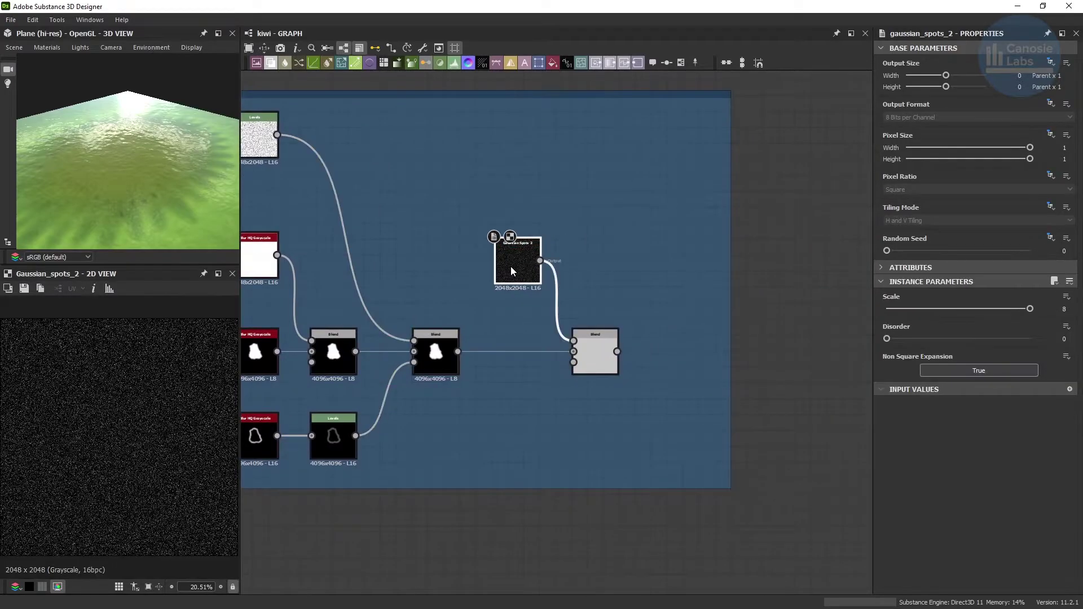
click(598, 353)
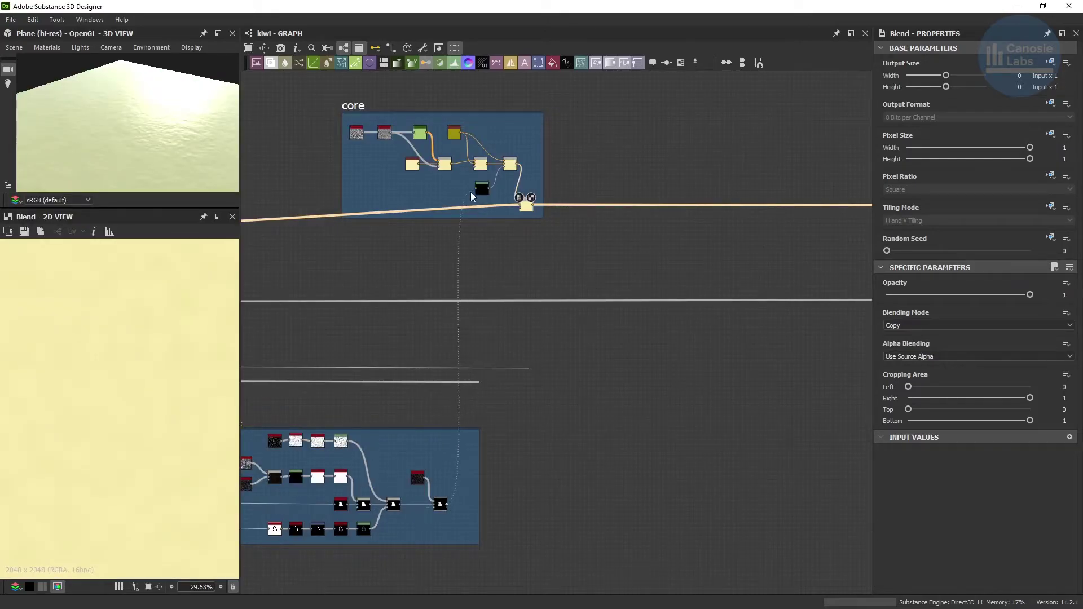
Connect the output of the core mask group's last Blend to the opacity of the core colour group's Blend of cream over olive.
drag(472, 194, 472, 168)
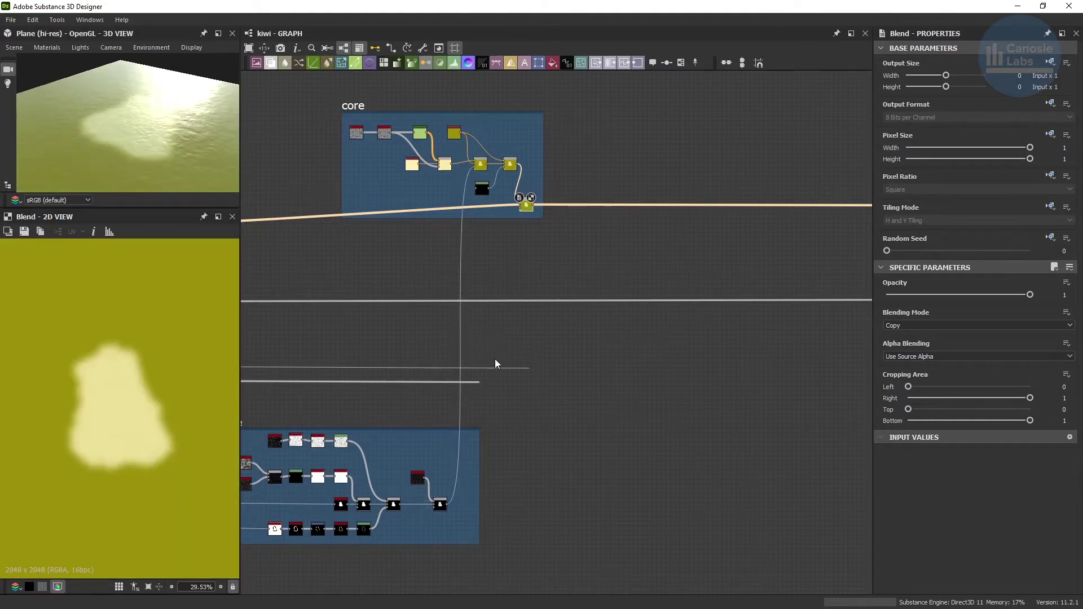
Connect the kiwi_core seed nodes line to the core colour group's Levels and the kiwi_core mask line to its final Blend's opacity.
scroll(494, 364, up, 3)
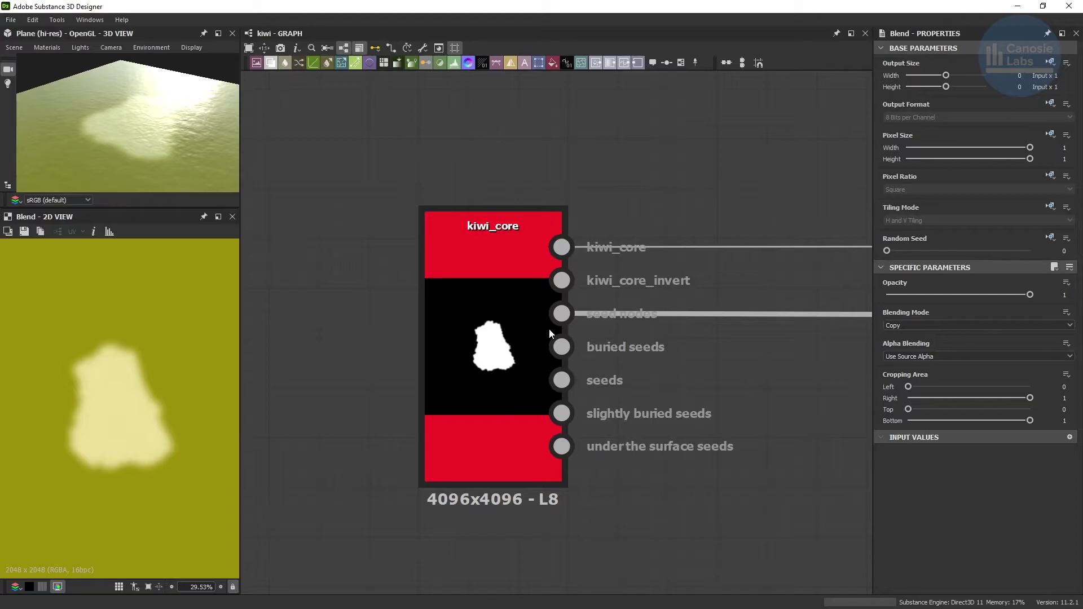
middle_drag(756, 327, 480, 310)
scroll(597, 297, down, 5)
middle_drag(747, 289, 333, 298)
scroll(509, 305, down, 1)
middle_drag(671, 300, 339, 304)
middle_drag(765, 295, 491, 335)
scroll(617, 375, up, 2)
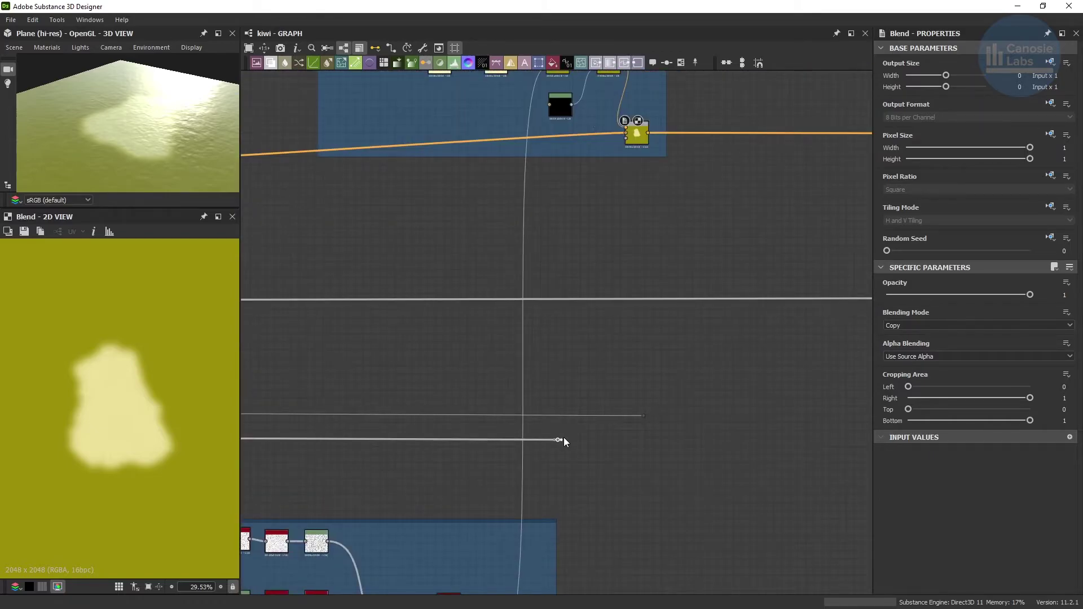
drag(587, 419, 555, 242)
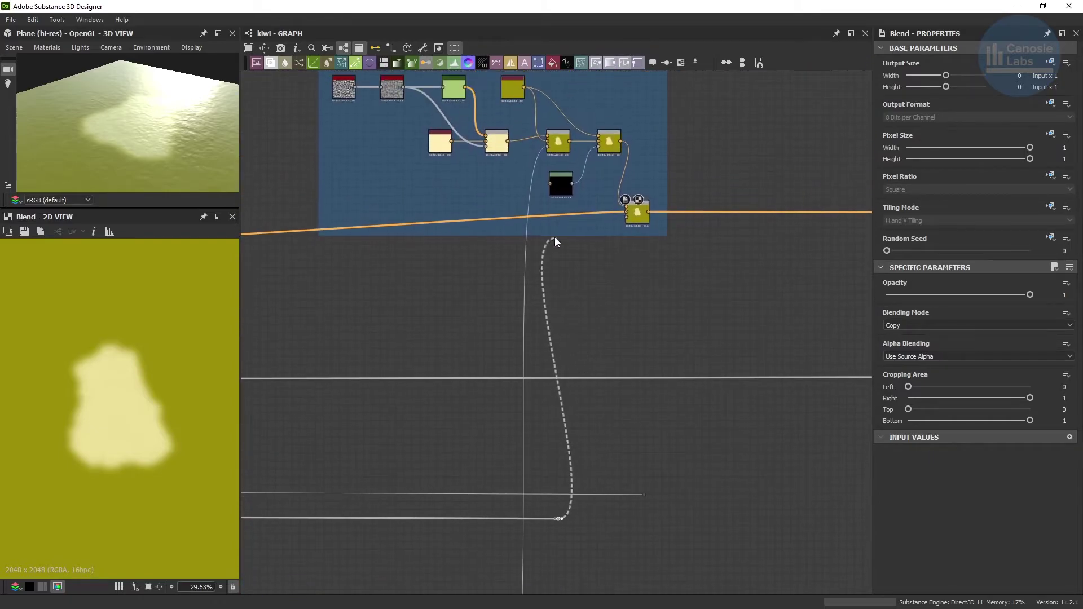
drag(550, 187, 550, 185)
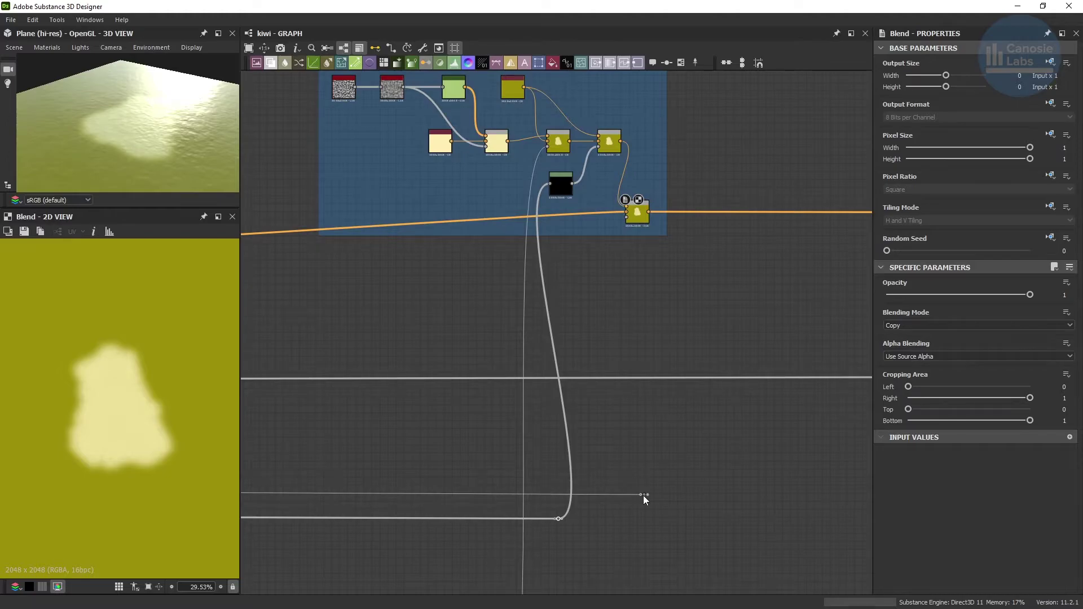
drag(645, 494, 625, 218)
Preview the core colour group's Perlin Noise, Blur HQ Grayscale and green Gradient Map.
middle_drag(479, 152, 502, 332)
scroll(412, 300, up, 4)
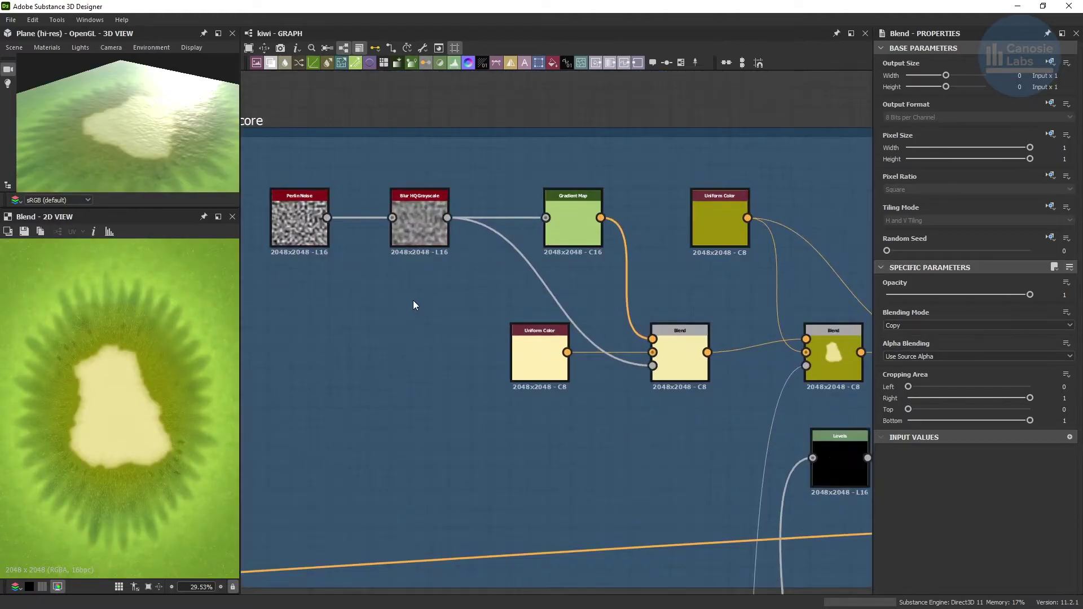
scroll(306, 219, up, 1)
click(305, 220)
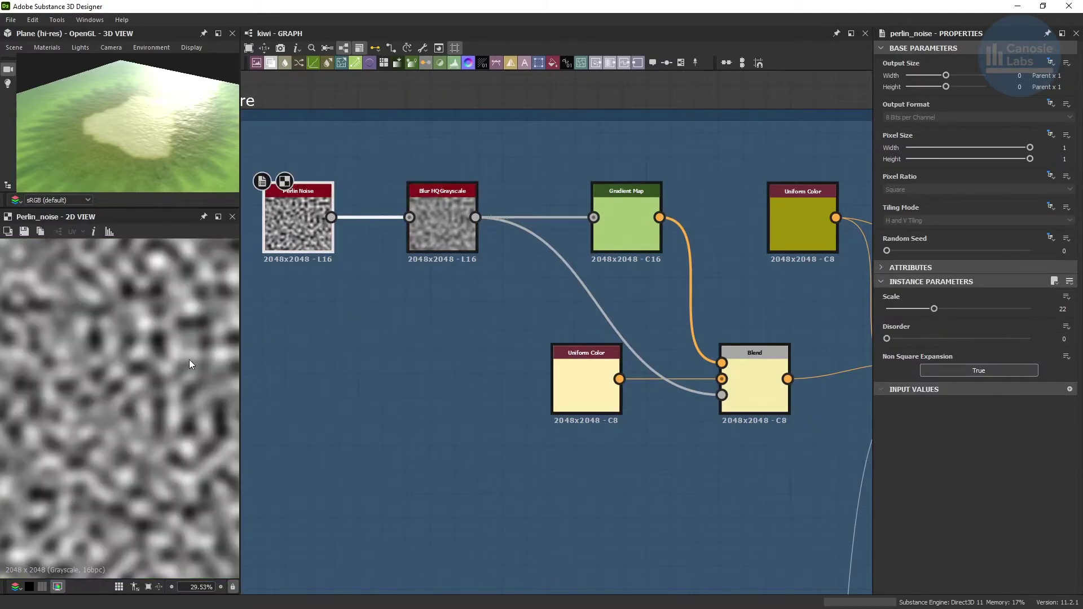
scroll(188, 360, down, 3)
scroll(187, 358, up, 2)
click(439, 225)
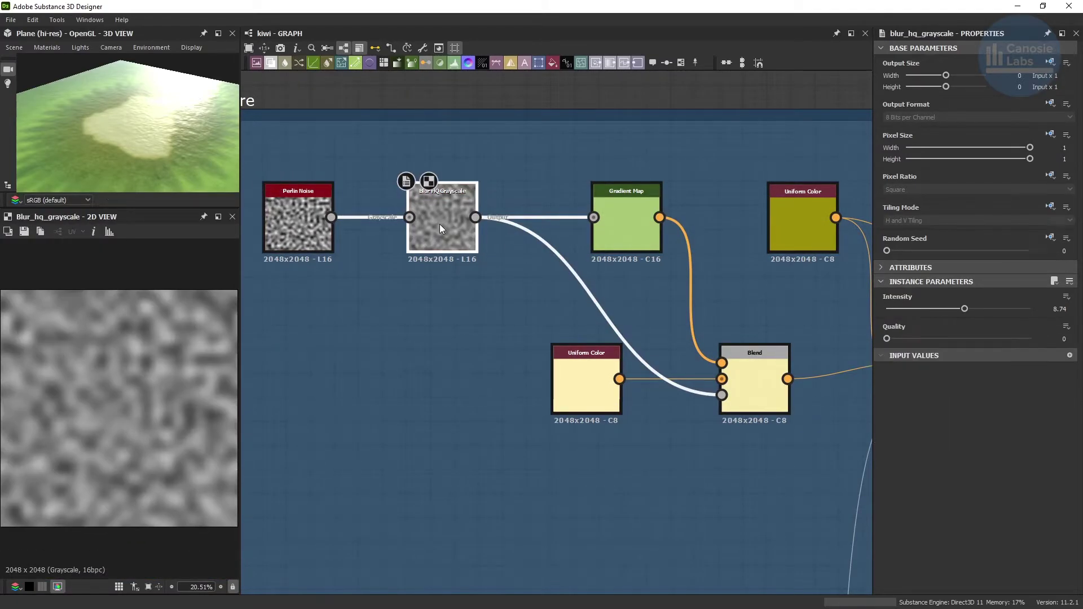
click(623, 225)
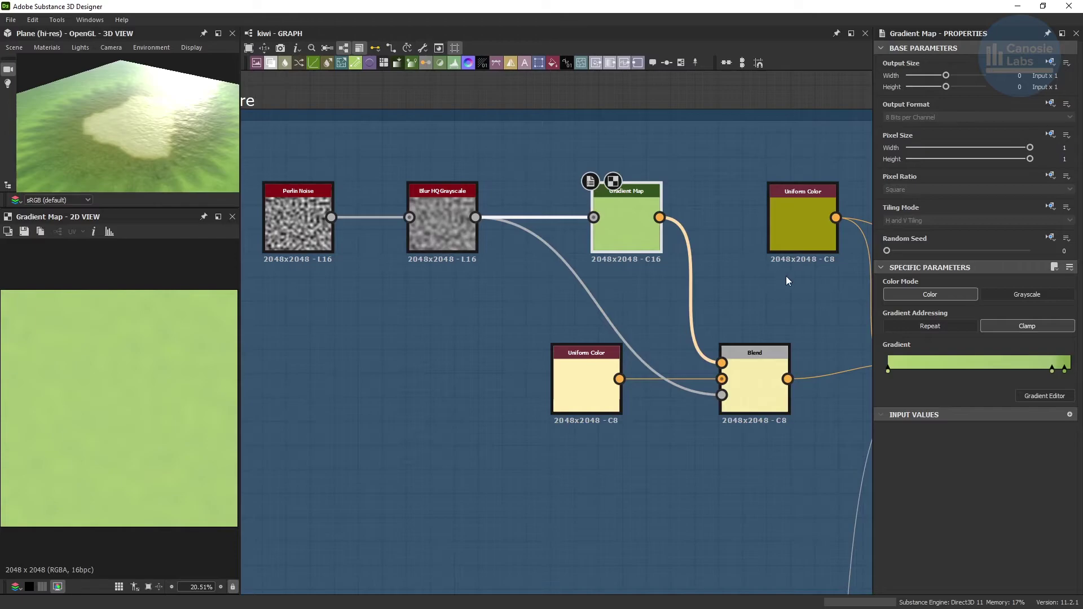
Preview the cream Uniform Color and the Blend that multiplies the green gradient onto it.
middle_drag(786, 281, 553, 282)
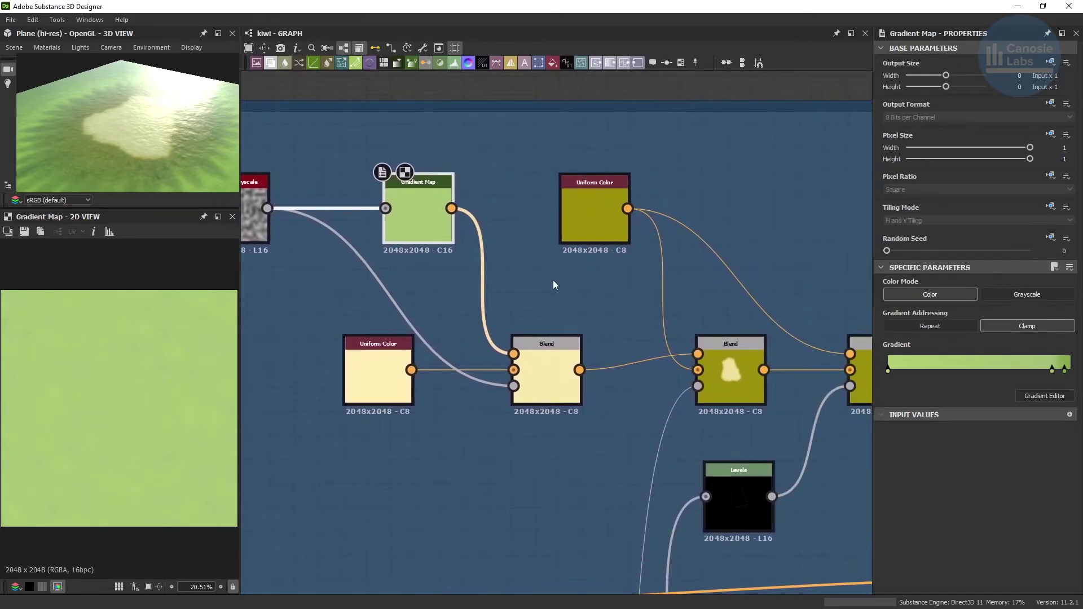
click(356, 382)
click(530, 389)
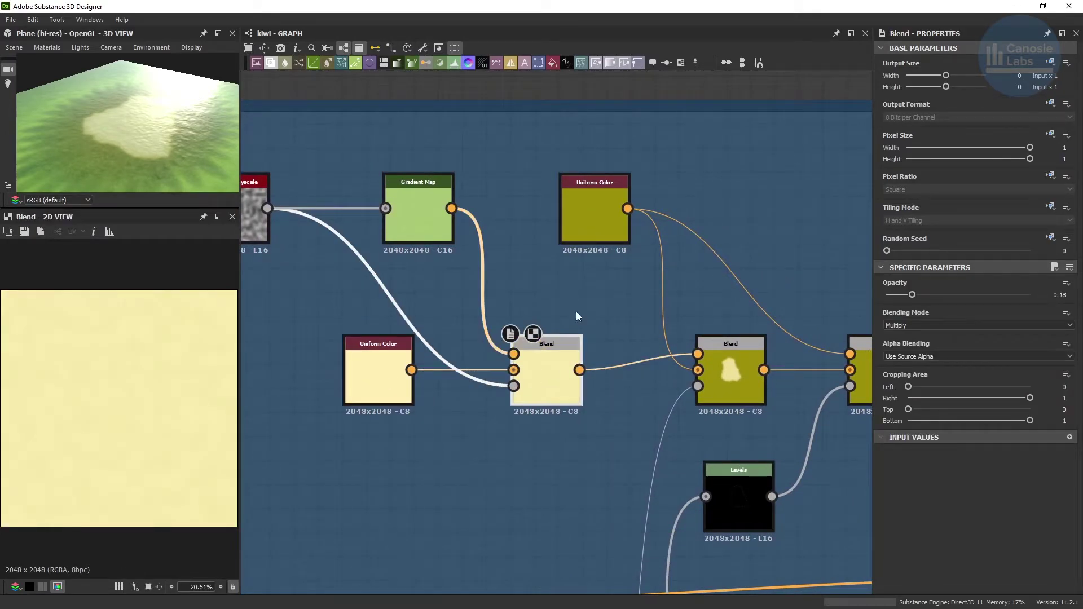
Preview the olive Uniform Color, the masked core Blends with their Levels mask, and the Blend that places the core on the flesh.
click(606, 222)
middle_drag(785, 350, 519, 299)
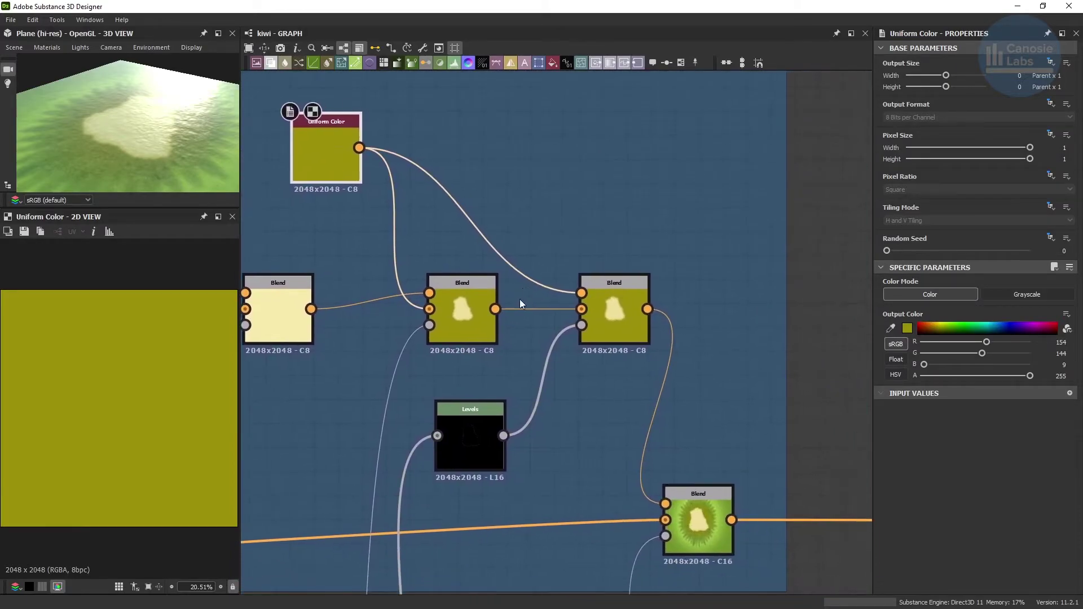
click(444, 324)
click(454, 415)
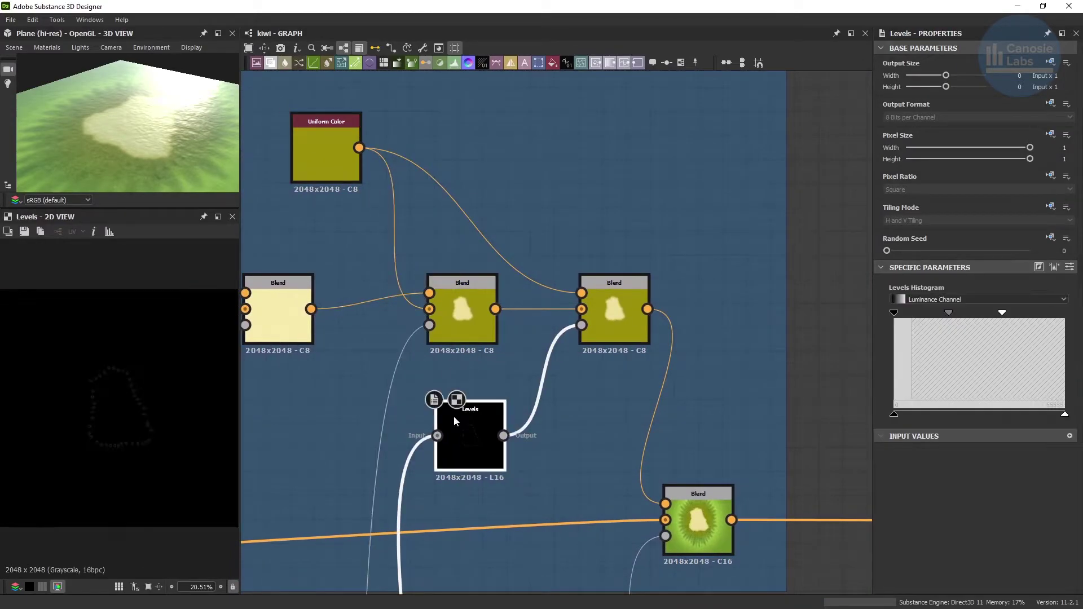
click(607, 323)
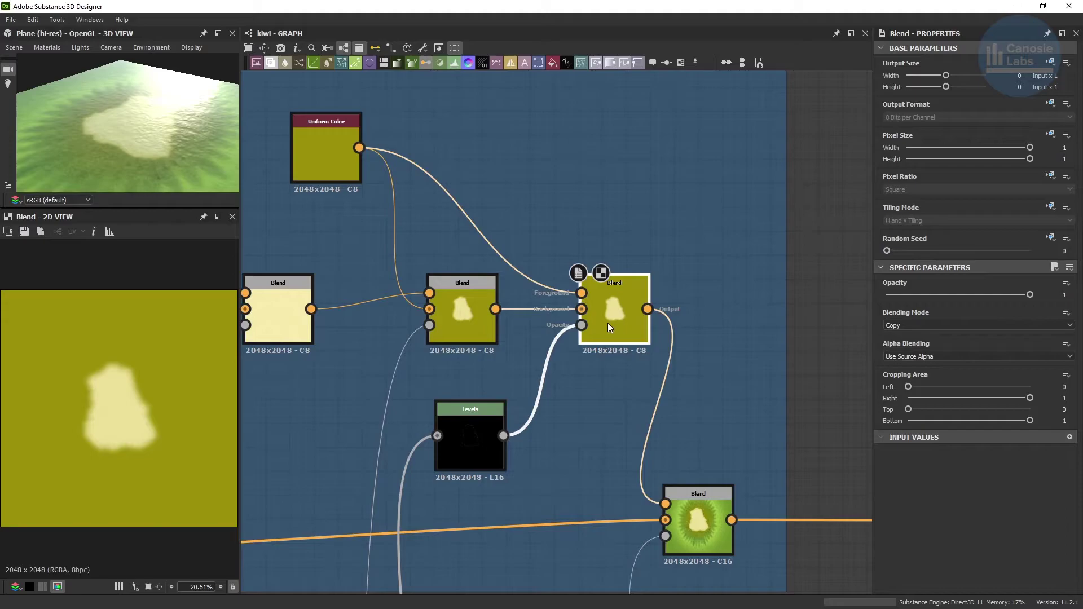
scroll(133, 407, up, 5)
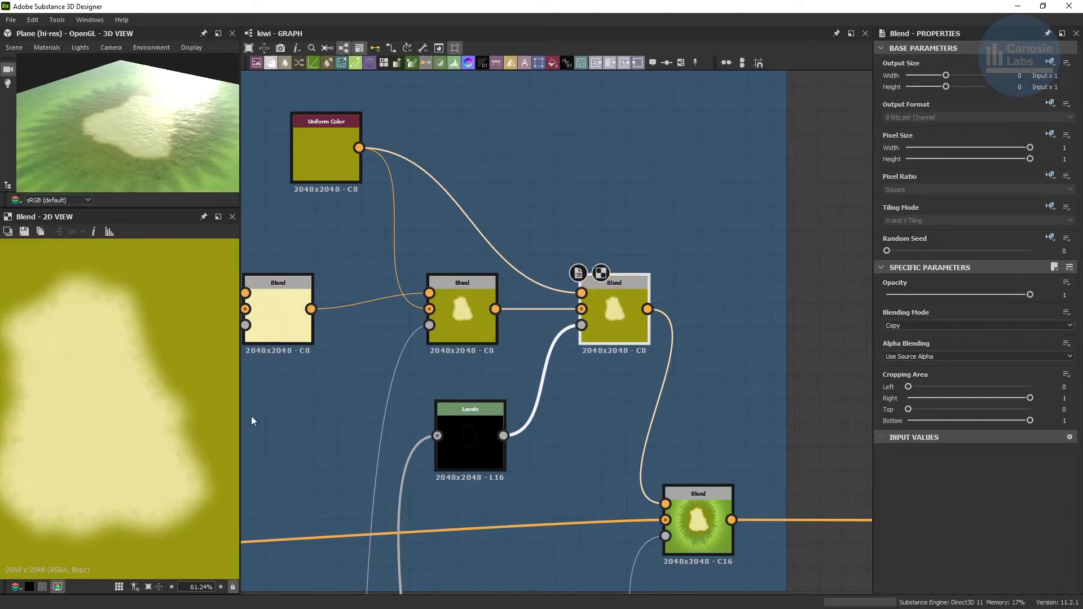
click(705, 537)
scroll(618, 511, down, 5)
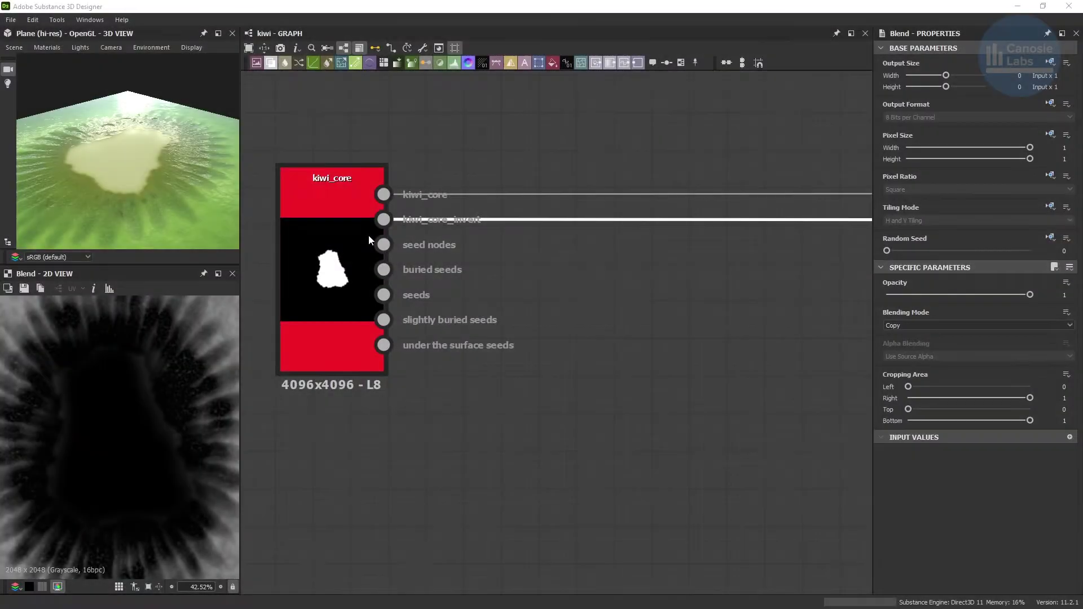
Trace the kiwi_core output lines to the seed crevasse group and preview its Histogram Scan.
scroll(368, 235, down, 8)
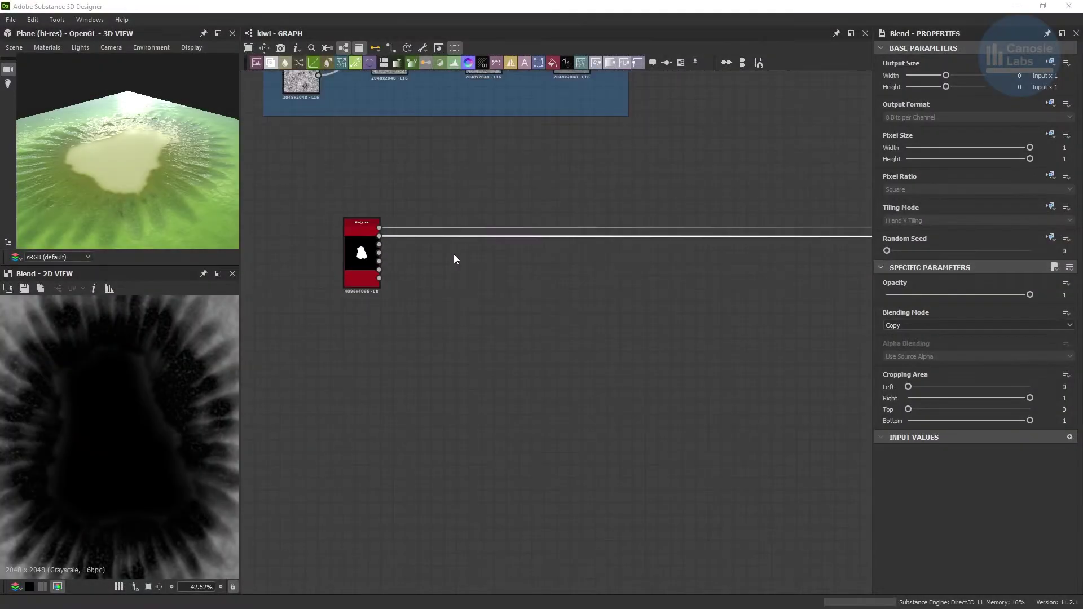
scroll(630, 267, down, 2)
middle_drag(778, 267, 366, 271)
middle_drag(794, 271, 516, 274)
scroll(595, 265, up, 5)
scroll(596, 265, up, 2)
click(602, 222)
scroll(660, 173, up, 3)
middle_drag(661, 170, 621, 365)
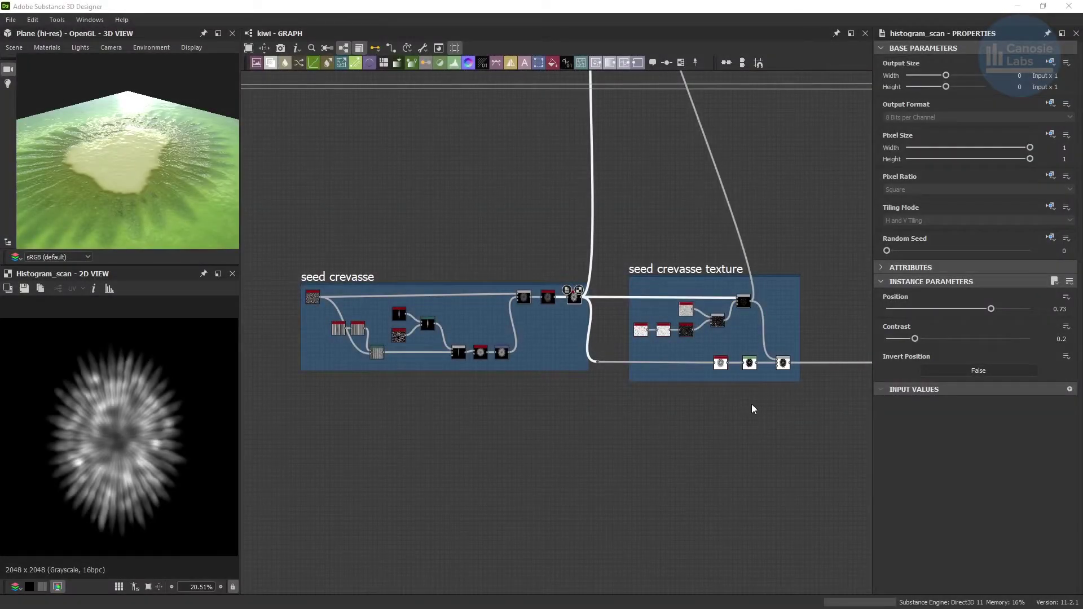
Preview the seed crevasse texture group's Invert Grayscale, Levels and Add (Linear Dodge) Blend.
scroll(756, 389, up, 5)
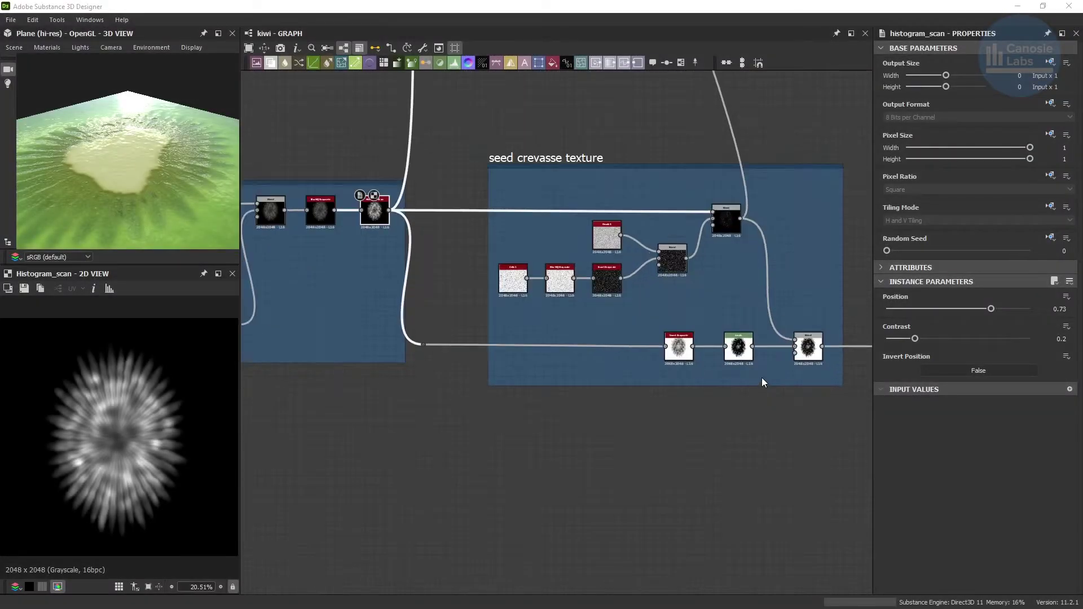
middle_drag(764, 367, 551, 382)
scroll(551, 387, up, 3)
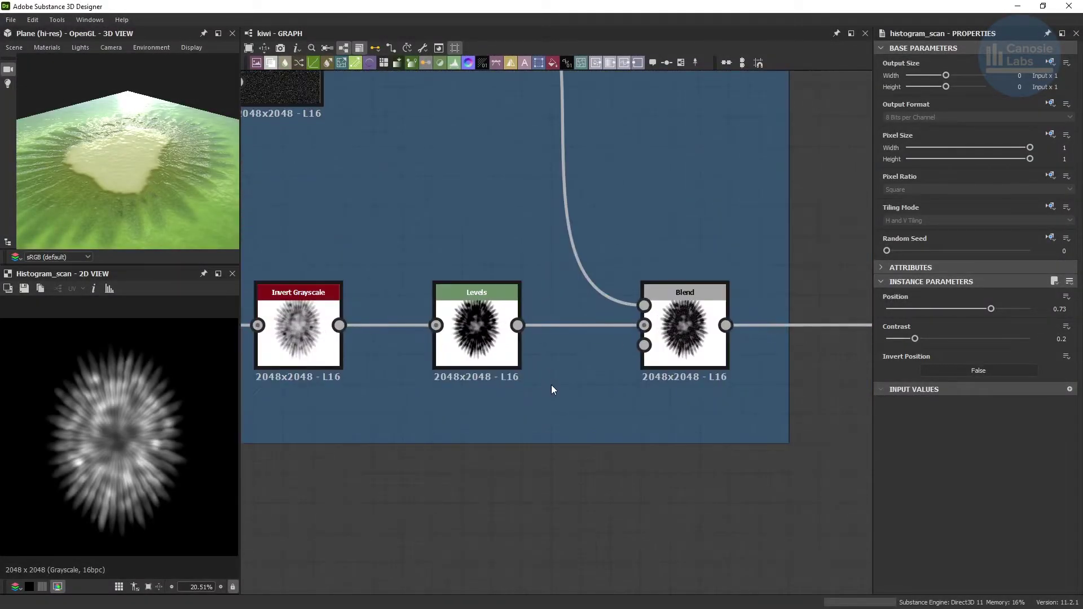
double_click(319, 351)
double_click(473, 341)
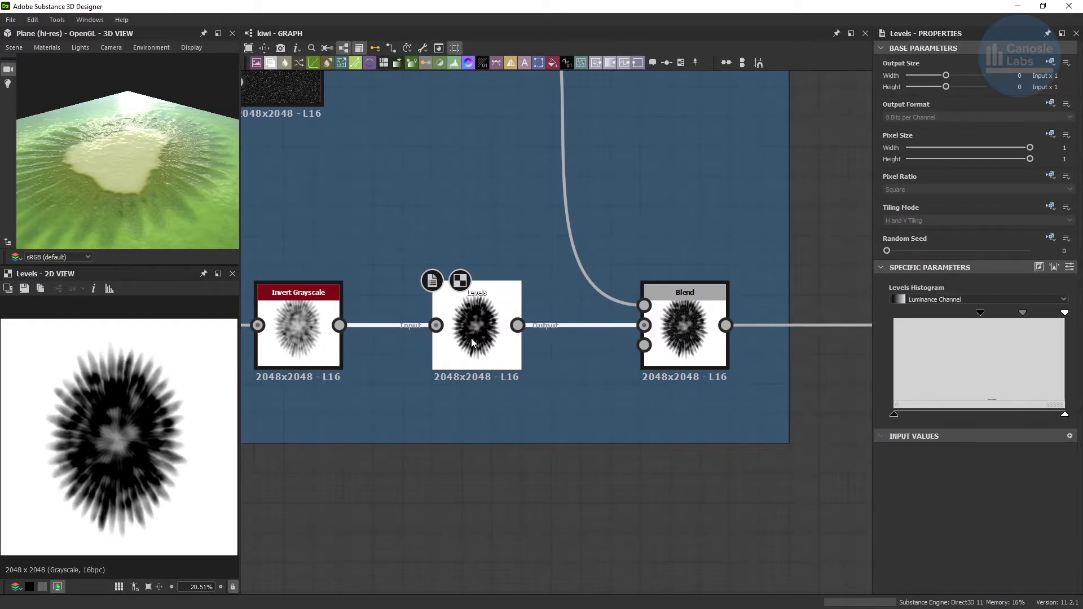
double_click(685, 325)
Follow the seed crevasse texture output and preview the Blend that multiplies it into the main height line.
scroll(684, 350, down, 6)
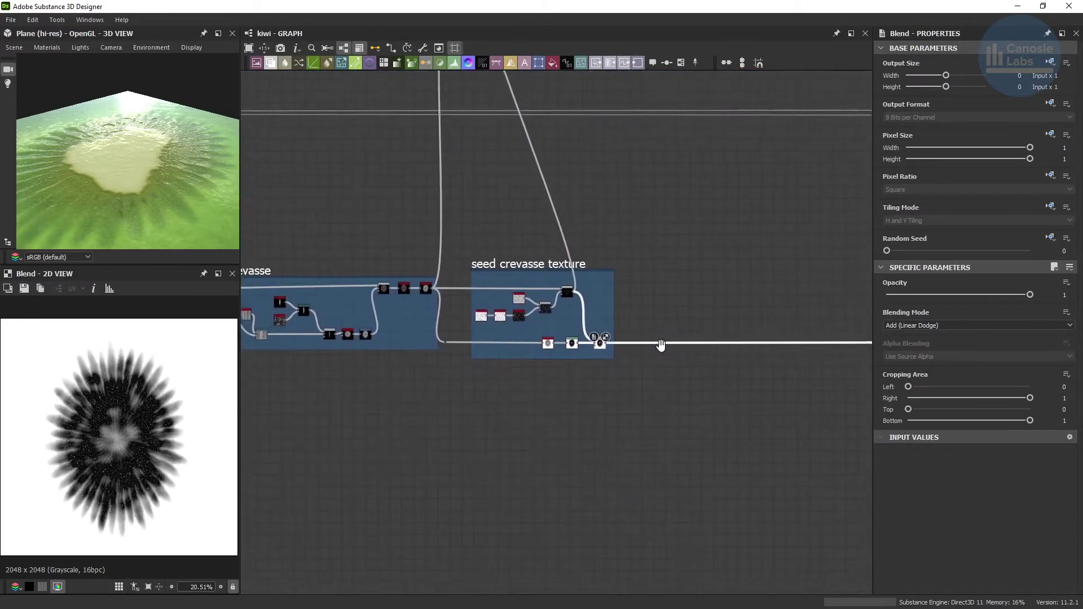
middle_drag(747, 328, 454, 371)
scroll(533, 228, up, 3)
scroll(502, 186, up, 4)
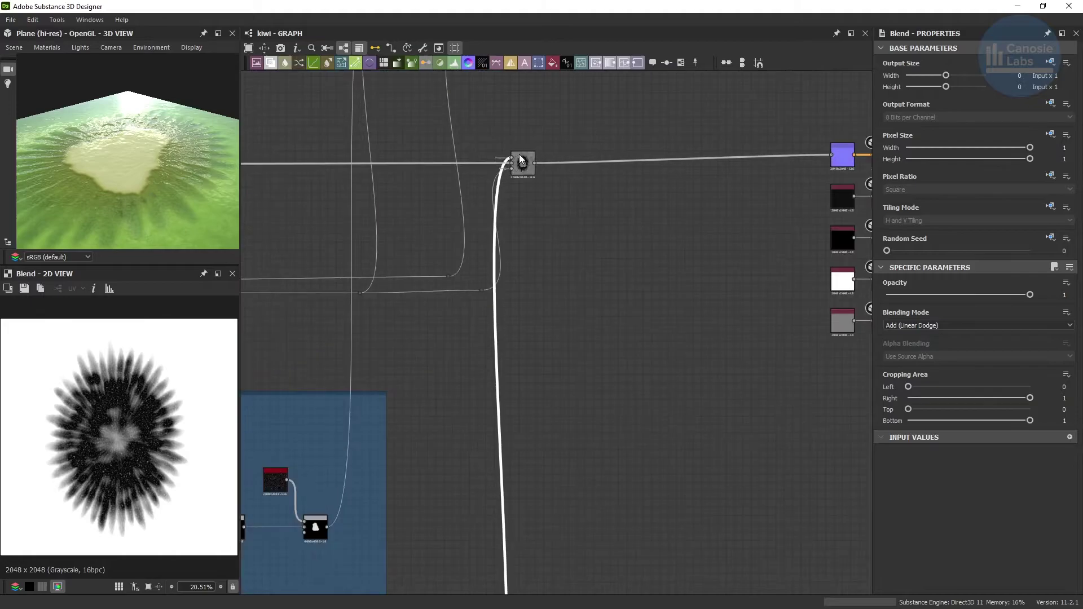
double_click(479, 212)
scroll(479, 211, up, 5)
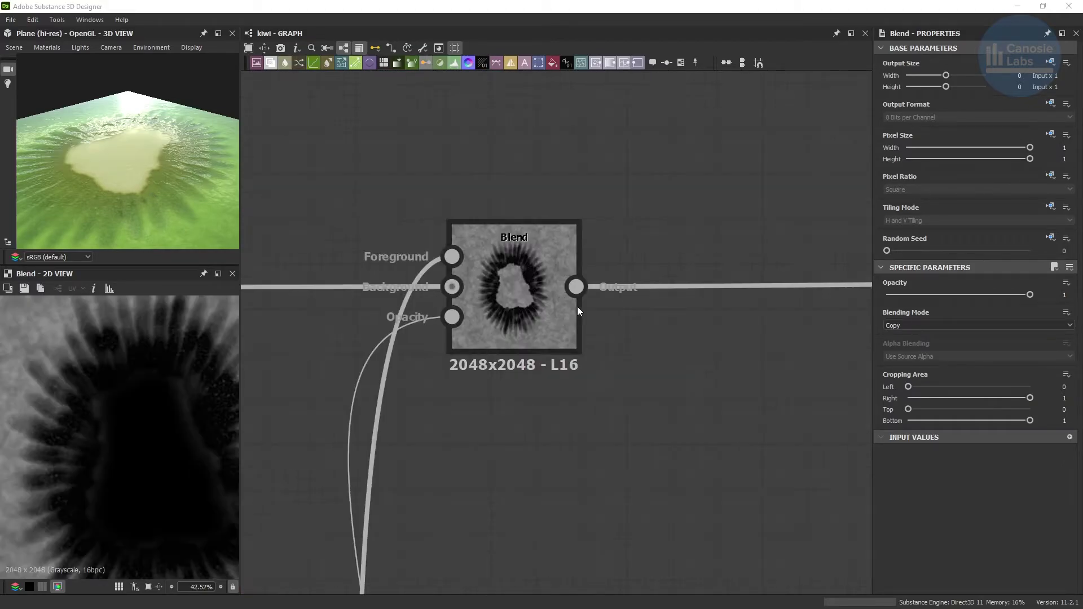
Preview the nodes in the subtract core group that shape the core mask.
scroll(572, 319, down, 5)
middle_drag(714, 354, 440, 339)
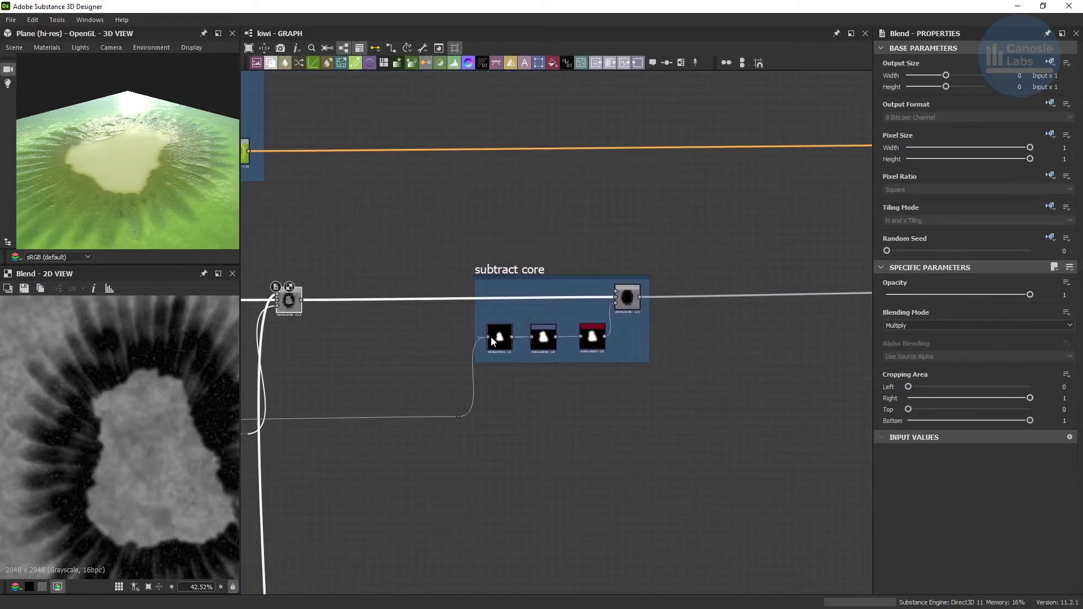
scroll(499, 337, up, 5)
middle_drag(550, 343, 432, 348)
double_click(394, 345)
double_click(519, 354)
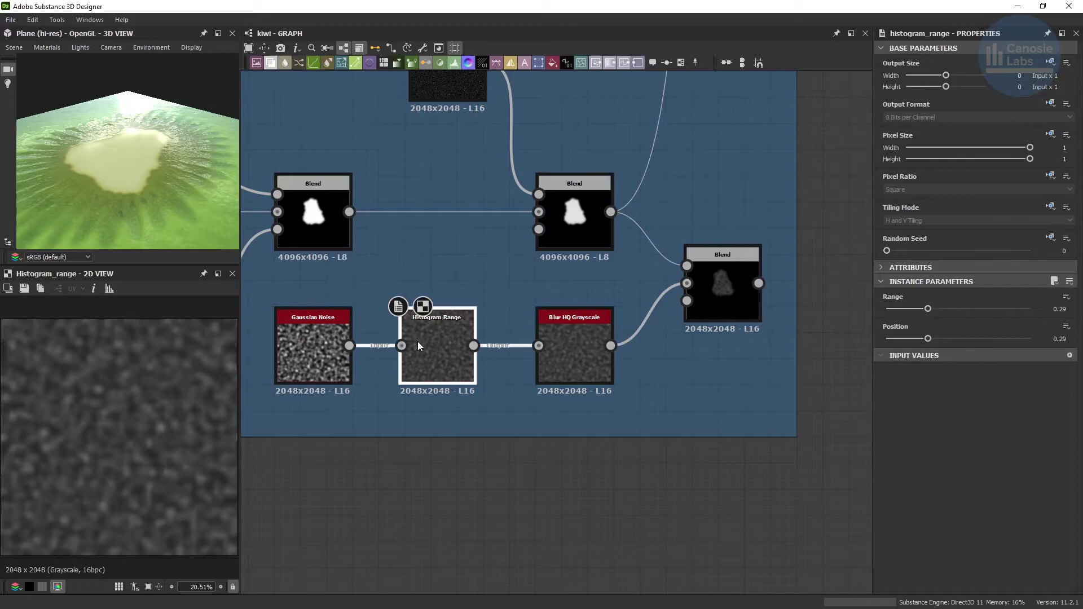
Inspect the core group's noise Blur HQ Grayscale and preview the Blend that multiplies the noise with the core mask.
click(547, 342)
double_click(717, 293)
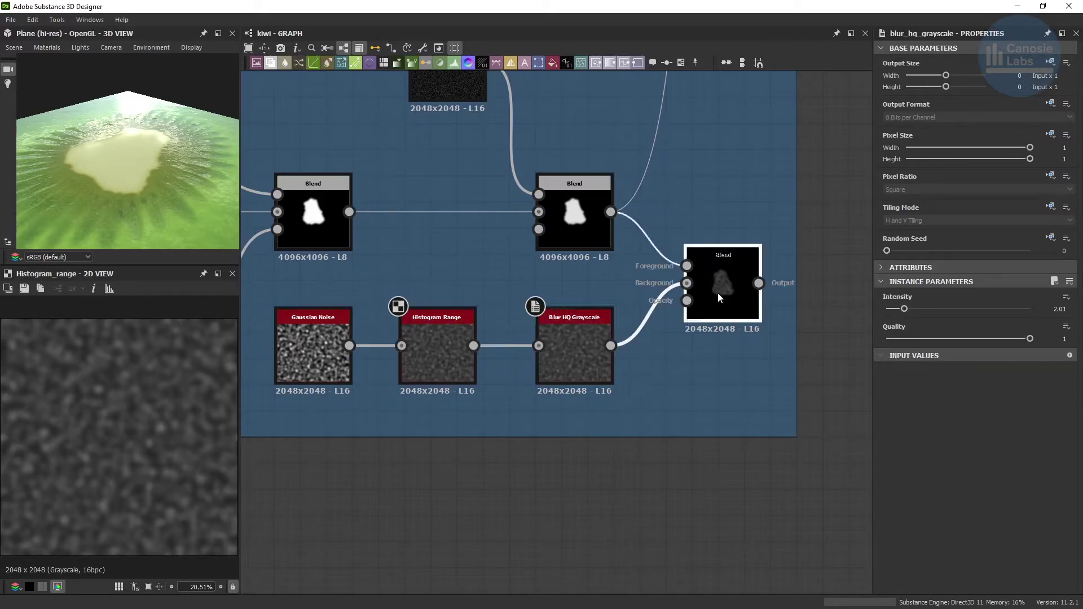
Follow the core noise output and preview the Blend that merges it with the height after the subtract core group.
scroll(719, 293, down, 4)
middle_drag(730, 300, 435, 407)
scroll(434, 405, down, 2)
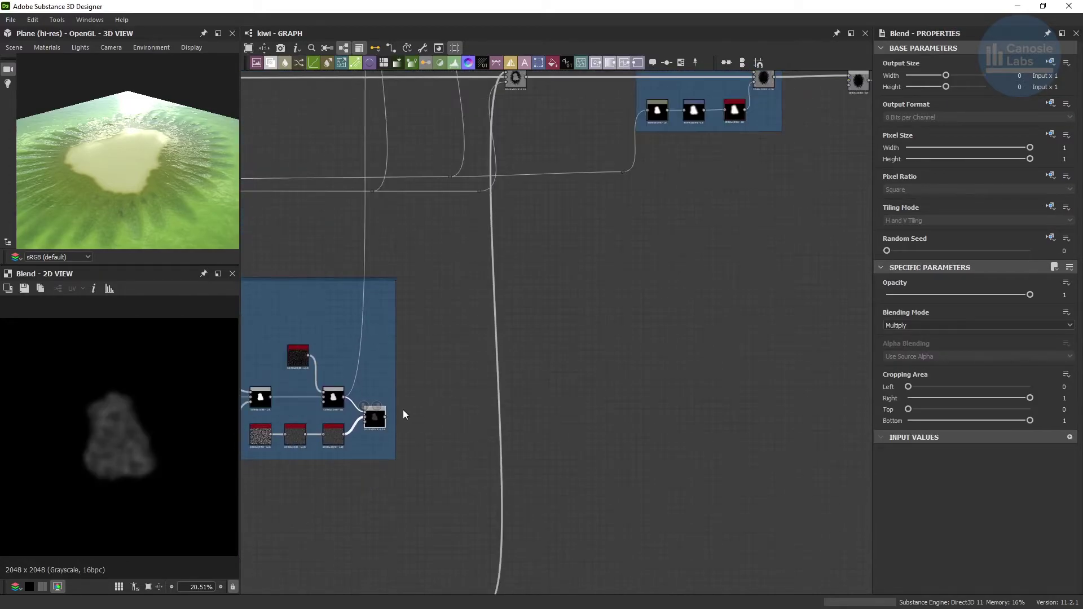
middle_drag(693, 208, 398, 403)
scroll(541, 302, up, 3)
click(564, 252)
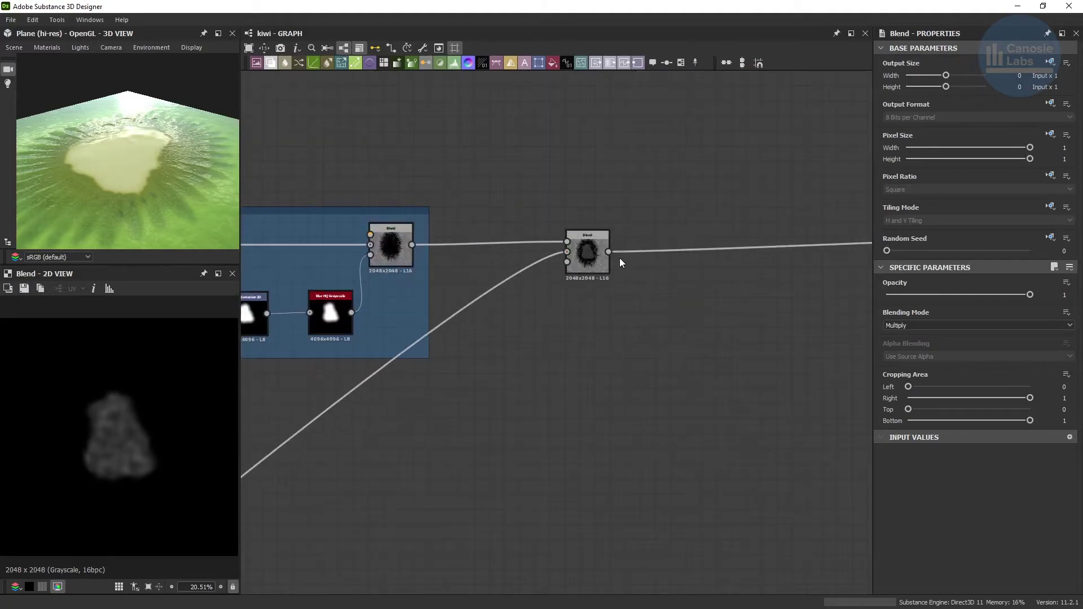
scroll(599, 255, up, 6)
double_click(530, 248)
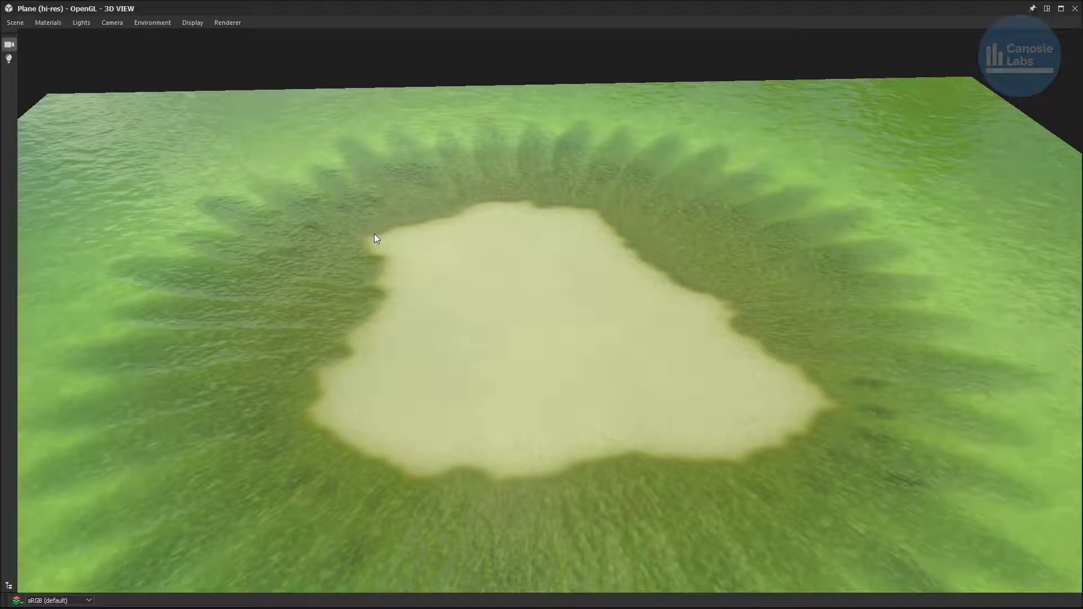
Rotate the lighting in the enlarged 3D view to examine the kiwi surface relief.
shift+right_drag(374, 233, 207, 296)
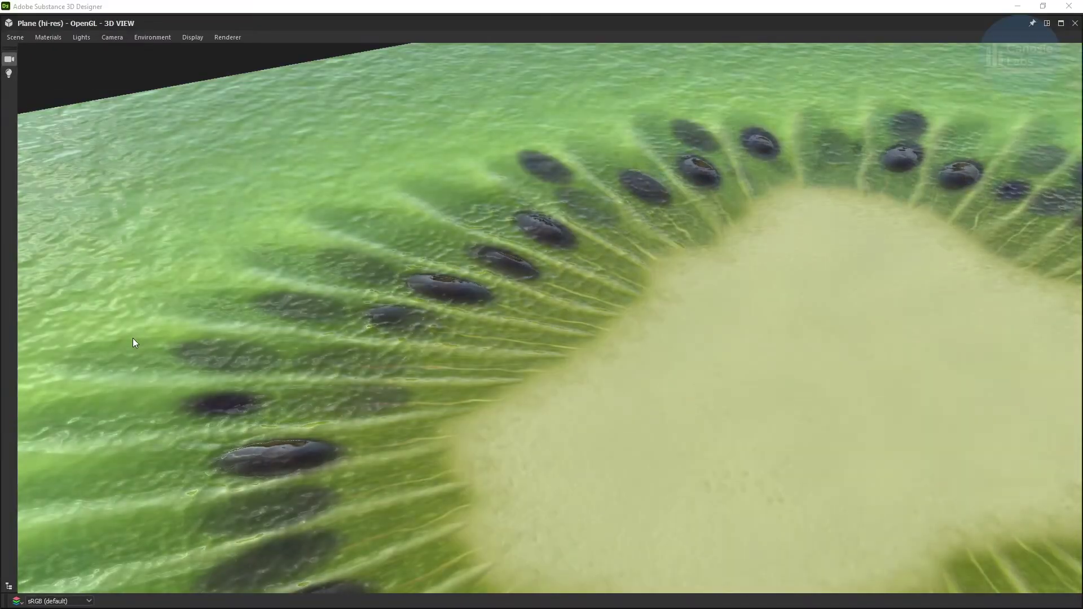
shift+right_drag(133, 339, 58, 366)
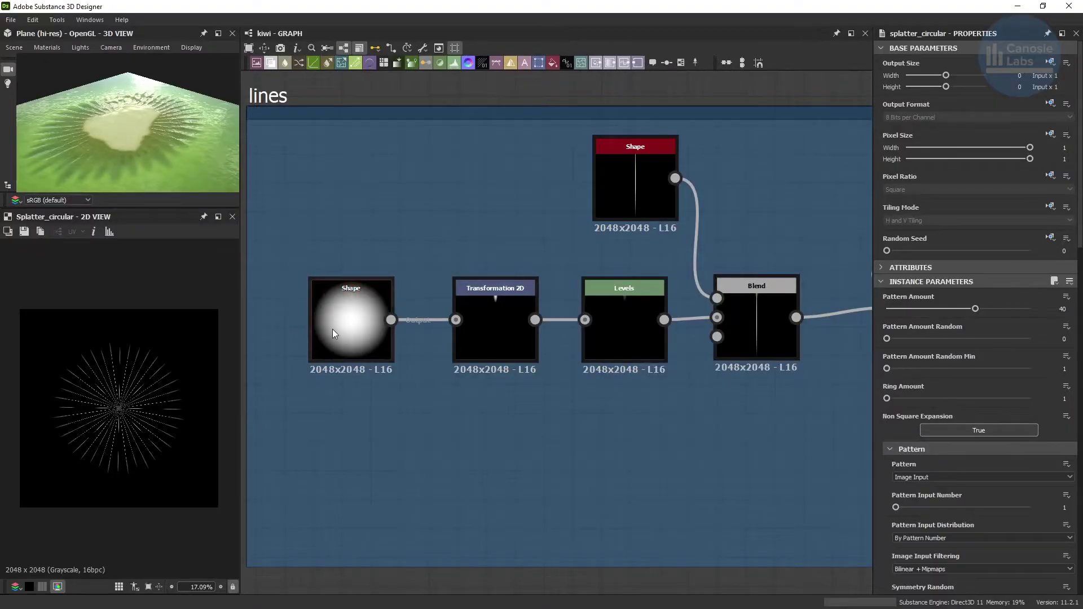
Preview the Shape, Transformation 2D, Levels and Blend nodes that build the single line pattern in the lines group.
double_click(333, 330)
double_click(485, 316)
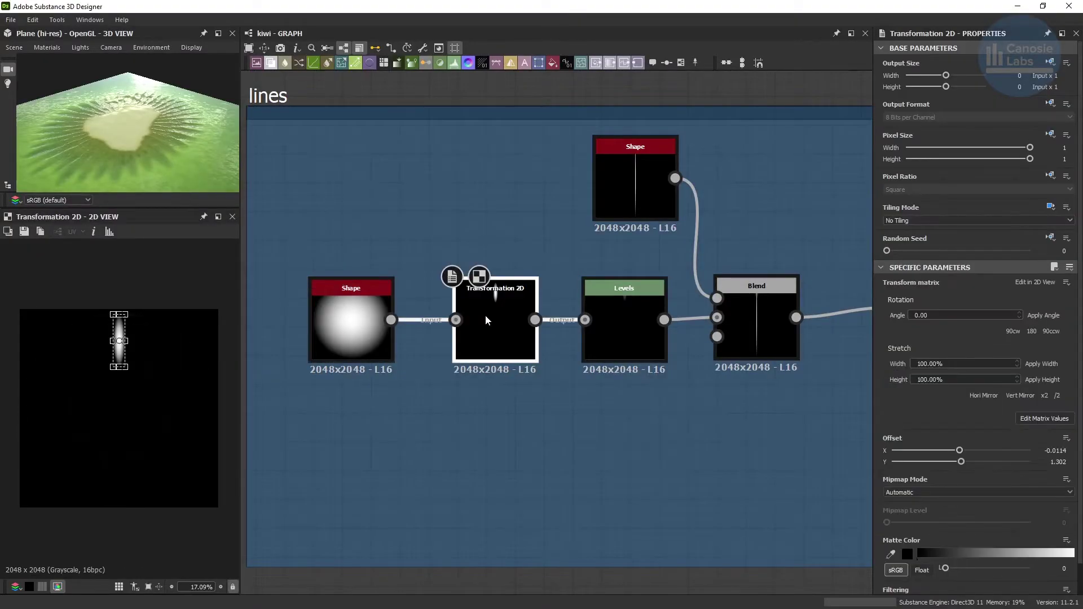
click(622, 360)
double_click(622, 356)
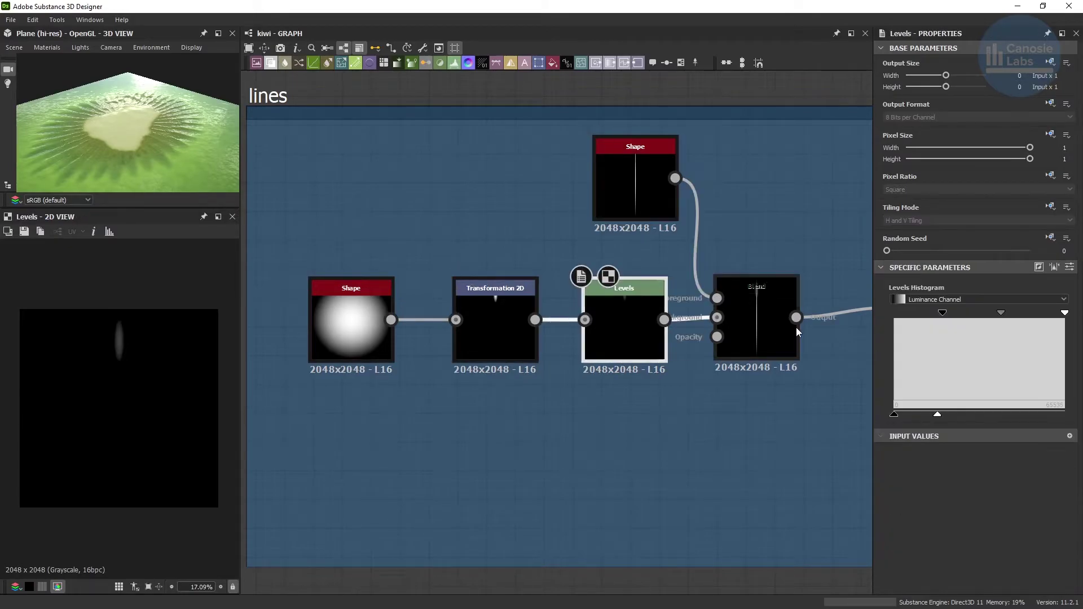
double_click(783, 333)
Inspect the position, size, scale and rotation parameters of the lines group's Splatter Circular.
middle_drag(811, 337, 189, 322)
double_click(315, 305)
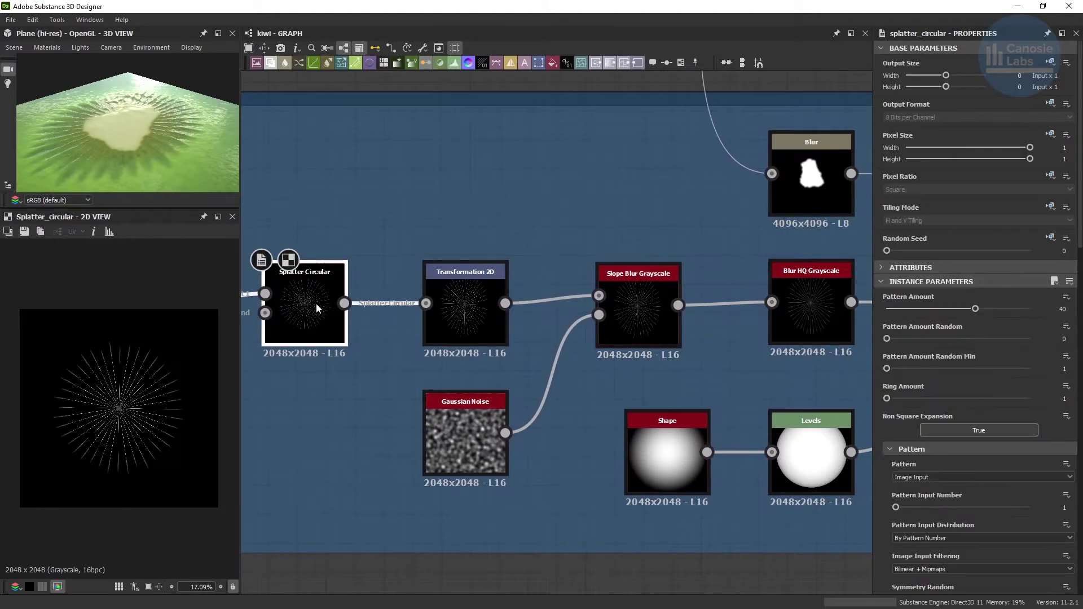
scroll(1081, 171, down, 2)
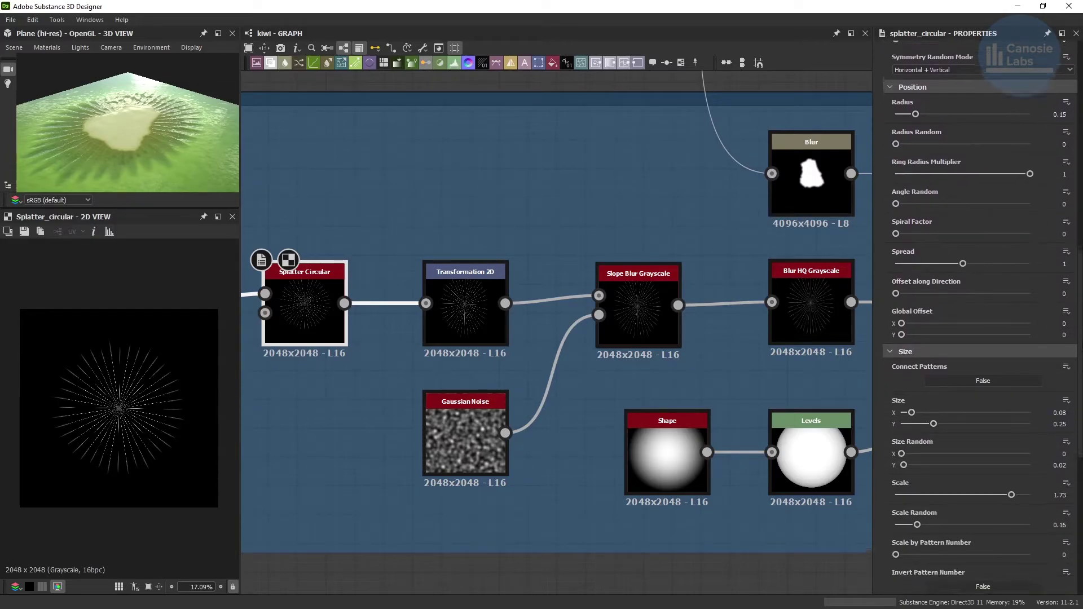
scroll(1081, 396, down, 2)
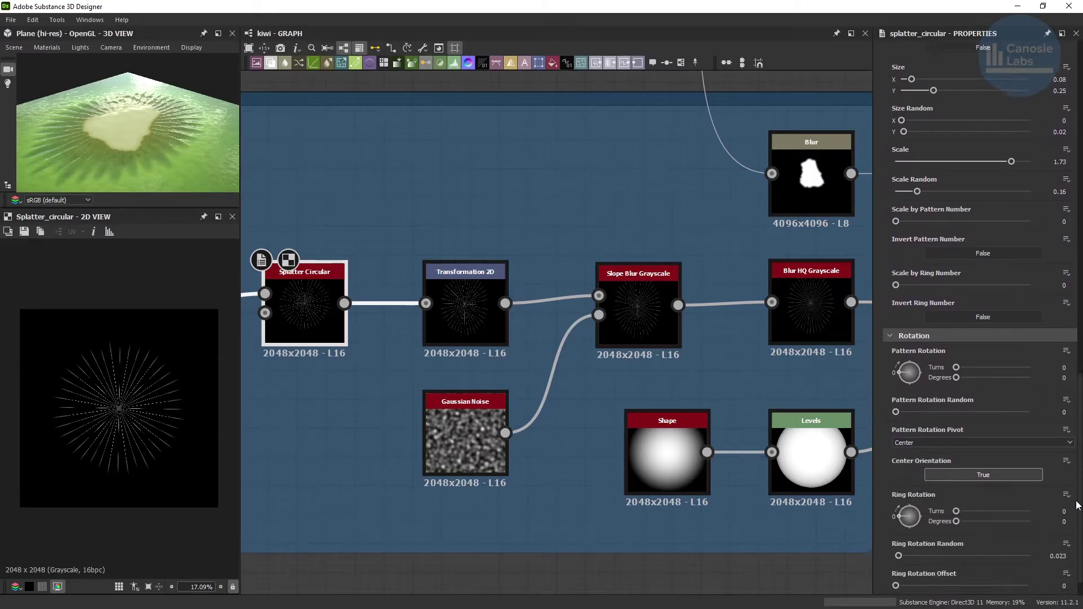
Preview the nodes distorting and softening the radial lines, from Transformation 2D and Gaussian Noise through Slope Blur and Blur HQ to Levels.
click(468, 319)
click(451, 411)
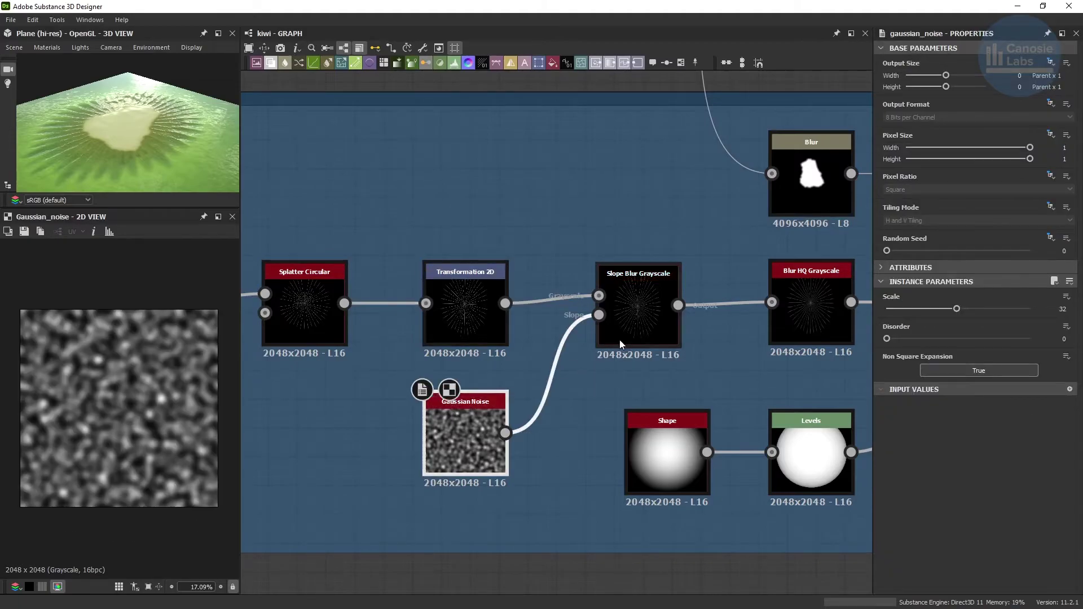
click(630, 324)
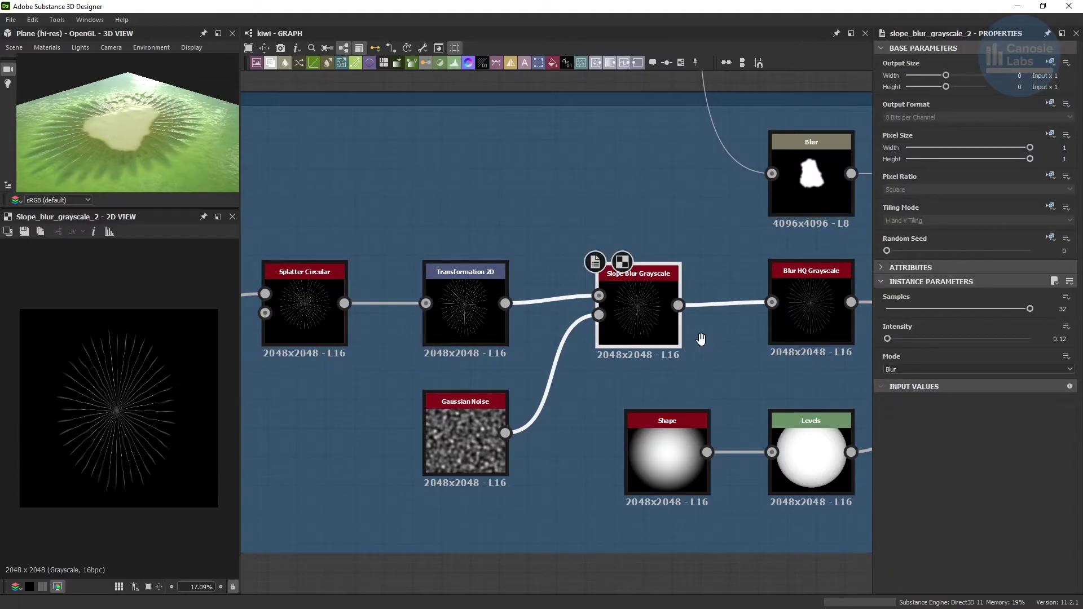
middle_drag(701, 338, 379, 332)
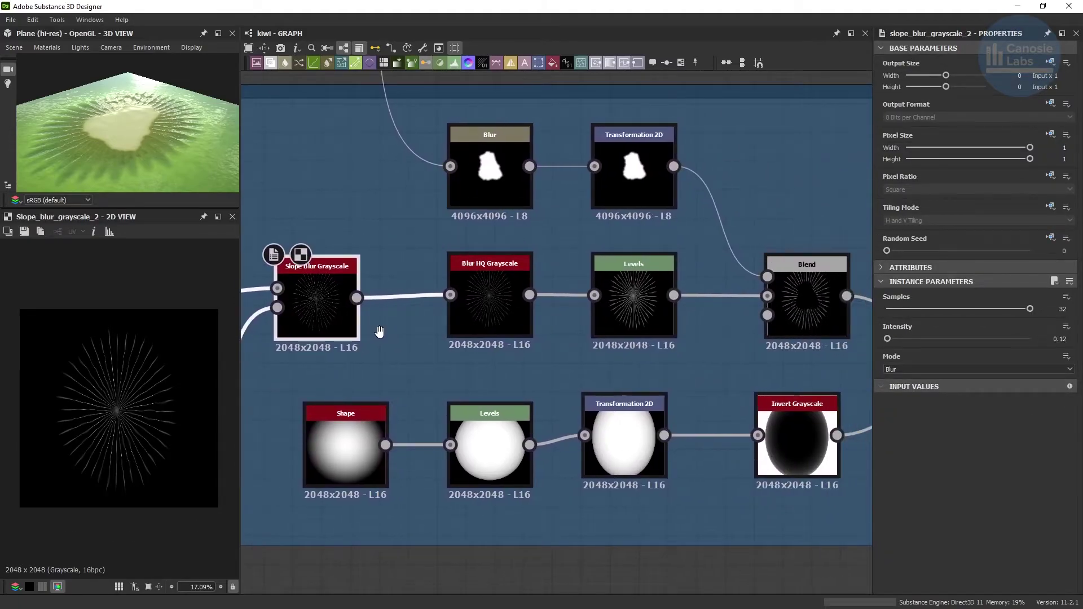
click(508, 292)
click(632, 299)
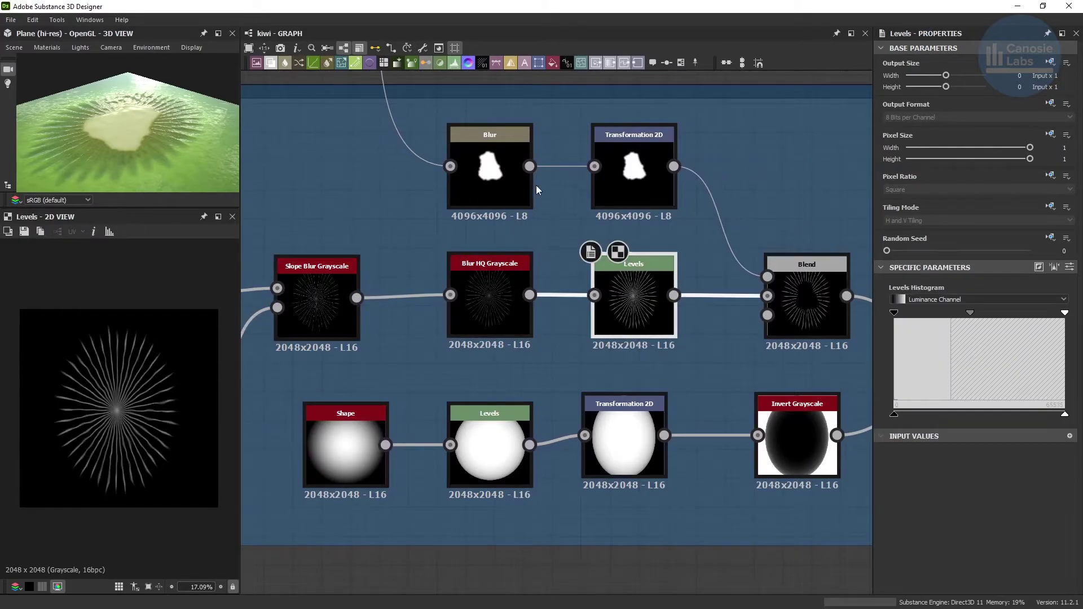
Preview the blurred and transformed core mask and the Blend that subtracts it from the radial lines.
click(509, 176)
click(615, 176)
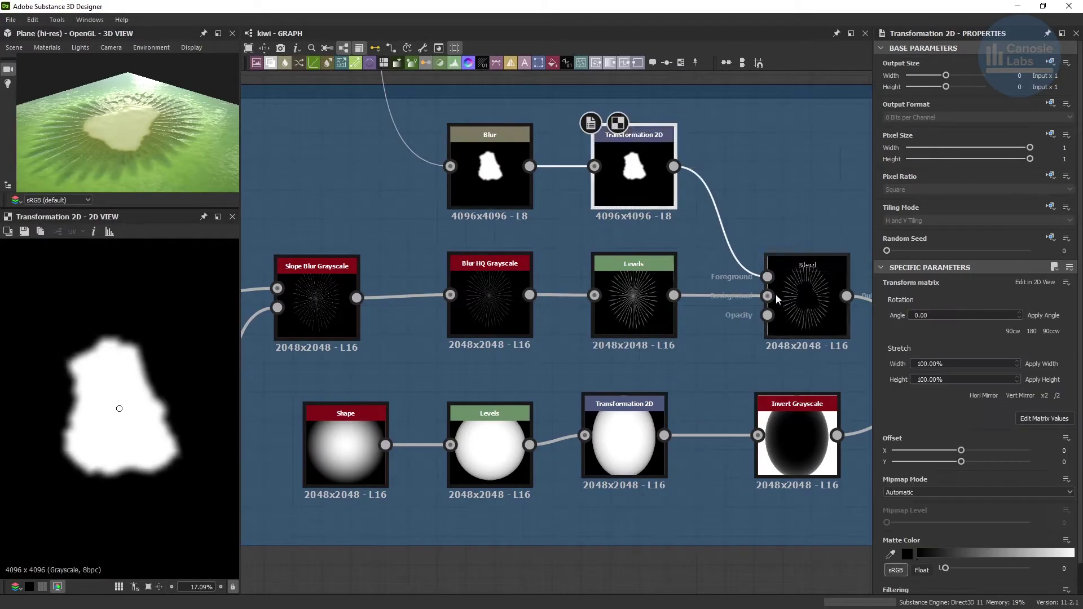
click(811, 309)
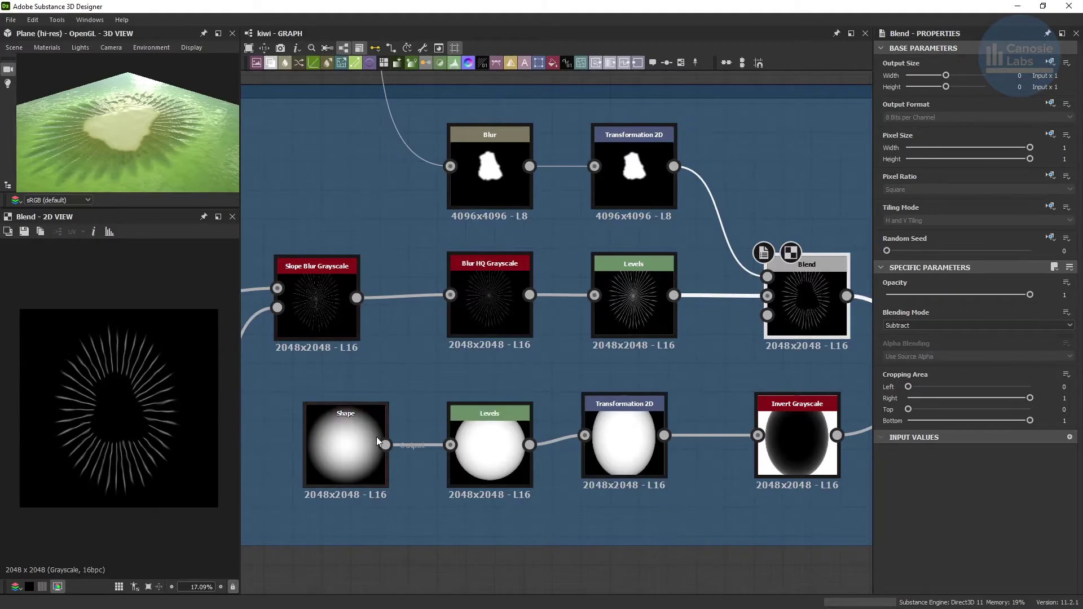
Preview the paraboloid Shape, Levels, Transformation 2D and Invert Grayscale nodes that form the oval blur mask.
click(353, 444)
click(477, 451)
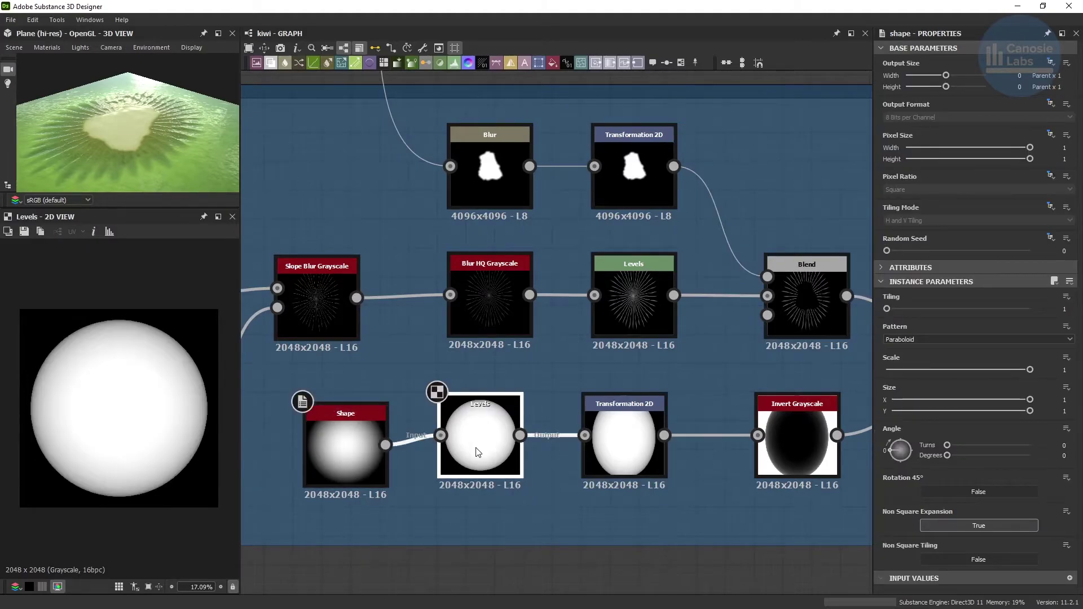
click(623, 442)
click(790, 433)
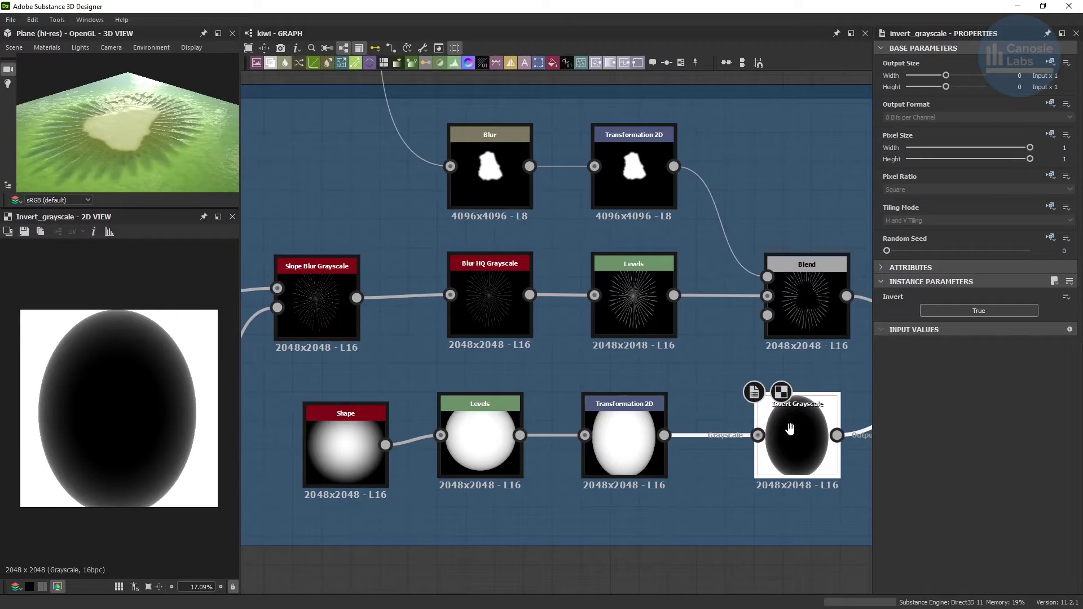
Preview the Non Uniform Blur Grayscale and final Levels of the lines group, and examine the lines up close in the enlarged 3D view.
middle_drag(790, 428, 379, 427)
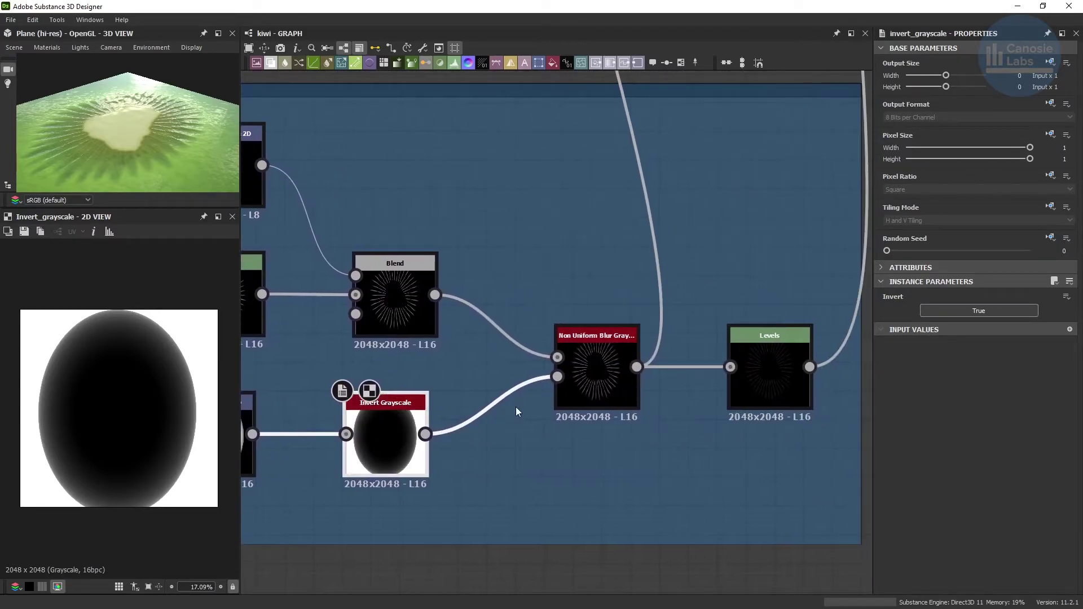
click(573, 385)
click(769, 378)
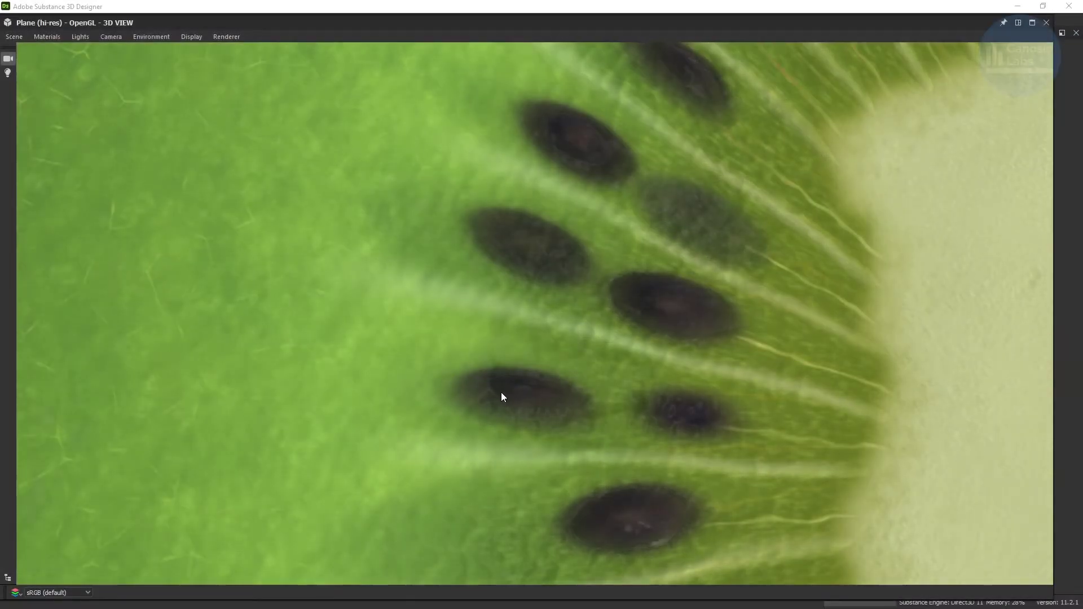
ctrl+shift+right_drag(501, 392, 345, 394)
shift+drag(344, 394, 92, 435)
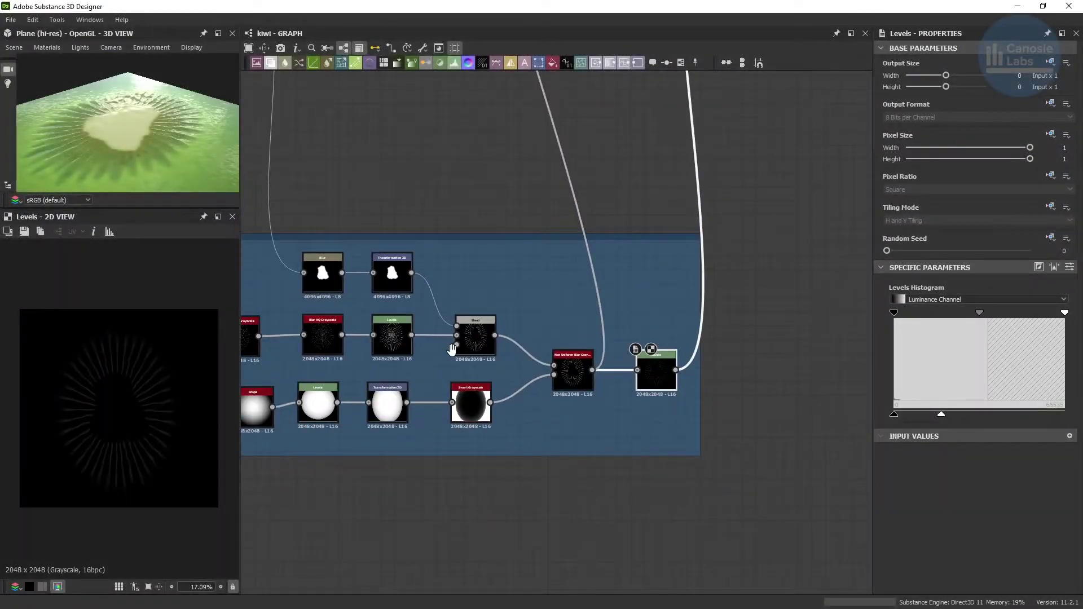
Inspect the upper Blend and the pale yellow Uniform Color in the lines color group.
scroll(451, 348, down, 6)
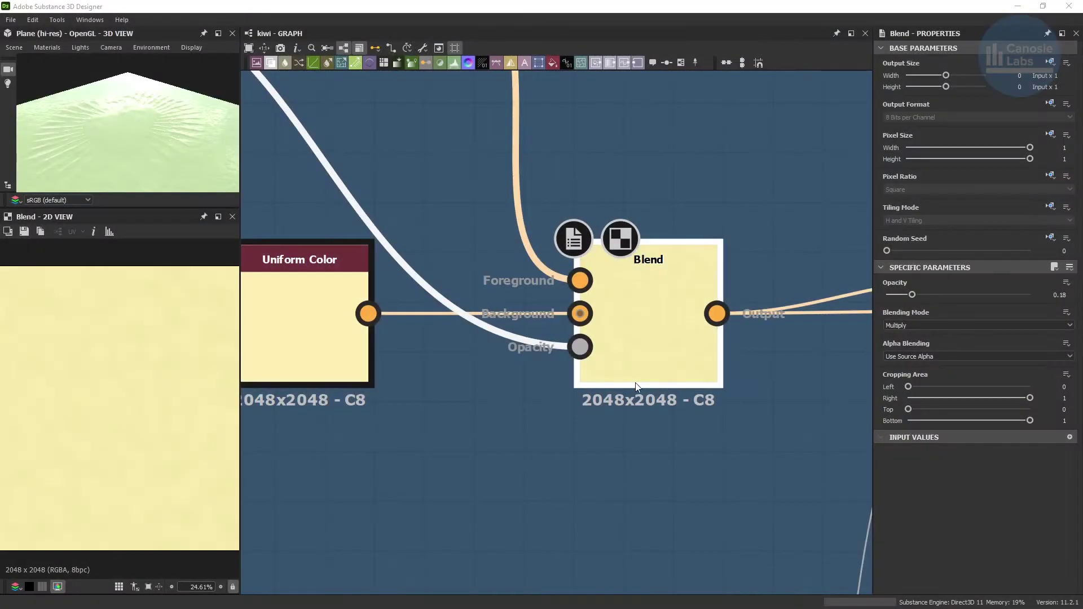
scroll(636, 386, down, 5)
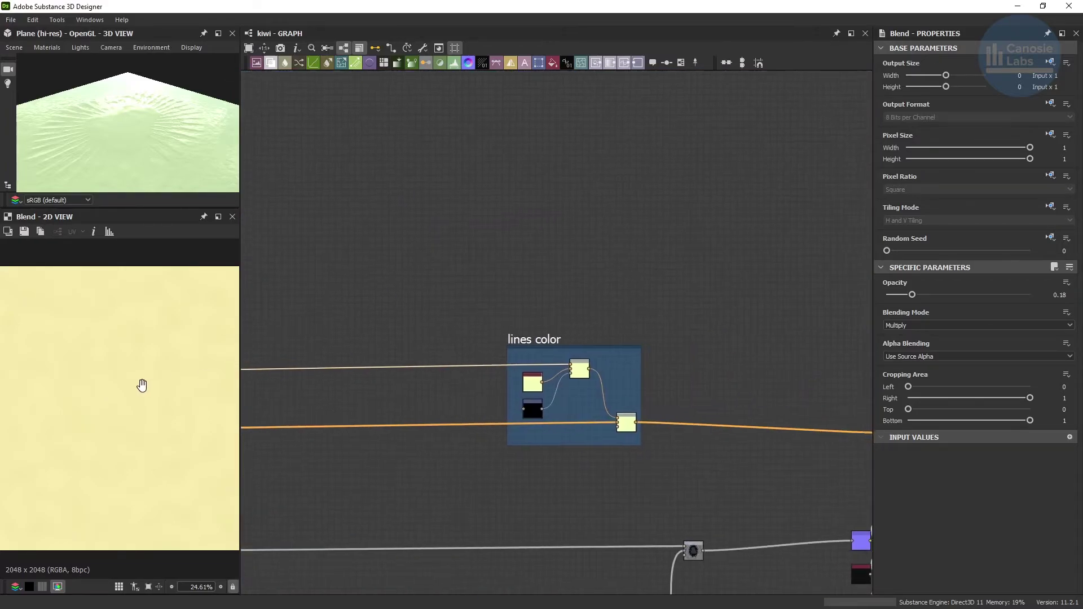
middle_drag(488, 445, 505, 368)
click(596, 304)
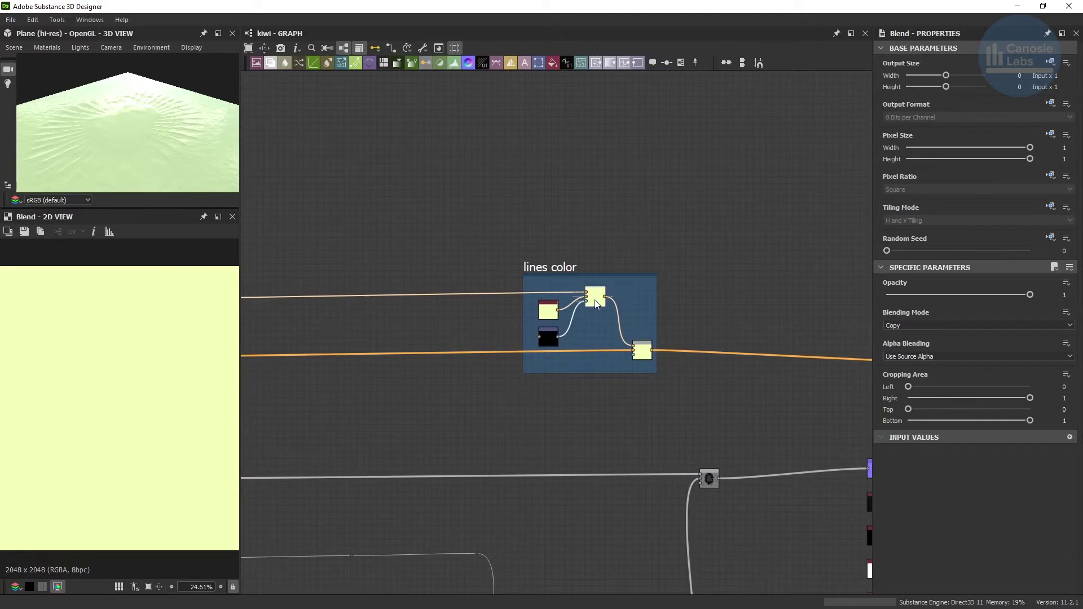
click(548, 311)
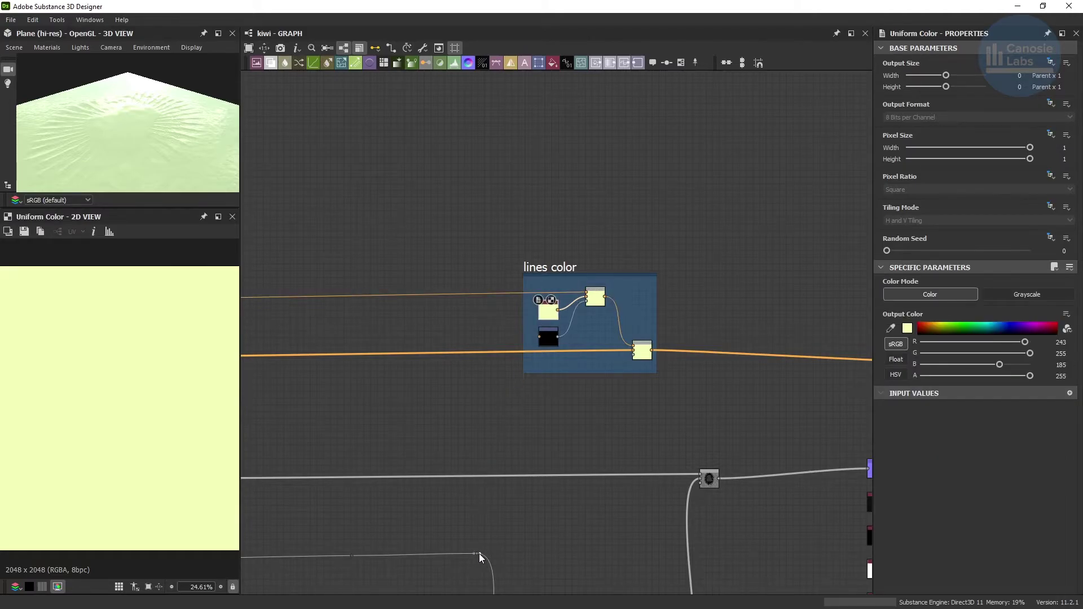
Connect the core mask wire to the Transformation 2D in the lines color group and preview the Blend it masks.
drag(479, 553, 548, 337)
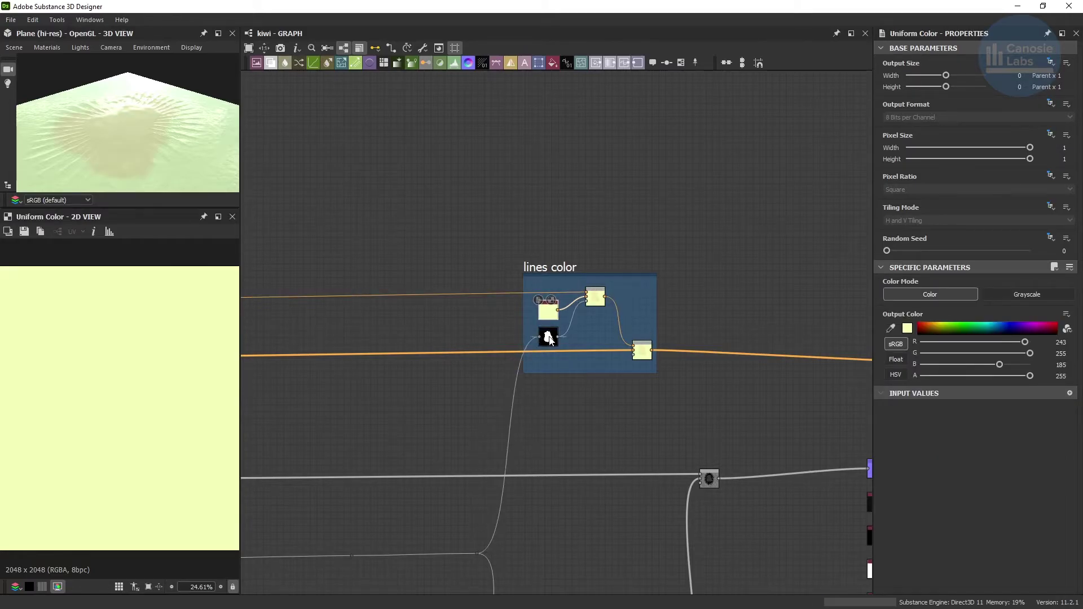
click(549, 337)
click(599, 295)
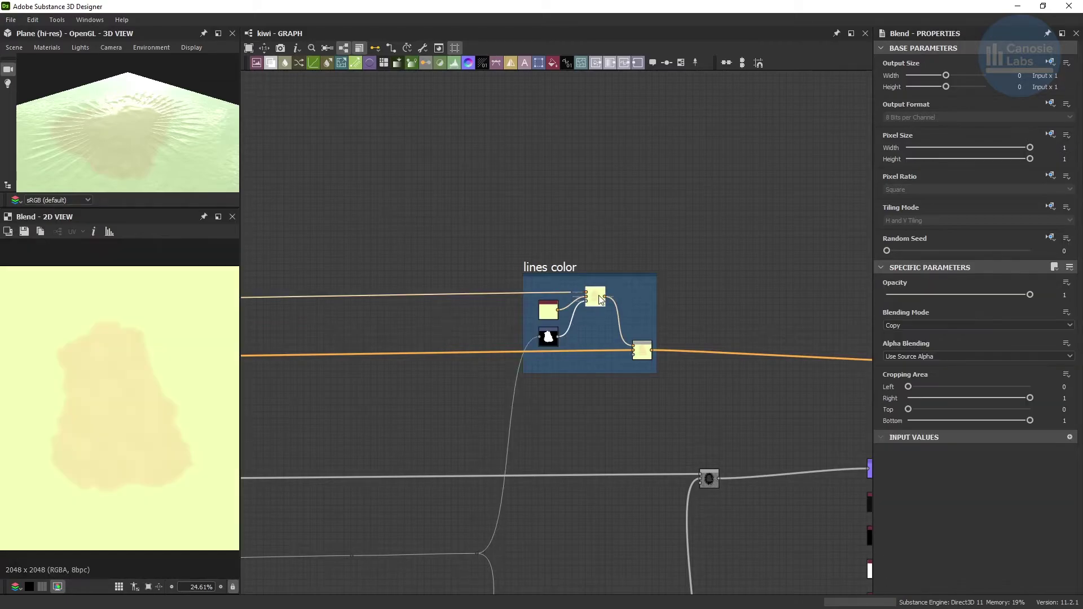
Connect the lines group's Non Uniform Blur Grayscale output to the opacity input of the final Blend in the lines color group.
scroll(608, 377, down, 2)
middle_drag(619, 486, 592, 403)
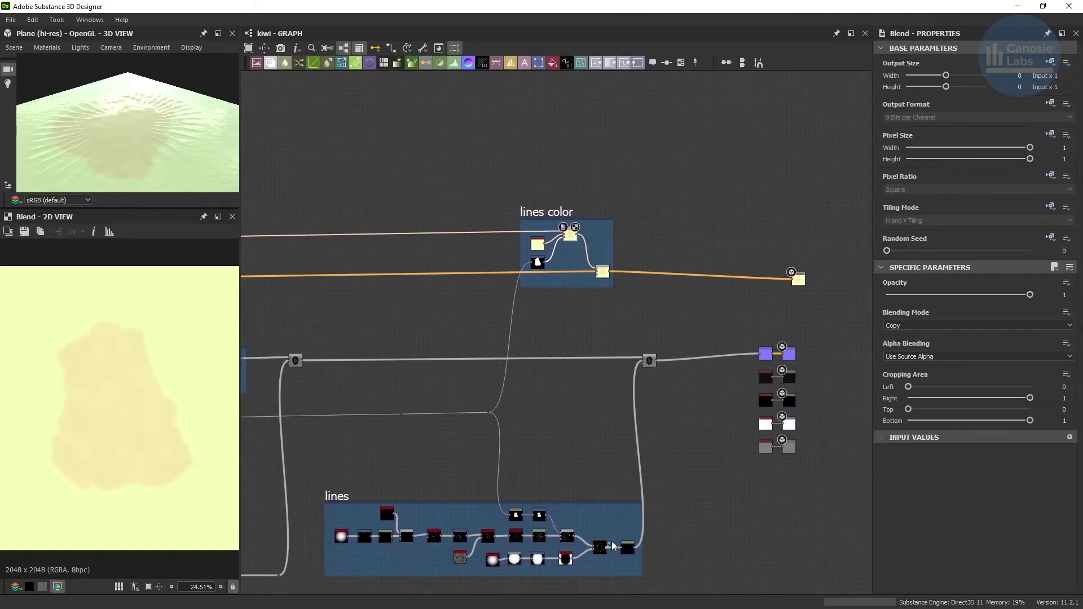
scroll(605, 293, up, 5)
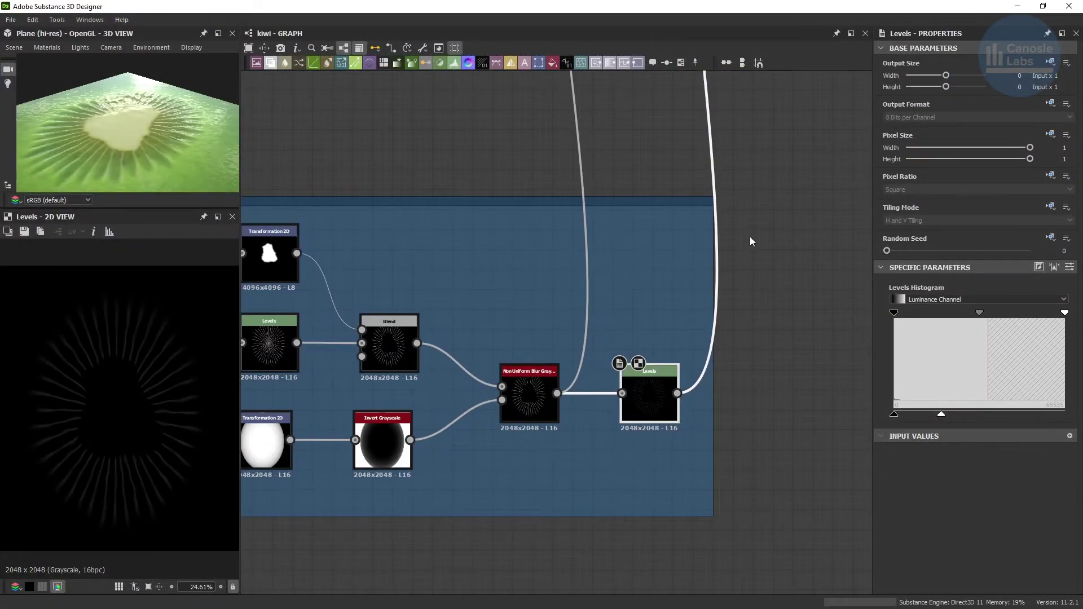
Follow the lines group's final Levels output and preview the Blend that merges it with the height before the Normal node.
scroll(747, 234, down, 2)
middle_drag(735, 196, 580, 522)
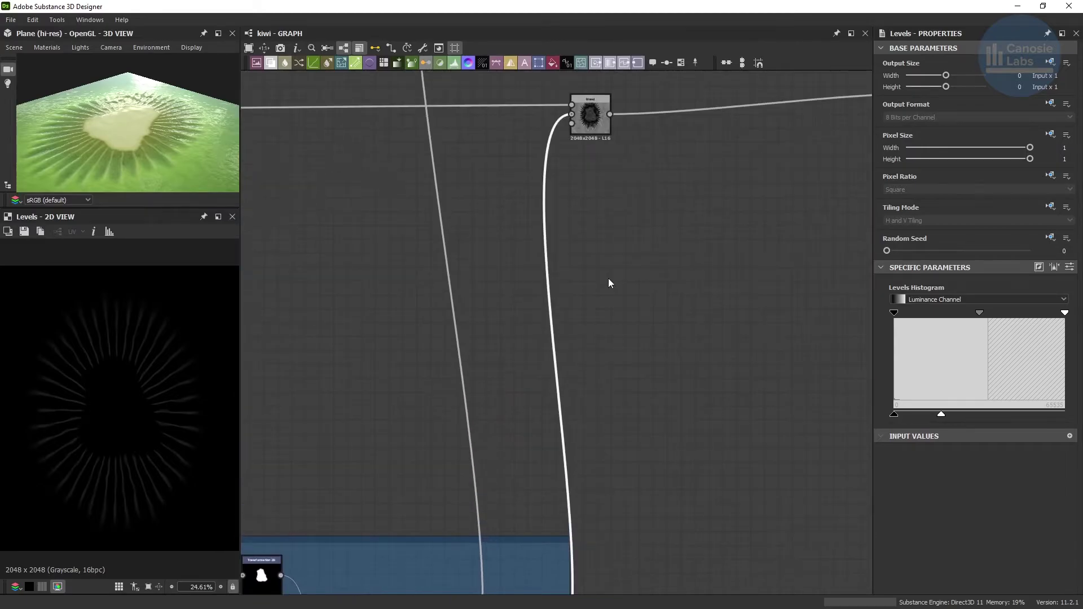
scroll(605, 254, down, 2)
middle_drag(601, 229, 568, 404)
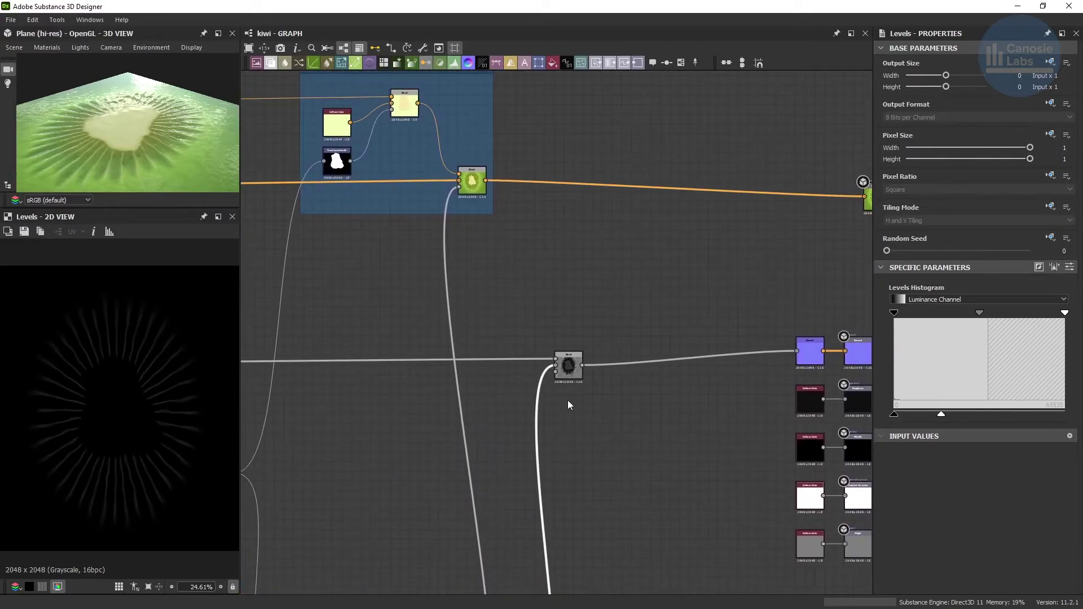
click(566, 370)
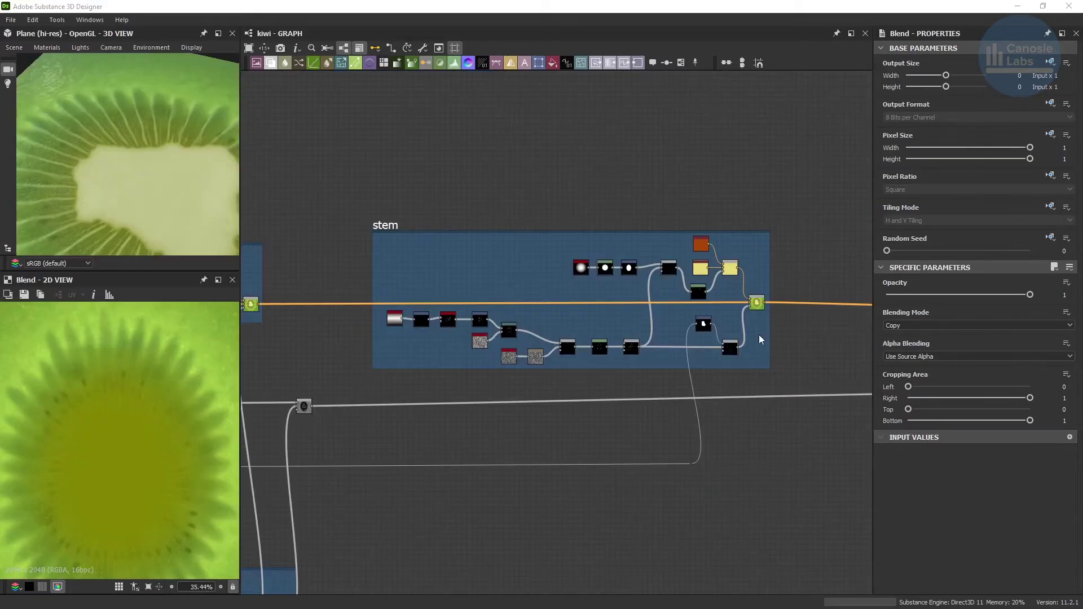
Preview the stem group's first Transformation 2D and inspect the pattern, position, size and rotation parameters of its Splatter Circular.
scroll(764, 316, down, 4)
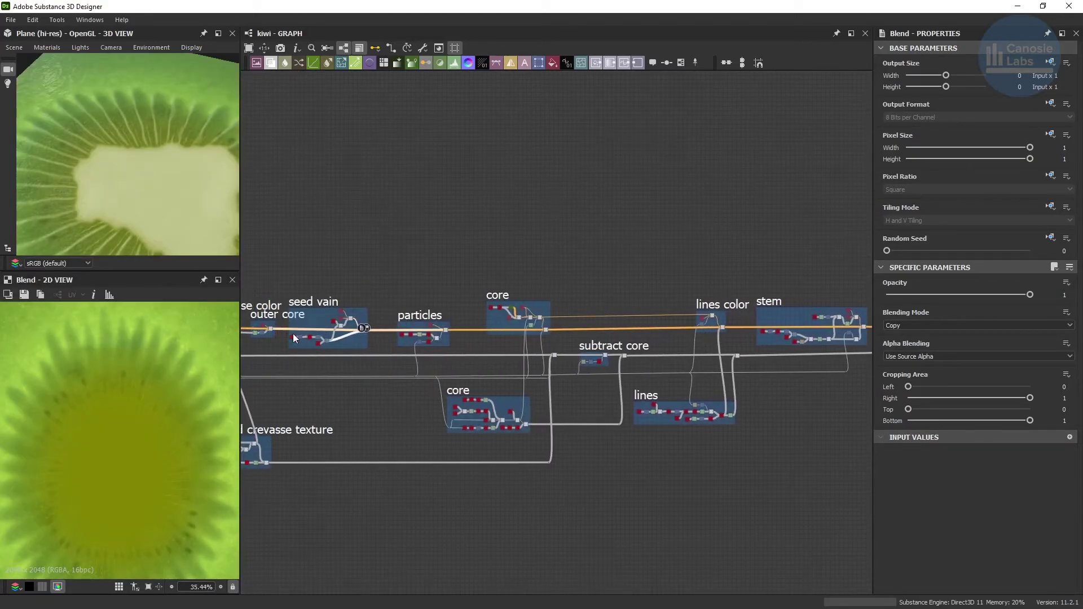
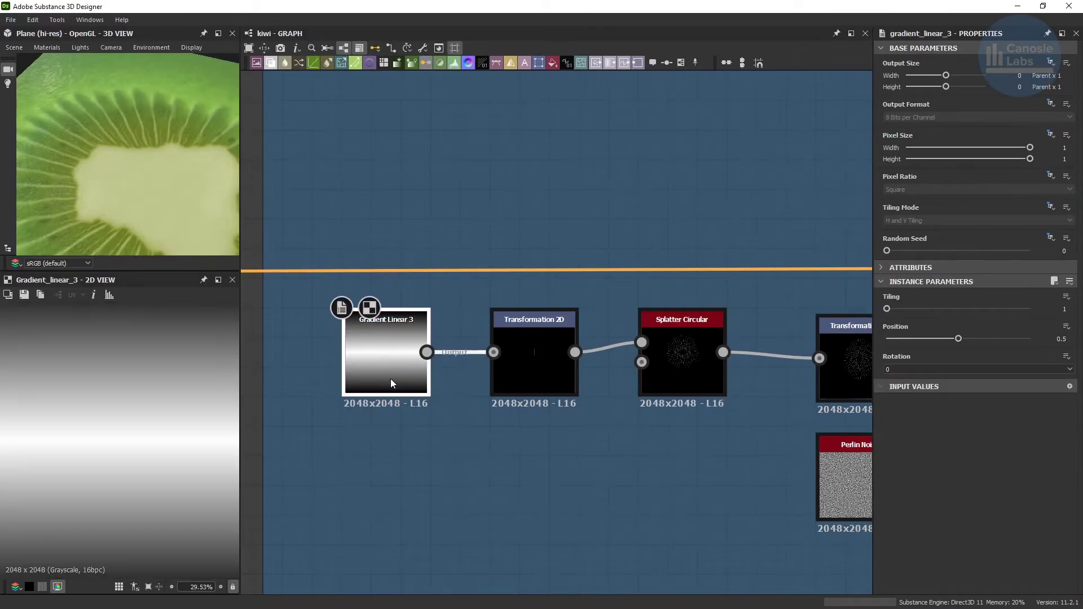
click(528, 371)
click(693, 366)
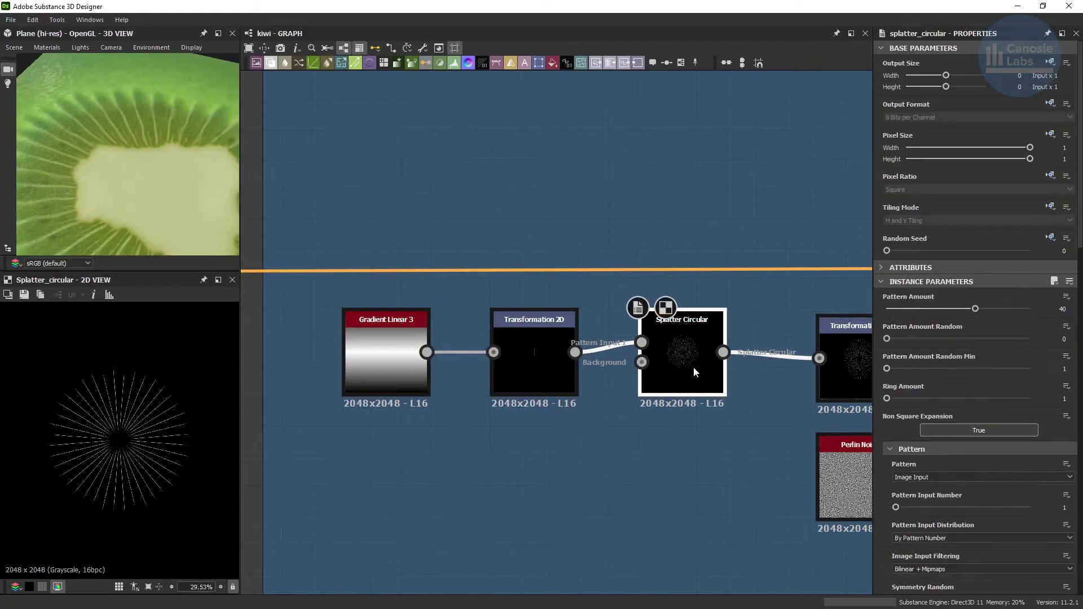
scroll(1079, 87, down, 10)
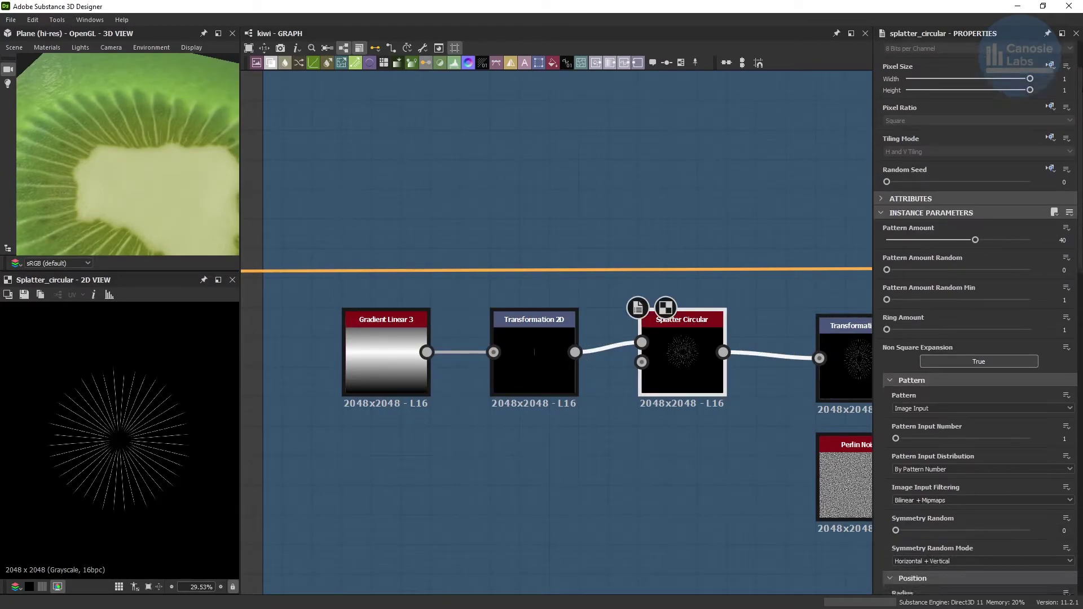
scroll(978, 316, down, 10)
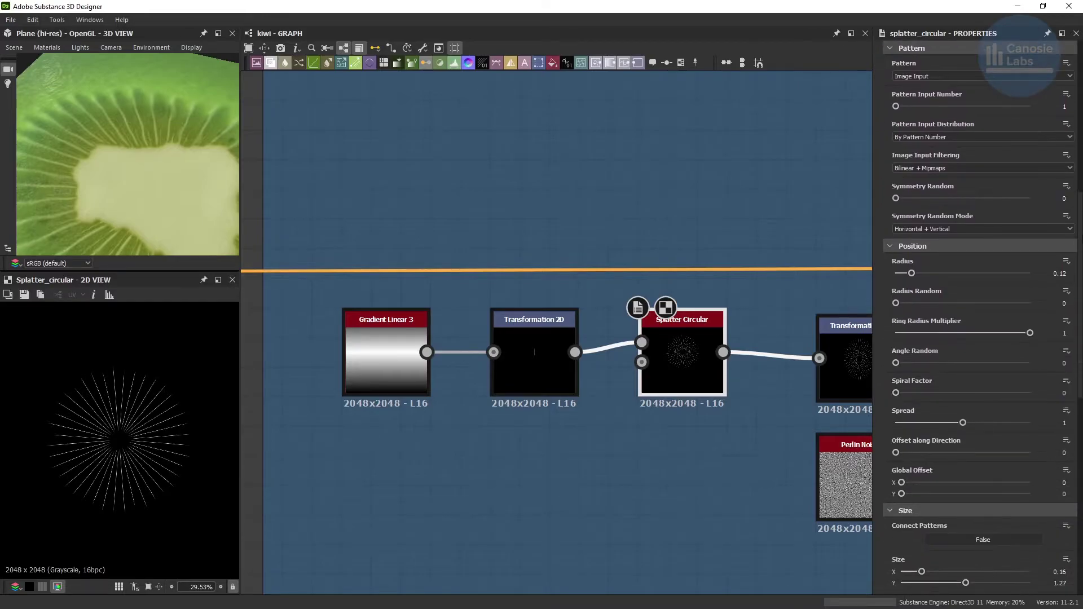
scroll(1068, 435, down, 10)
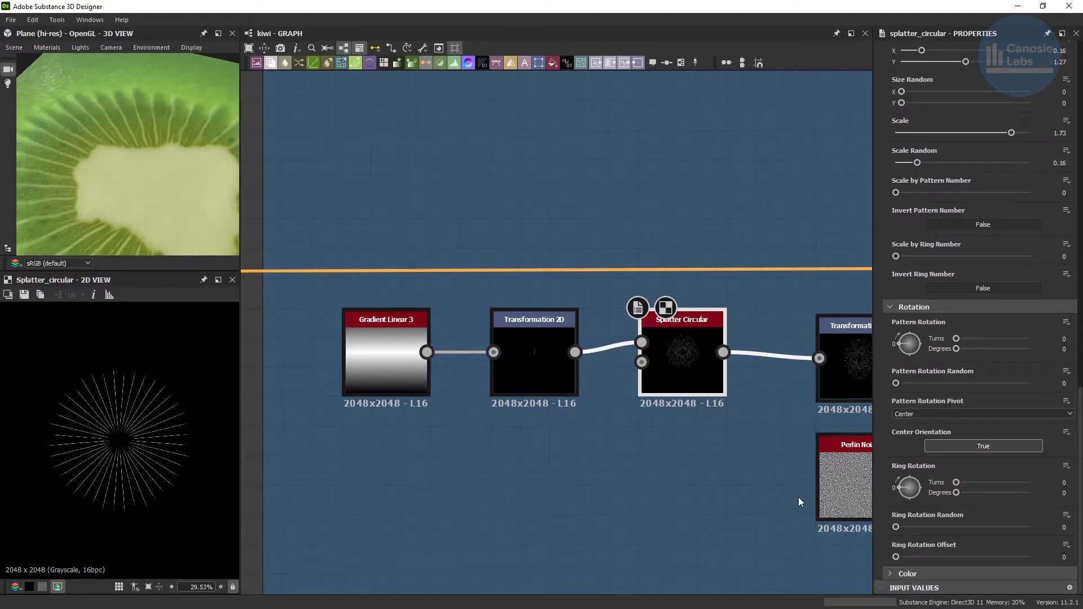
Preview the stem group's second Transformation 2D, Perlin Noise, Warp, Clouds 3 and Blur nodes.
middle_drag(695, 484, 237, 382)
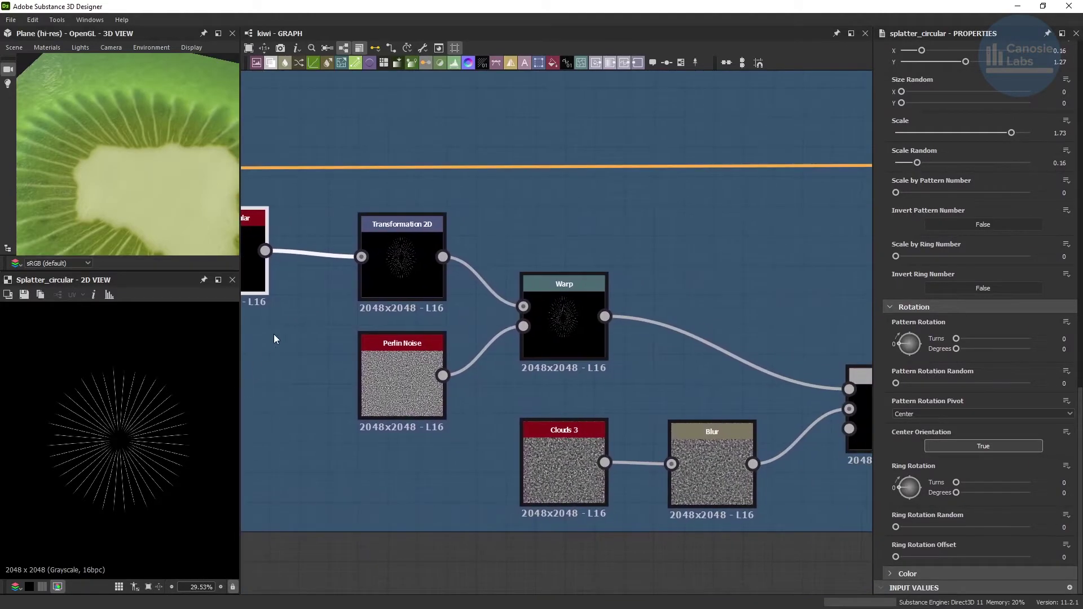
click(383, 270)
click(386, 376)
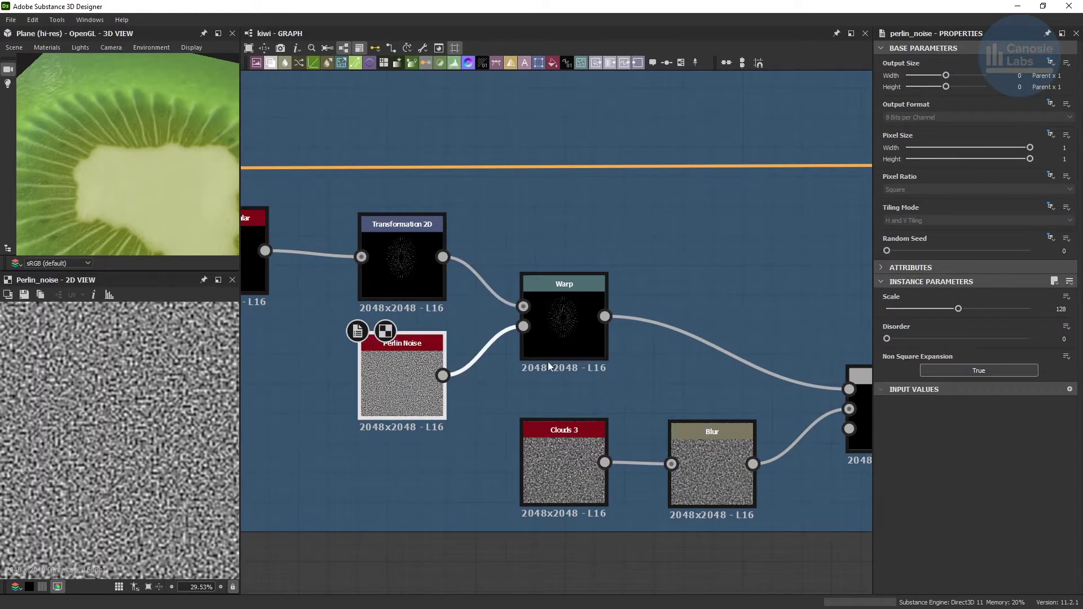
click(579, 343)
click(584, 469)
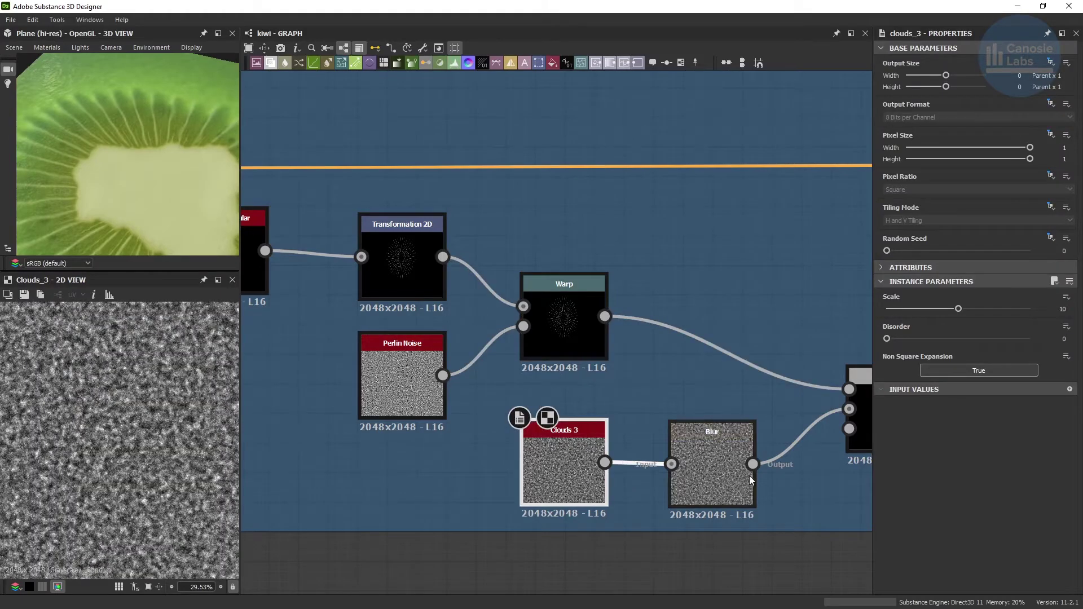
click(730, 469)
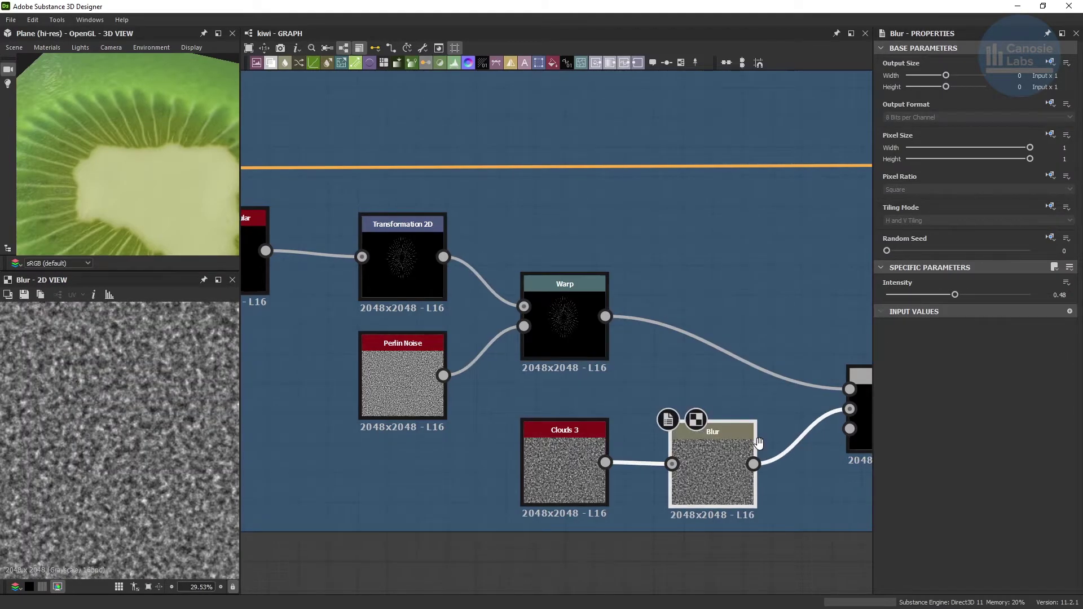
Preview the stem group's Multiply Blend, the Levels after it and the Subtract Blend that follows.
middle_drag(756, 443, 266, 406)
click(402, 384)
click(594, 374)
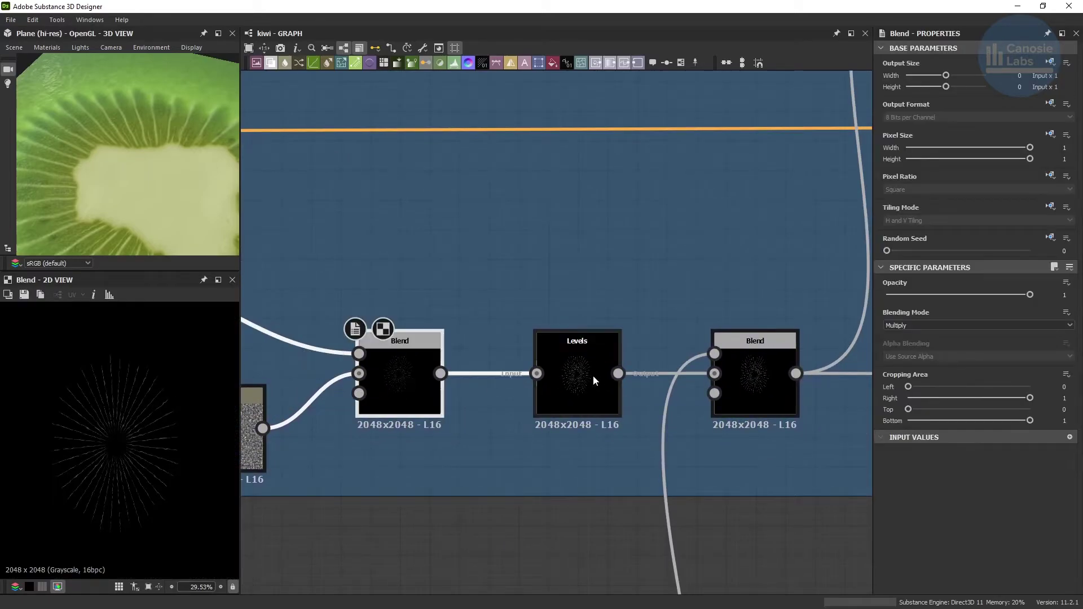
click(743, 376)
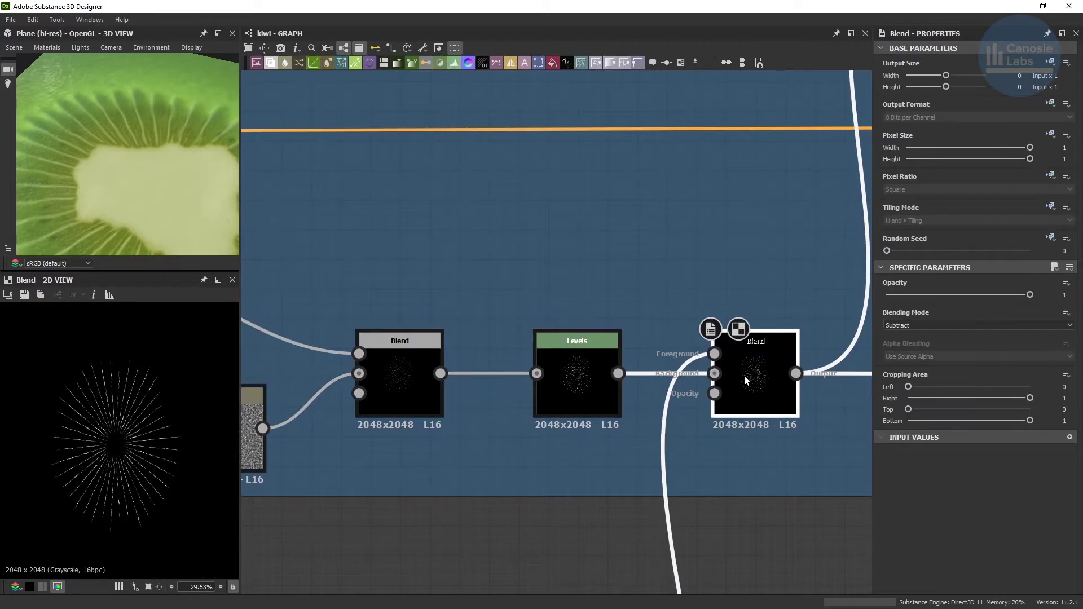
Follow the kiwi_core node's seeds output wire across the graph to the Blend it feeds in the stem group.
scroll(743, 376, down, 3)
scroll(743, 375, down, 1)
middle_drag(756, 435, 583, 357)
scroll(583, 357, down, 2)
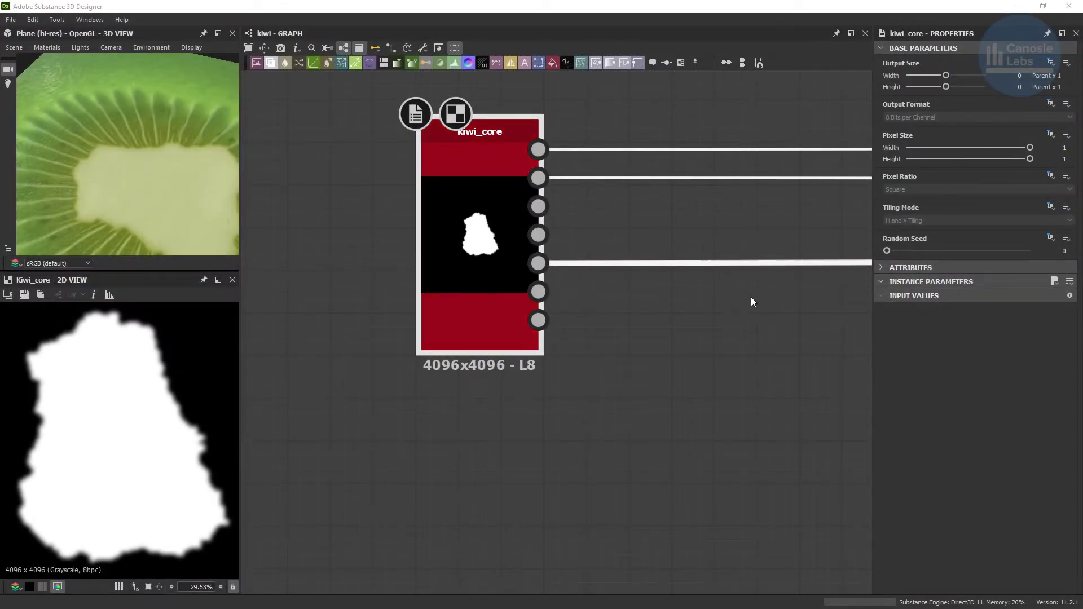
scroll(752, 299, down, 4)
middle_drag(766, 303, 202, 328)
scroll(596, 291, down, 3)
middle_drag(739, 286, 254, 312)
middle_drag(688, 285, 271, 300)
middle_drag(733, 296, 309, 305)
middle_drag(801, 285, 355, 283)
middle_drag(791, 263, 222, 263)
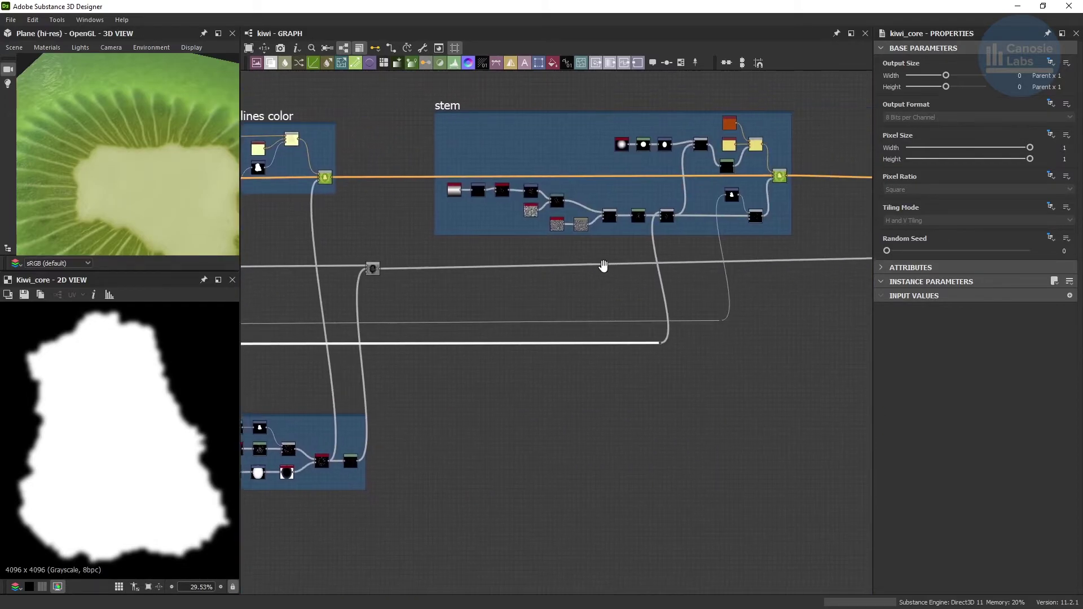
middle_drag(662, 255, 560, 258)
scroll(560, 257, up, 3)
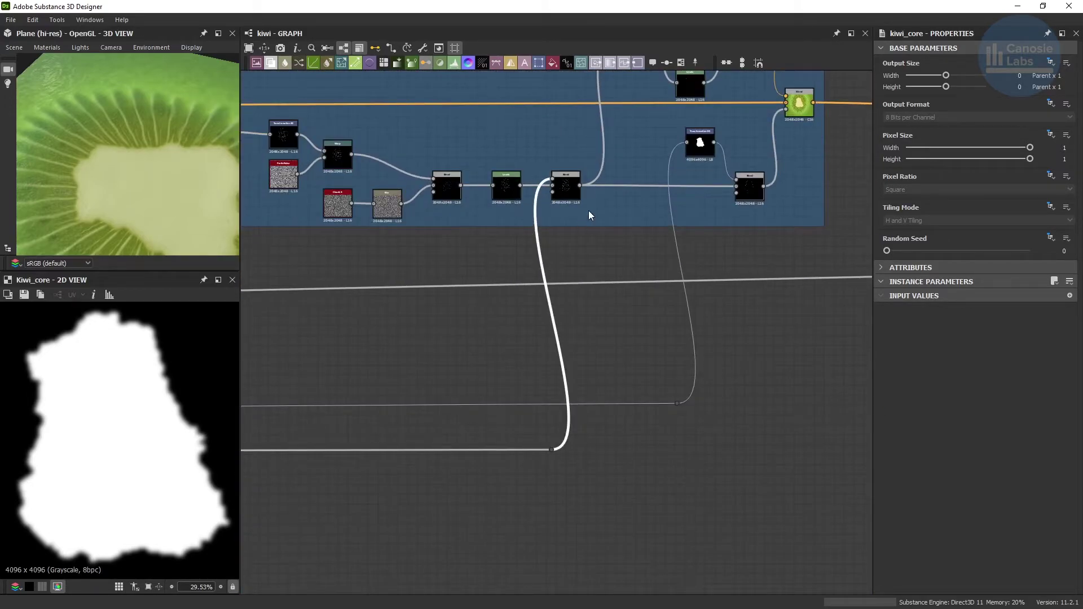
middle_drag(588, 212, 604, 337)
scroll(604, 338, down, 1)
Preview the Blend fed by the seeds mask, the core mask Transformation 2D and the Blend that subtracts it in the stem group.
double_click(585, 318)
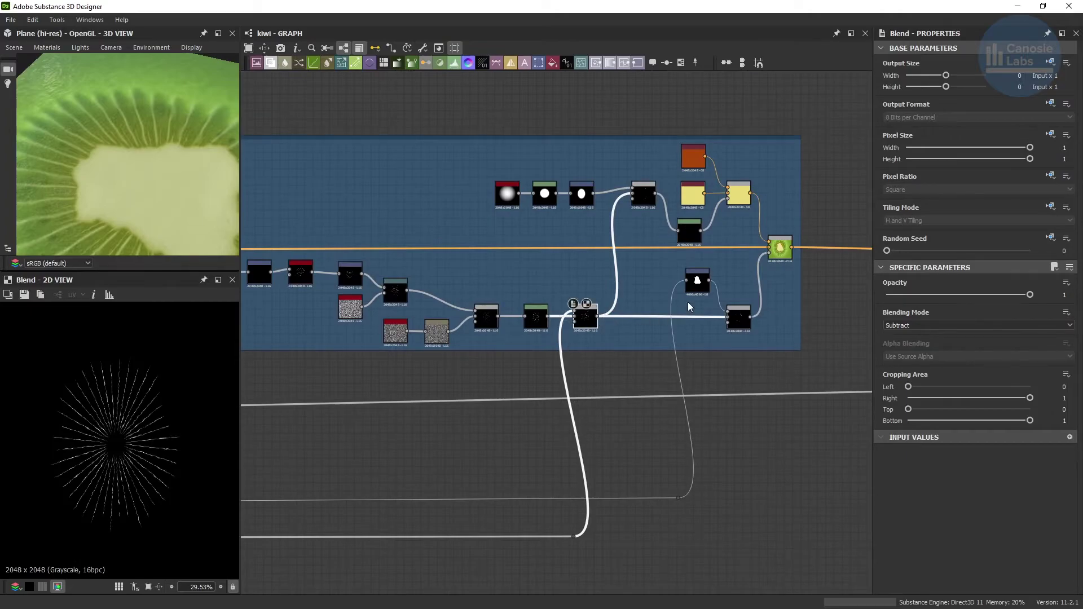
click(699, 285)
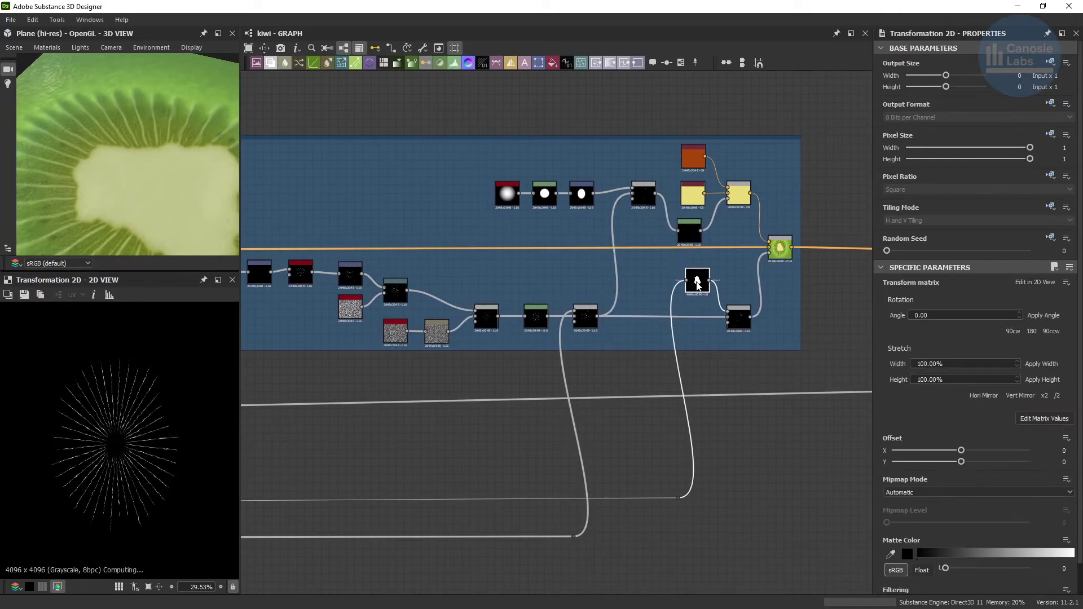
click(745, 320)
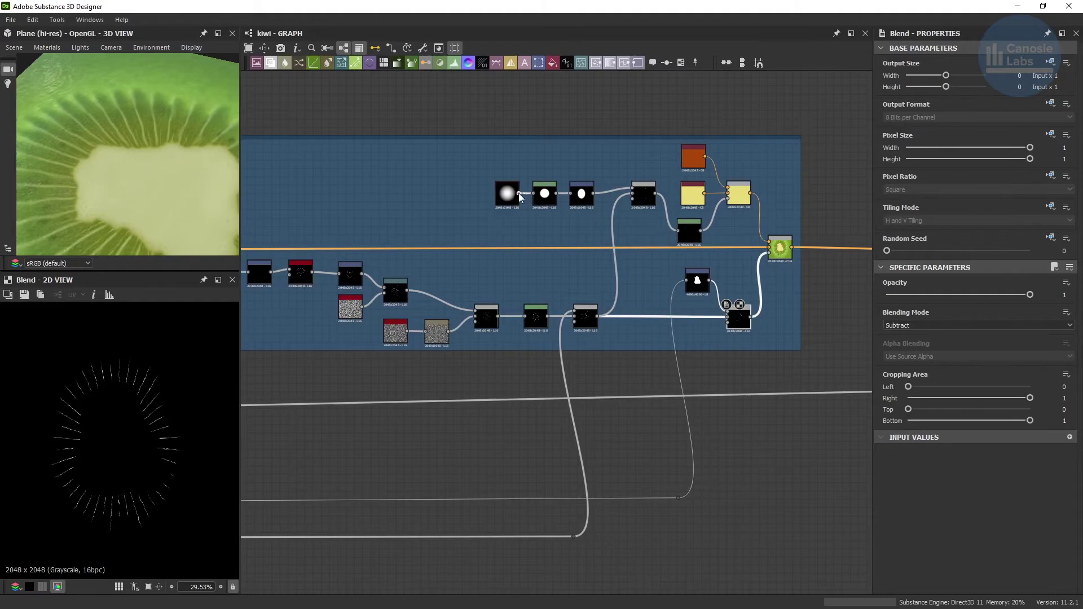
Preview the Shape, Levels and Transformation 2D nodes that form the oval mask in the stem group.
scroll(506, 195, up, 5)
click(467, 247)
click(601, 259)
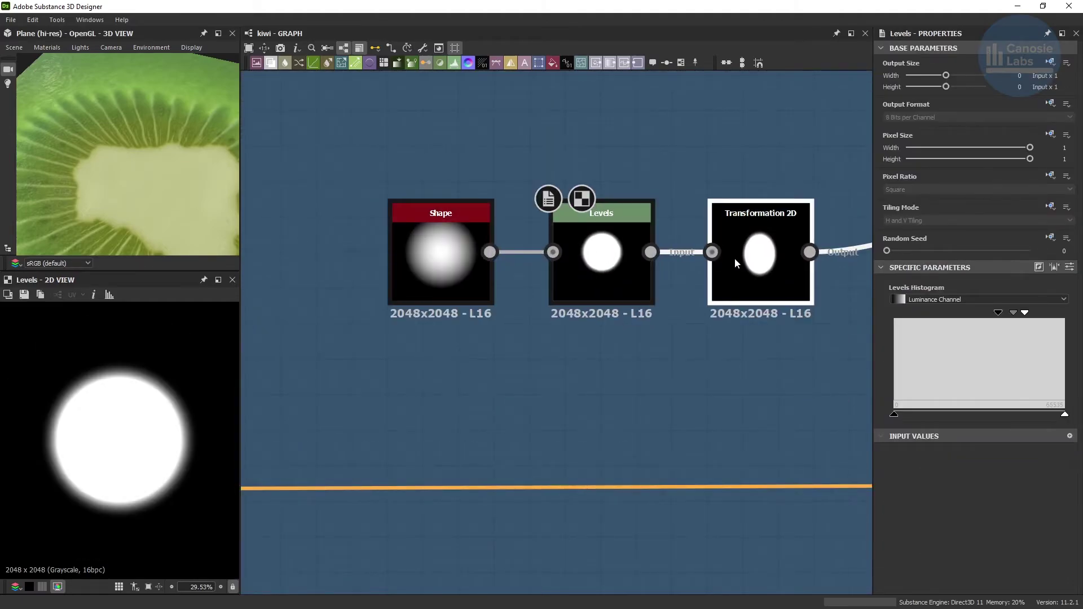
click(739, 265)
Preview the stem group's masked Blend, orange and yellow Uniform Colors, Levels, colour Blend and final base colour Blend.
middle_drag(742, 280, 55, 321)
click(322, 316)
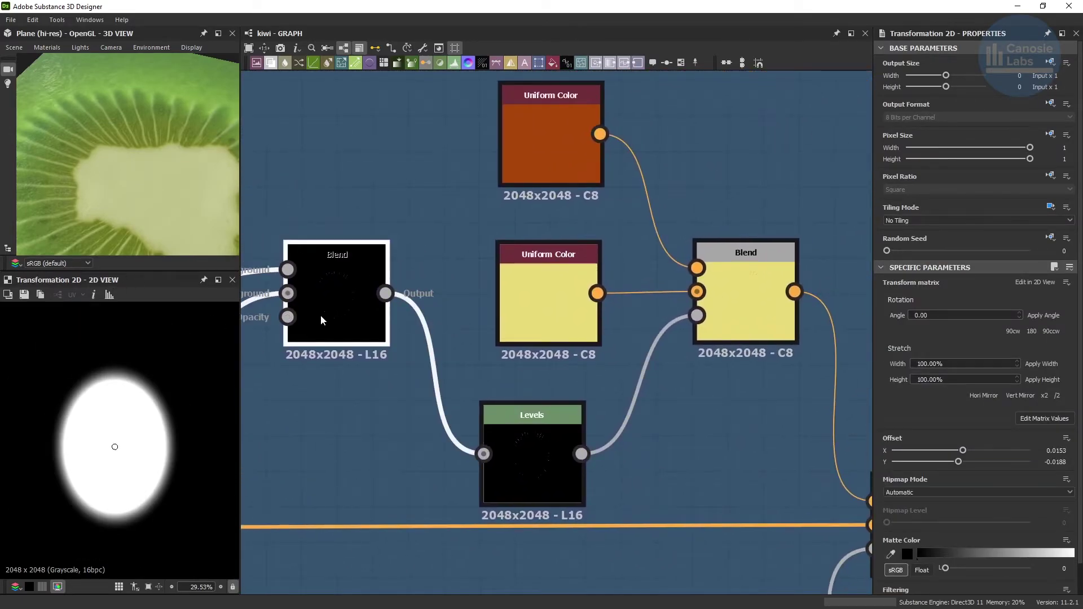
click(542, 141)
click(544, 295)
click(536, 445)
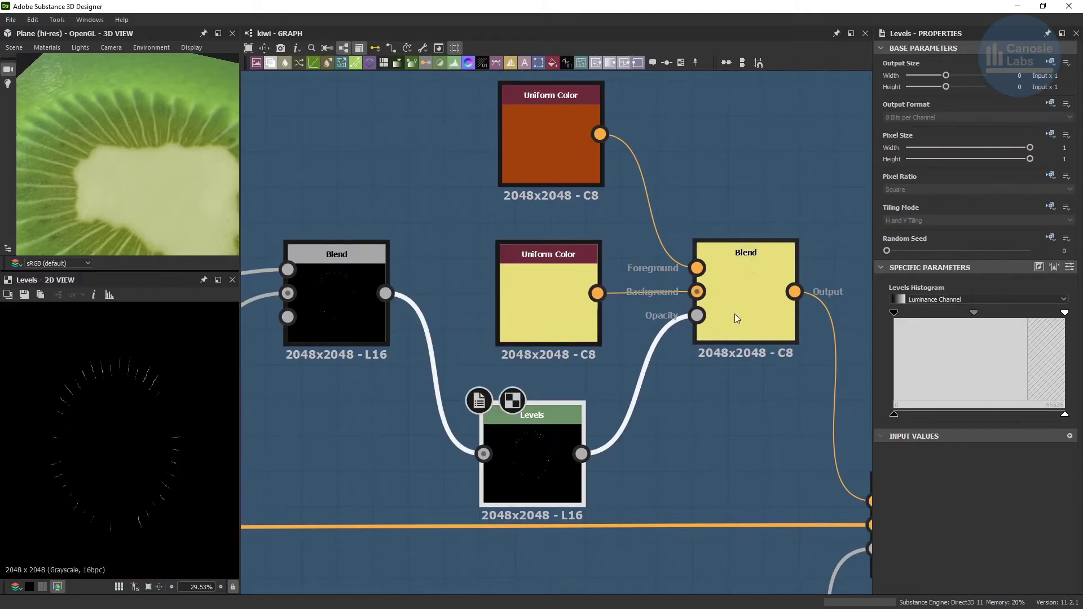
click(734, 314)
scroll(735, 317, down, 4)
click(817, 424)
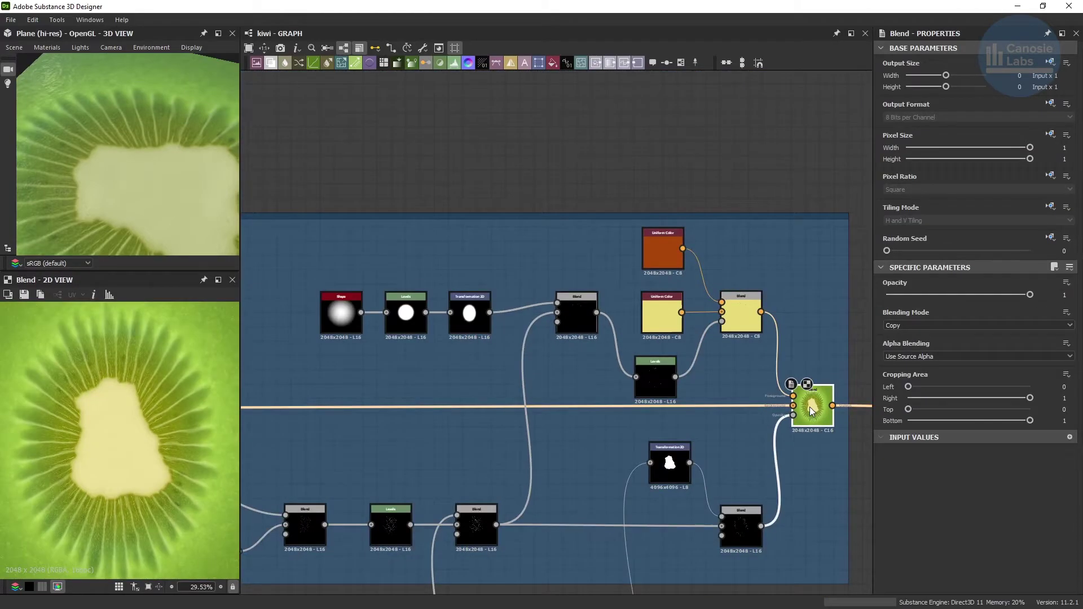
scroll(812, 411, down, 5)
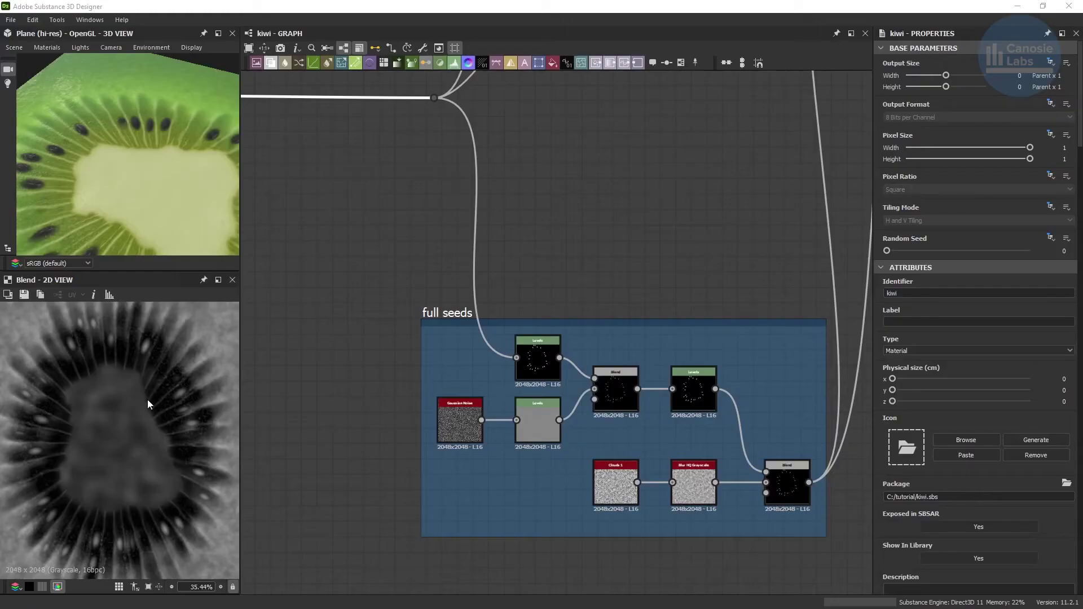
Preview the seed mask Levels, Gaussian Noise with its Levels, and their Multiply Blend in the lower full seeds group.
scroll(533, 386, up, 5)
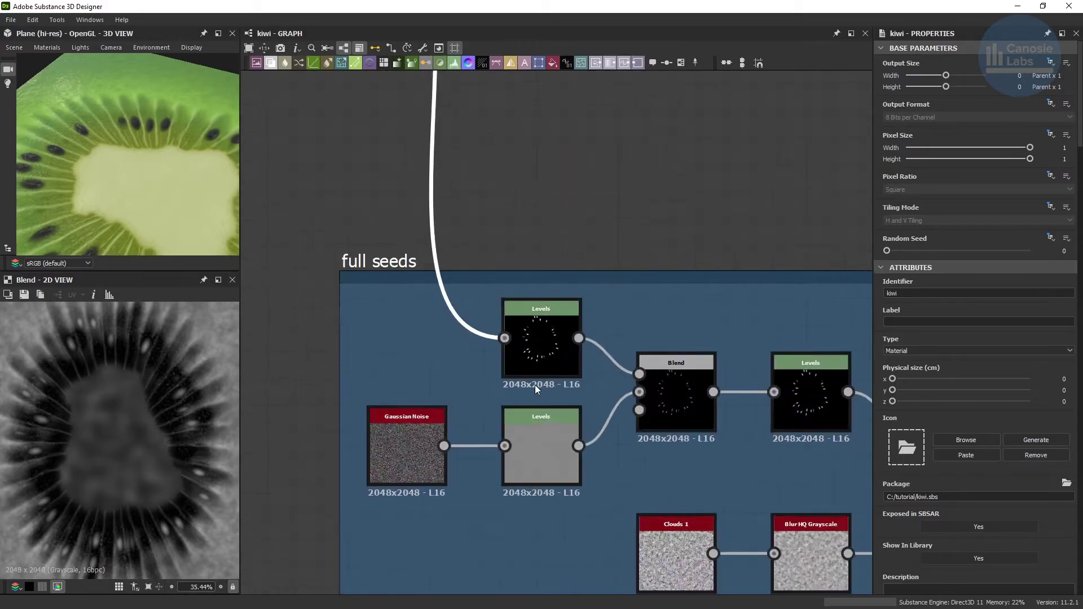
middle_drag(467, 438, 453, 381)
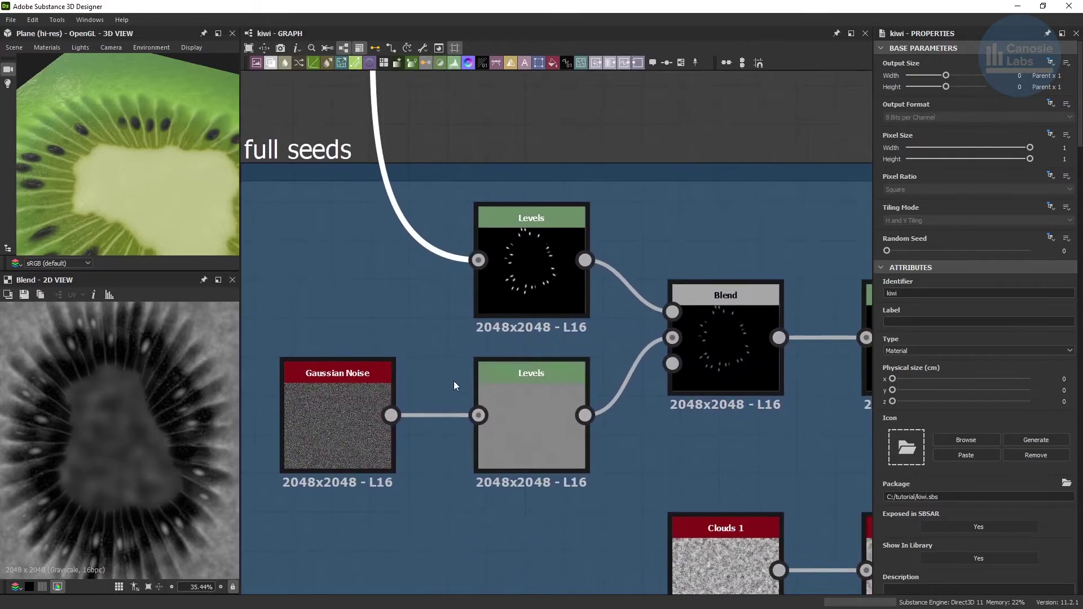
double_click(512, 290)
double_click(335, 395)
double_click(507, 401)
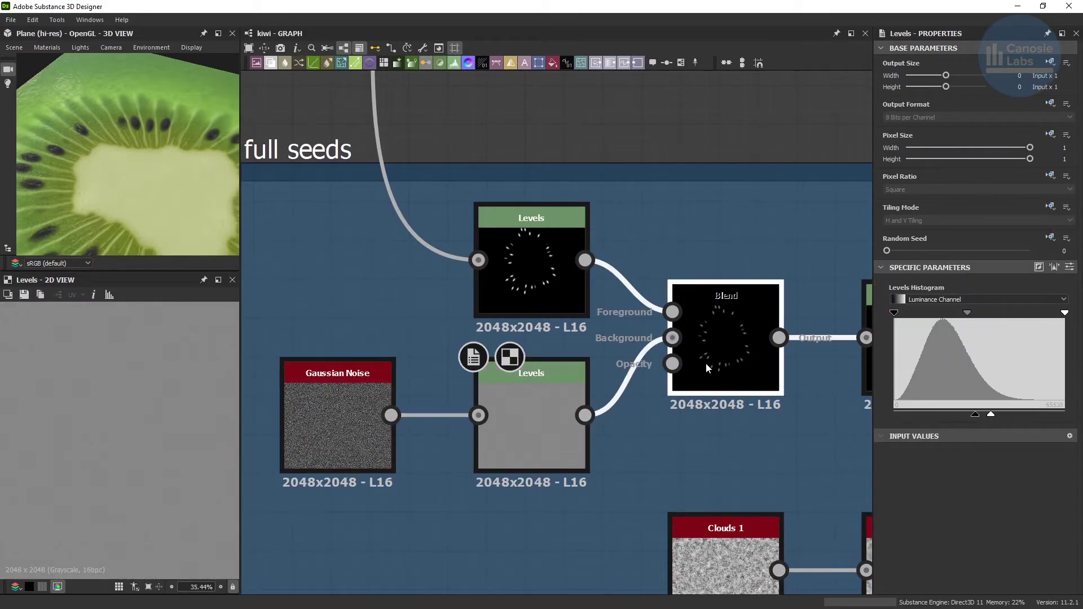
double_click(706, 364)
middle_drag(758, 394, 378, 304)
scroll(379, 305, up, 1)
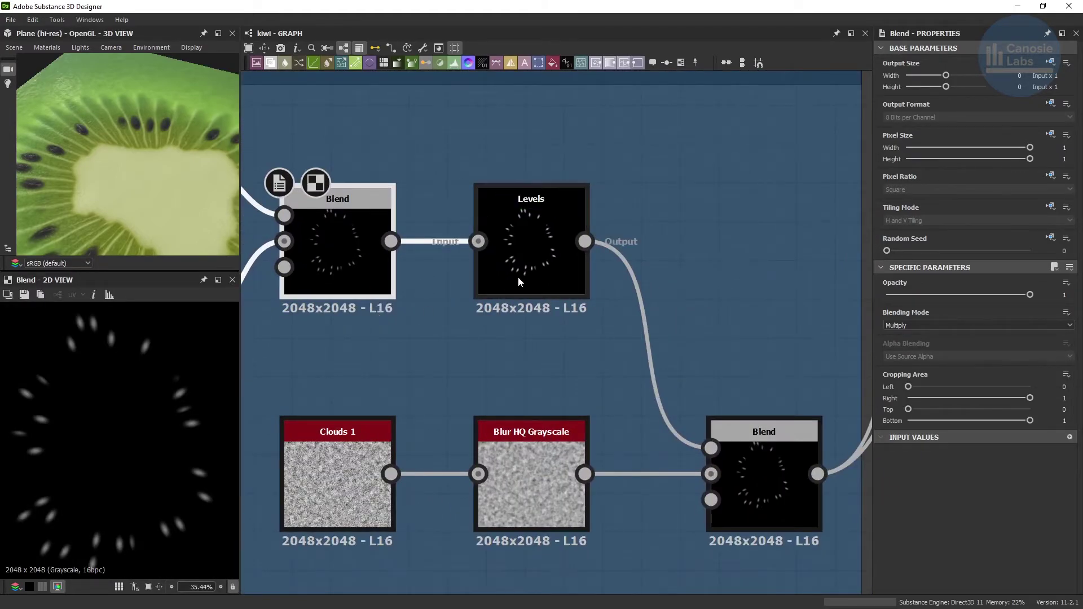
Preview the second Levels, Clouds 1, Blur HQ Grayscale and final Multiply Blend in the lower full seeds group.
double_click(517, 276)
double_click(360, 465)
double_click(526, 459)
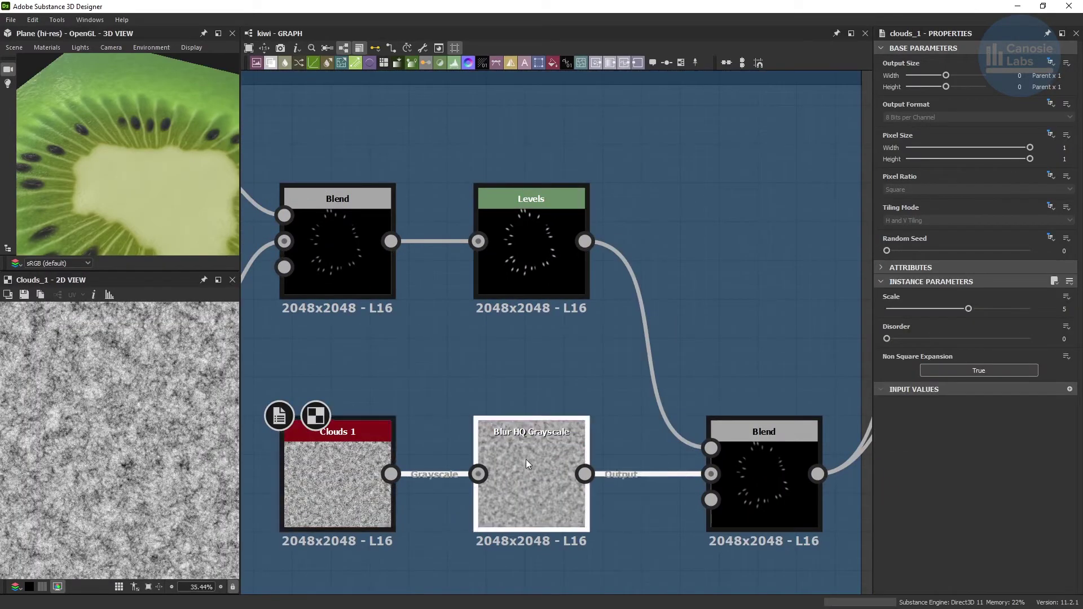
double_click(725, 459)
Follow the lower full seeds output to the height branch and preview its Subtract and Add (Linear Dodge) Blends.
scroll(728, 377, down, 2)
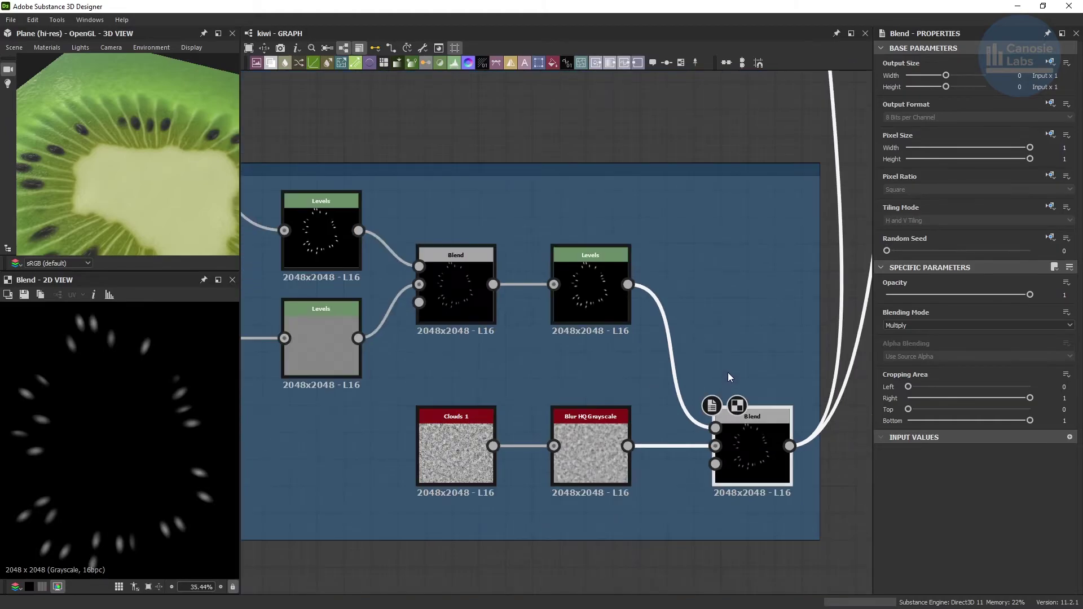
middle_drag(754, 316, 581, 404)
scroll(581, 404, down, 2)
middle_drag(685, 99, 519, 516)
scroll(492, 263, up, 4)
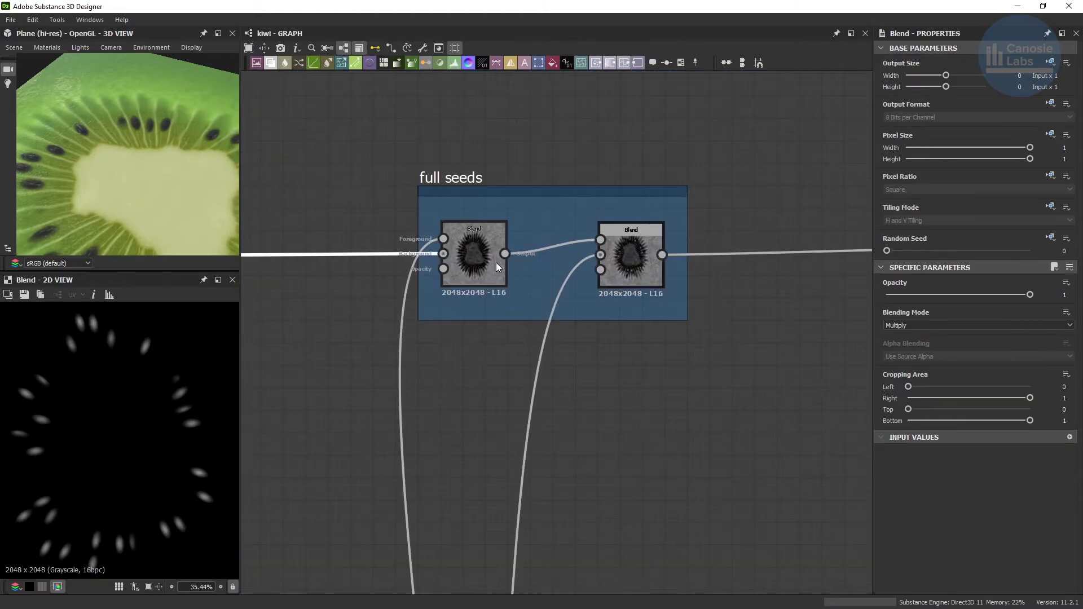
double_click(483, 265)
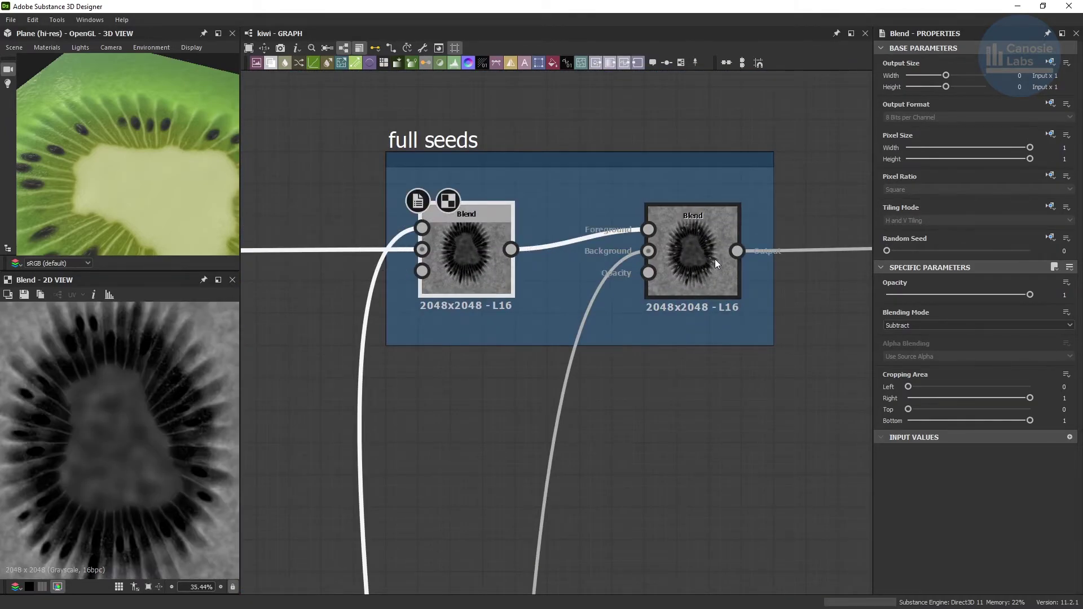
click(715, 259)
Follow the seed mask wires to the full seeds colour group and inspect its Clouds 1, Blur, Uniform Color, Gradient Map and Blend.
scroll(714, 257, down, 3)
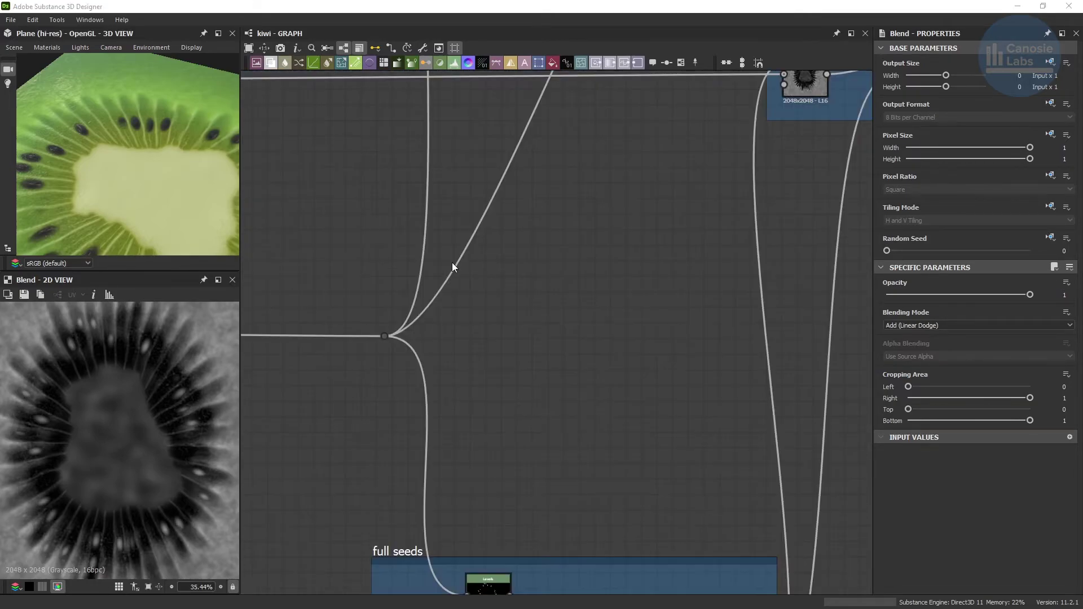
scroll(455, 261, down, 1)
middle_drag(474, 230, 405, 564)
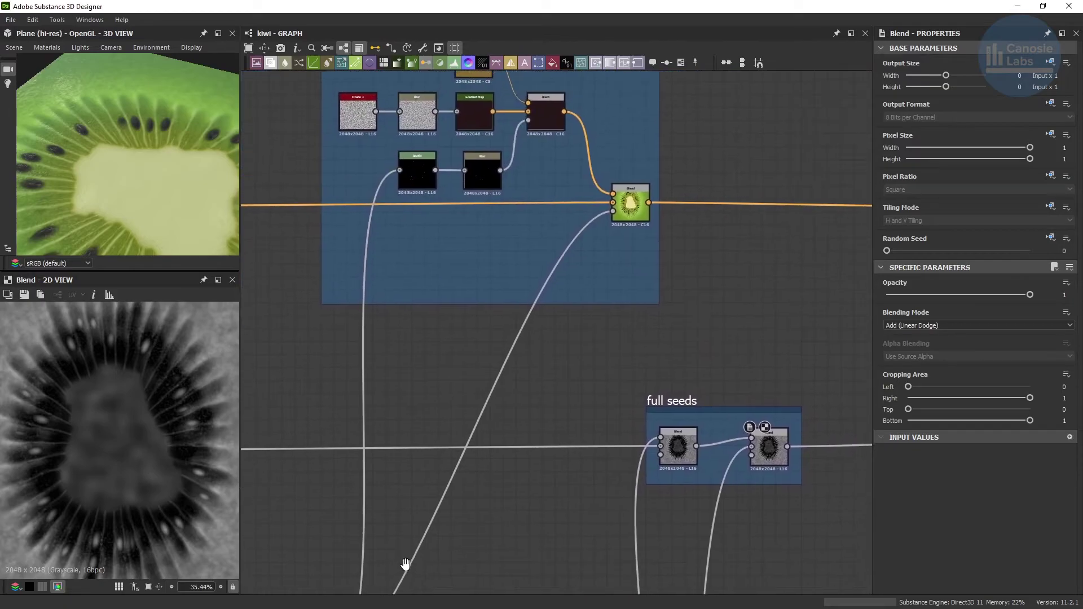
middle_drag(419, 210, 406, 367)
scroll(402, 275, up, 3)
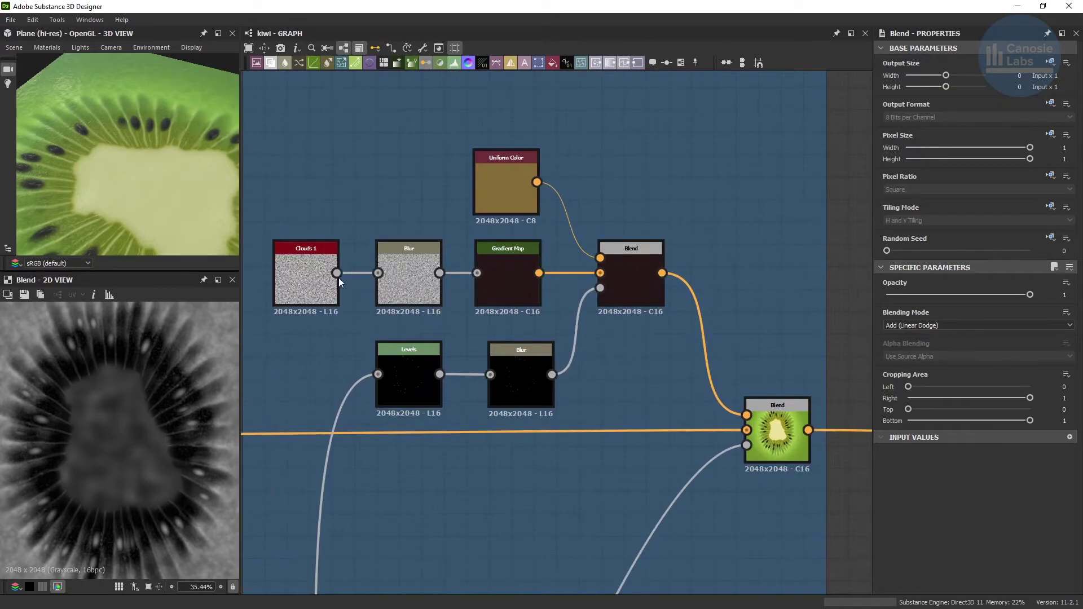
click(311, 278)
click(407, 273)
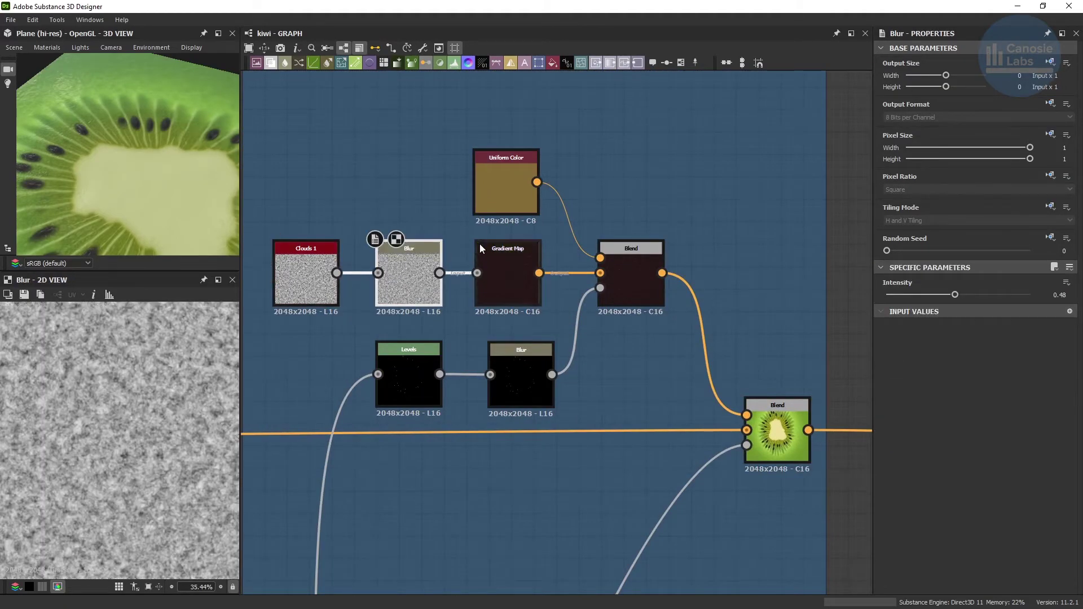
click(496, 203)
click(502, 261)
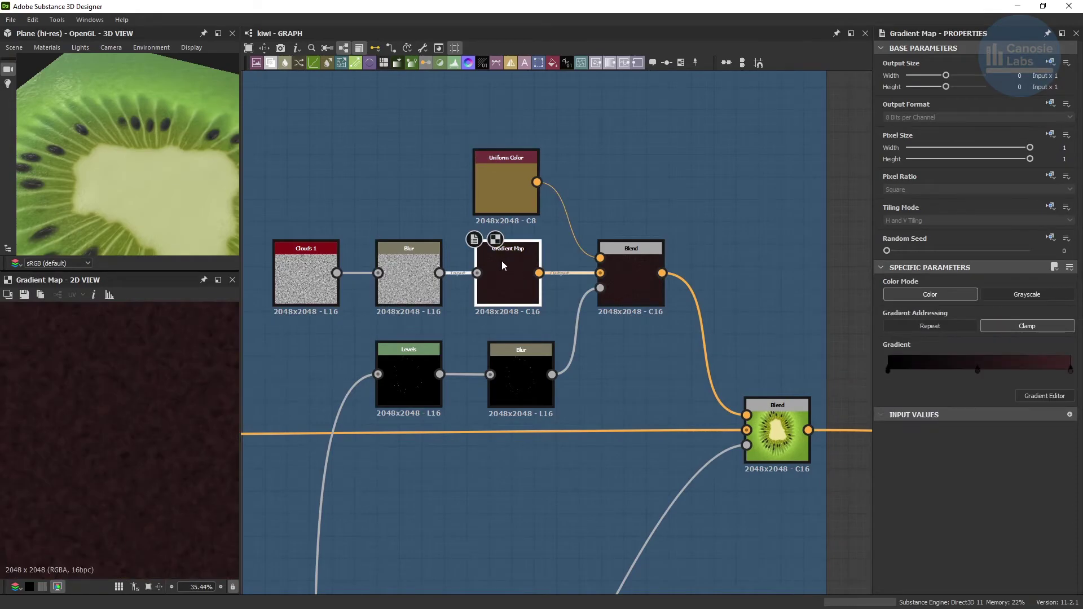
click(622, 270)
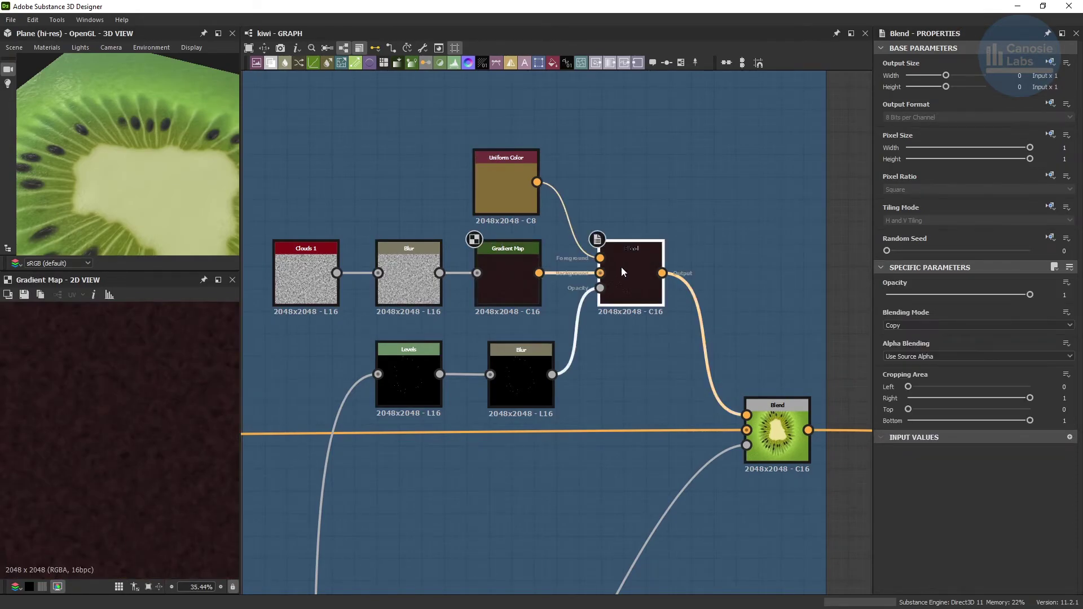
Preview the Levels and Blur that mask the seed highlights, plus the colour Blend they control.
click(395, 373)
click(508, 370)
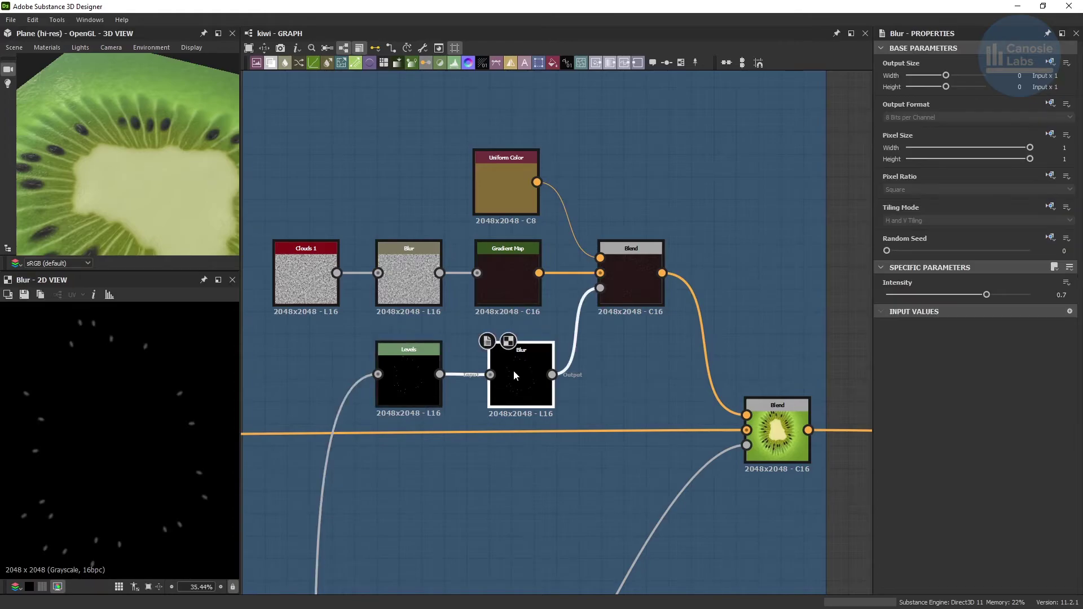
click(616, 299)
Preview the full seeds group's final base colour Blend and inspect the seeds on the kiwi in the enlarged 3D view.
scroll(622, 300, down, 3)
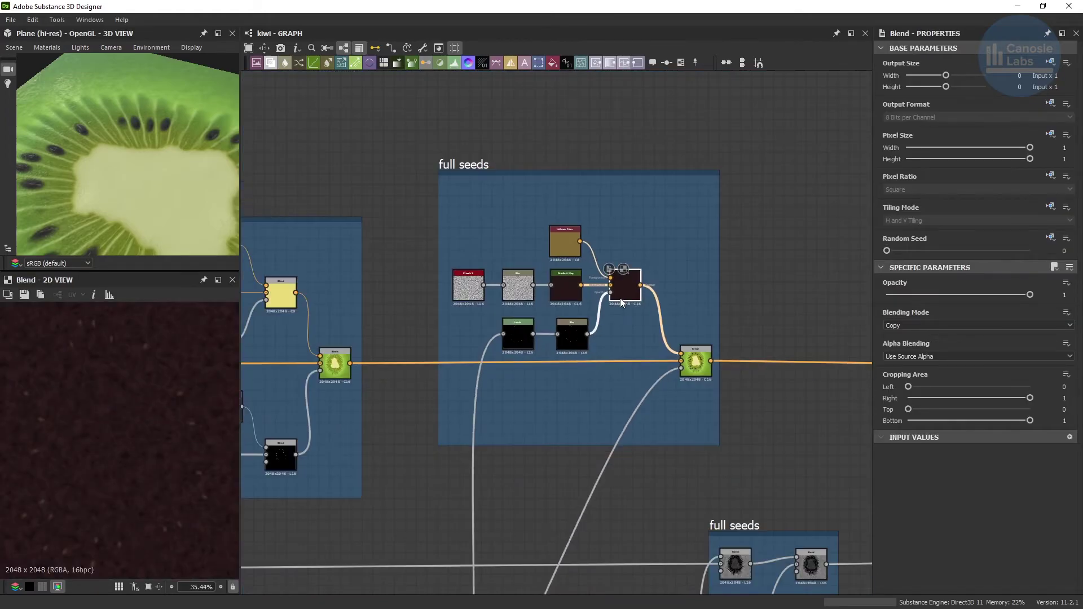
double_click(689, 362)
scroll(696, 367, up, 2)
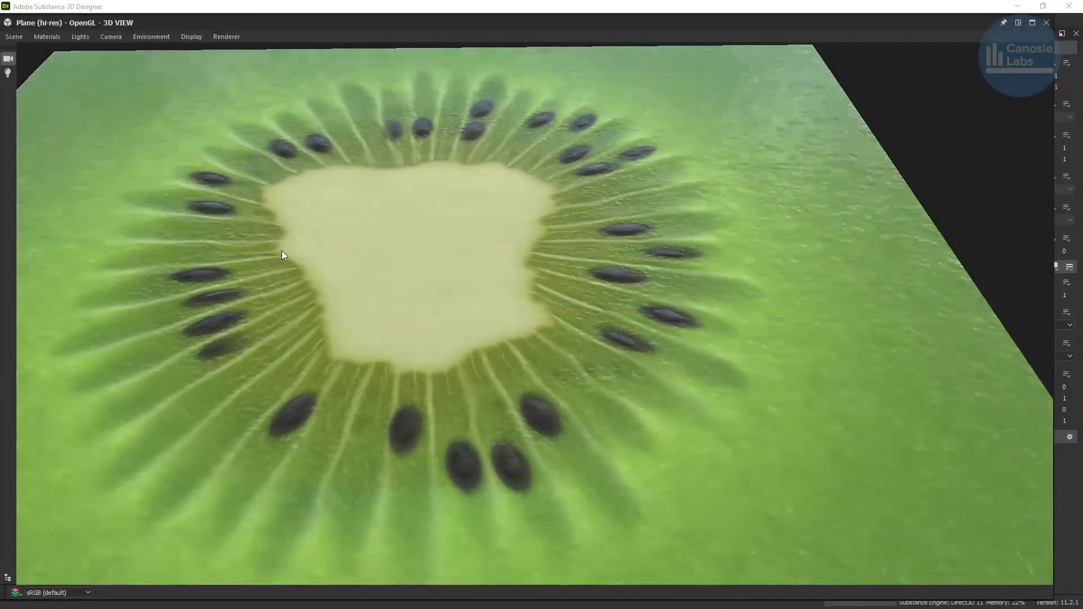
ctrl+shift+right_drag(223, 265, 105, 289)
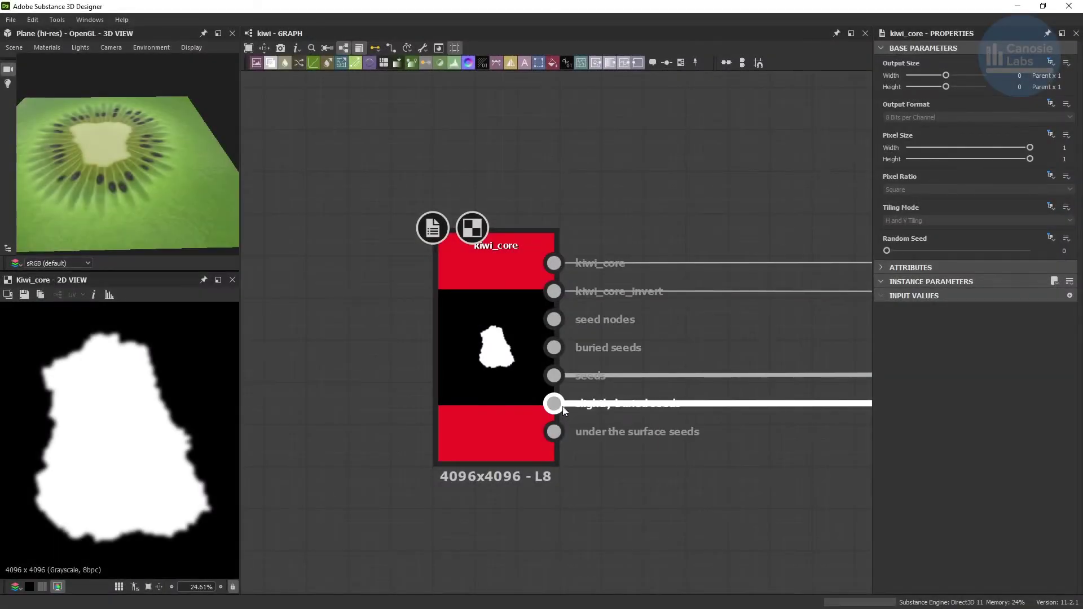
Follow the slightly buried seeds output to the semi-buried seeds group and preview its two Levels nodes and the Blur.
scroll(562, 406, down, 10)
middle_drag(562, 411, 19, 418)
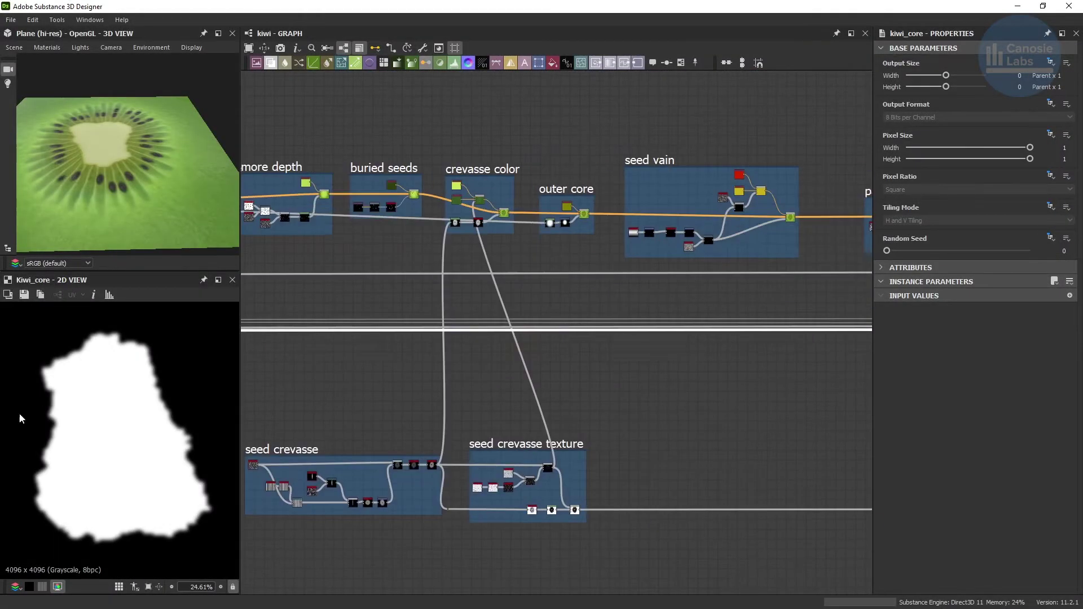
middle_drag(789, 321, 169, 352)
scroll(834, 330, up, 4)
middle_drag(666, 288, 526, 545)
scroll(526, 546, up, 4)
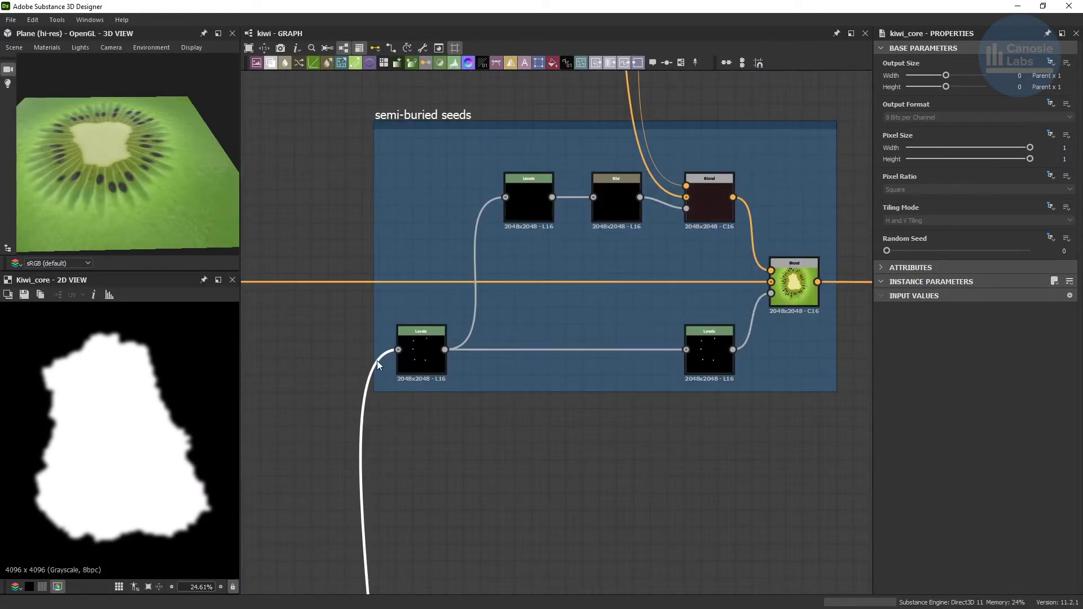
click(414, 344)
click(516, 183)
click(614, 202)
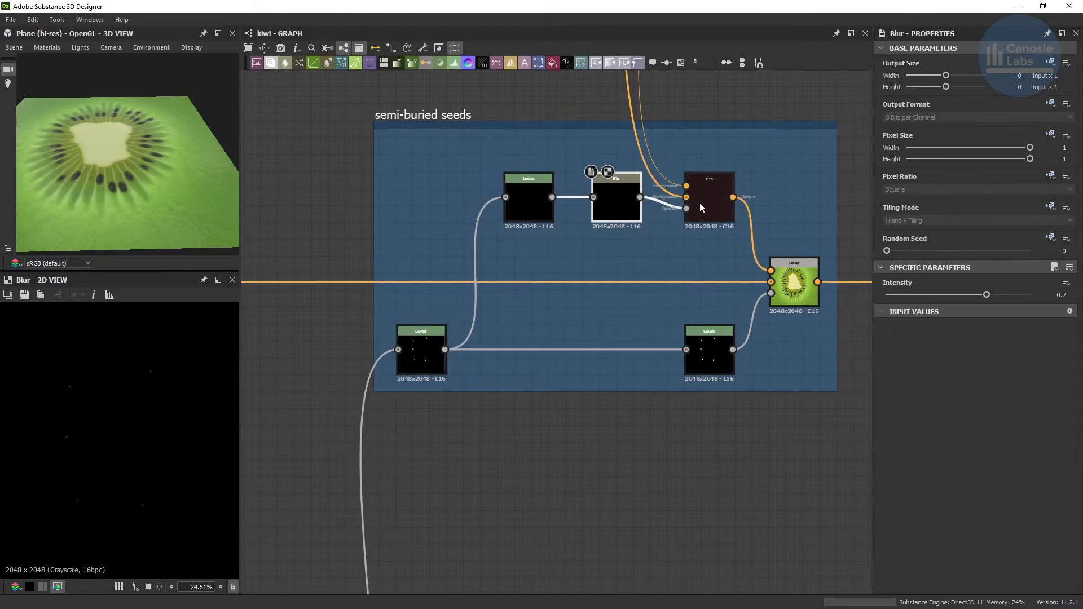
Trace the colour wires from the full seeds group into the semi-buried seeds Blend, and preview that Blend and the masking Levels.
scroll(700, 202, down, 4)
middle_drag(604, 264, 668, 331)
scroll(665, 327, down, 1)
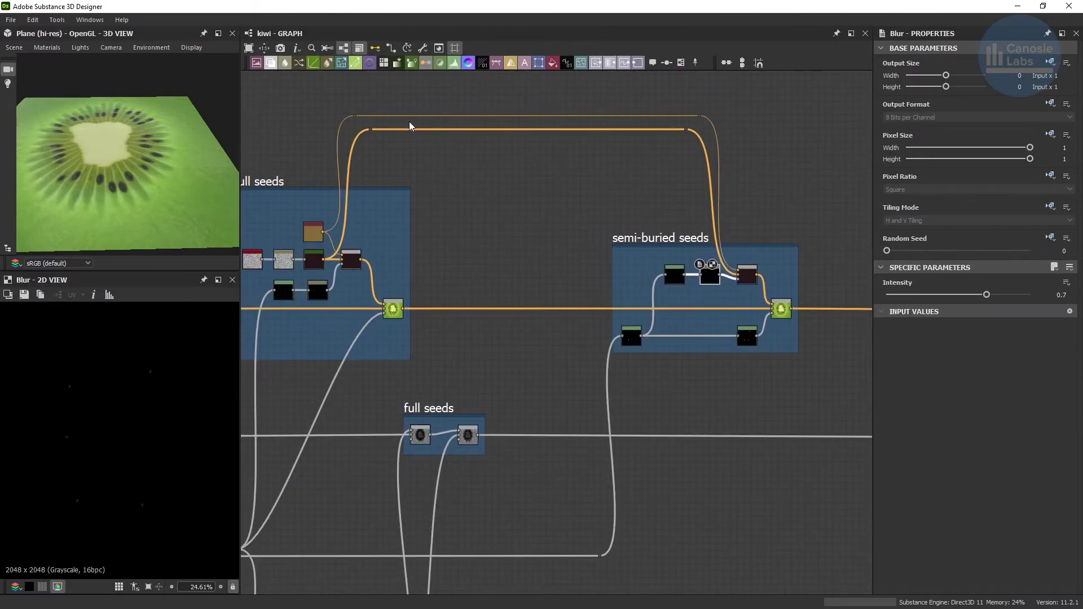
click(746, 275)
scroll(752, 299, up, 4)
click(706, 448)
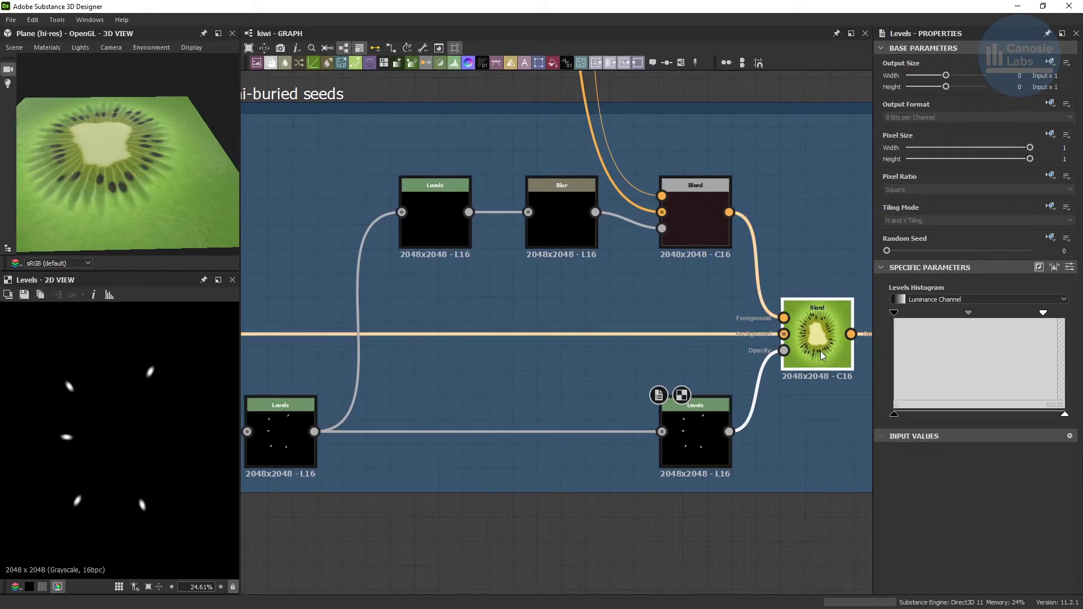
Preview the semi-buried seeds group's final base colour Blend and inspect the seeds up close in the enlarged 3D view.
click(820, 351)
scroll(152, 377, up, 5)
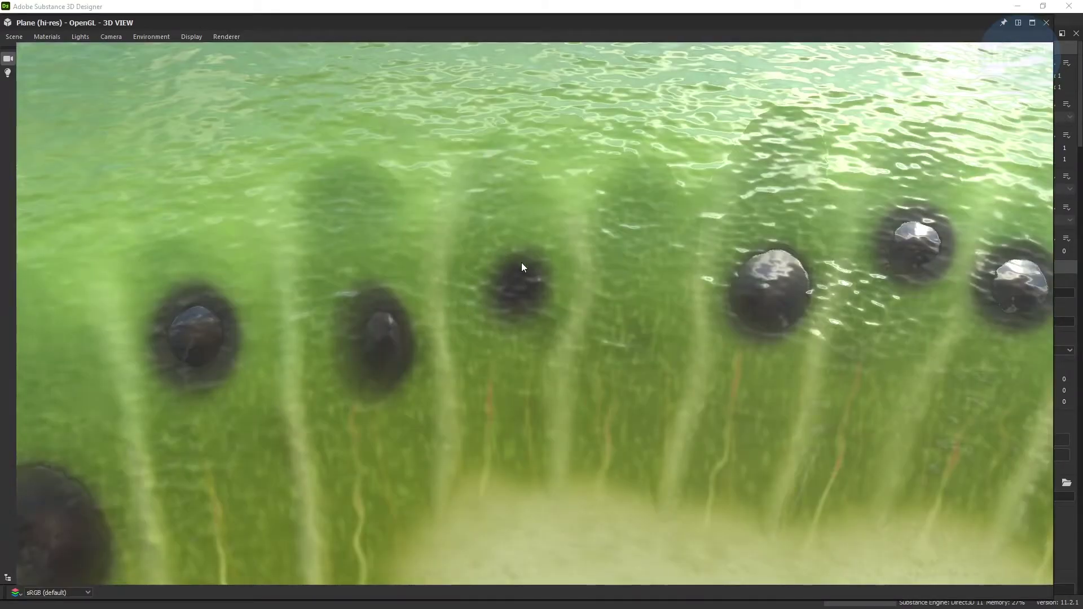
mouse_move(526, 270)
mouse_down()
mouse_move(527, 246)
mouse_move(511, 252)
mouse_move(532, 280)
mouse_move(522, 282)
mouse_up()
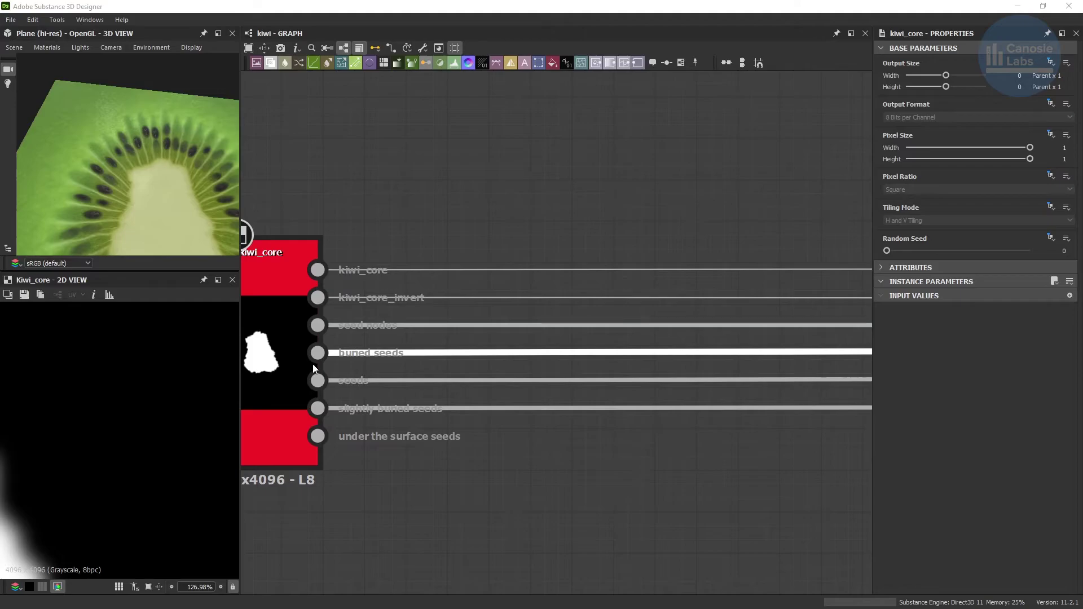
Follow the buried seeds output to the buried seeds group and preview its Levels, Gaussian Noise and Slope Blur Grayscale.
scroll(313, 369, down, 4)
scroll(648, 357, down, 6)
middle_drag(767, 355, 316, 358)
scroll(515, 310, up, 5)
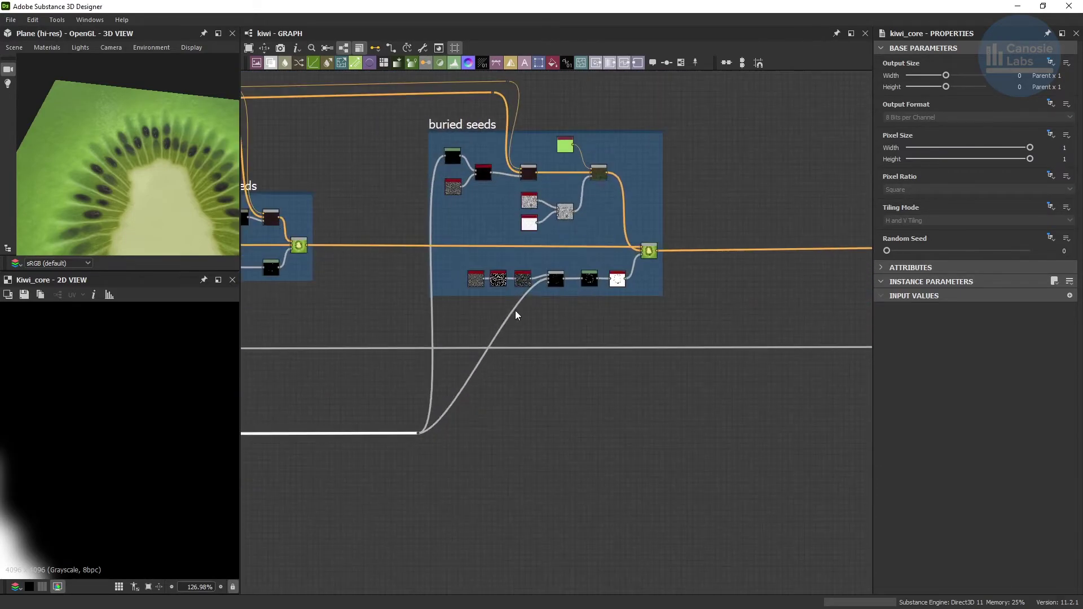
click(430, 262)
scroll(467, 186, up, 3)
middle_drag(507, 169, 394, 233)
scroll(359, 218, up, 2)
scroll(359, 218, up, 1)
click(307, 195)
click(316, 285)
click(404, 244)
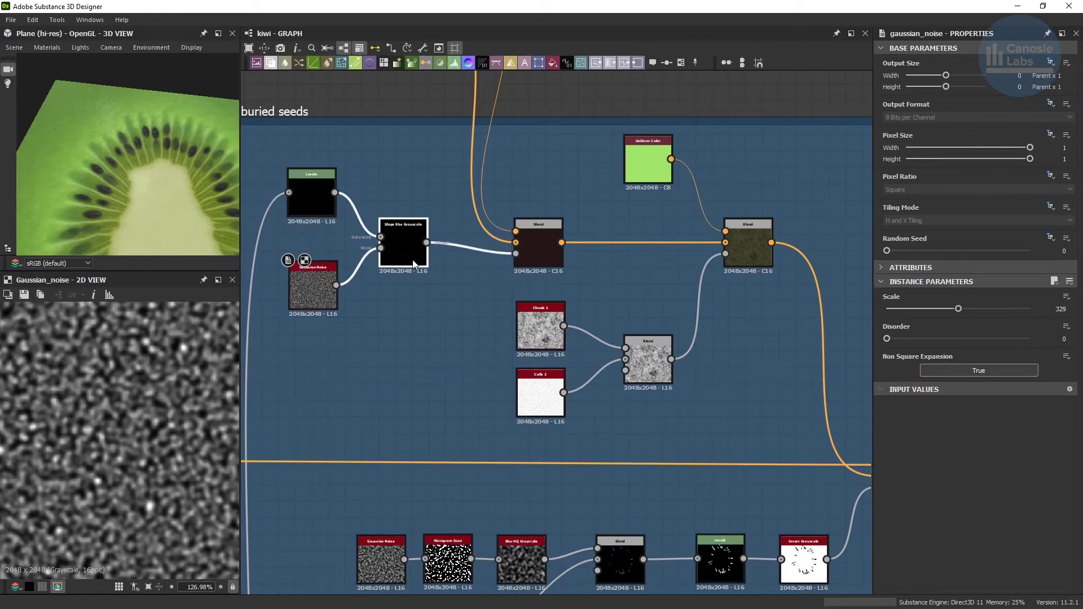
Preview the buried seeds colour Blend, green Uniform Color, Clouds 1, Cells 2, their Multiply Blend and the green-tinting Blend.
click(550, 245)
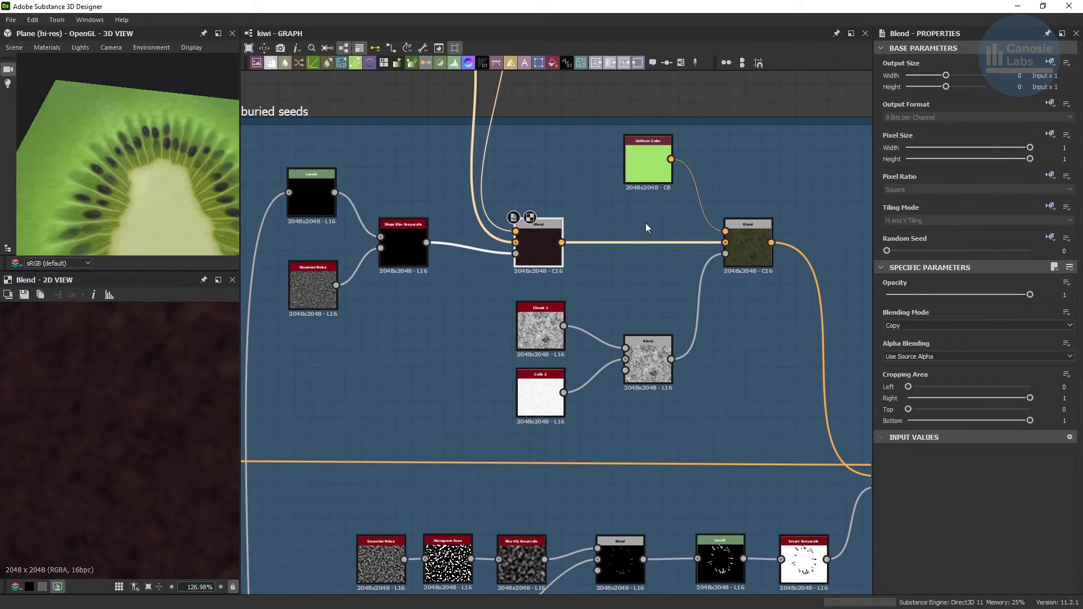
double_click(645, 181)
click(733, 245)
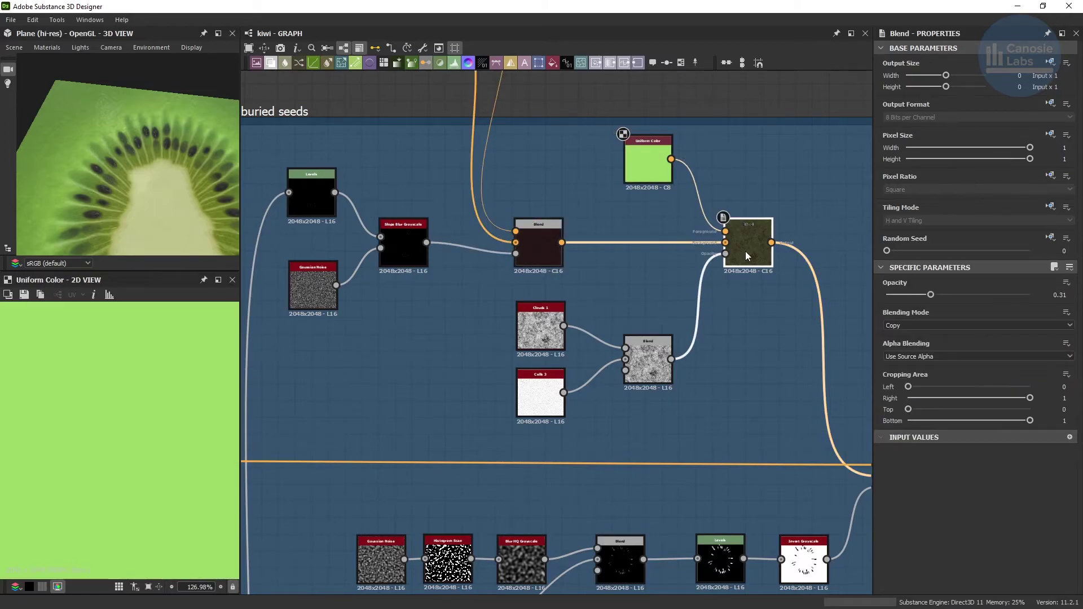
click(546, 332)
click(540, 397)
click(645, 374)
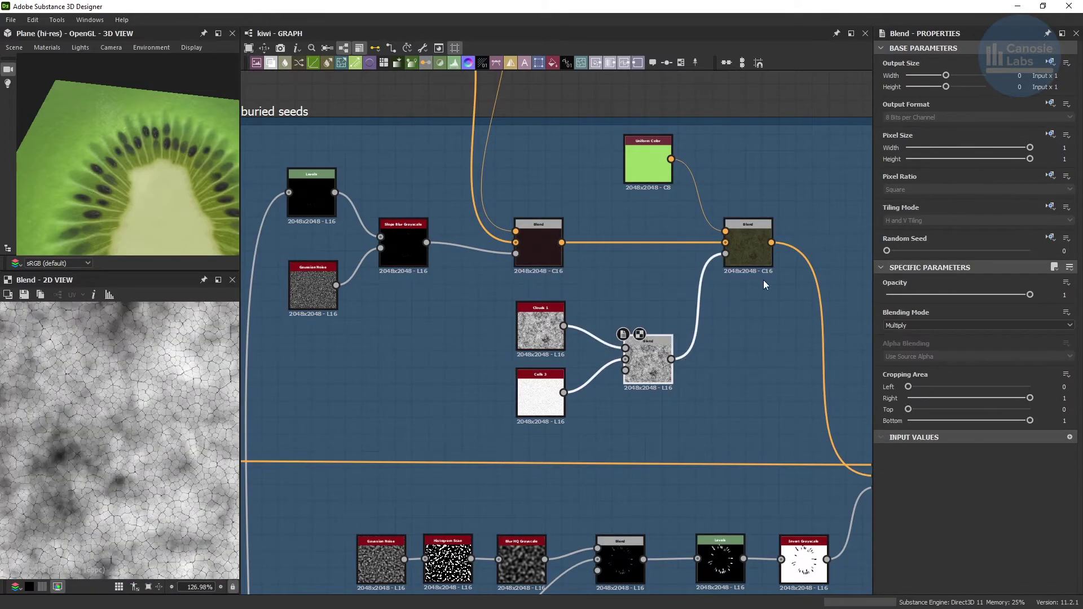
click(766, 243)
Preview the Histogram Scan, Blur HQ Grayscale and Blend that break up the buried seeds mask.
scroll(733, 423, down, 3)
scroll(694, 391, up, 6)
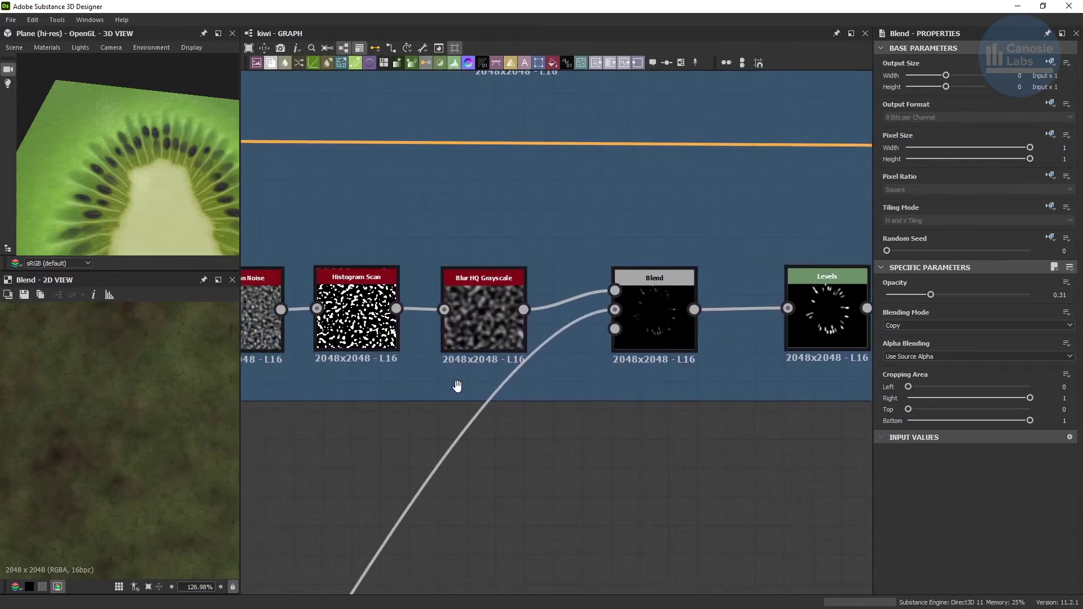
middle_drag(457, 386, 543, 386)
click(453, 340)
click(577, 336)
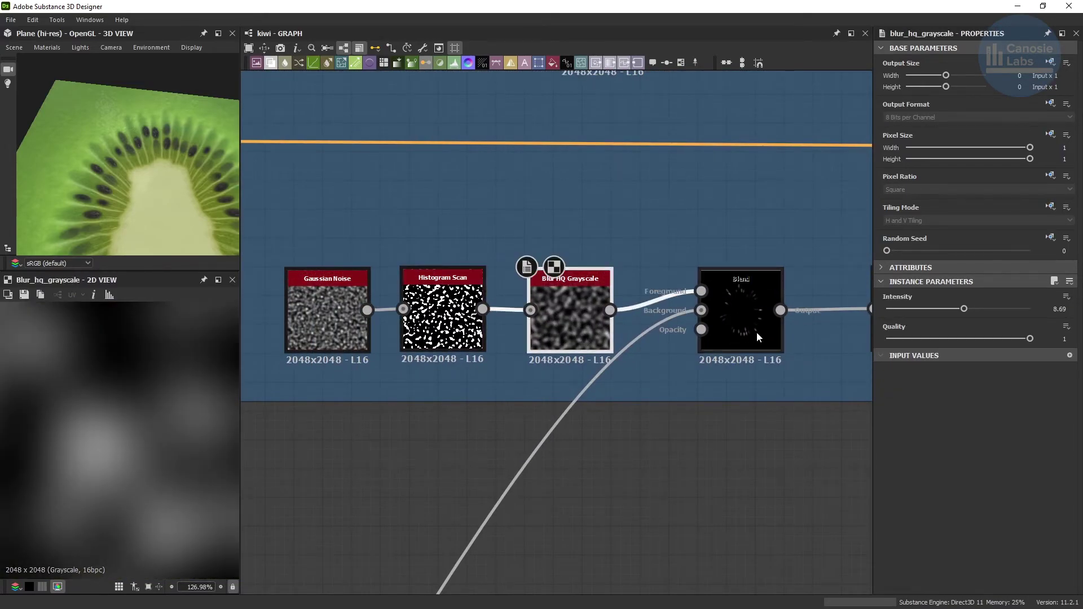
click(756, 332)
Fit the mask in the 2D view and preview the Levels and Invert Grayscale that finish the buried seeds mask.
key(f)
scroll(694, 394, down, 1)
middle_drag(681, 395, 269, 400)
double_click(460, 345)
scroll(533, 343, up, 1)
double_click(575, 345)
scroll(576, 344, down, 4)
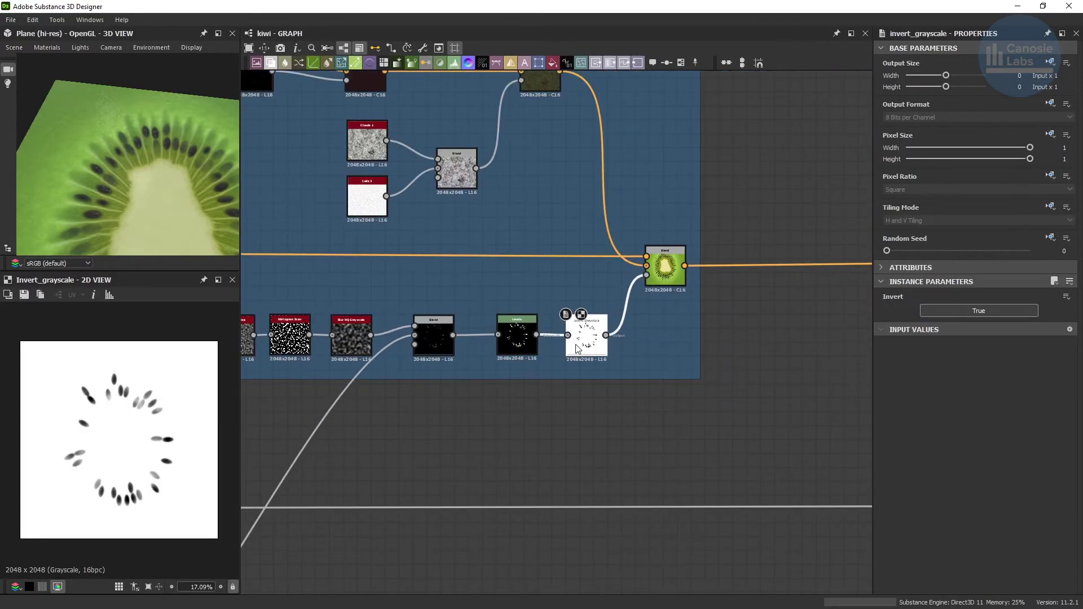
Preview the buried seeds group's final Blend and inspect the seeds in the enlarged 3D view with the environment lighting rotated.
double_click(665, 271)
scroll(571, 275, down, 3)
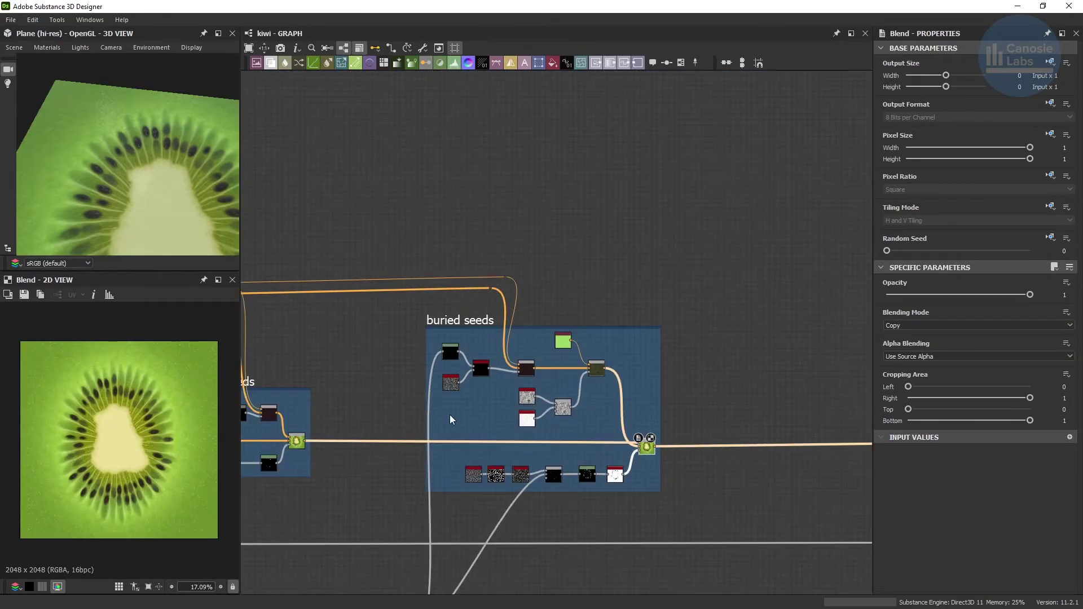
scroll(450, 416, down, 1)
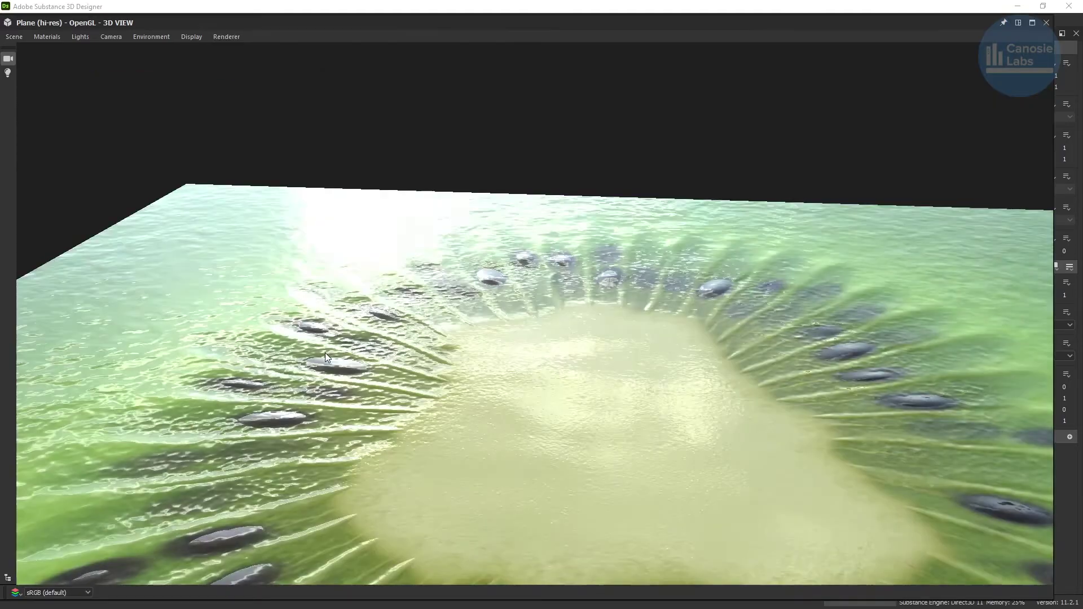
ctrl+shift+right_drag(325, 353, 57, 395)
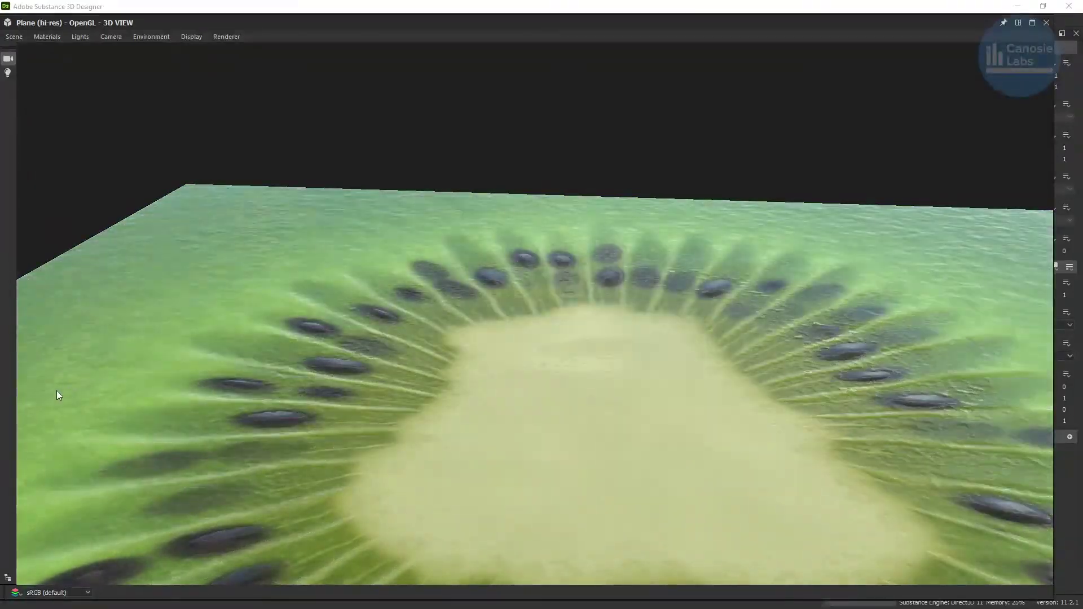
key(ctrl+space)
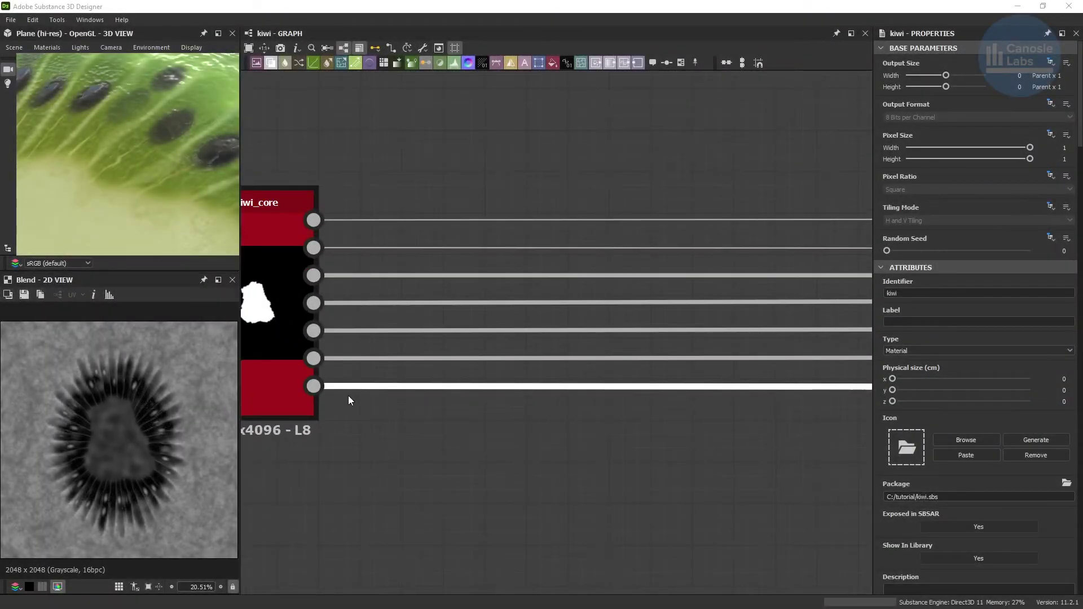
Follow the under the surface seeds output to the just below surface seeds group and preview its upper Levels and Blur.
scroll(382, 423, down, 8)
middle_drag(789, 422, 242, 350)
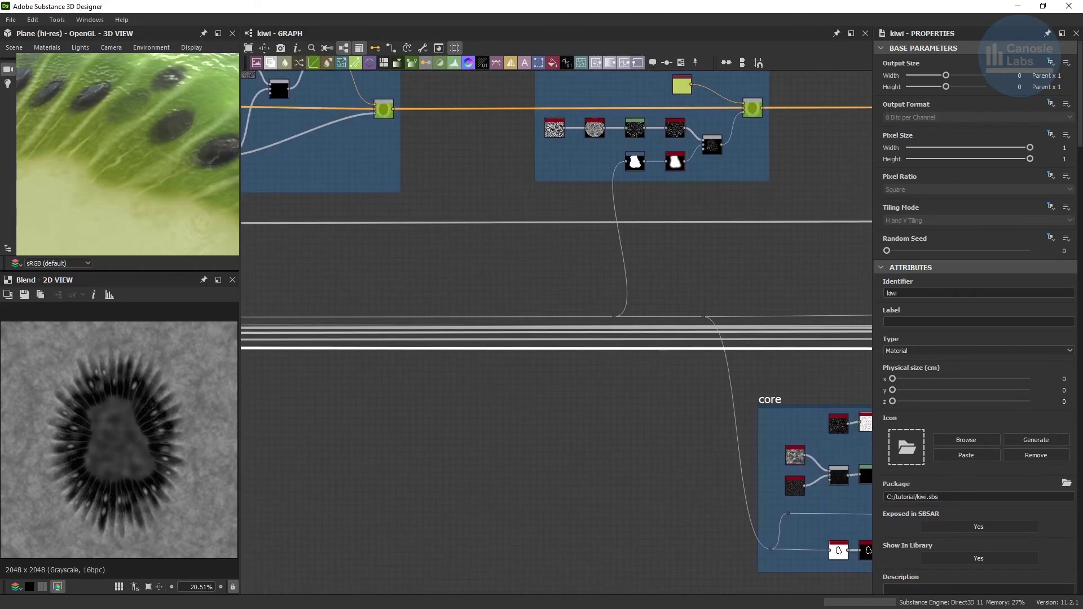
middle_drag(715, 292, 11, 309)
middle_drag(815, 256, 169, 282)
middle_drag(818, 217, 510, 234)
scroll(511, 233, up, 7)
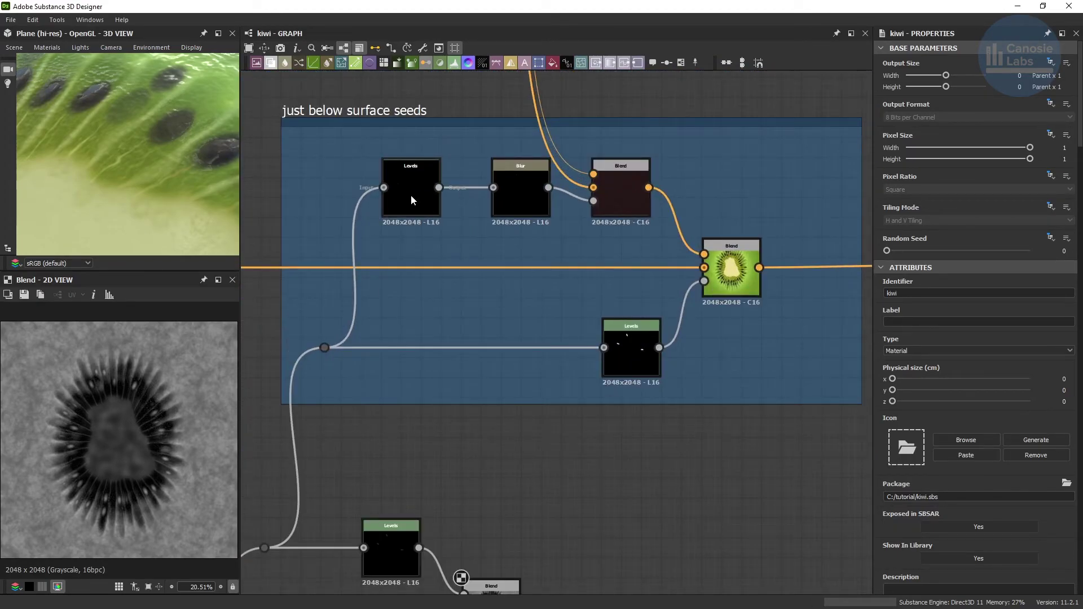
click(411, 195)
click(540, 190)
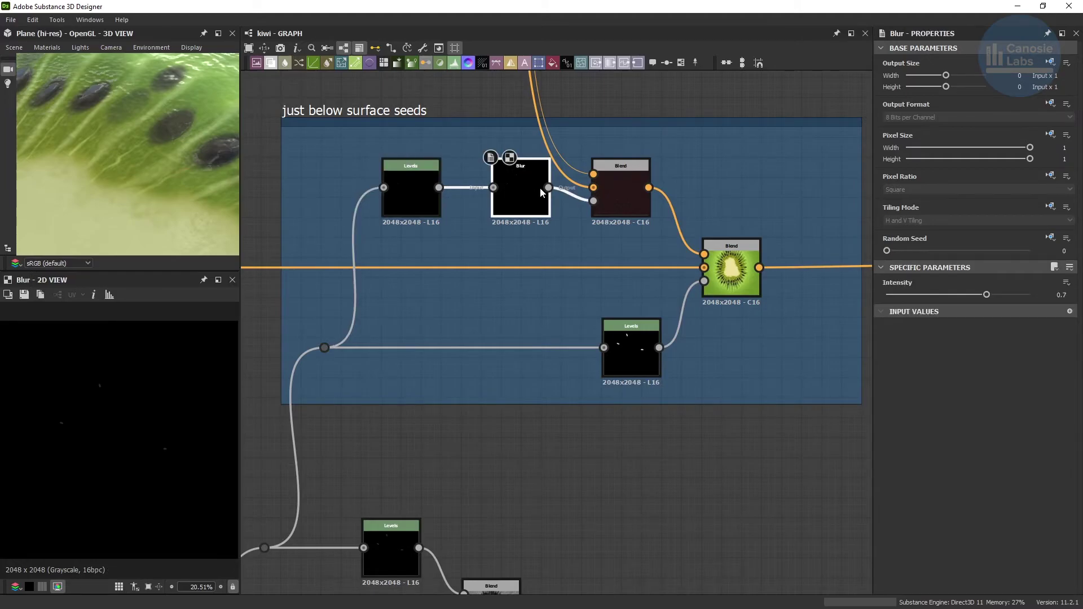
Preview the just below surface seeds colour Blend, its masking Levels and the final base colour Blend.
click(620, 194)
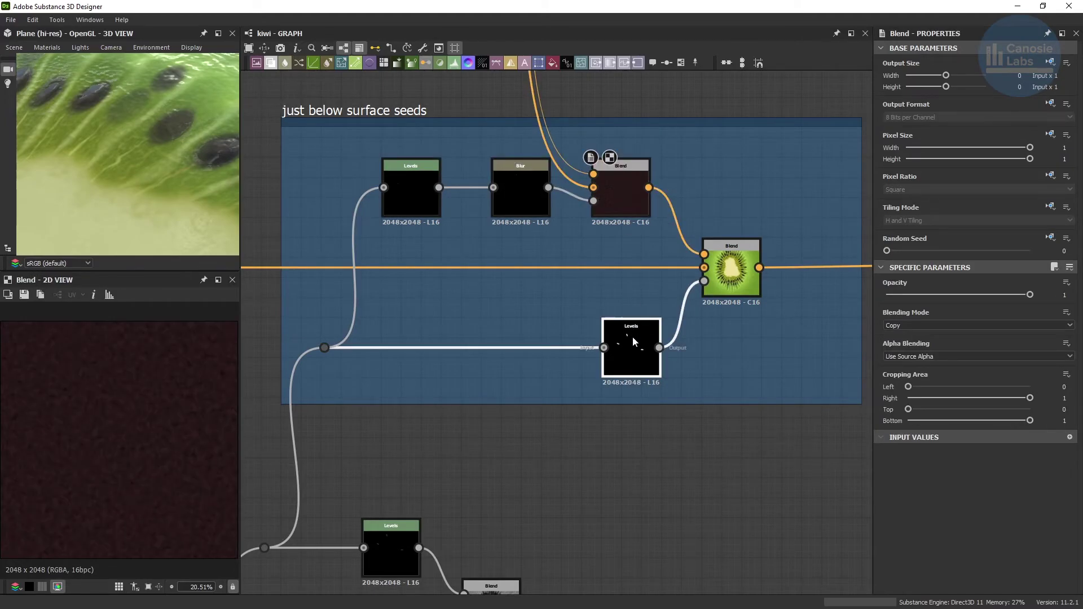
click(632, 340)
click(731, 274)
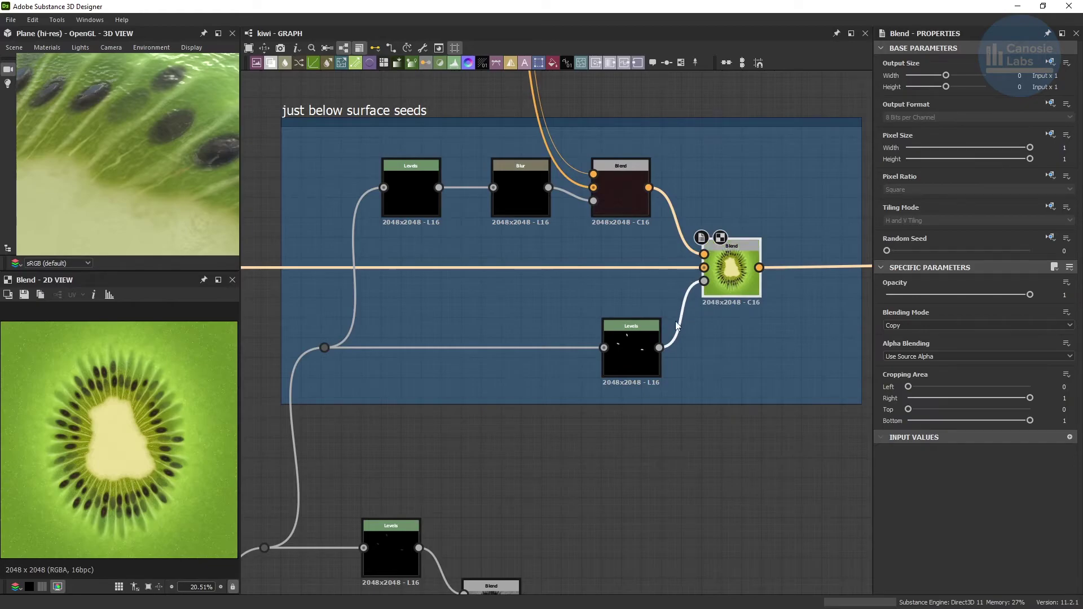
Preview the height branch's Levels and Add (Linear Dodge) Blend beneath the just below surface seeds group.
scroll(620, 429, down, 4)
middle_drag(583, 499, 597, 389)
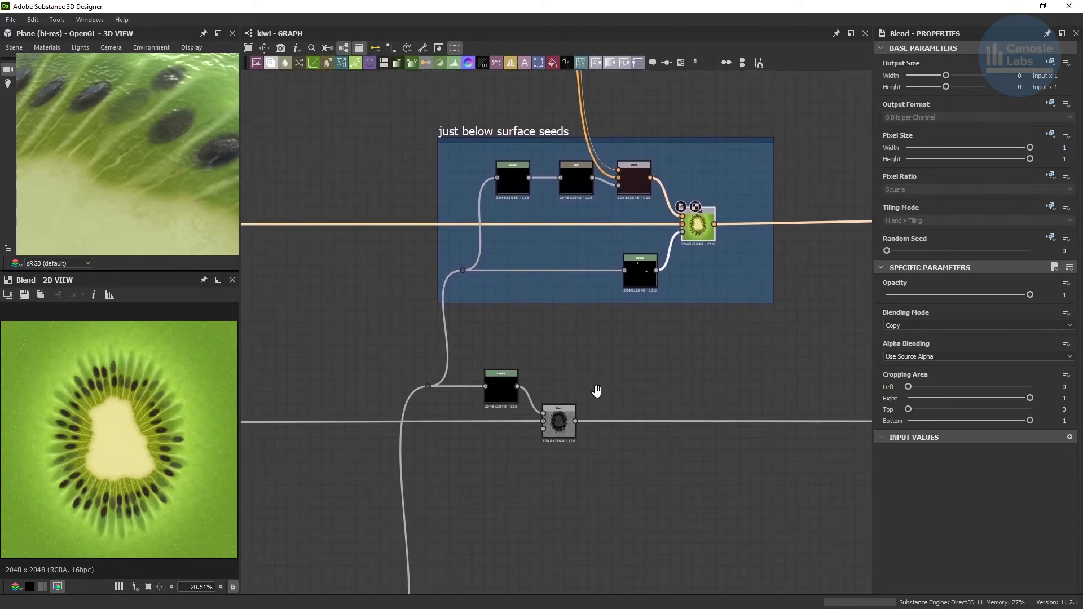
click(504, 384)
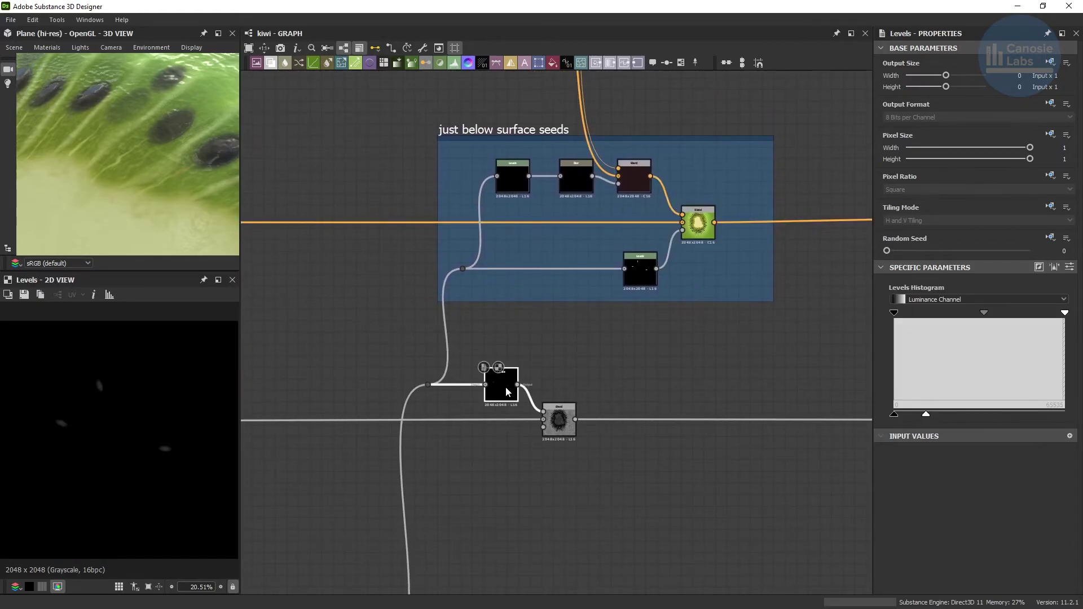
click(565, 425)
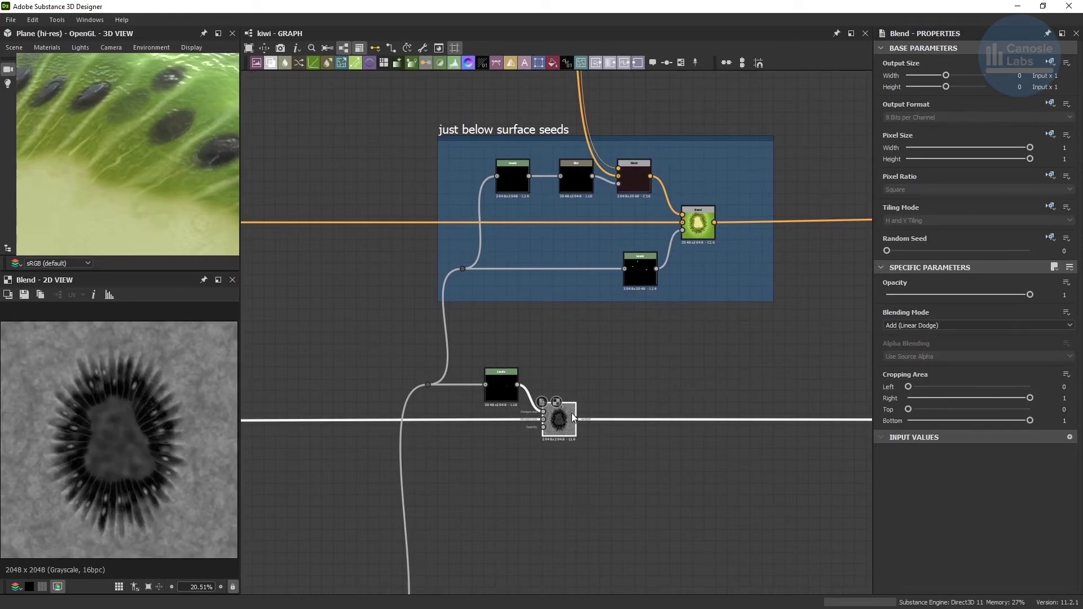
Trace the colour wires feeding the just below surface seeds group and inspect the seeds in the enlarged 3D view.
scroll(478, 310, down, 4)
middle_drag(411, 248, 478, 349)
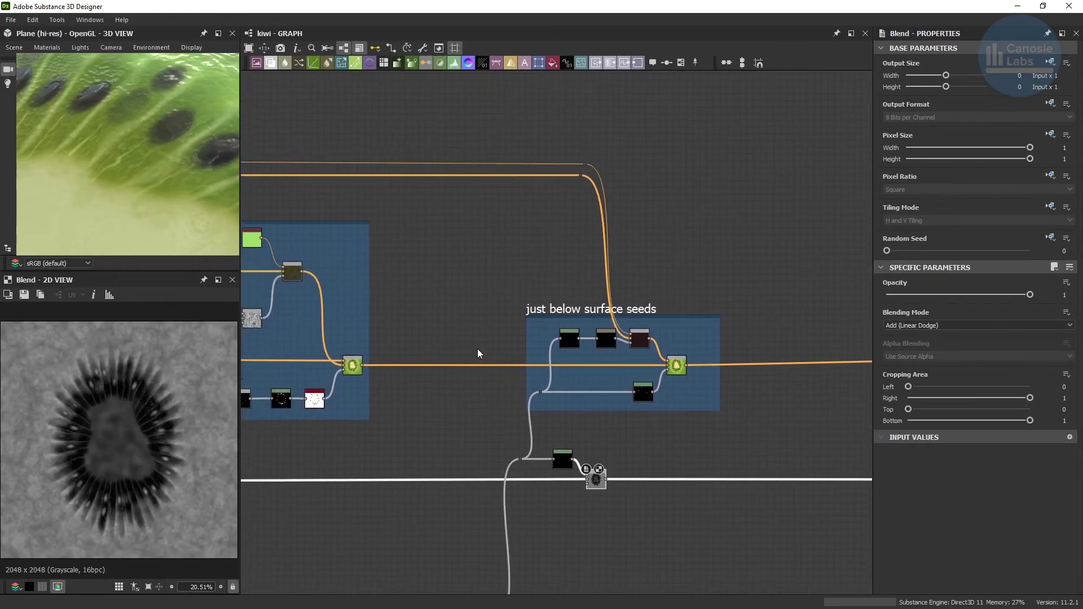
scroll(411, 321, down, 3)
middle_drag(412, 325, 636, 341)
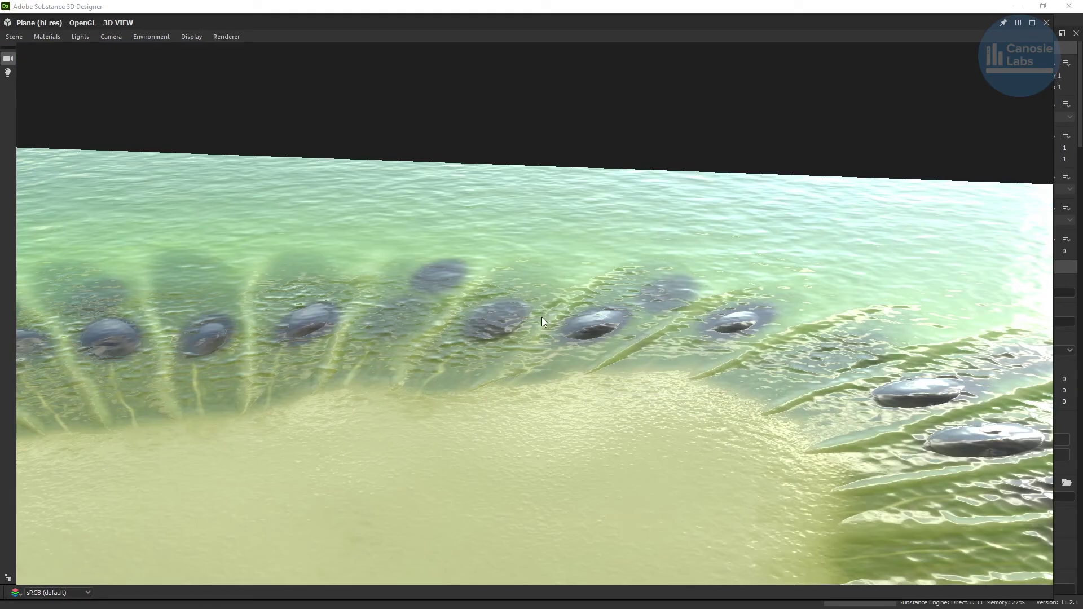
mouse_move(529, 334)
mouse_down()
mouse_move(504, 319)
mouse_move(512, 344)
mouse_up()
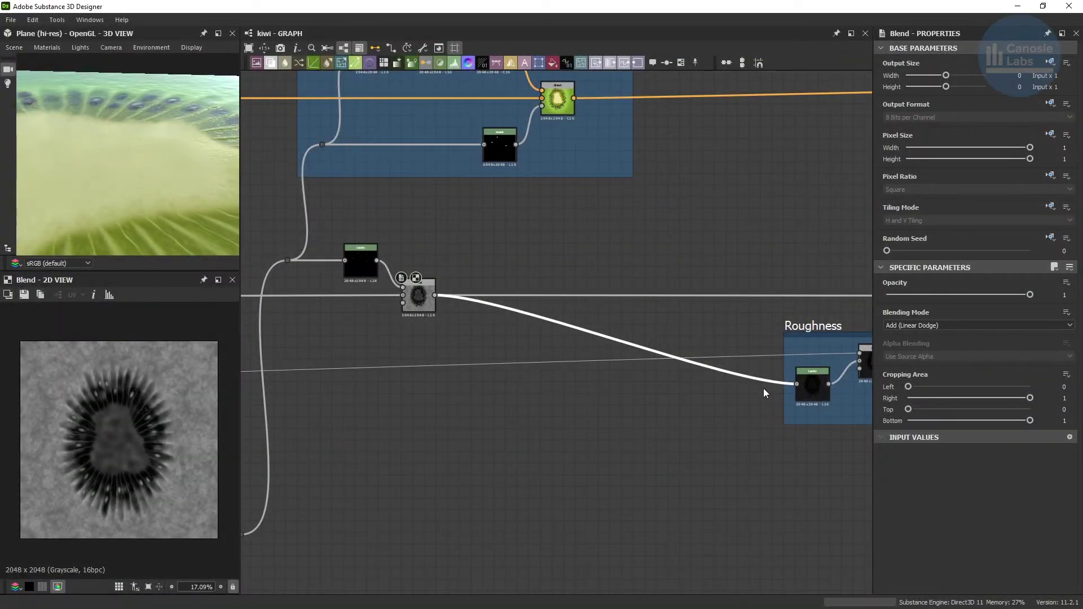
Preview the Roughness group's Levels and set the opacity of its Copy Blend to 0.09.
middle_drag(763, 388, 434, 369)
scroll(435, 369, up, 3)
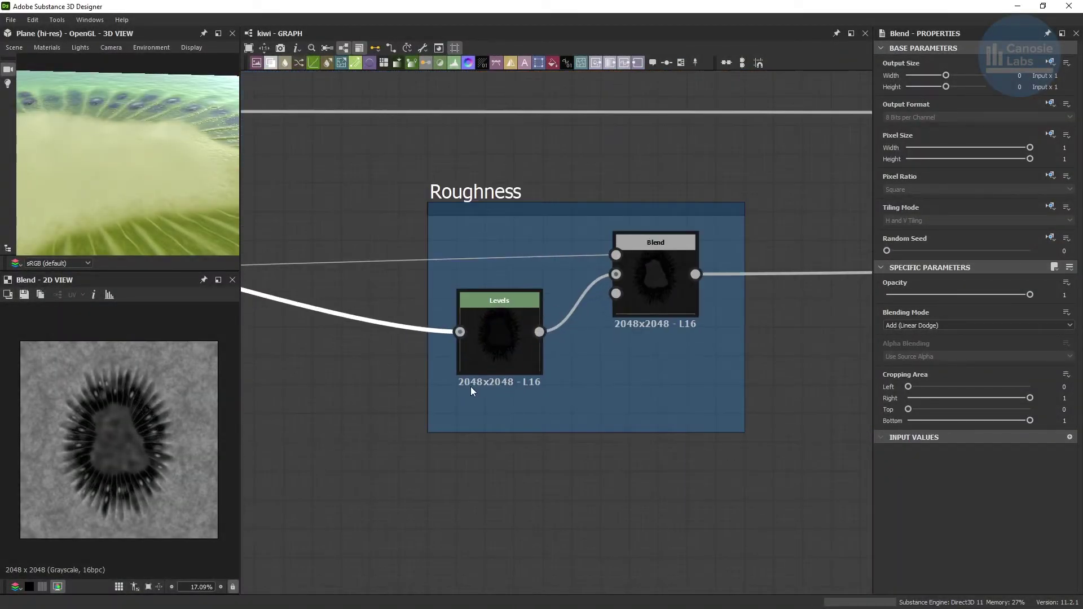
click(499, 344)
click(653, 295)
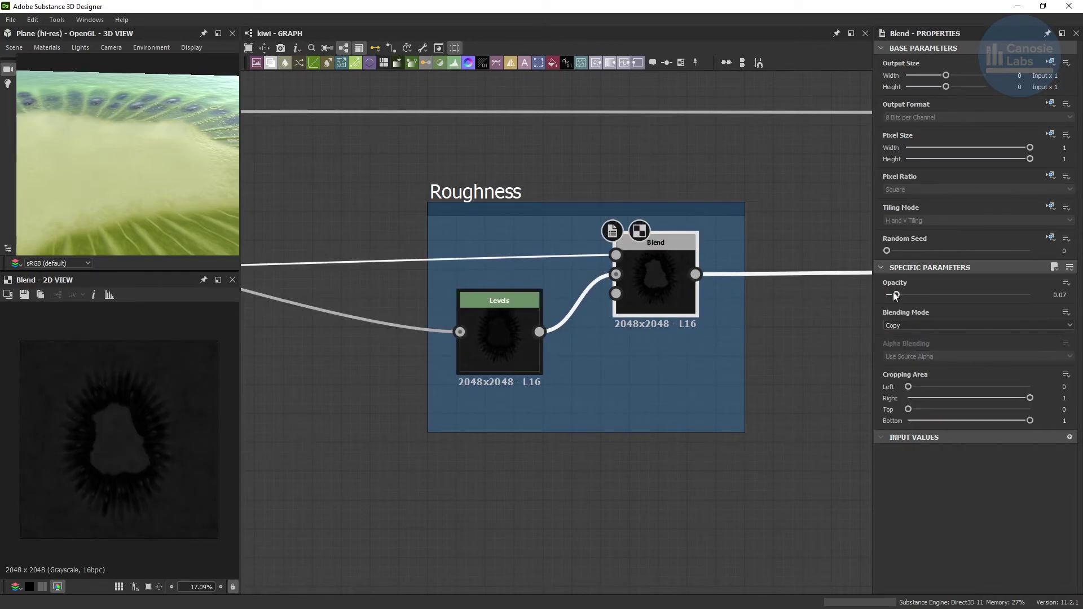
mouse_move(894, 293)
mouse_down()
mouse_move(929, 290)
mouse_move(905, 296)
mouse_up()
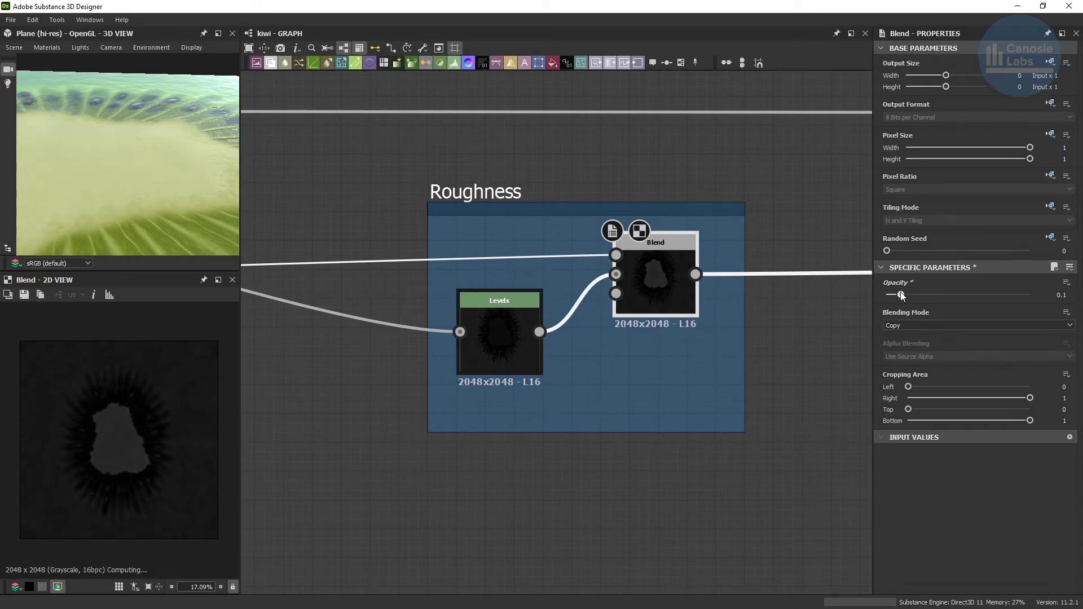
Follow the Roughness group's wire to the material outputs and remove the leftover Uniform Color in front of the Roughness output.
scroll(749, 309, down, 6)
middle_drag(690, 312, 540, 336)
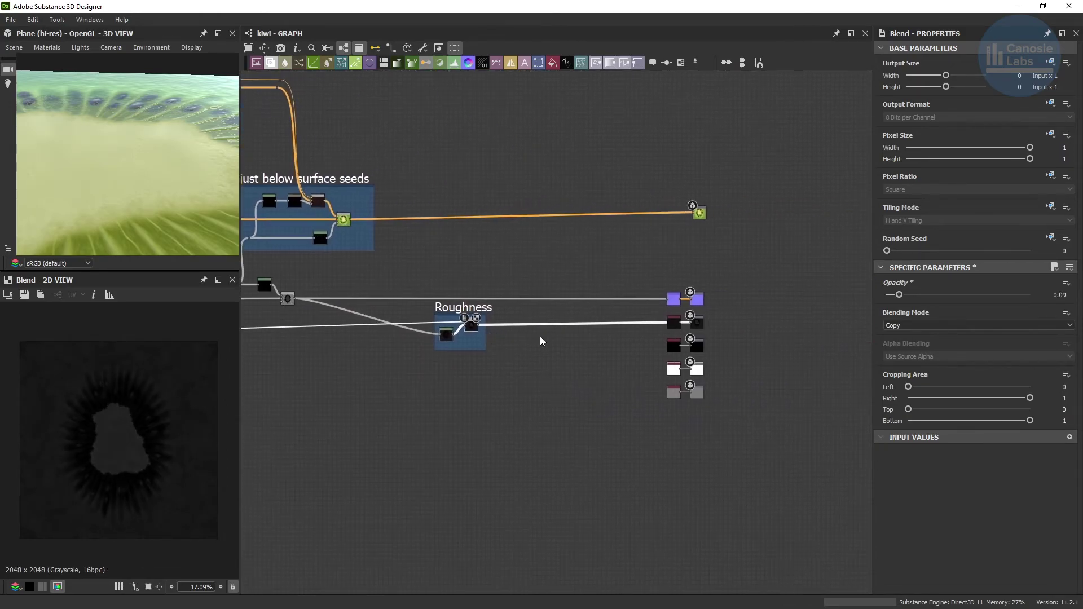
click(673, 323)
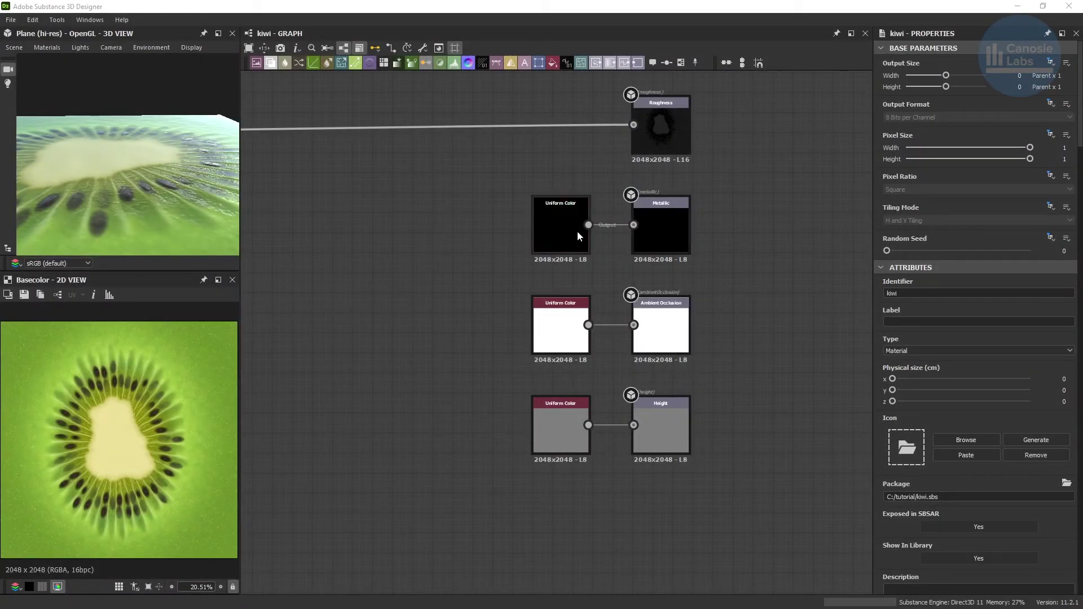
Inspect the Uniform Color nodes feeding the Metallic, Ambient Occlusion and Height outputs.
click(578, 232)
click(577, 313)
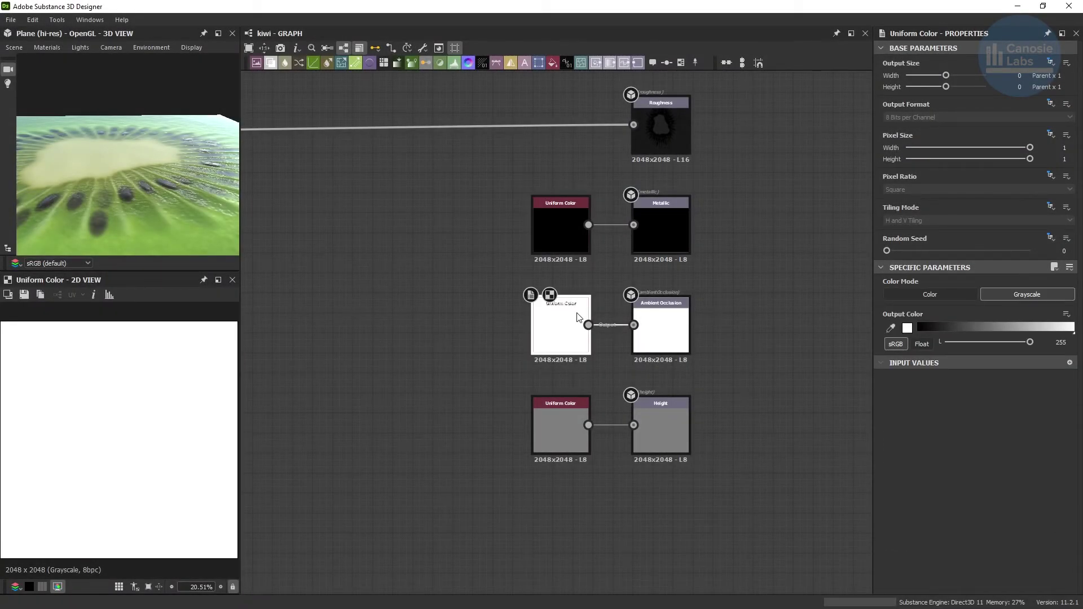
click(561, 419)
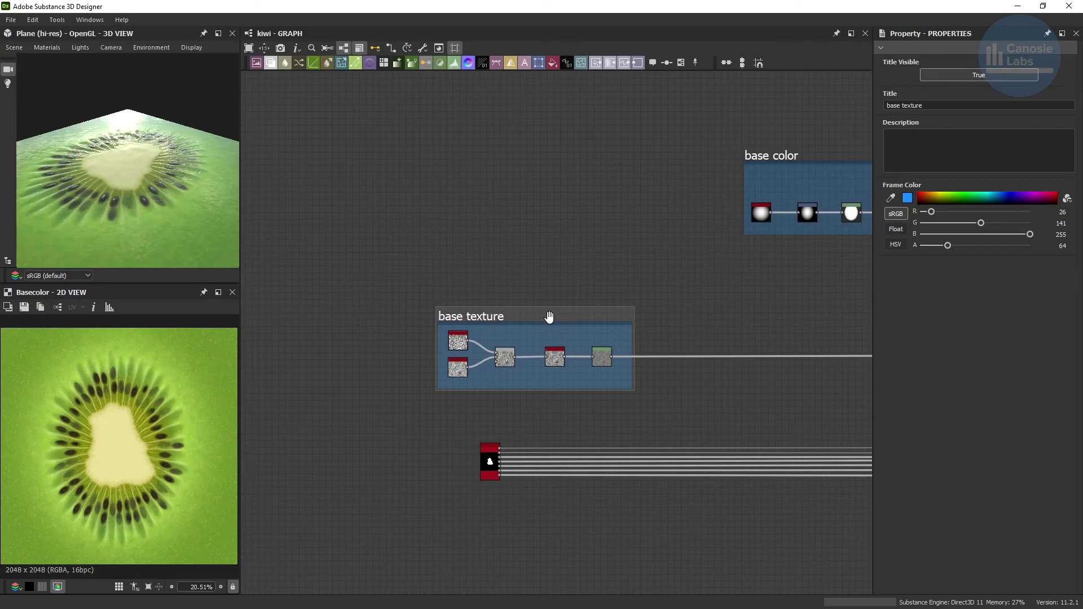
Review the colour branch's groups in order from base color through additional texture, more depth, buried seeds, crevasse color and outer core to seed vain.
middle_drag(767, 313, 298, 322)
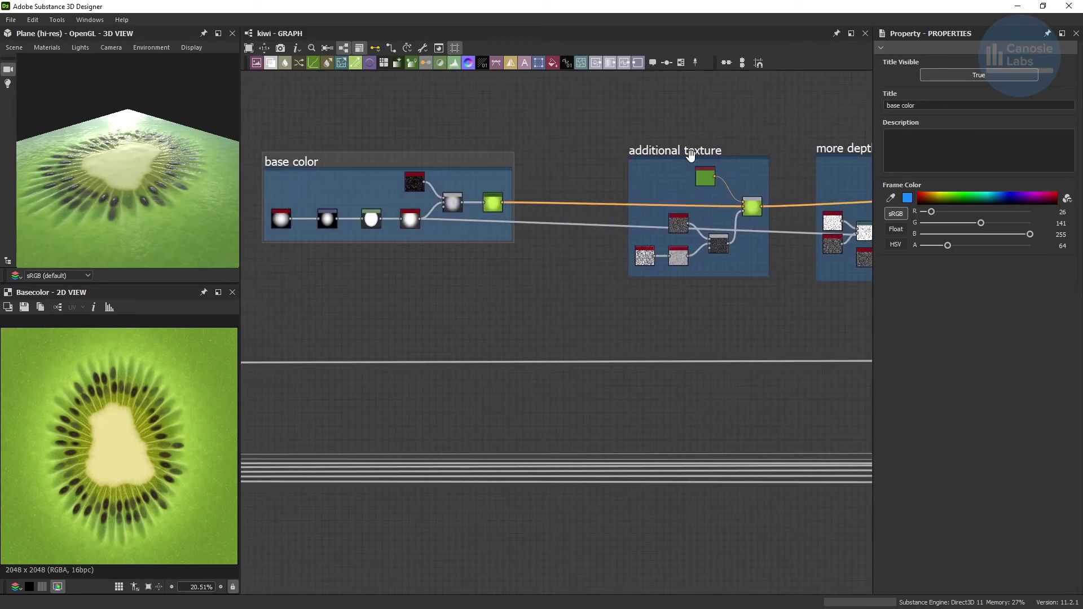
middle_drag(830, 345, 281, 338)
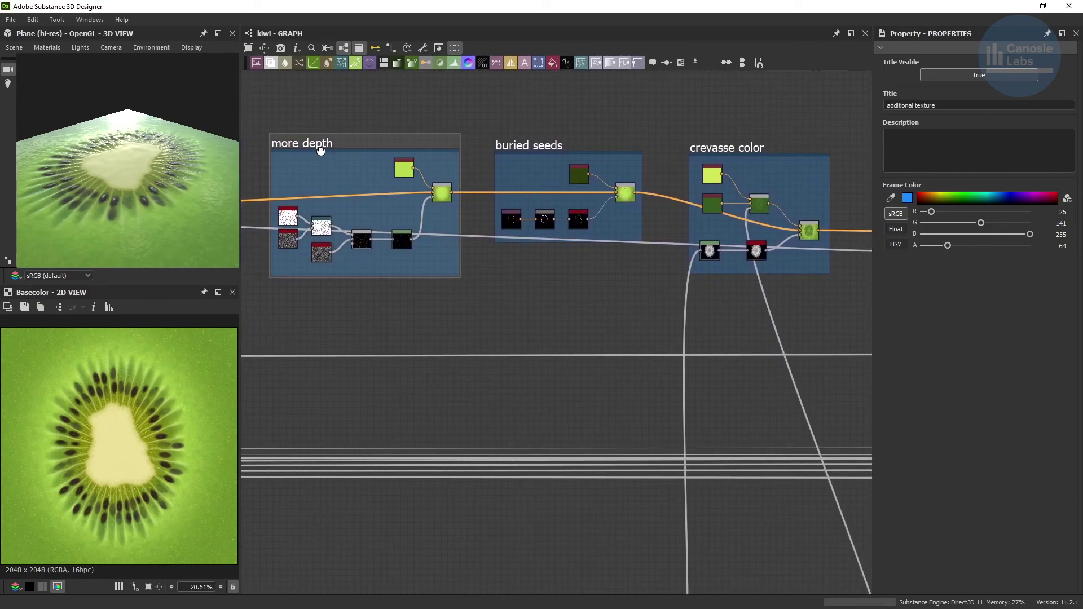
click(743, 150)
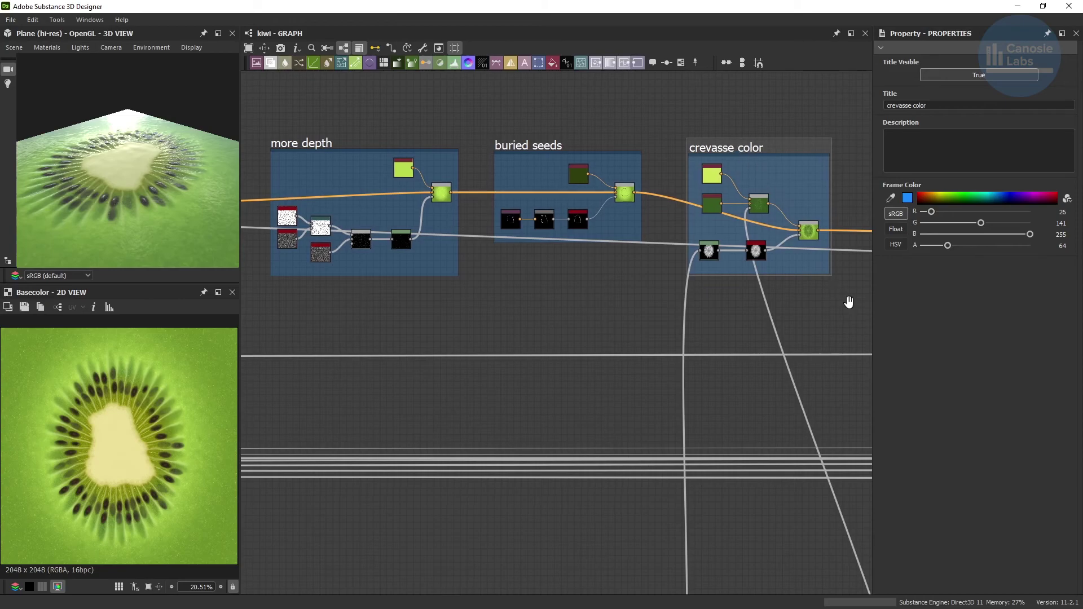
middle_drag(848, 302, 269, 308)
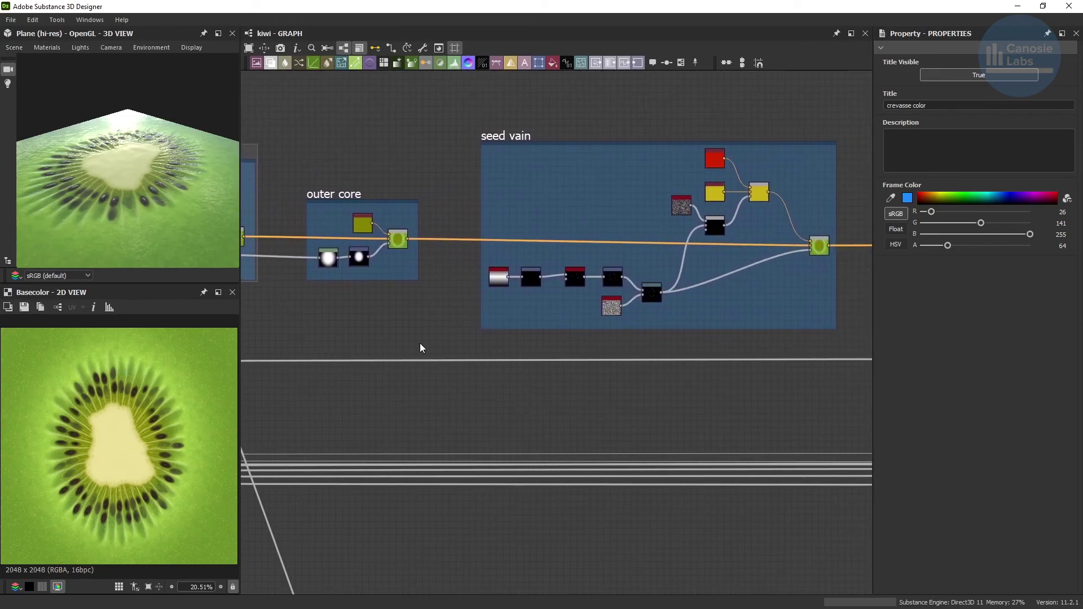
click(340, 207)
click(517, 138)
middle_drag(815, 370, 96, 359)
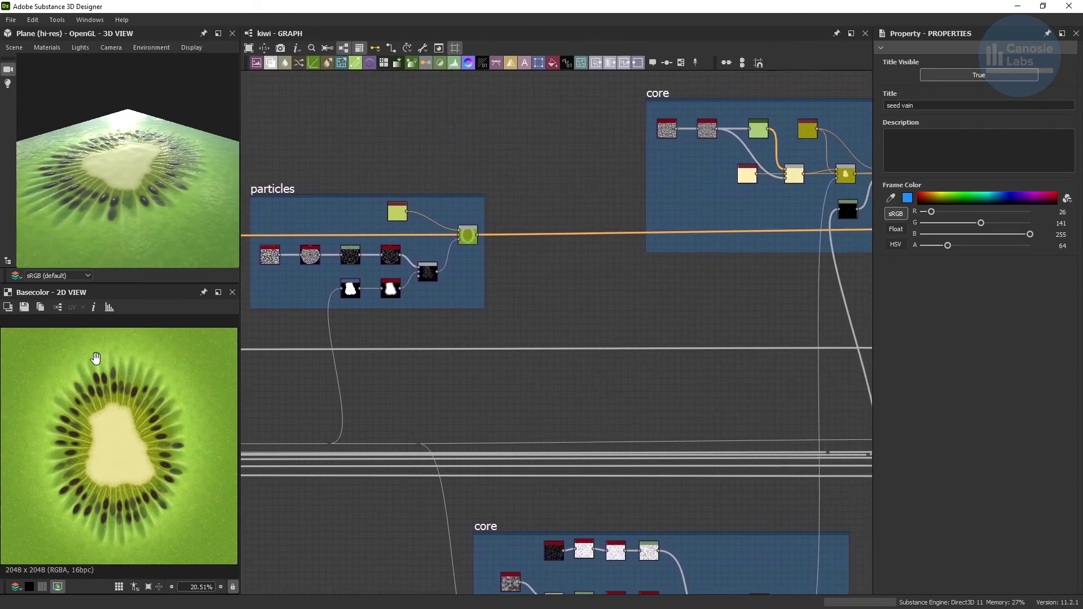
Continue reviewing the colour branch through the particles, core, lines color and stem groups.
click(263, 192)
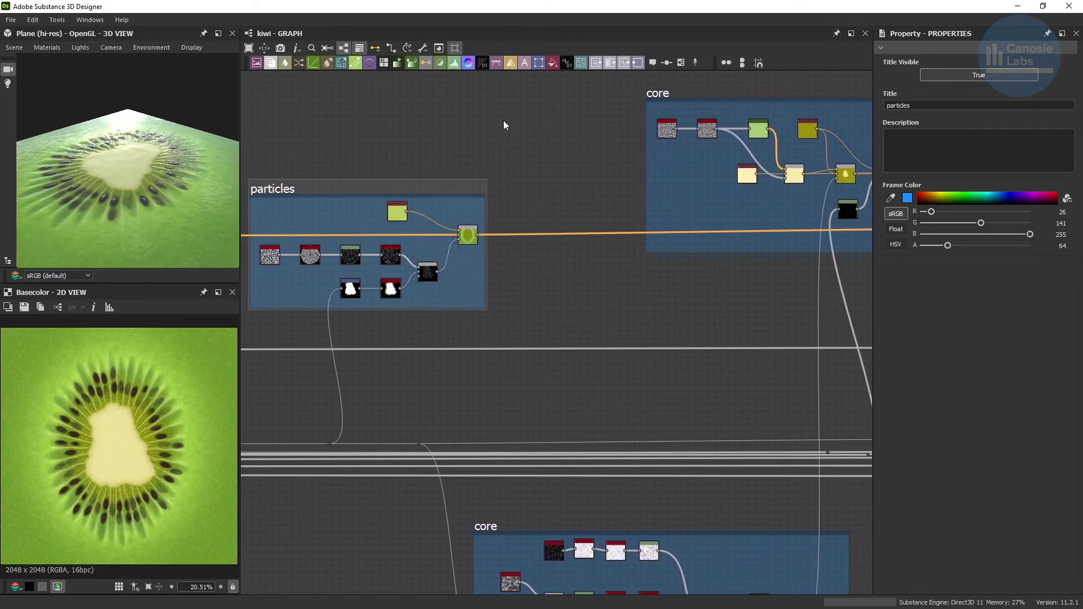
click(655, 93)
middle_drag(769, 269, 473, 274)
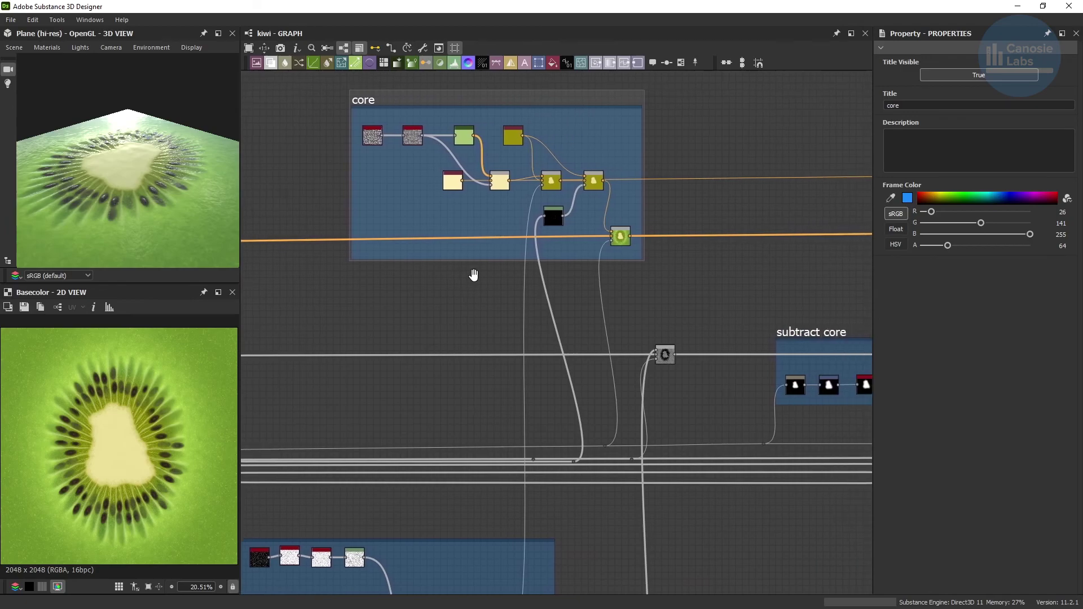
middle_drag(851, 258, 0, 264)
middle_drag(829, 334, 671, 336)
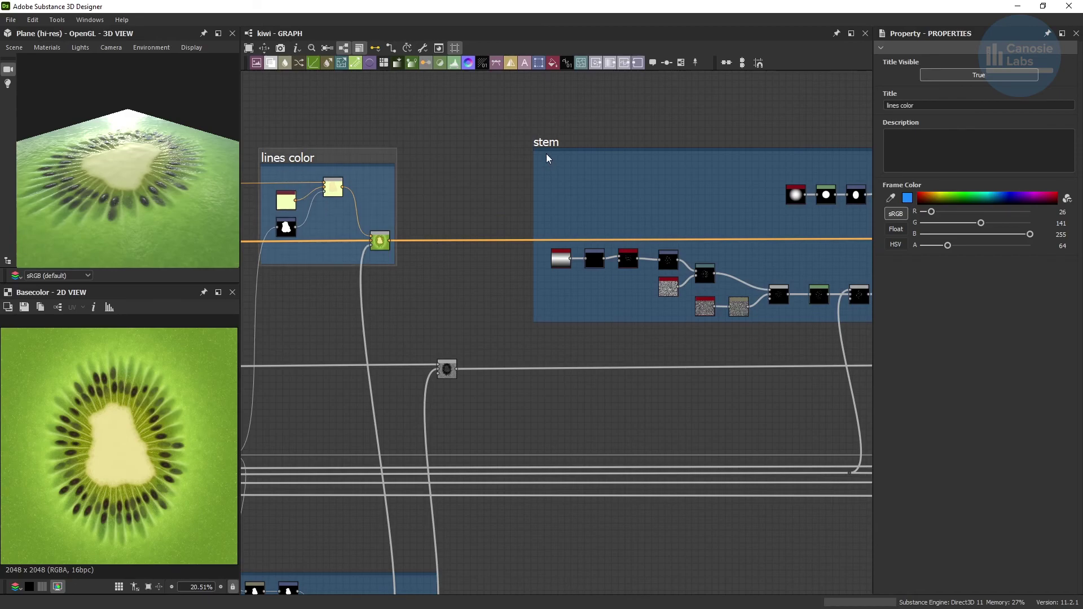
middle_drag(727, 289, 485, 288)
middle_drag(674, 293, 421, 273)
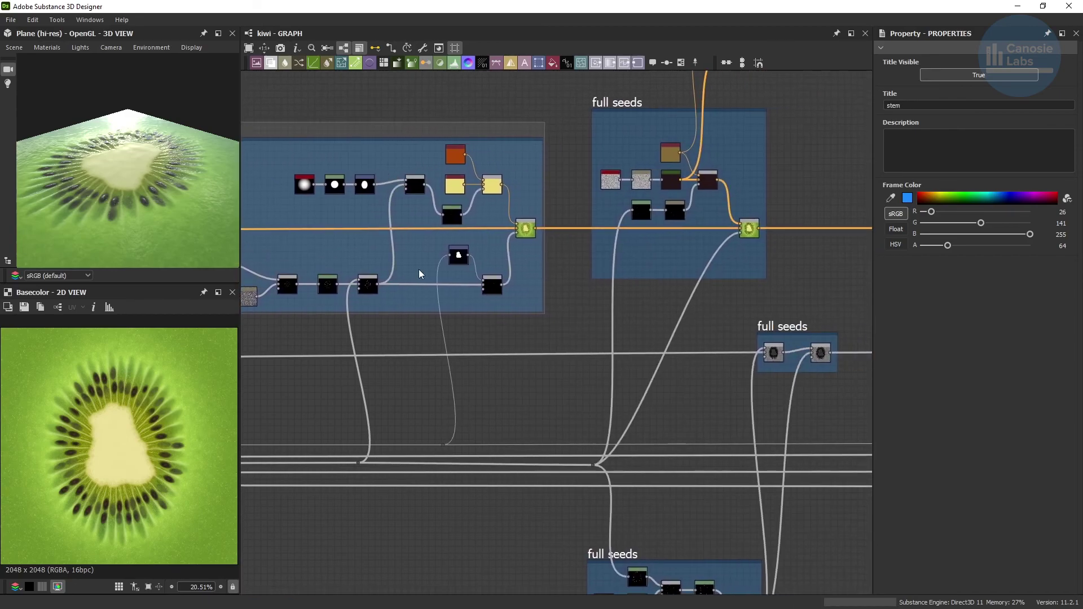
Review the full seeds, semi-buried seeds, buried seeds and just below surface seeds groups along the colour wire.
middle_drag(781, 254, 466, 278)
scroll(466, 279, down, 1)
middle_drag(604, 269, 561, 275)
scroll(563, 273, down, 1)
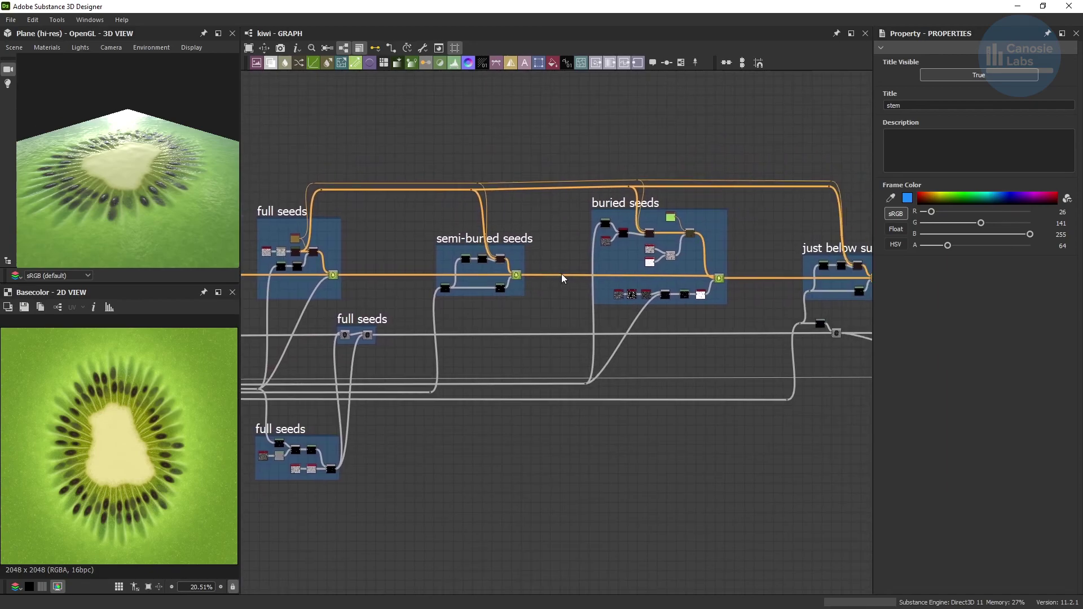
click(293, 230)
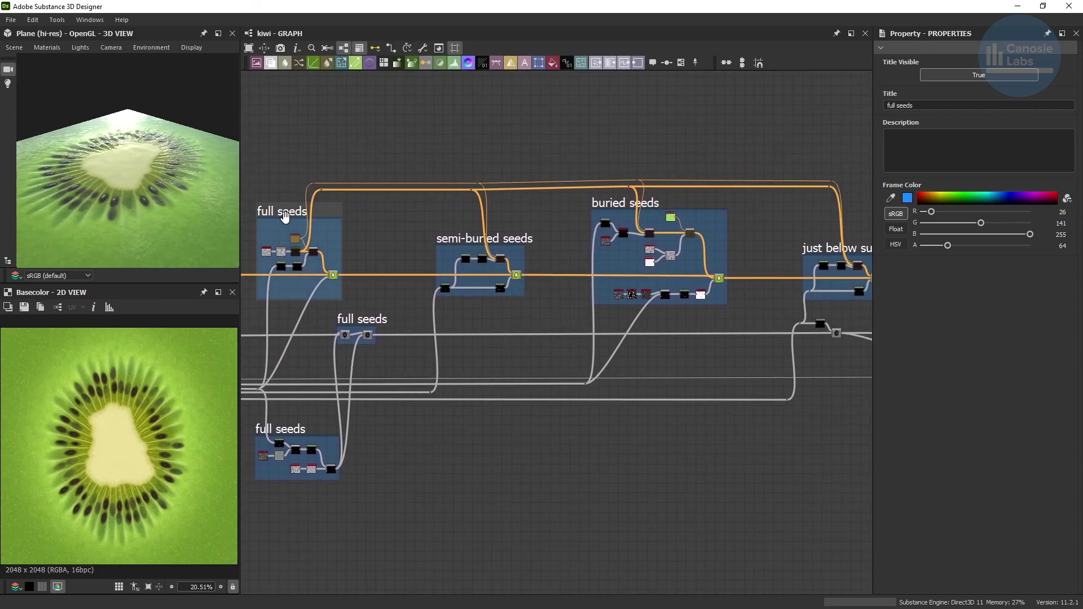
click(606, 205)
click(827, 251)
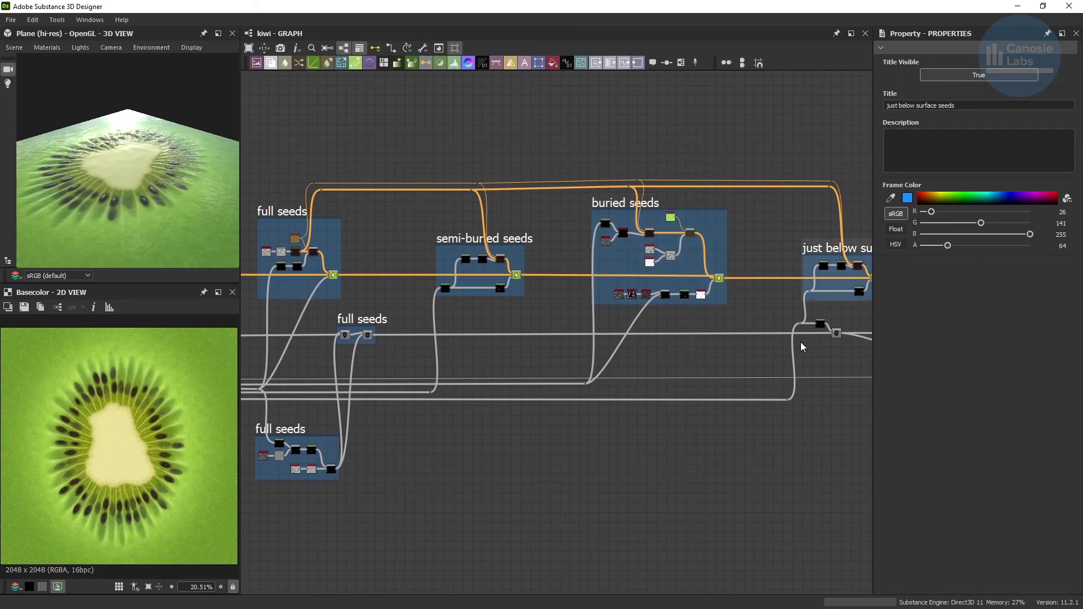
Review the Roughness group beside the material outputs and survey the wider graph layout.
middle_drag(803, 347, 481, 339)
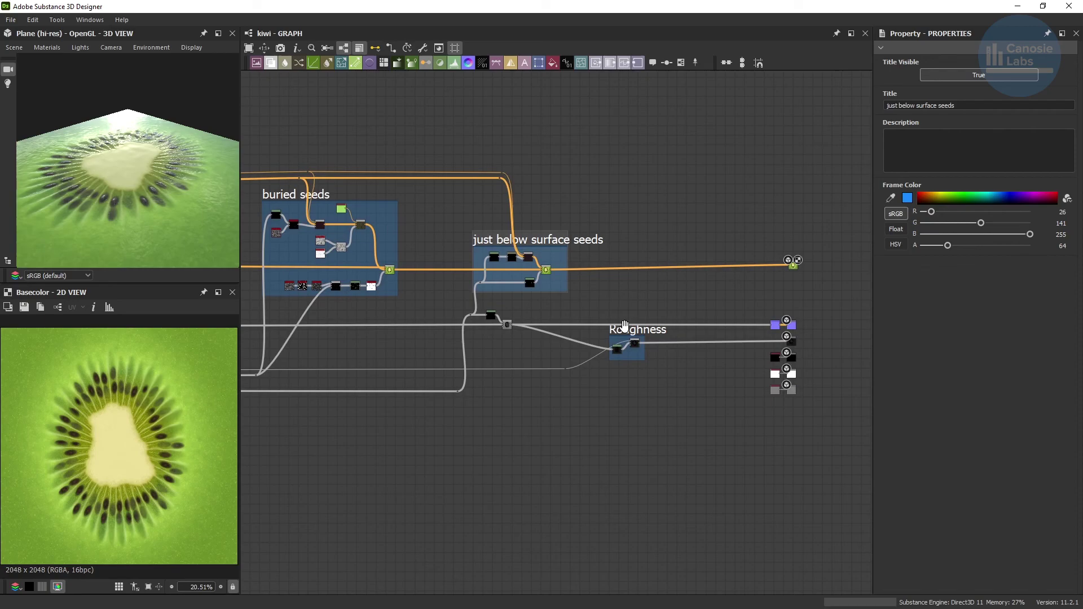
click(624, 325)
scroll(625, 325, down, 5)
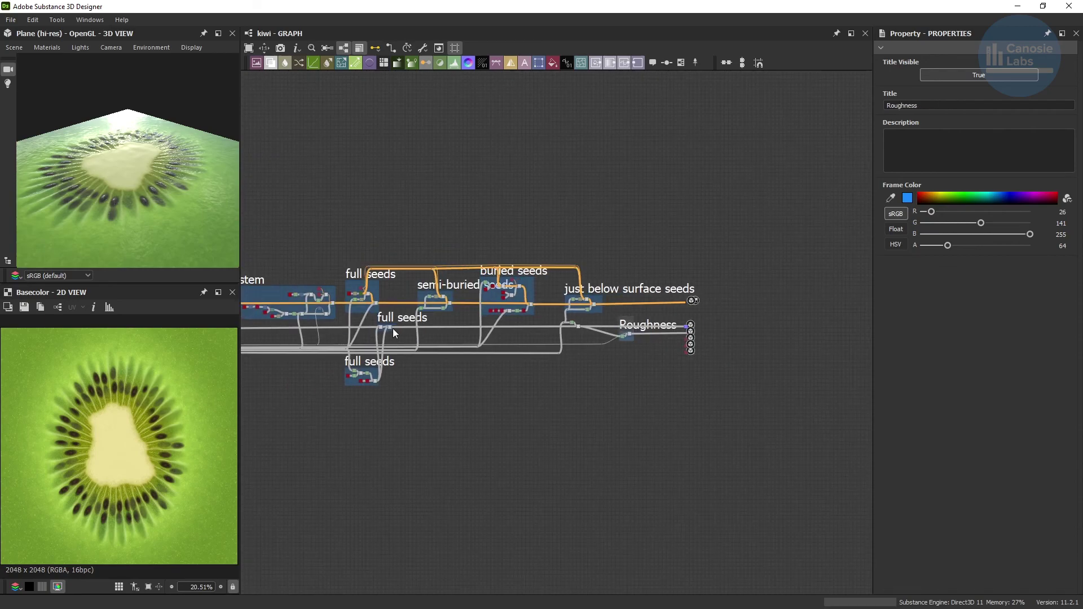
scroll(322, 319, down, 2)
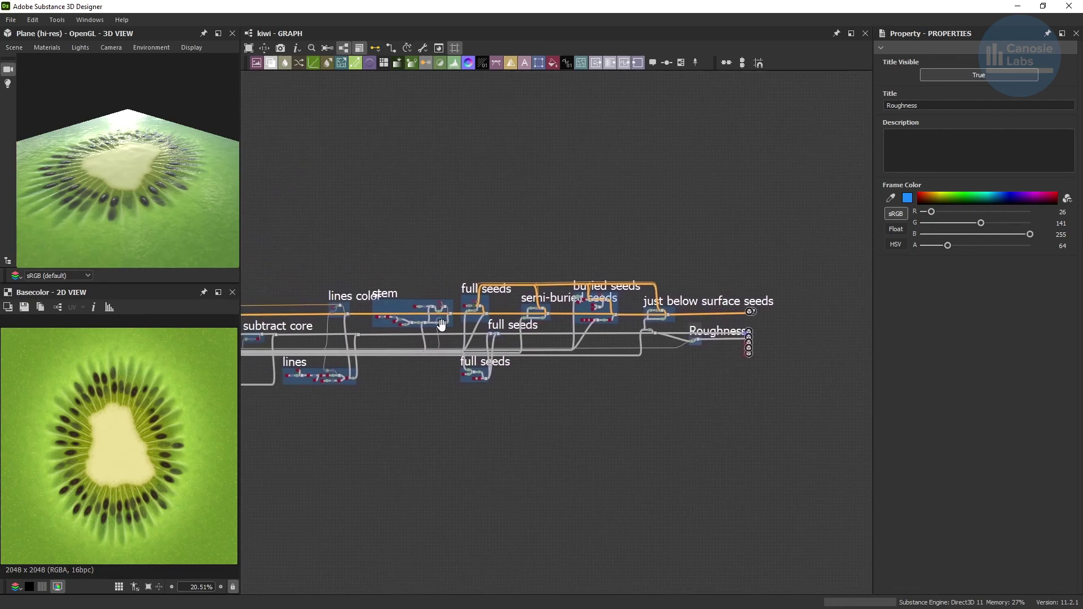